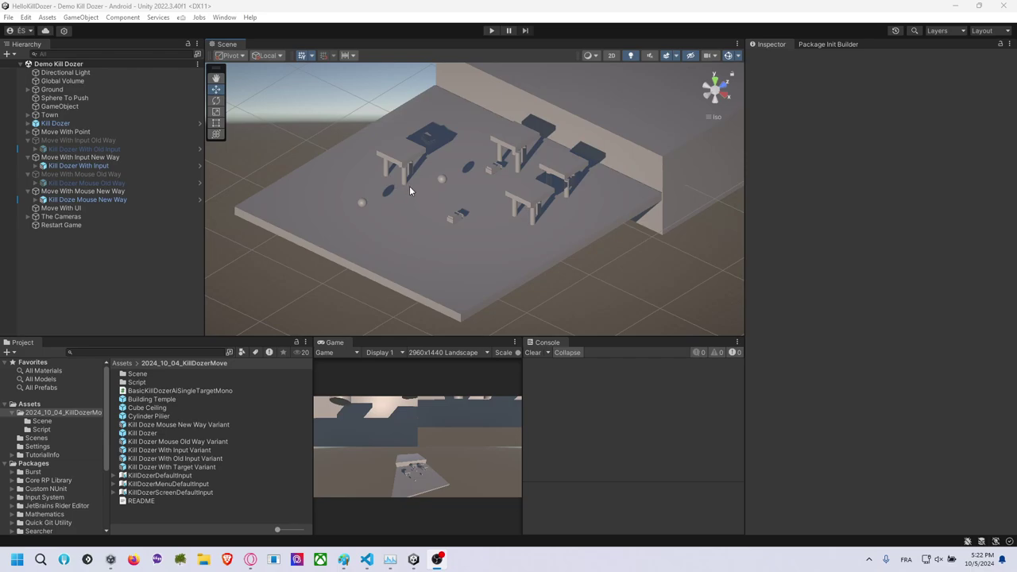
Select and frame the Kill Doze Mouse New Way bulldozer, orbiting and panning around the level.
{"action": "scroll", "coordinate": [409, 186], "scroll_direction": "up", "scroll_amount": 2}
{"action": "left_click", "coordinate": [448, 227]}
{"action": "key", "text": "f"}
{"action": "mouse_move", "coordinate": [448, 226]}
{"action": "left_mouse_down", "text": "alt"}
{"action": "mouse_move", "coordinate": [414, 202]}
{"action": "mouse_move", "coordinate": [522, 220]}
{"action": "left_mouse_up", "text": "alt"}
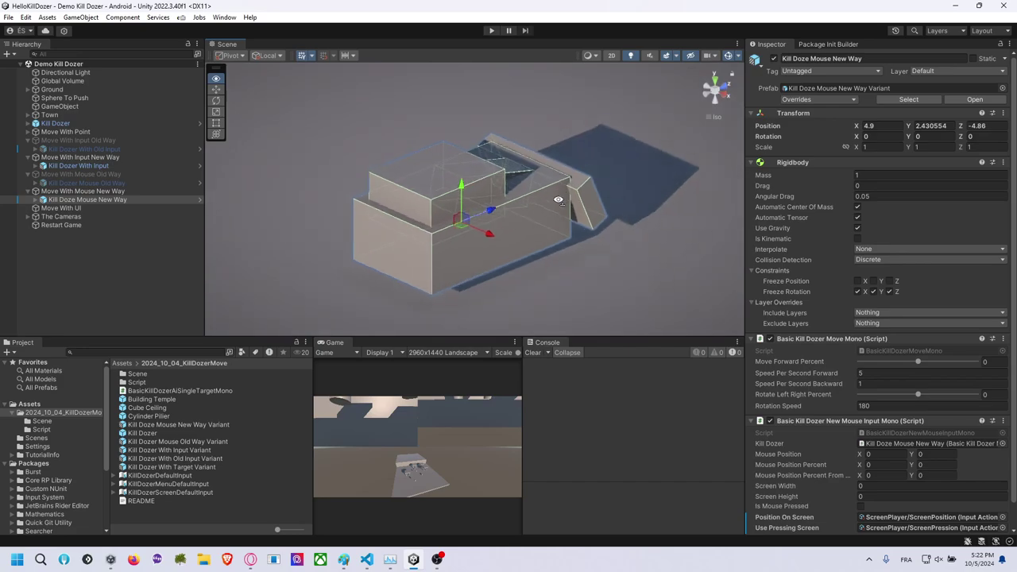
{"action": "scroll", "coordinate": [521, 218], "scroll_direction": "down", "scroll_amount": 2}
{"action": "scroll", "coordinate": [521, 216], "scroll_direction": "down", "scroll_amount": 1}
{"action": "scroll", "coordinate": [524, 215], "scroll_direction": "down", "scroll_amount": 2}
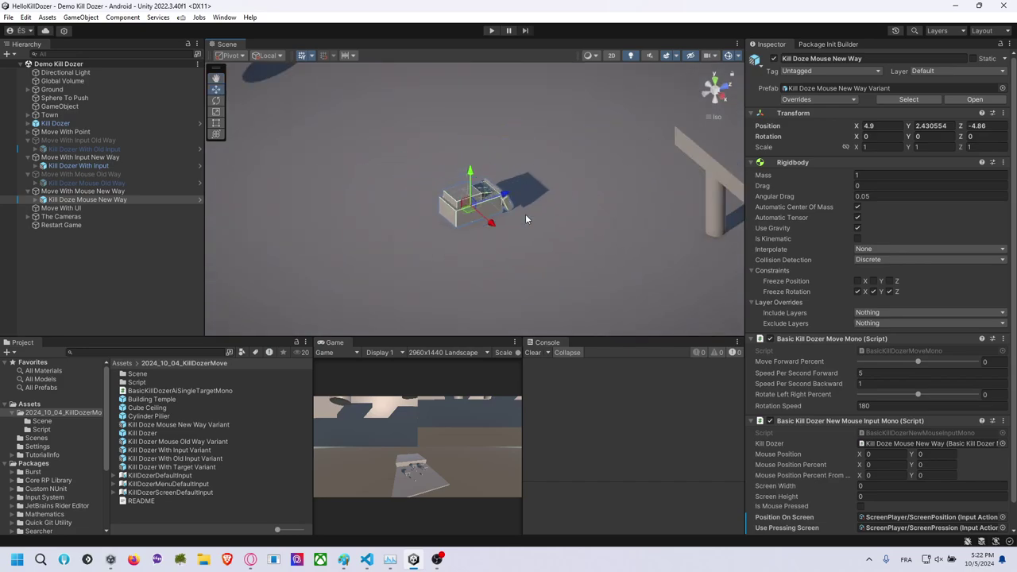
{"action": "scroll", "coordinate": [525, 214], "scroll_direction": "down", "scroll_amount": 3}
{"action": "middle_click_drag", "start_coordinate": [605, 175], "coordinate": [542, 216]}
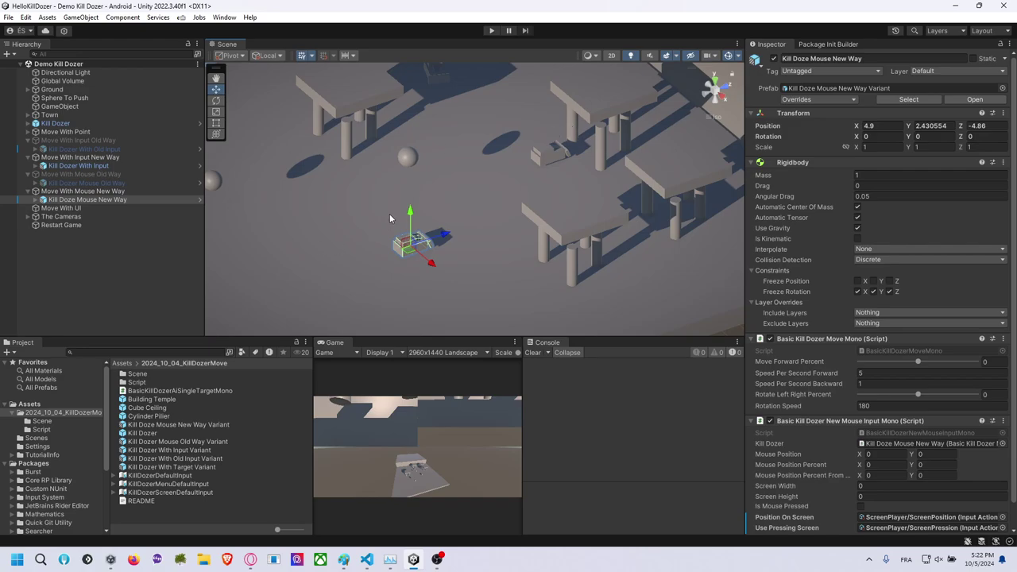
Check the Kill Dozer With Input object, the Where To Move KillDozer sphere and the game view.
{"action": "left_click", "coordinate": [134, 165]}
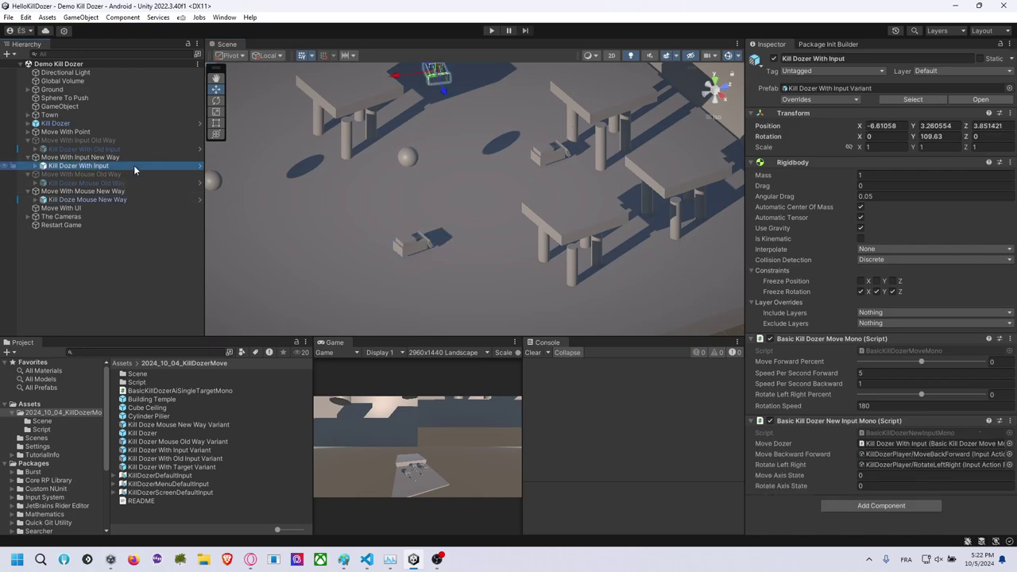
{"action": "middle_click_drag", "start_coordinate": [434, 184], "coordinate": [463, 218]}
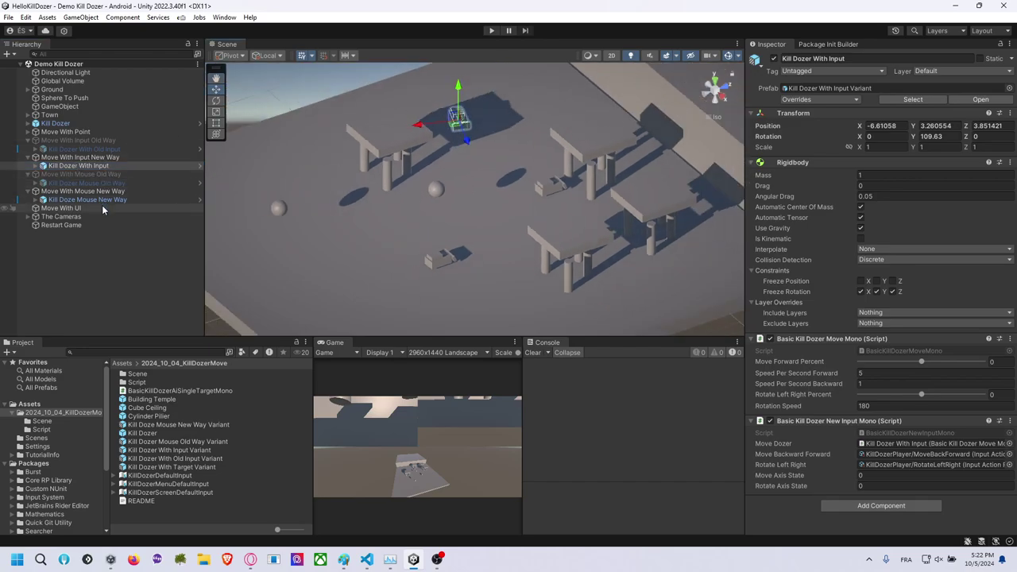
{"action": "left_click", "coordinate": [279, 206]}
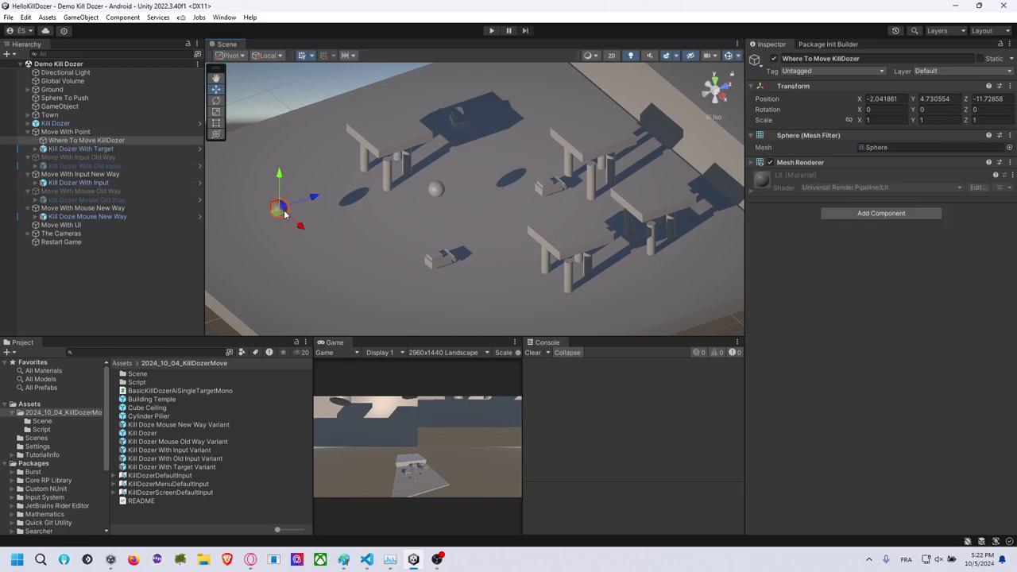
{"action": "left_click", "coordinate": [448, 258]}
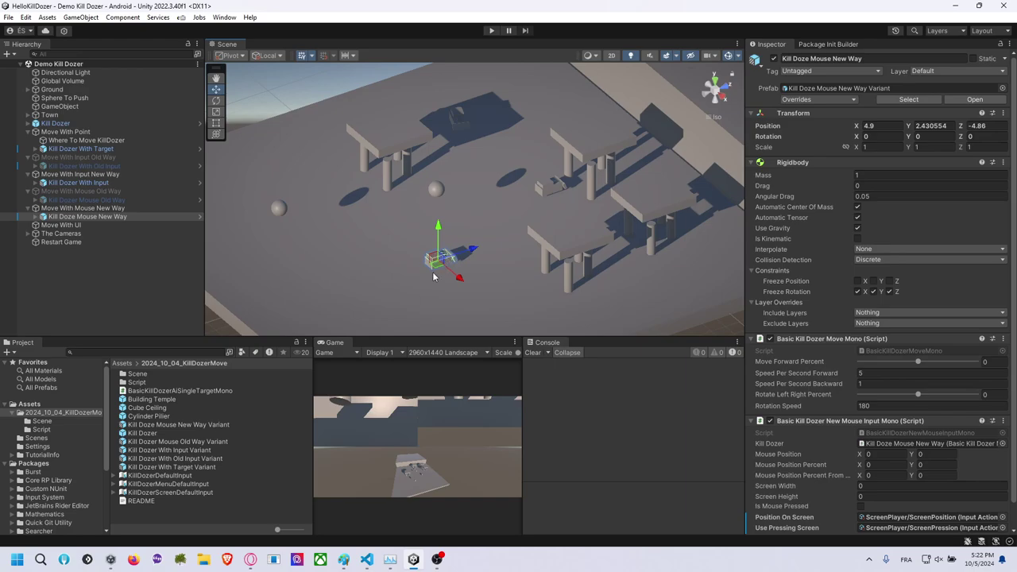
{"action": "left_click", "coordinate": [399, 455]}
Frame the ground Cube, then select the Restart Game object to show its restart script.
{"action": "left_click", "coordinate": [515, 159]}
{"action": "key", "text": "f"}
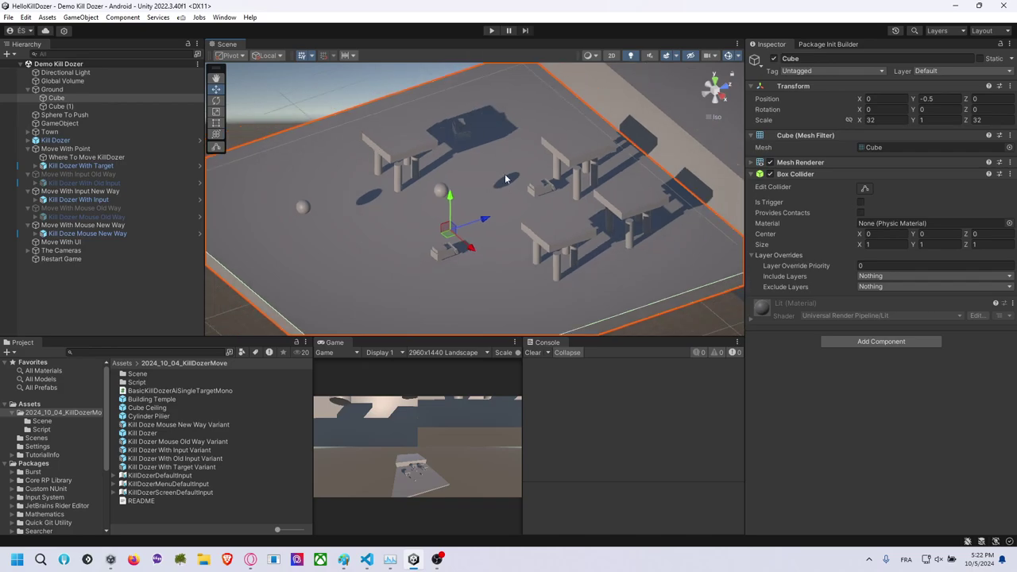
{"action": "left_click_drag", "start_coordinate": [498, 237], "coordinate": [483, 230], "text": "alt"}
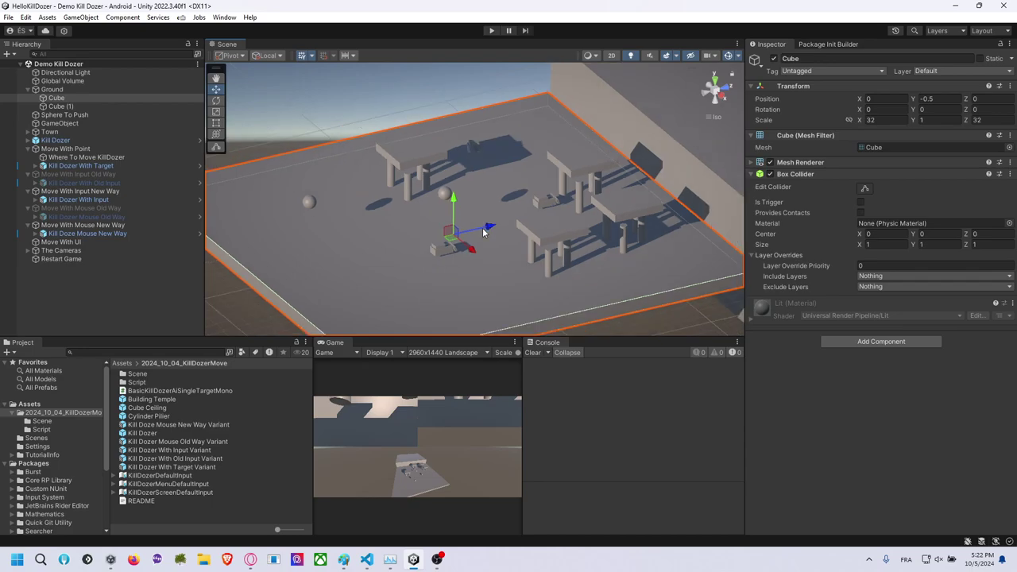
{"action": "left_click", "coordinate": [74, 260]}
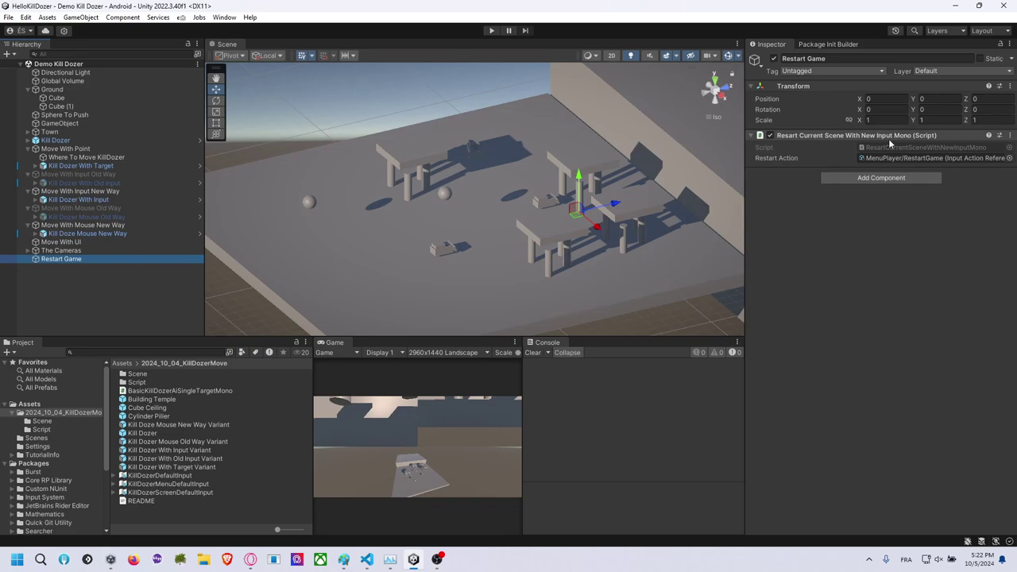
Open the ResartCurrentSceneWithNewInputMono script in Visual Studio, maximized.
{"action": "double_click", "coordinate": [918, 148]}
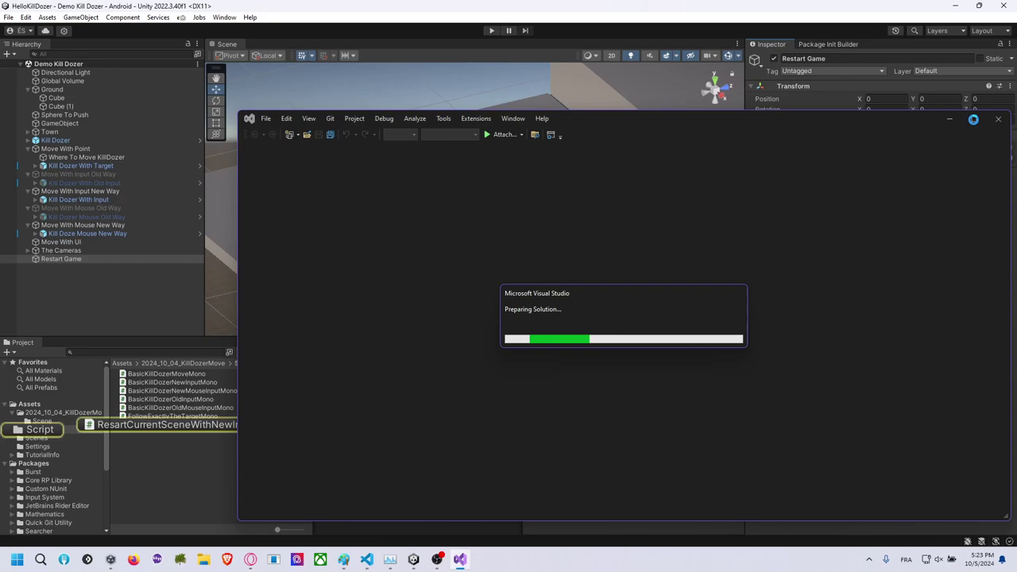
{"action": "left_click", "coordinate": [976, 120]}
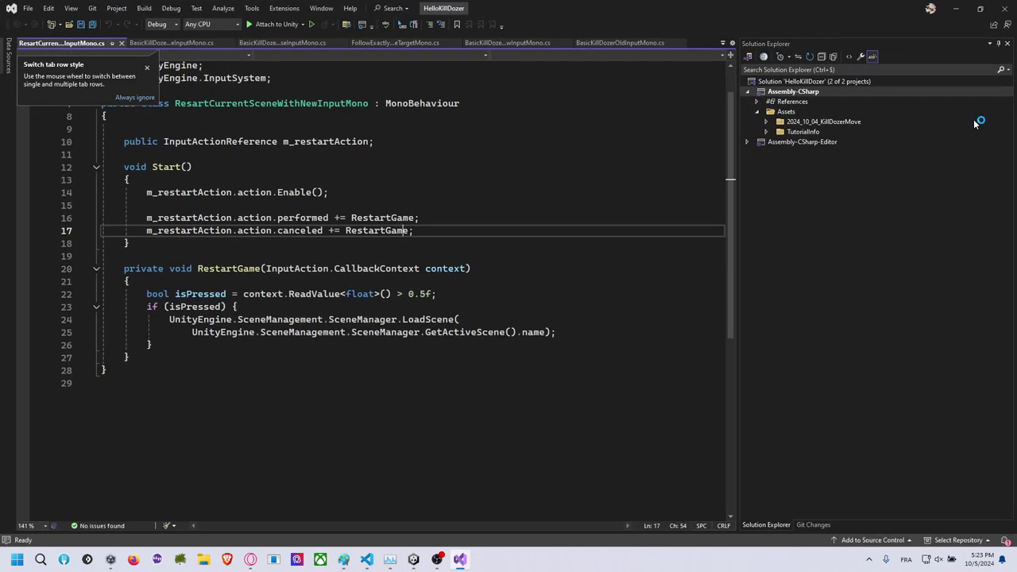
{"action": "scroll", "coordinate": [324, 222], "scroll_direction": "up", "scroll_amount": 1}
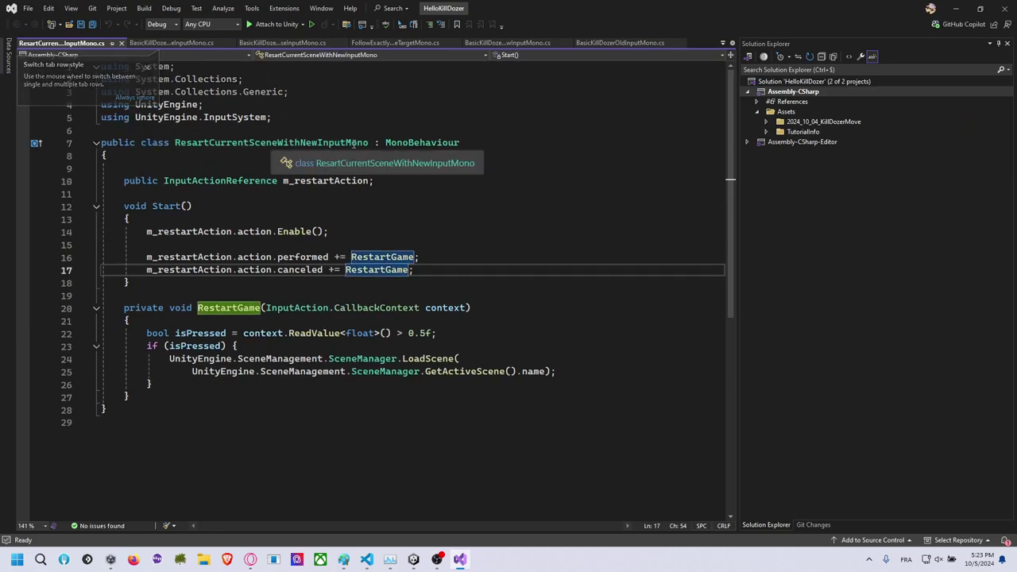
{"action": "left_click", "coordinate": [415, 198]}
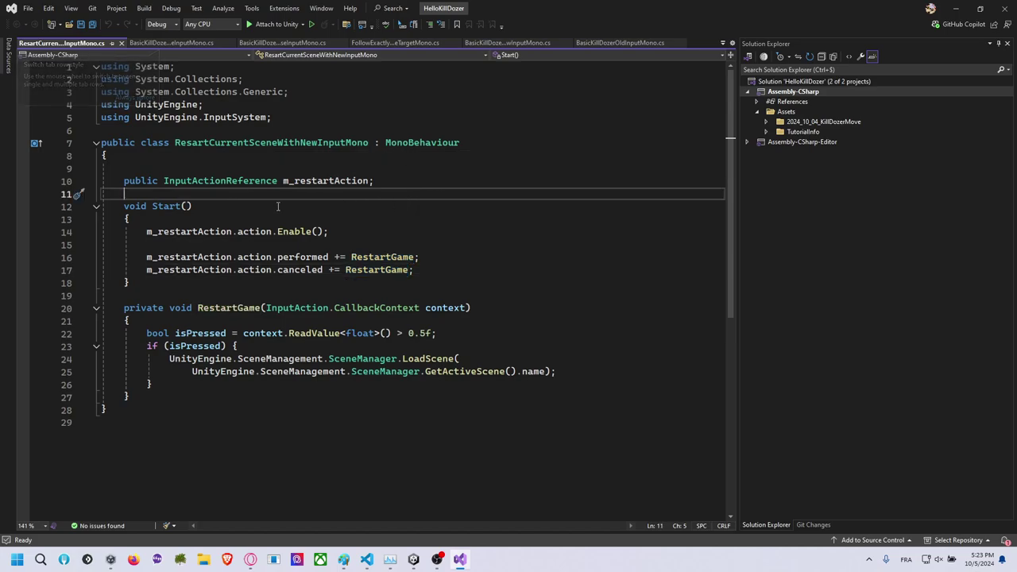
Review the InputActionReference field, SceneManagement usage and scene reload statement in the class.
{"action": "left_click", "coordinate": [226, 181]}
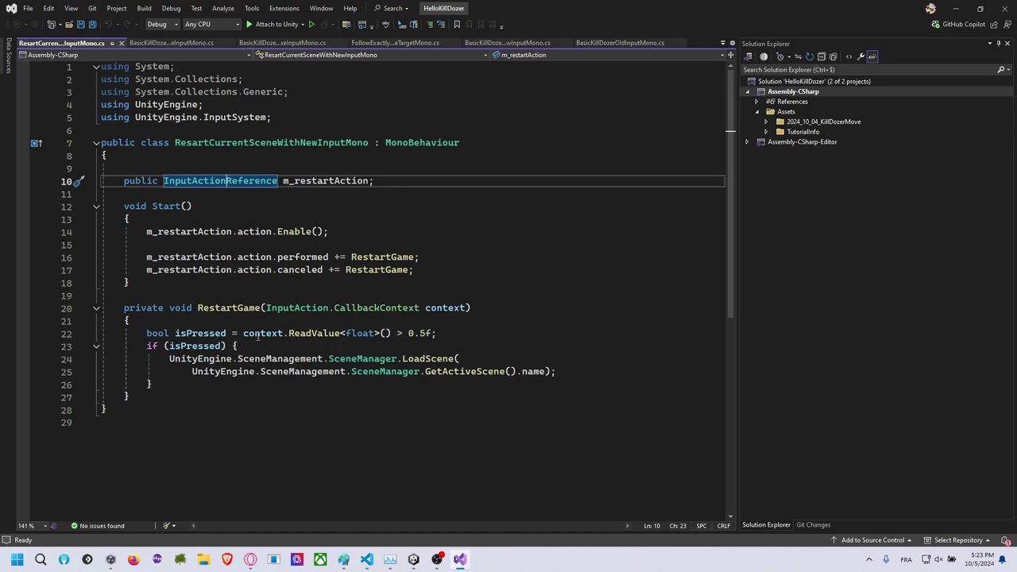
{"action": "left_click", "coordinate": [305, 371]}
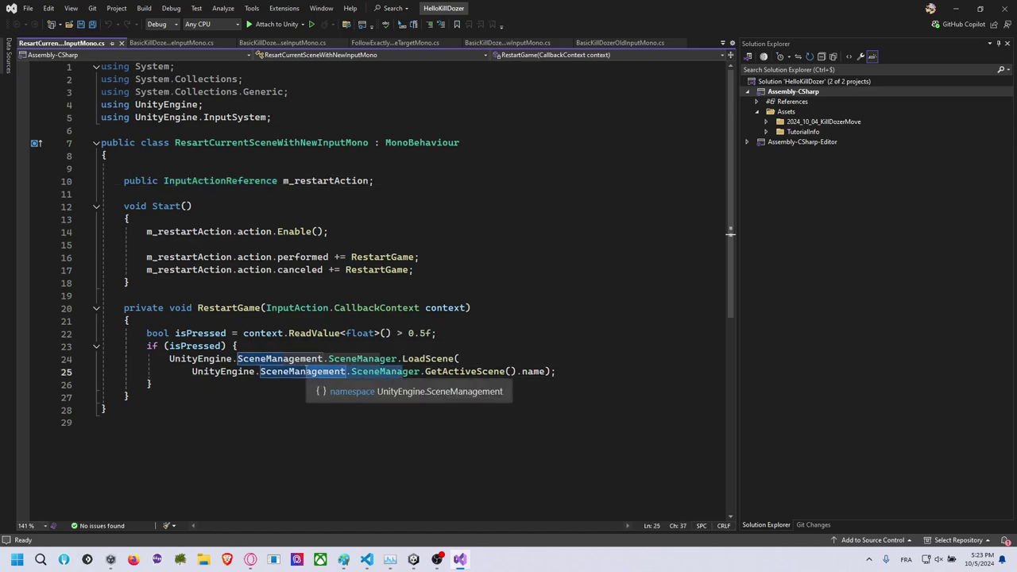
{"action": "left_click_drag", "start_coordinate": [151, 359], "coordinate": [560, 371]}
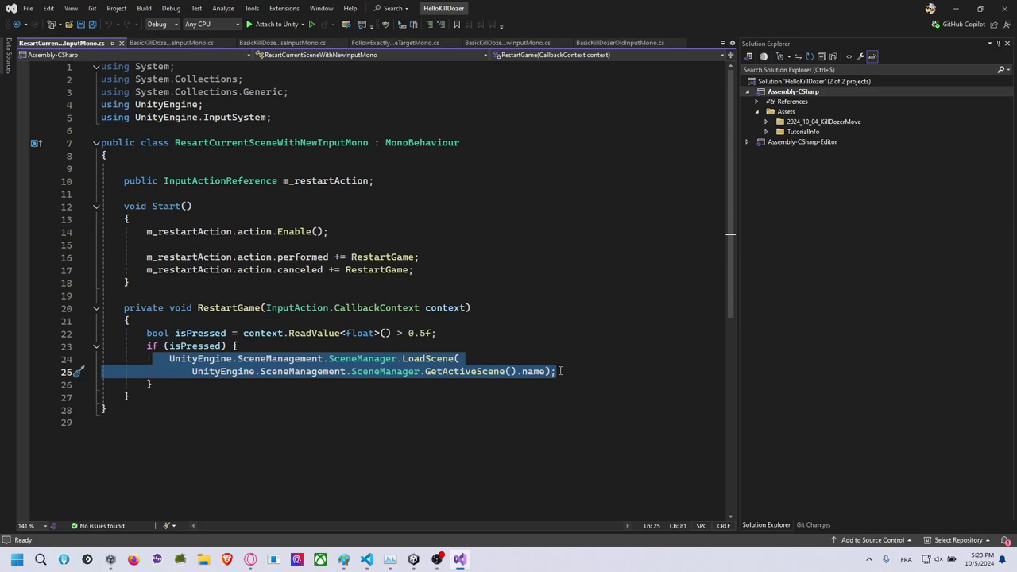
{"action": "mouse_move", "coordinate": [268, 424]}
{"action": "left_mouse_down"}
{"action": "mouse_move", "coordinate": [113, 66]}
{"action": "mouse_move", "coordinate": [104, 143]}
{"action": "left_mouse_up"}
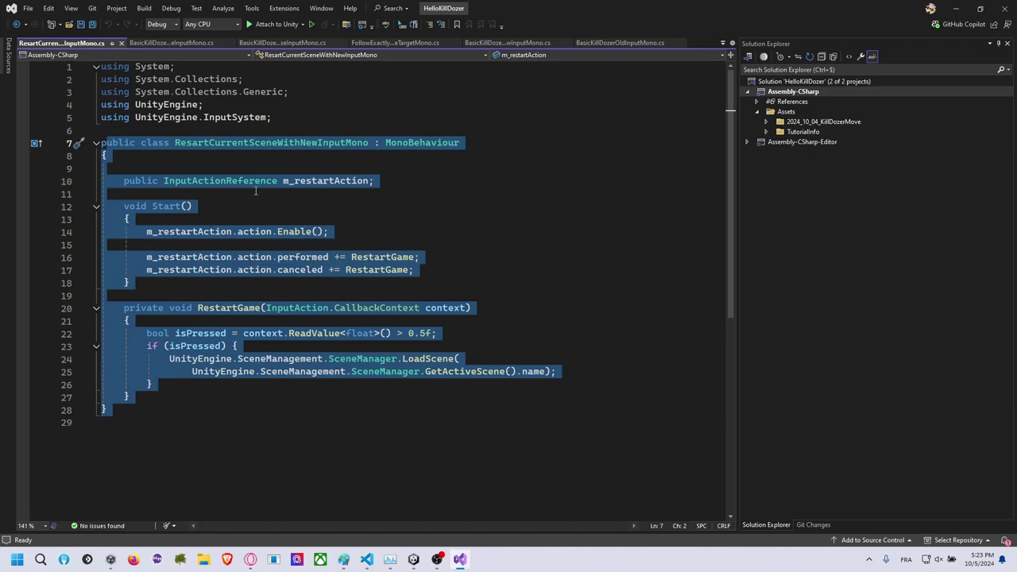
{"action": "left_click", "coordinate": [261, 155]}
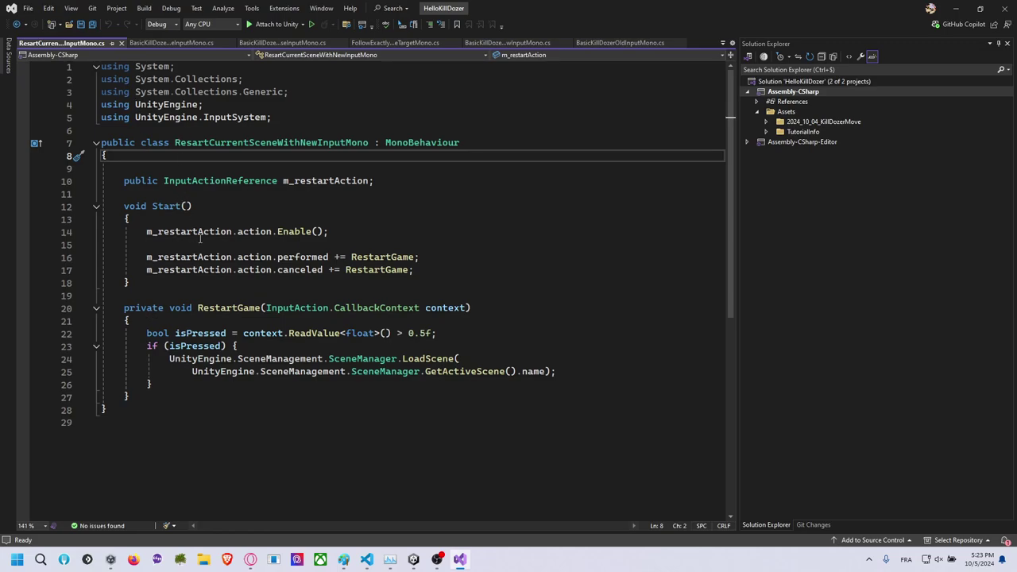
{"action": "left_click", "coordinate": [188, 411]}
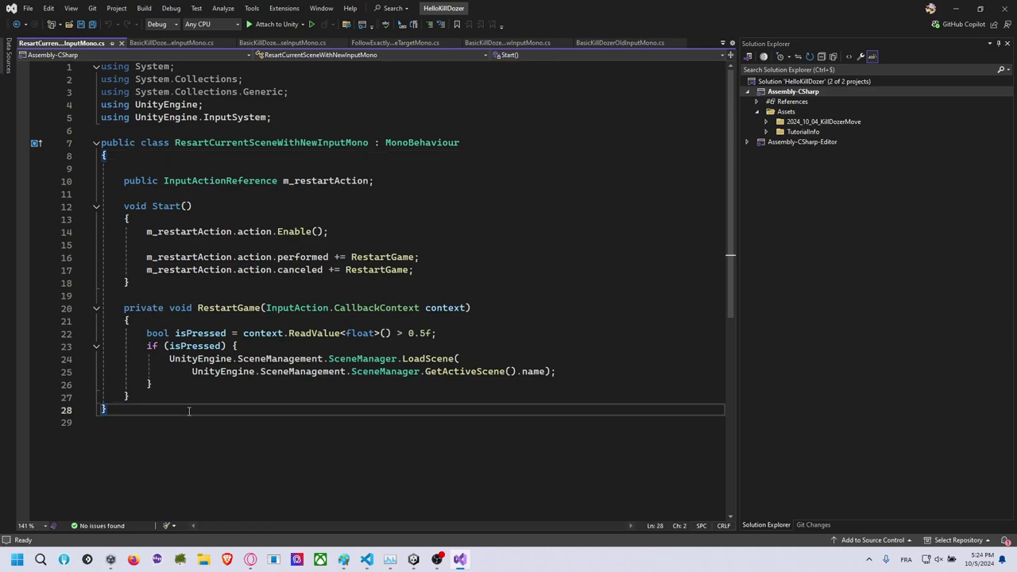
Declare a new ListenToButtonsEventMono class deriving from MonoBehaviour below the existing class.
{"action": "key", "text": "Return"}
{"action": "key", "text": "Return"}
{"action": "type", "text": "public"}
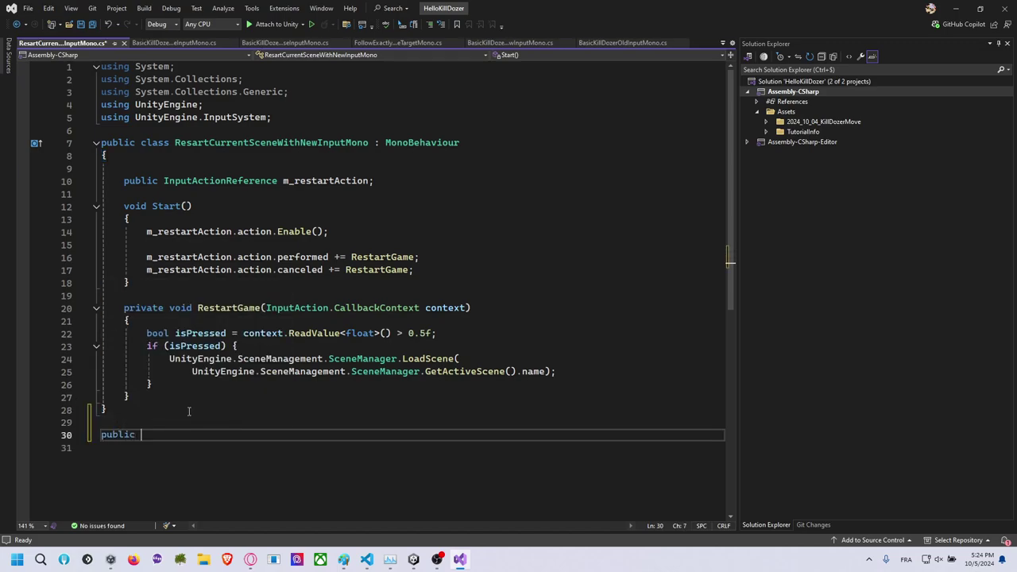
{"action": "type", "text": " class"}
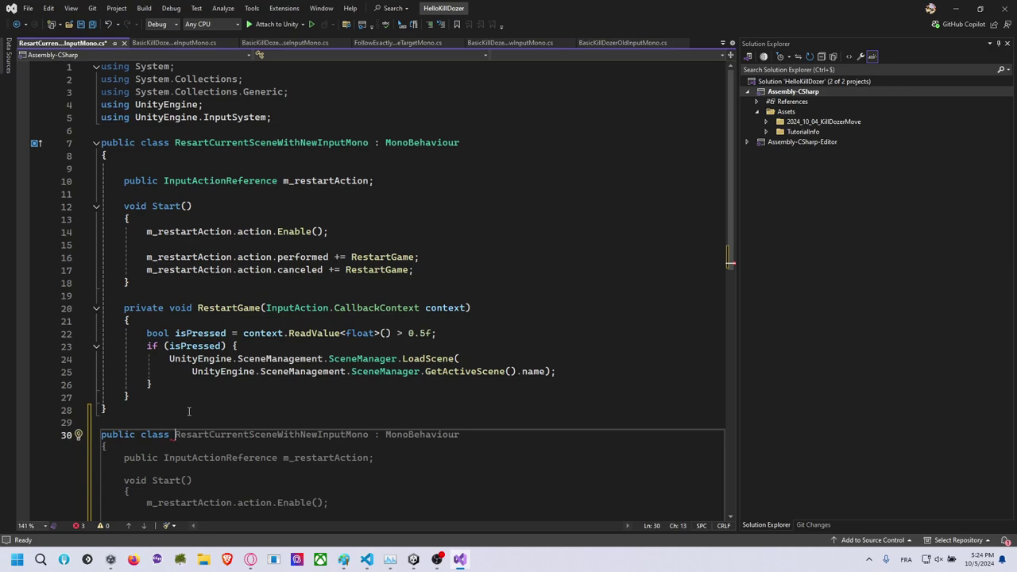
{"action": "type", "text": "Listen"}
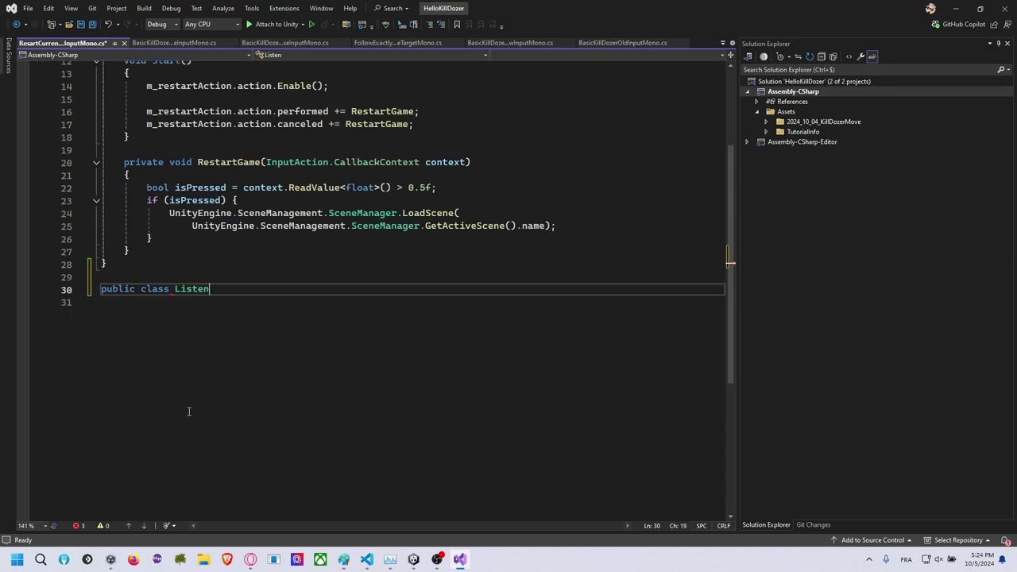
{"action": "type", "text": "ToButton"}
{"action": "type", "text": "sEve"}
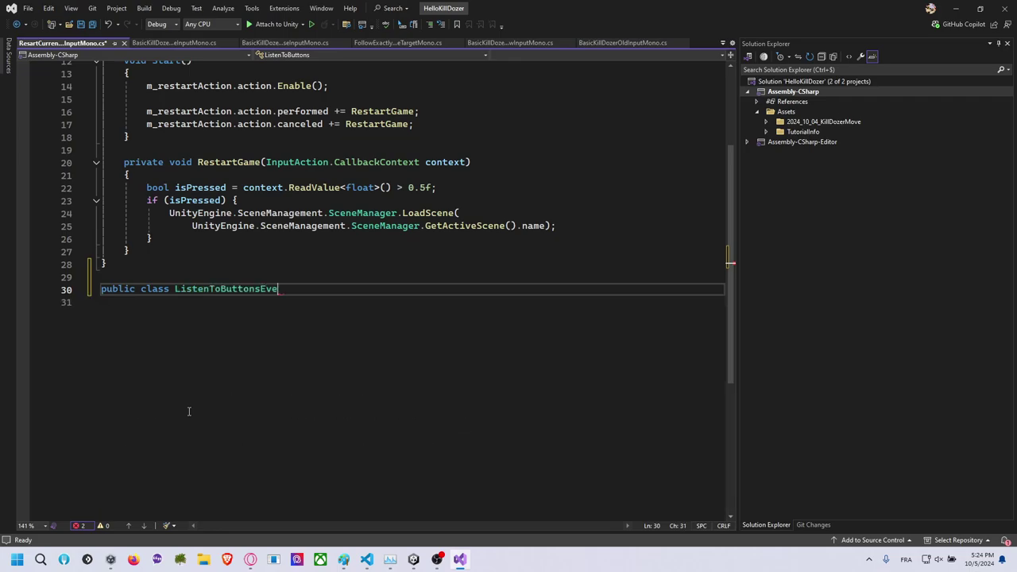
{"action": "type", "text": "ntMono {"}
{"action": "key", "text": "Return"}
{"action": "scroll", "coordinate": [220, 401], "scroll_direction": "up", "scroll_amount": 2}
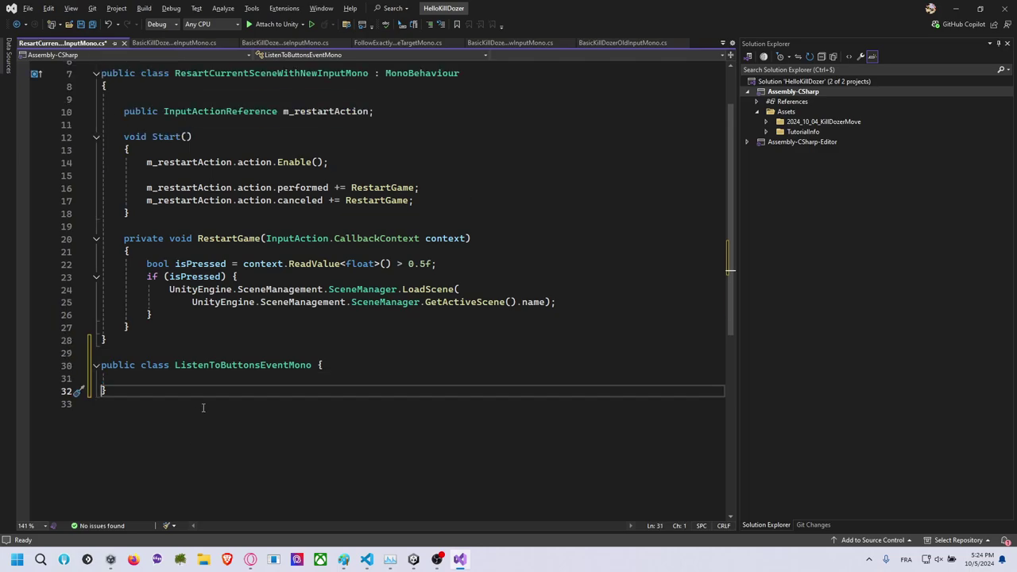
{"action": "scroll", "coordinate": [269, 370], "scroll_direction": "up", "scroll_amount": 1}
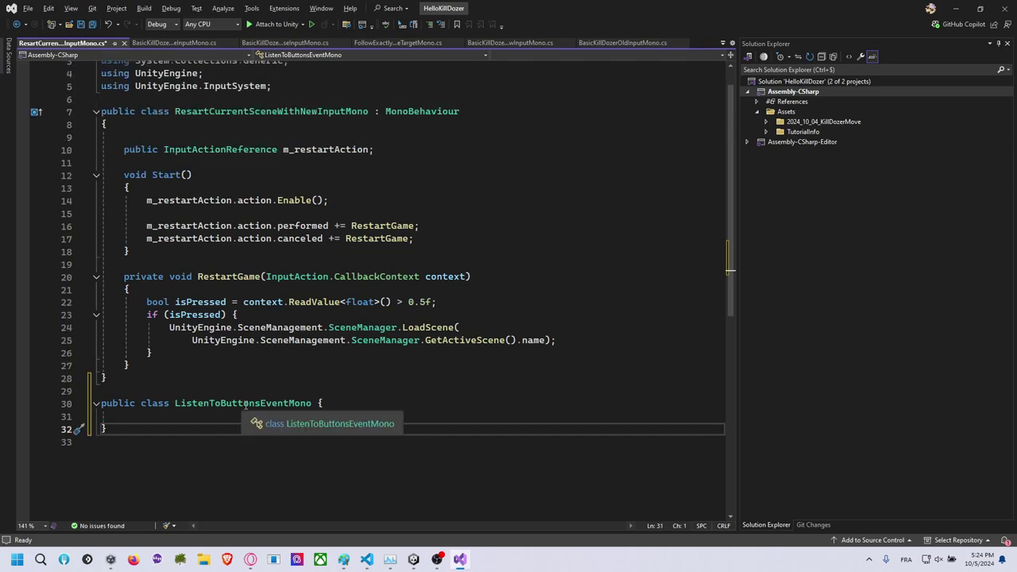
{"action": "left_click", "coordinate": [313, 403]}
{"action": "type", "text": ": "}
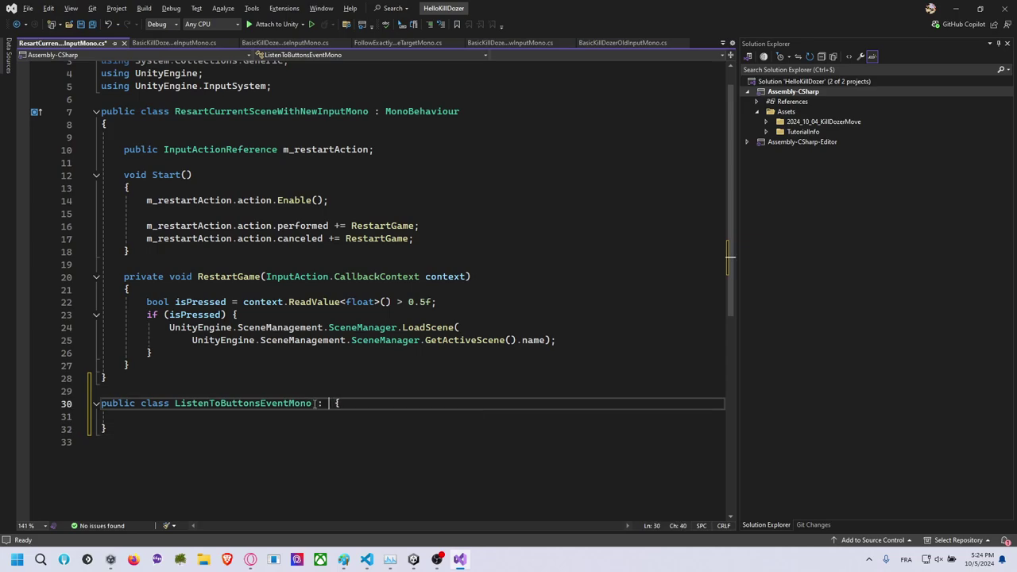
{"action": "type", "text": "Mono"}
{"action": "key", "text": "Tab"}
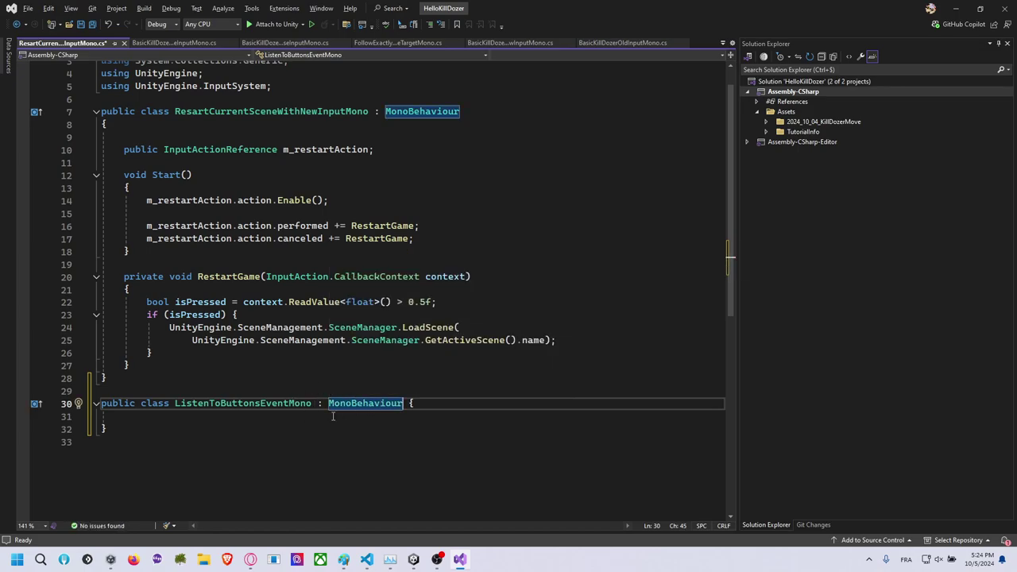
Fill the class with the suggested restart-action field, Start and RestartGame code, and select m_restartAction.
{"action": "key", "text": "Return"}
{"action": "key", "text": "Return"}
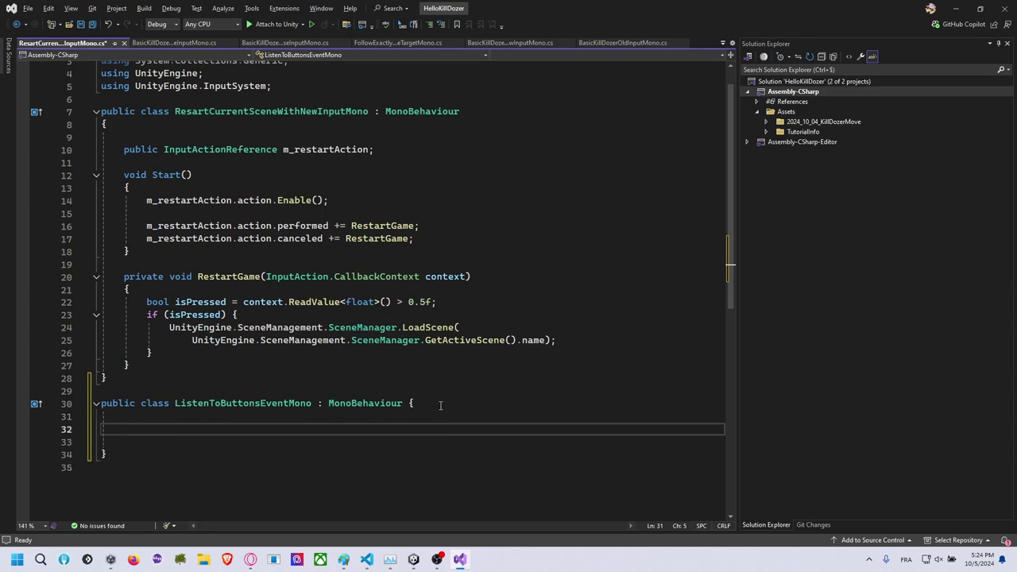
{"action": "scroll", "coordinate": [413, 407], "scroll_direction": "down", "scroll_amount": 1}
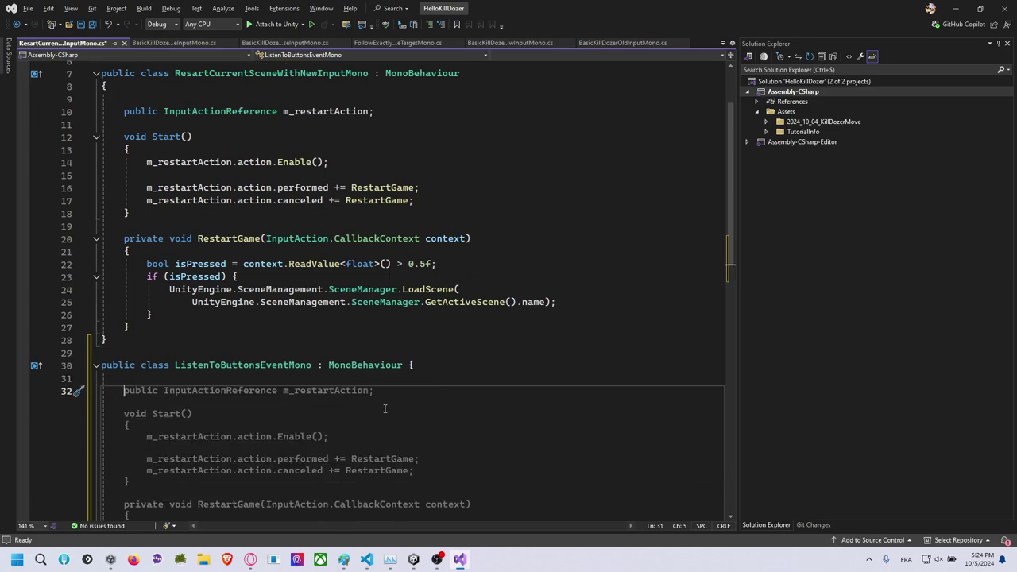
{"action": "scroll", "coordinate": [384, 408], "scroll_direction": "down", "scroll_amount": 3}
{"action": "key", "text": "Tab"}
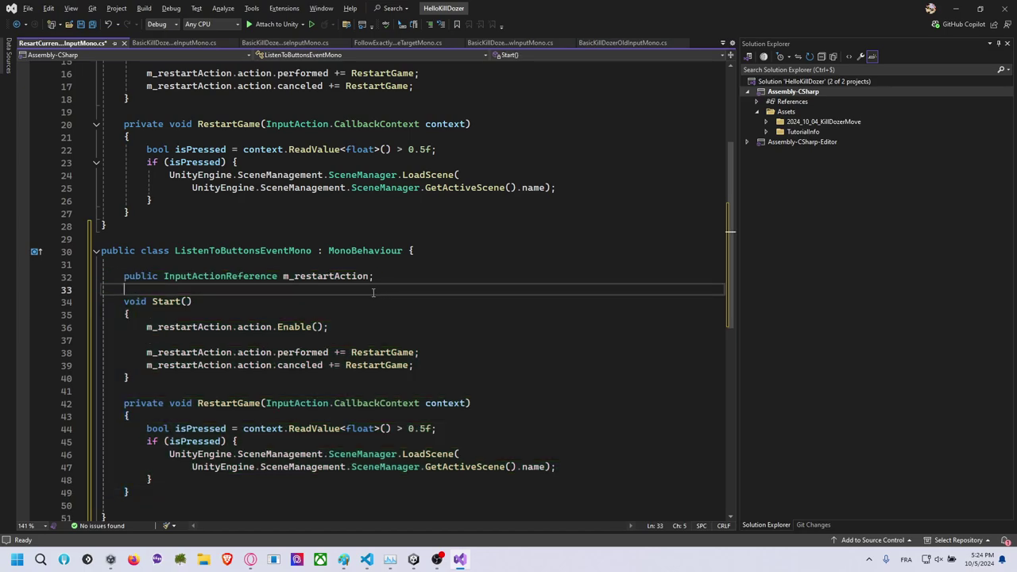
{"action": "double_click", "coordinate": [239, 276]}
{"action": "double_click", "coordinate": [326, 276]}
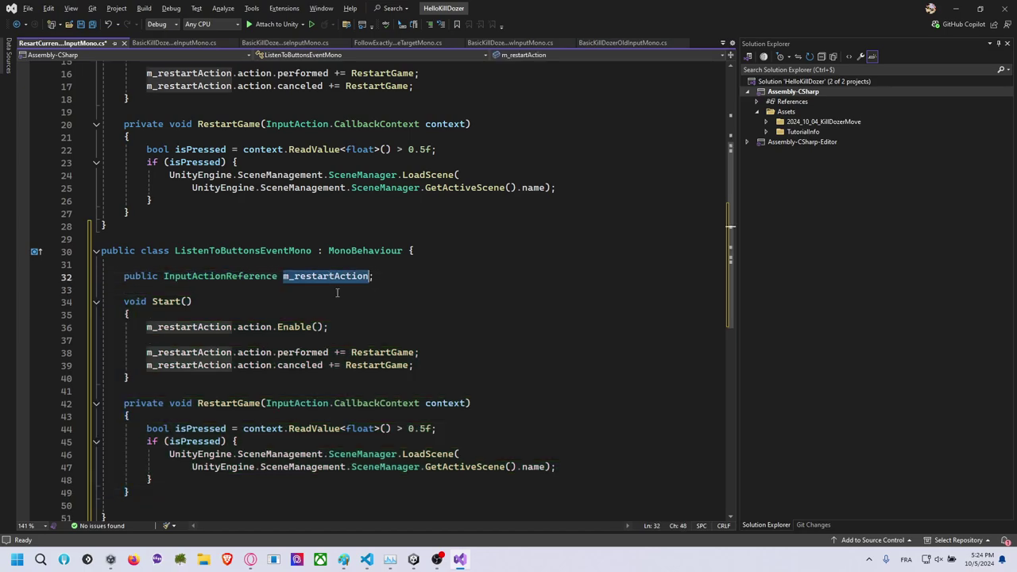
Rename m_restartAction to m_buttonToListen throughout the class.
{"action": "key", "text": "ctrl+r"}
{"action": "key", "text": "ctrl+r"}
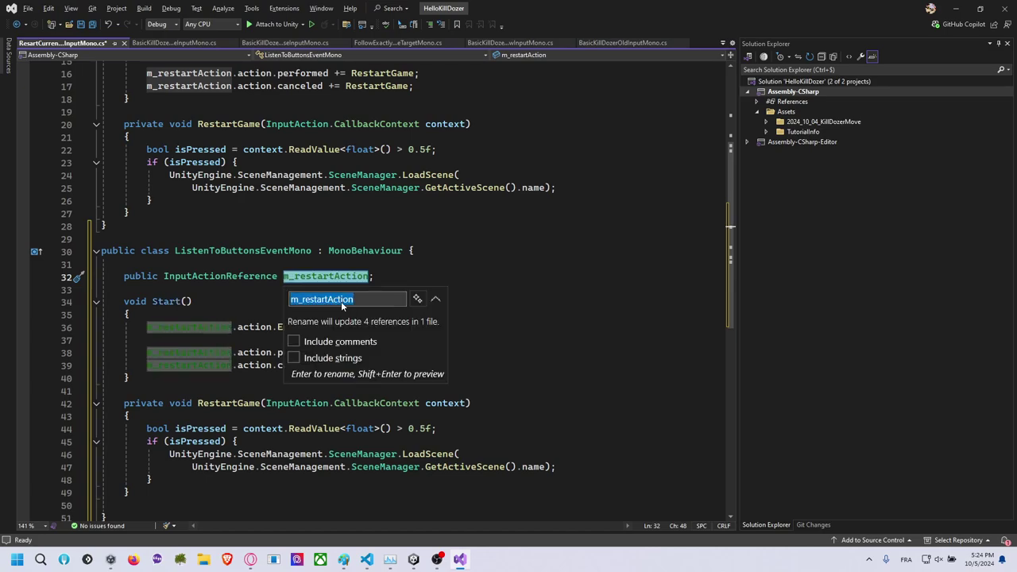
{"action": "type", "text": "m_button"}
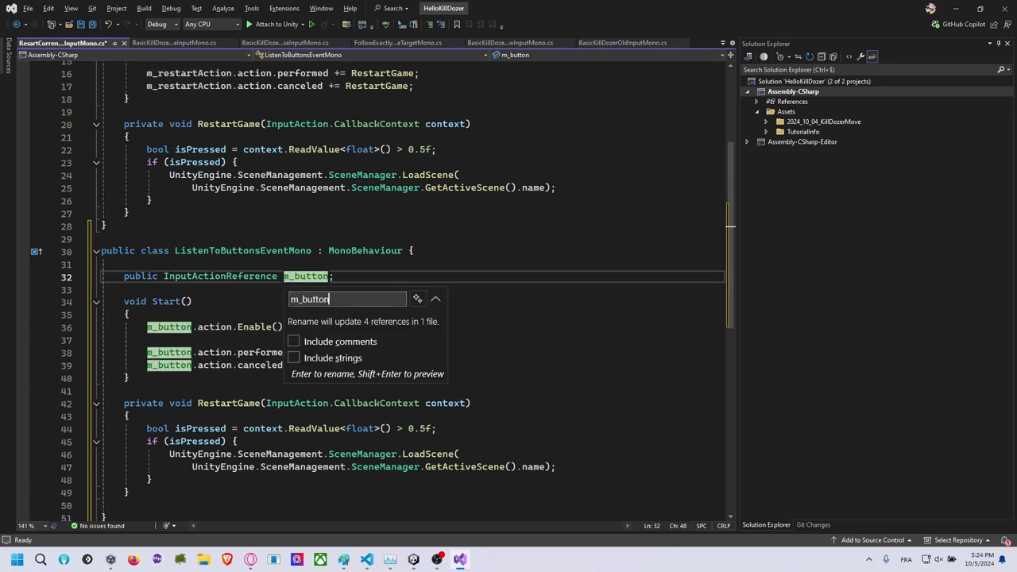
{"action": "type", "text": "ToListen"}
{"action": "key", "text": "Return"}
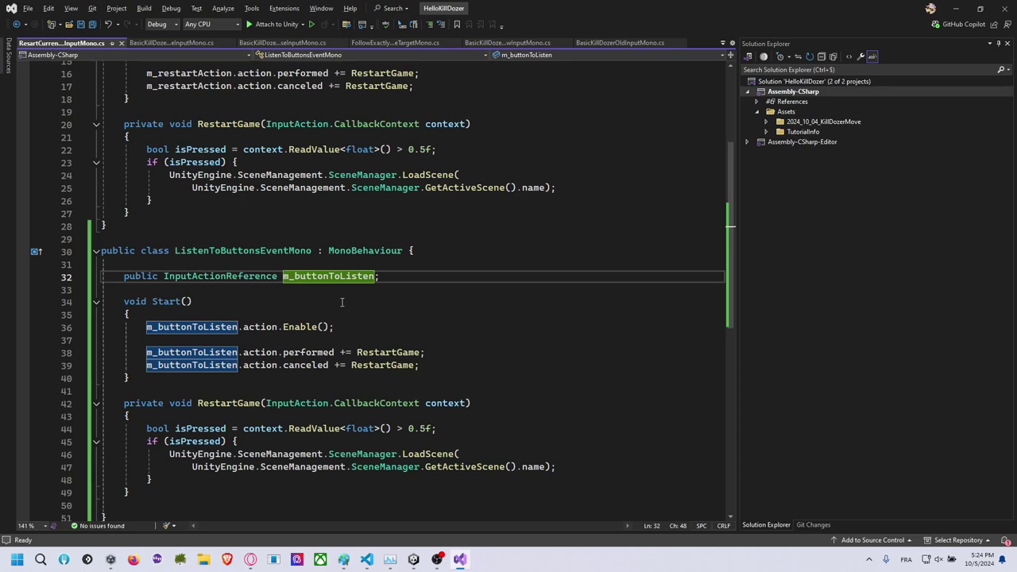
Delete the blank line 37 and start renaming the Start method to OnEnable.
{"action": "left_click", "coordinate": [171, 301]}
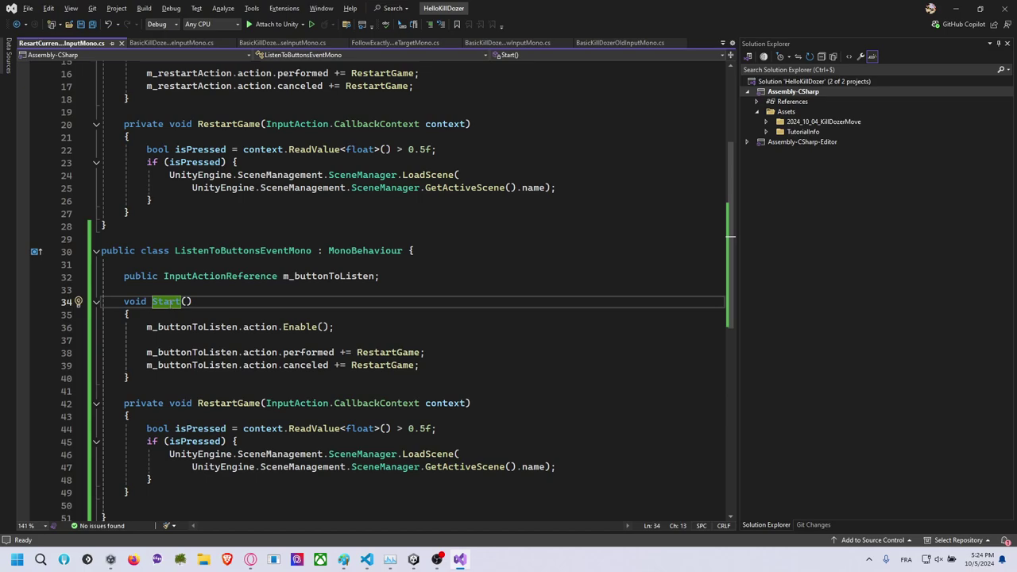
{"action": "double_click", "coordinate": [300, 326]}
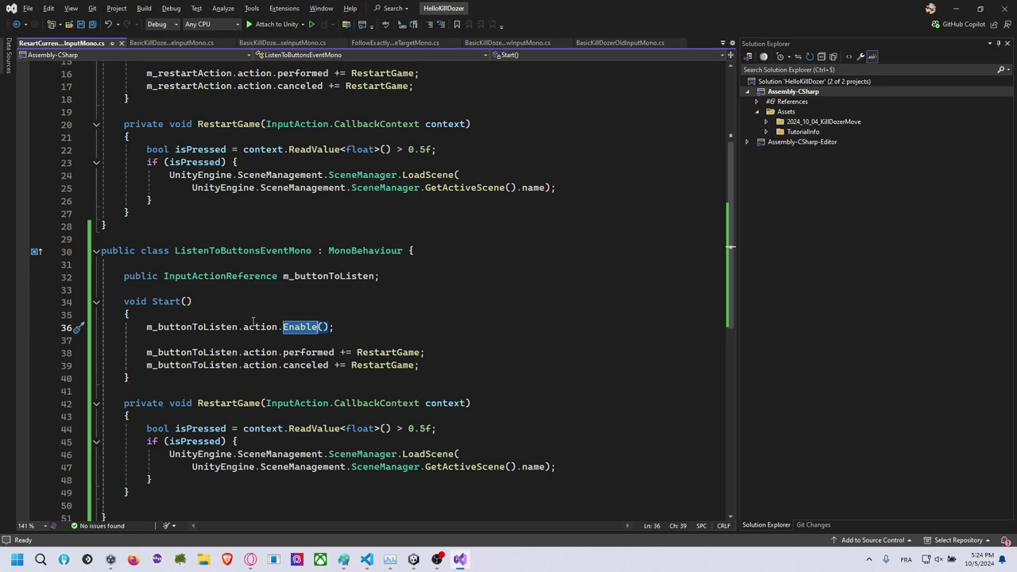
{"action": "left_click", "coordinate": [158, 303]}
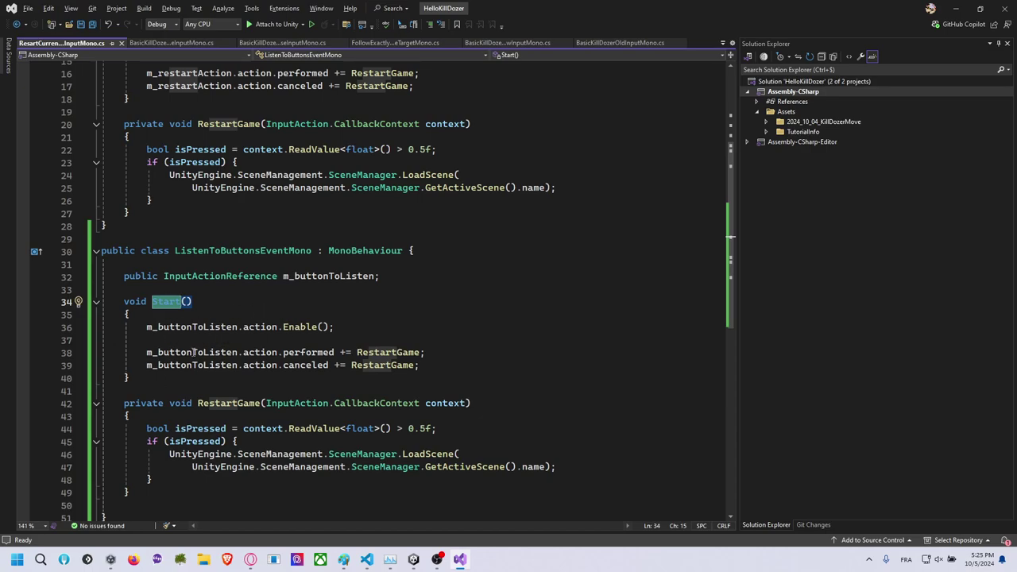
{"action": "left_click", "coordinate": [238, 343]}
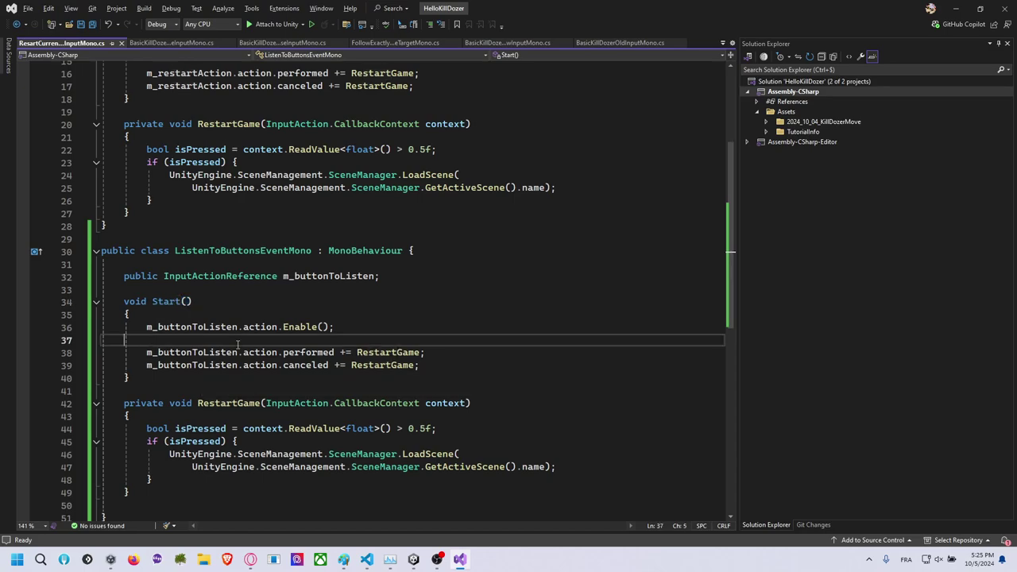
{"action": "key", "text": "BackSpace"}
{"action": "key", "text": "BackSpace"}
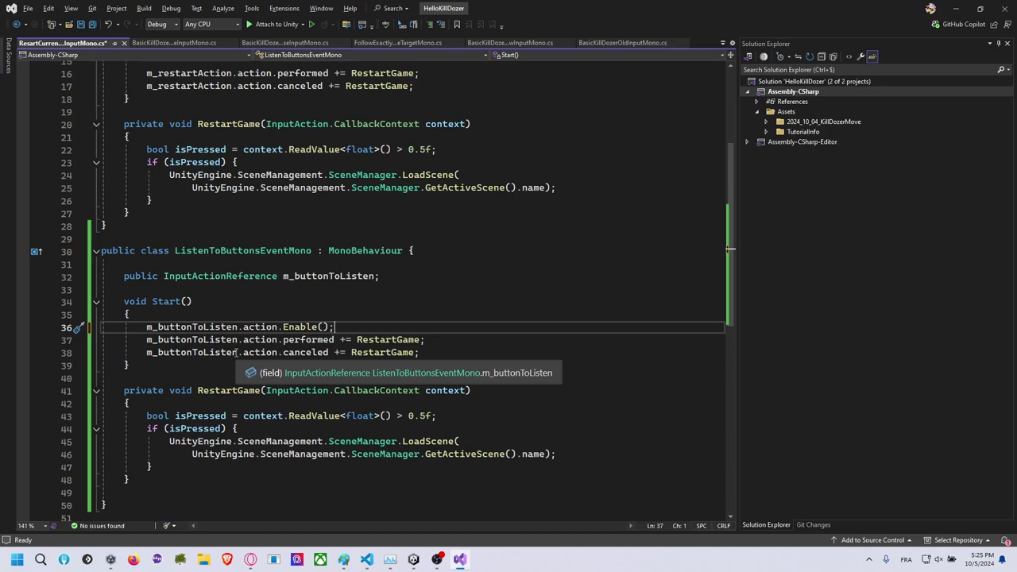
{"action": "double_click", "coordinate": [174, 305]}
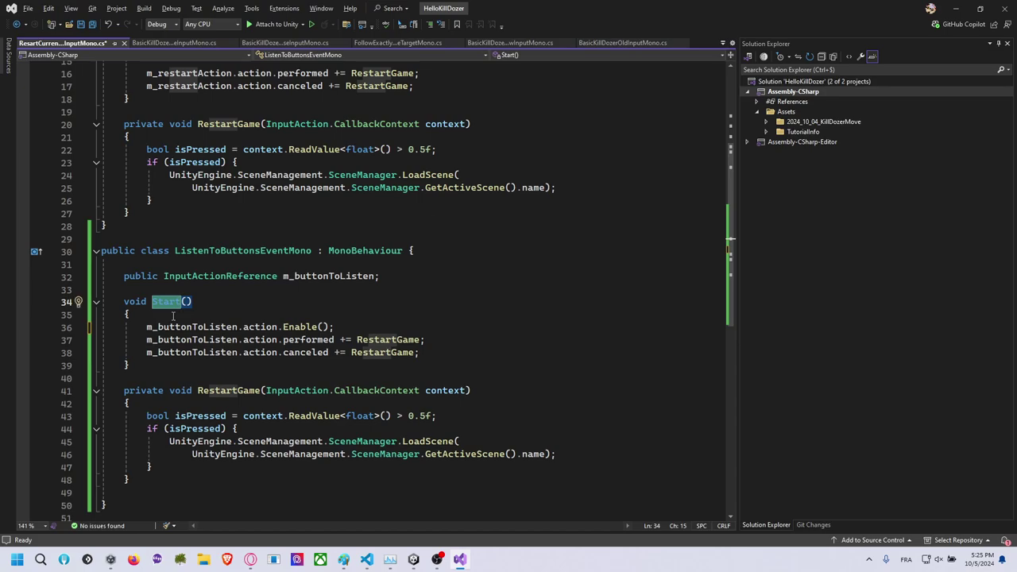
{"action": "type", "text": "OnE"}
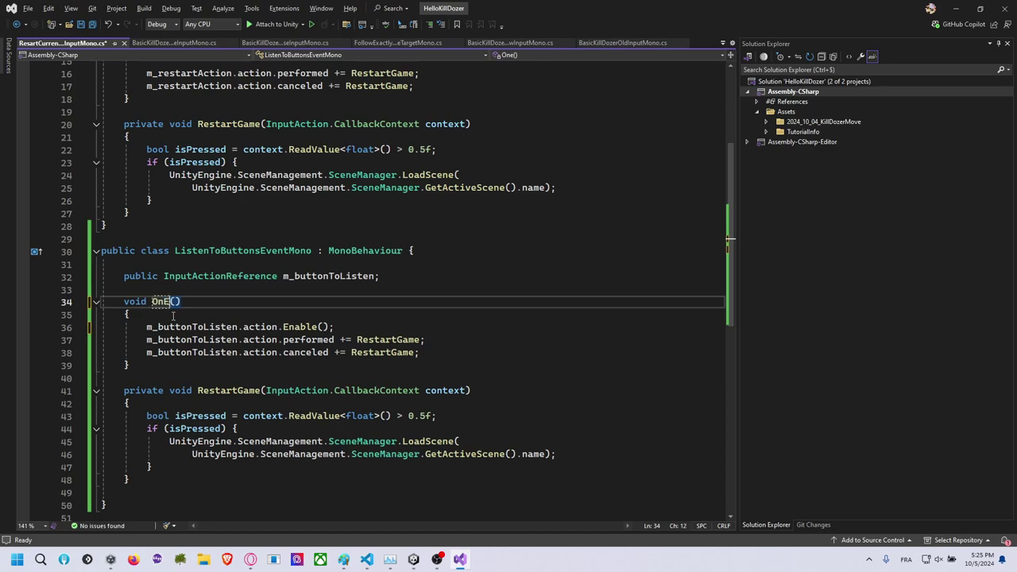
{"action": "type", "text": "nable"}
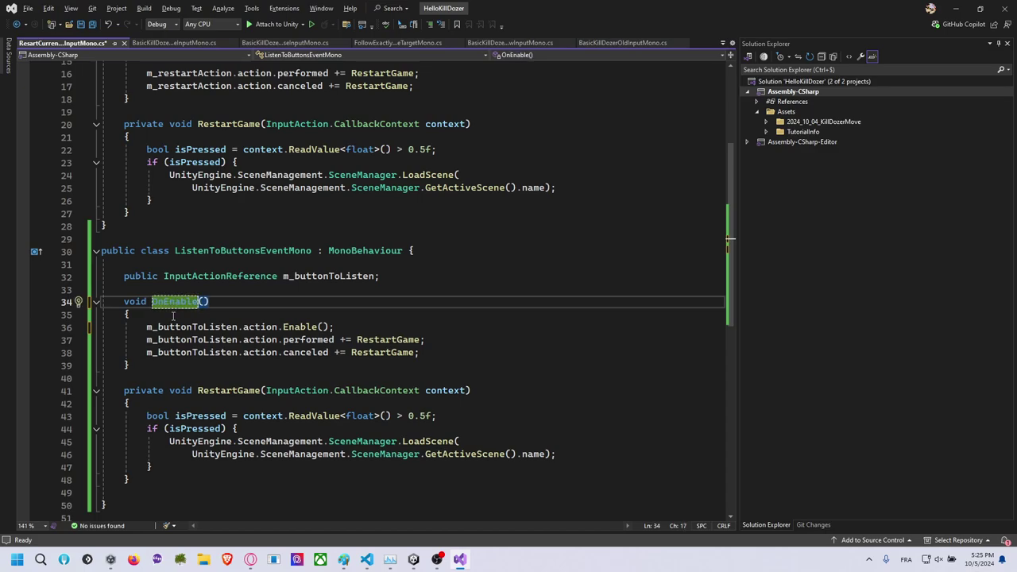
Add the suggested OnDisable method after OnEnable.
{"action": "left_click", "coordinate": [190, 313]}
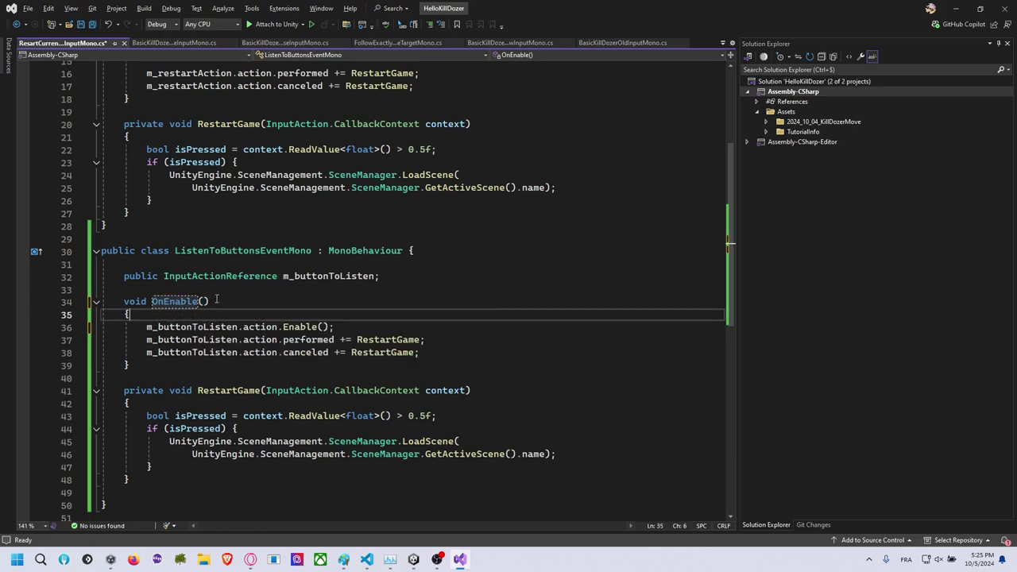
{"action": "left_click", "coordinate": [215, 327]}
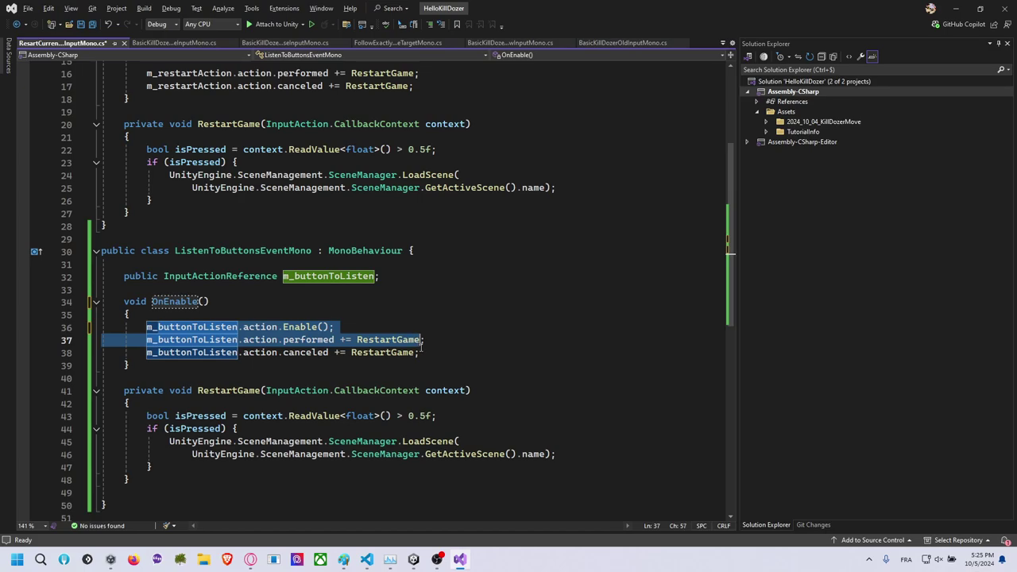
{"action": "left_click_drag", "start_coordinate": [414, 339], "coordinate": [420, 352]}
{"action": "left_click", "coordinate": [235, 370]}
{"action": "key", "text": "Return"}
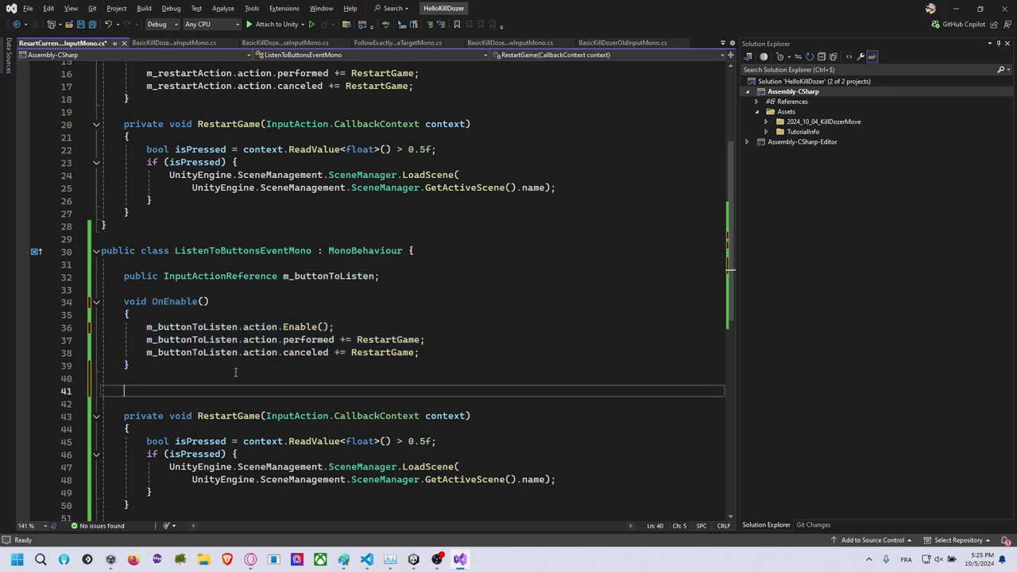
{"action": "key", "text": "Tab"}
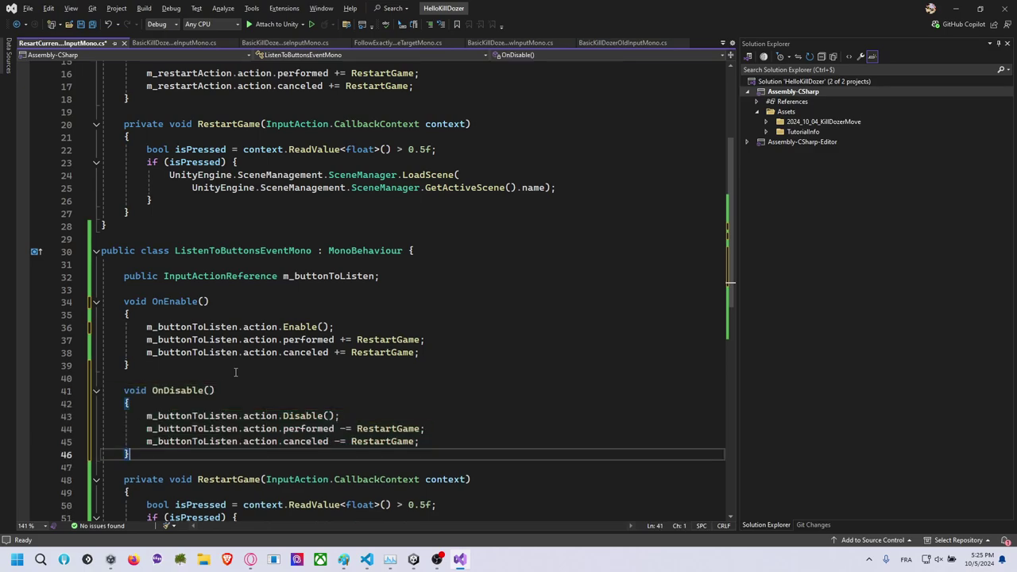
Comment out the Disable() call inside OnDisable.
{"action": "left_click", "coordinate": [232, 387]}
{"action": "scroll", "coordinate": [194, 384], "scroll_direction": "down", "scroll_amount": 1}
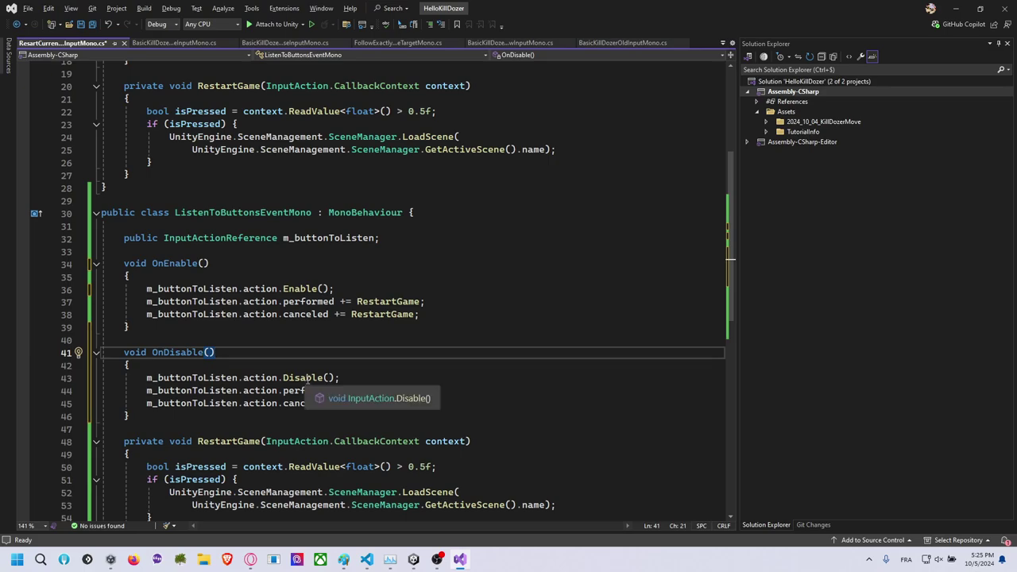
{"action": "double_click", "coordinate": [302, 378]}
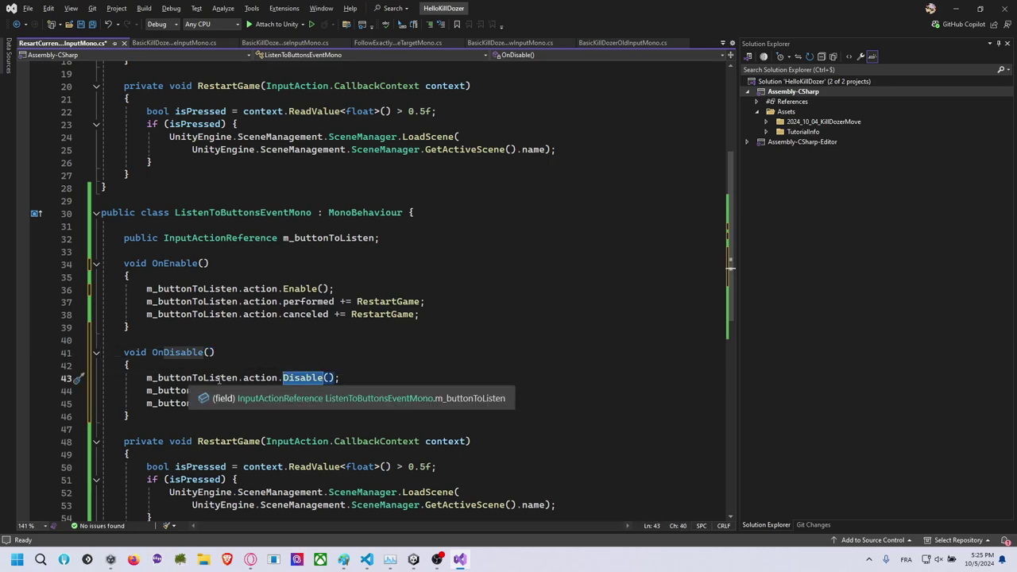
{"action": "left_click", "coordinate": [343, 378]}
{"action": "left_click_drag", "start_coordinate": [419, 403], "coordinate": [131, 392]}
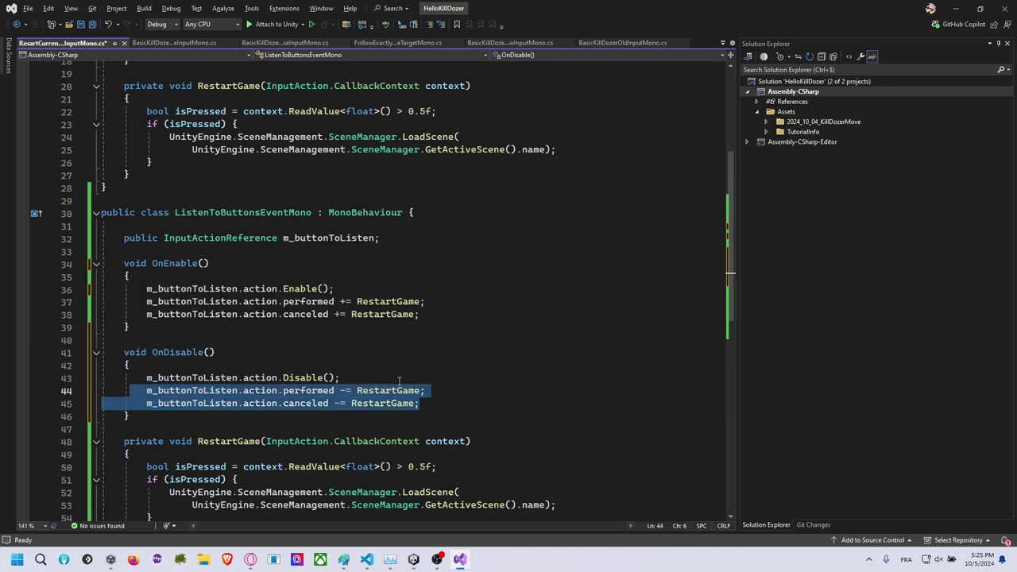
{"action": "left_click", "coordinate": [186, 416]}
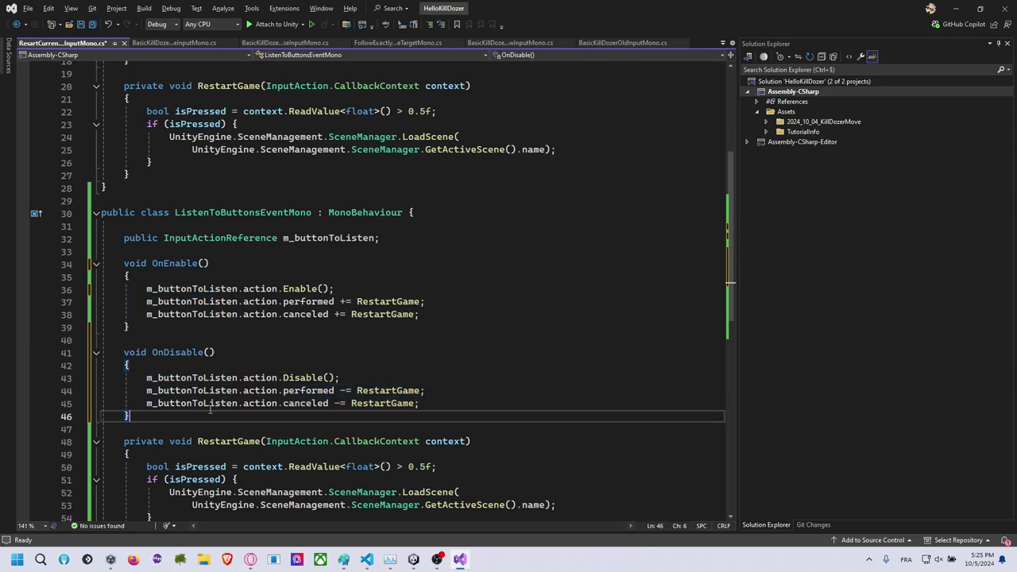
{"action": "mouse_move", "coordinate": [290, 380]}
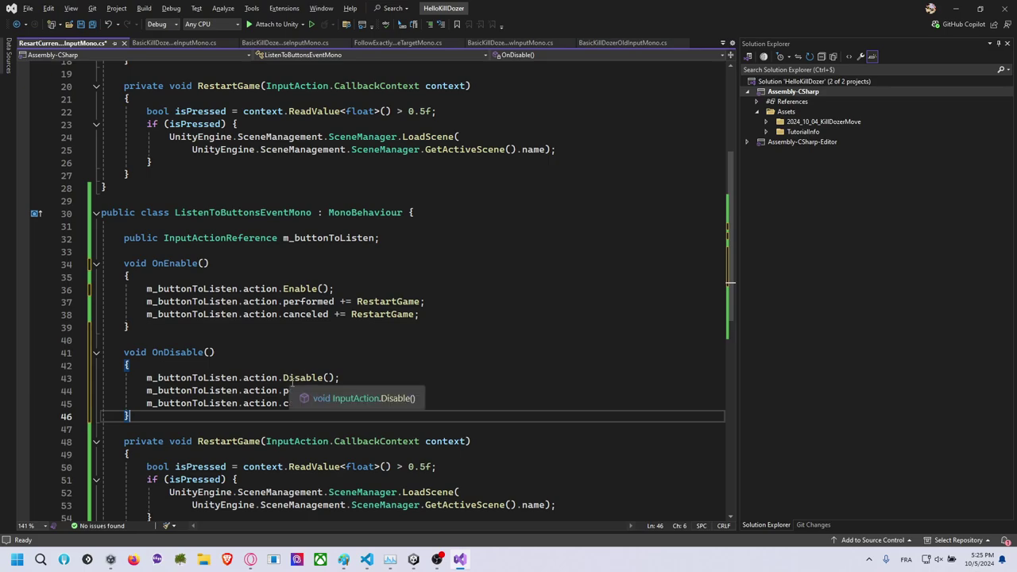
{"action": "mouse_move", "coordinate": [340, 378]}
{"action": "left_mouse_down"}
{"action": "mouse_move", "coordinate": [142, 380]}
{"action": "mouse_move", "coordinate": [152, 380]}
{"action": "left_mouse_up"}
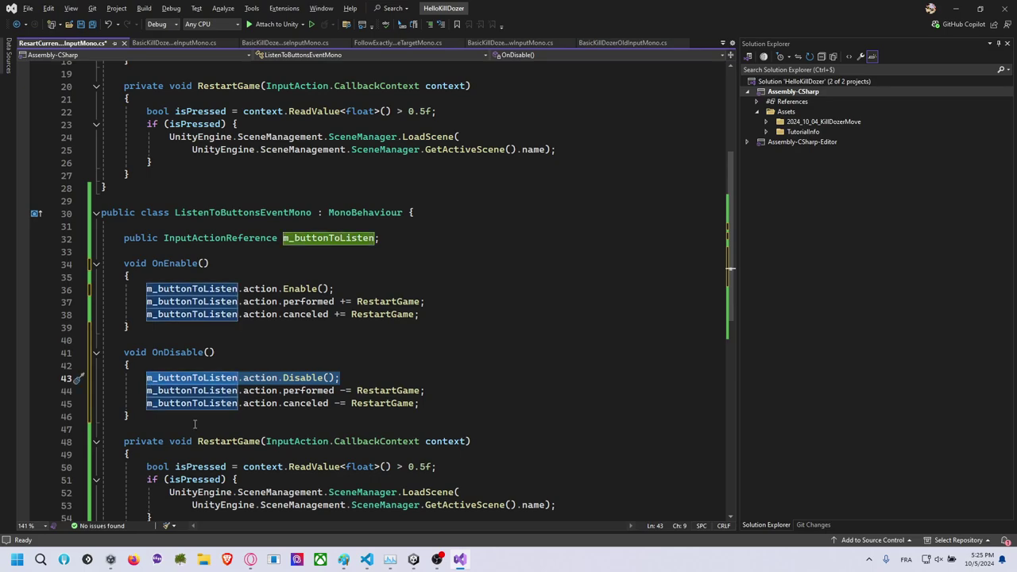
{"action": "key", "text": "ctrl+k"}
{"action": "key", "text": "ctrl+c"}
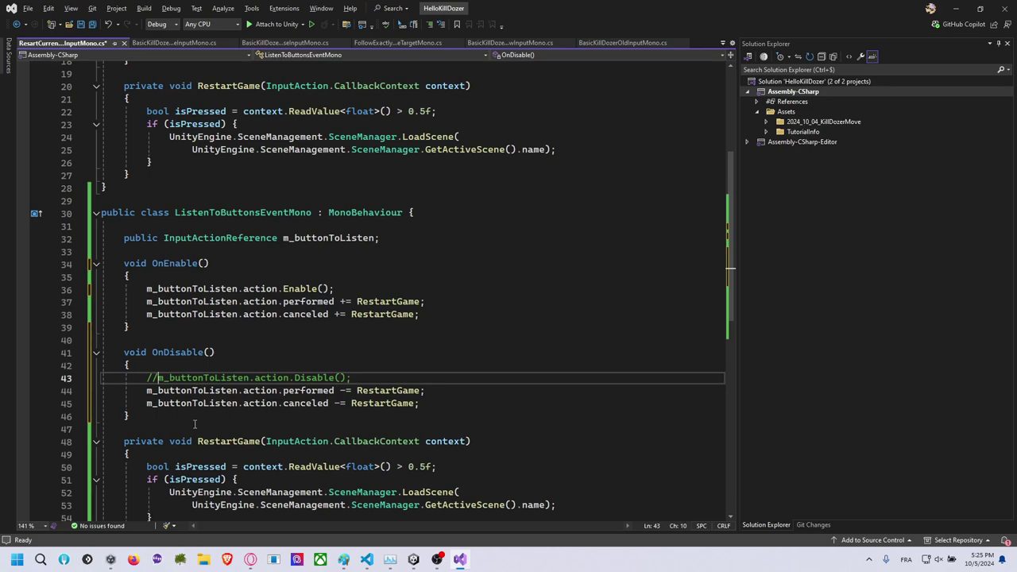
{"action": "left_click", "coordinate": [212, 366]}
{"action": "scroll", "coordinate": [212, 368], "scroll_direction": "down", "scroll_amount": 2}
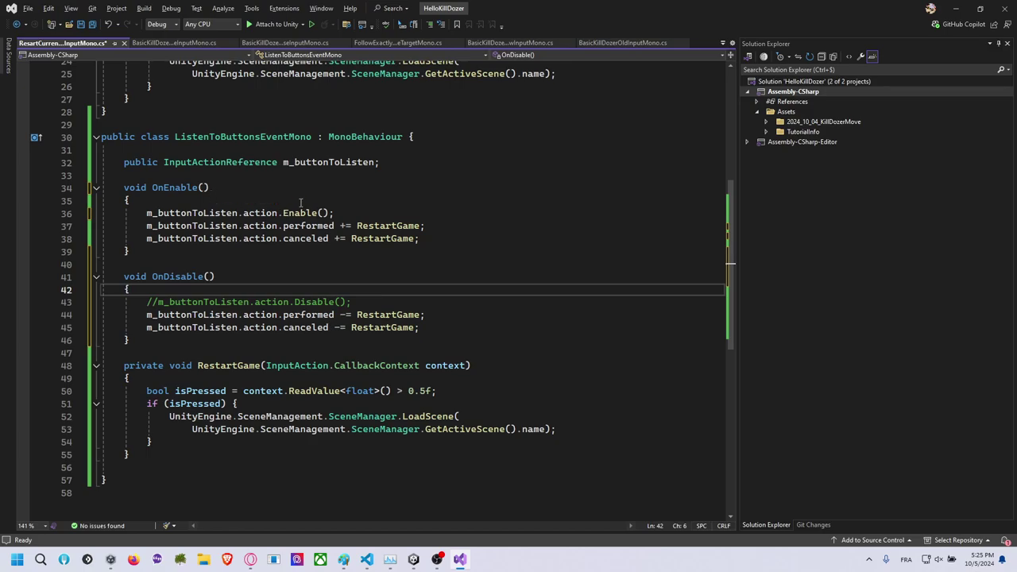
Rename the RestartGame handler to TriggerEventsUnity across OnEnable and OnDisable.
{"action": "double_click", "coordinate": [229, 213]}
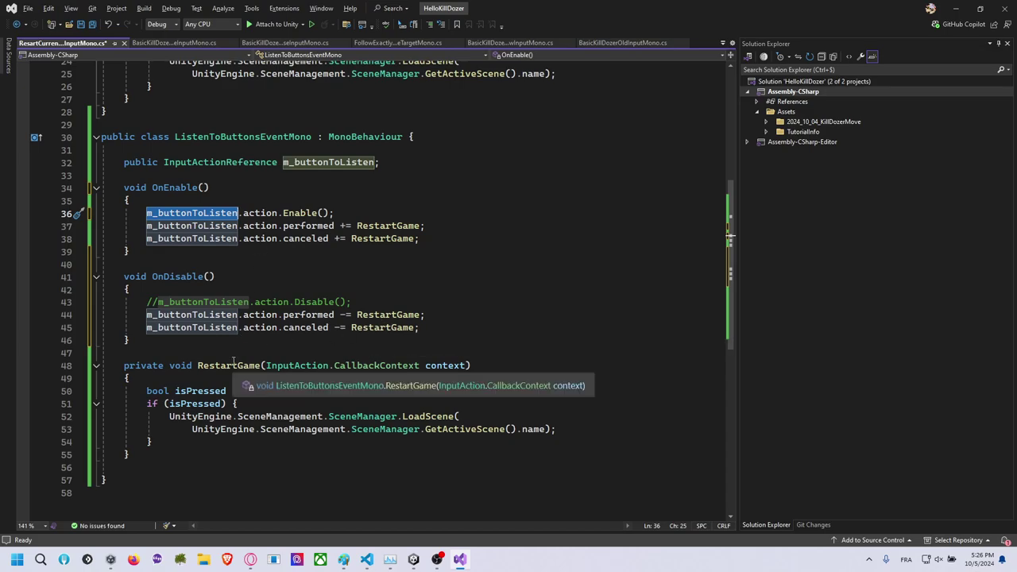
{"action": "double_click", "coordinate": [238, 366]}
{"action": "right_click", "coordinate": [237, 368]}
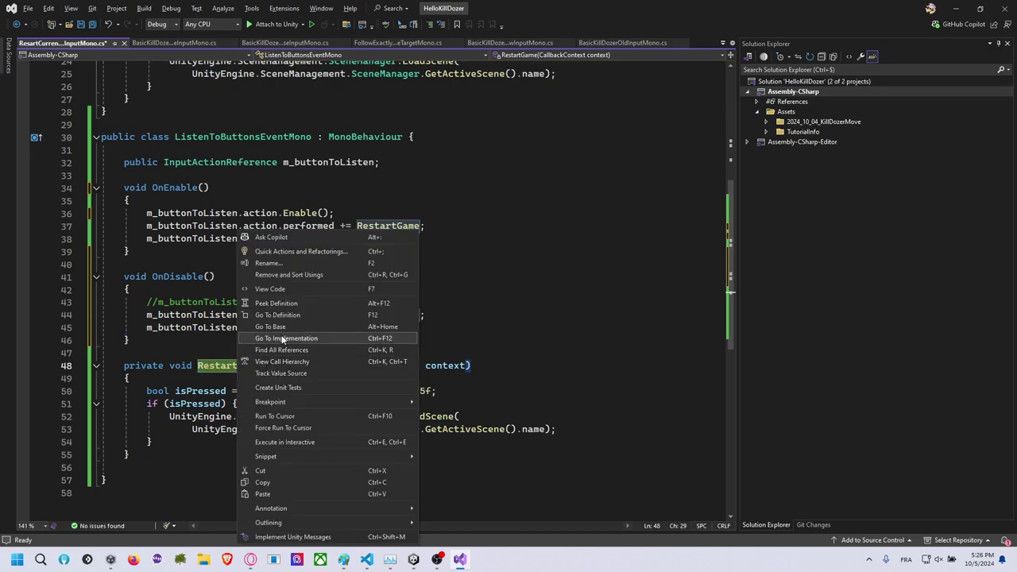
{"action": "left_click", "coordinate": [302, 262]}
{"action": "type", "text": "TriggerEvents"}
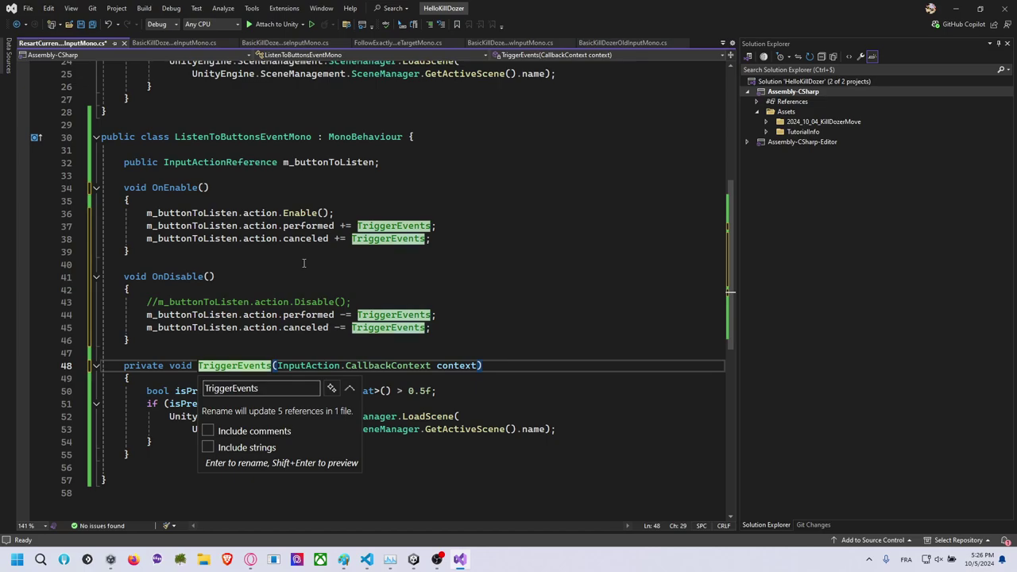
{"action": "type", "text": "Unity"}
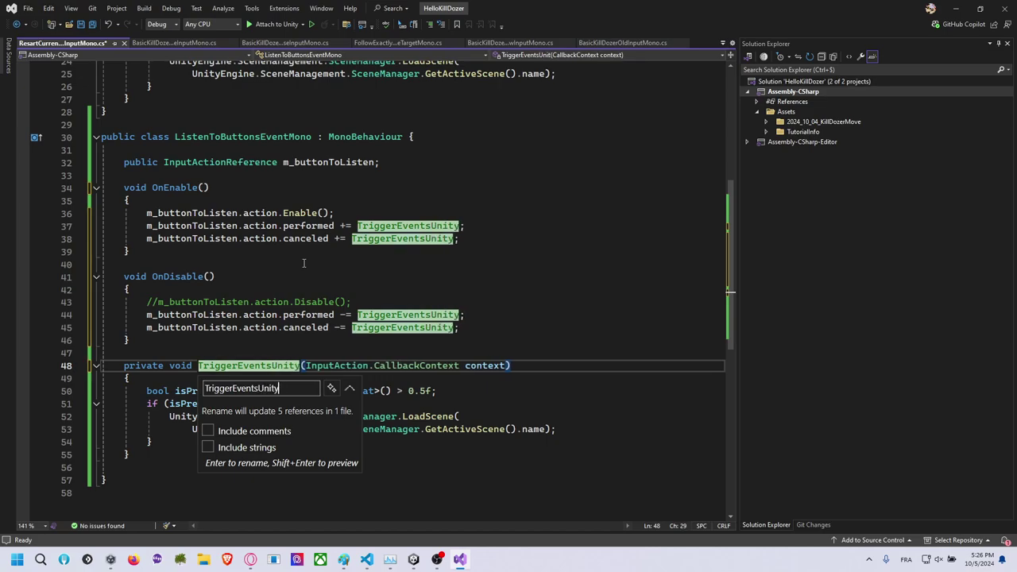
{"action": "key", "text": "Return"}
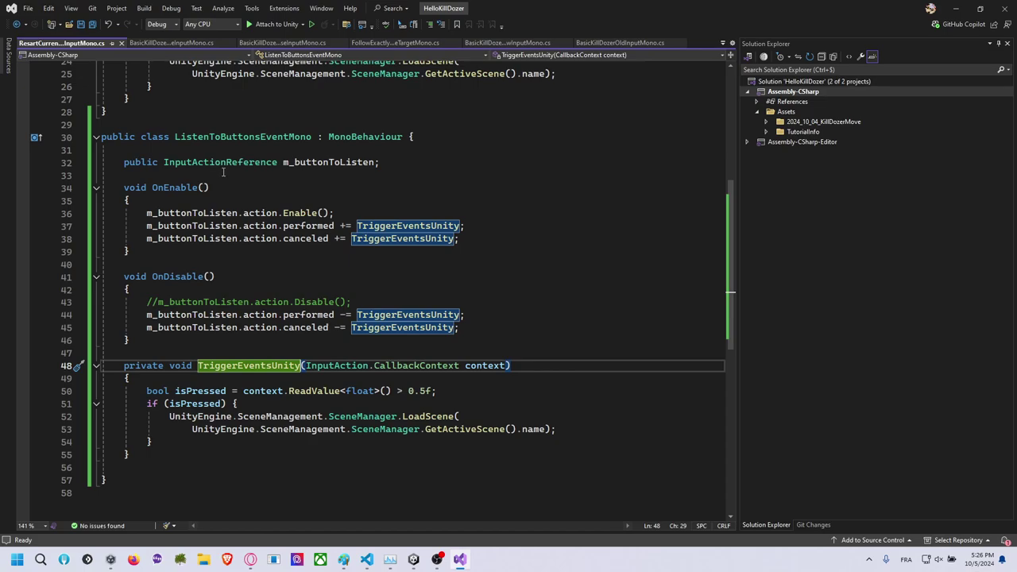
Start a public UnityEvent<bool> field declaration below m_buttonToListen.
{"action": "left_click", "coordinate": [392, 162]}
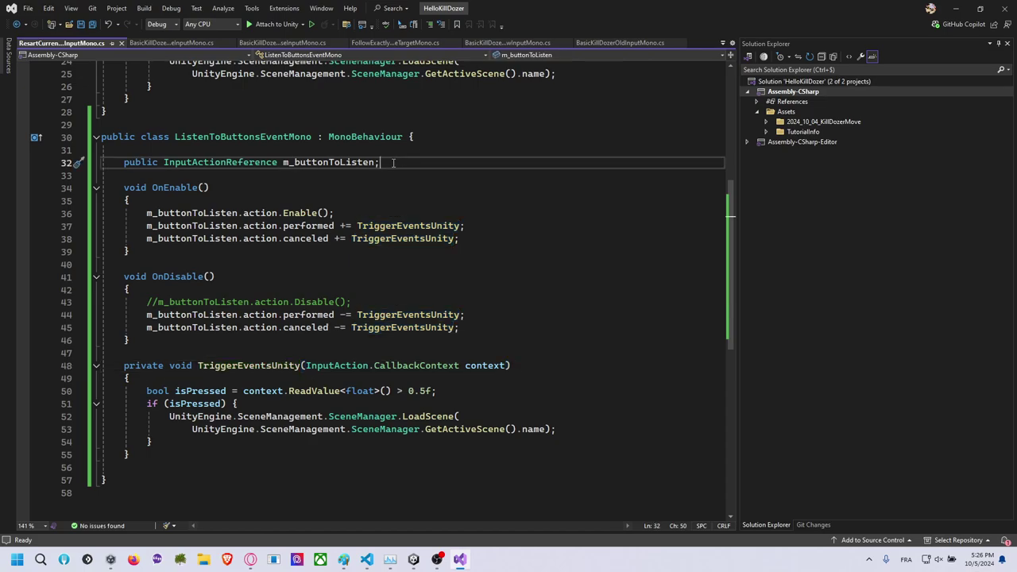
{"action": "key", "text": "Return"}
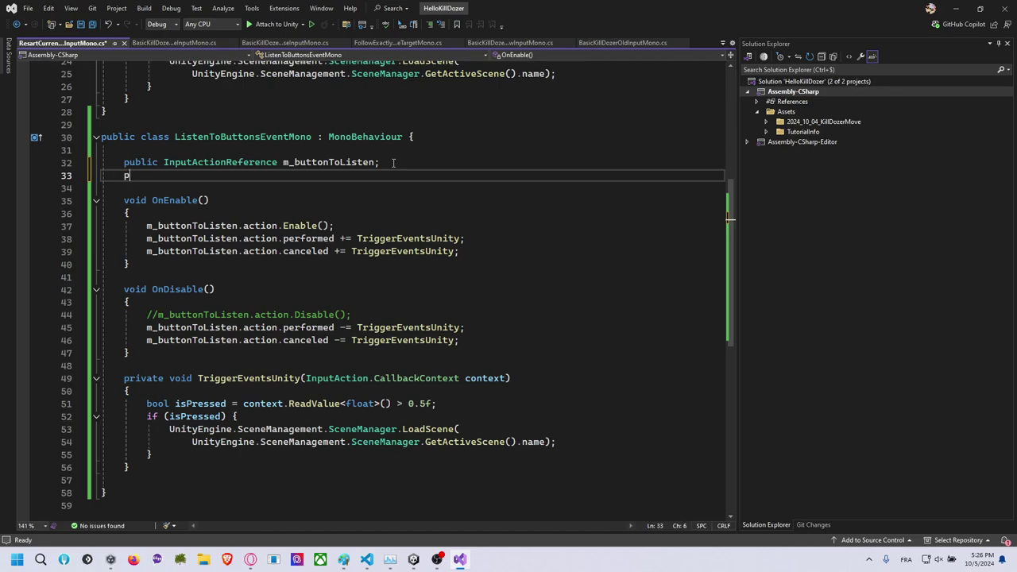
{"action": "type", "text": "public Unityeven"}
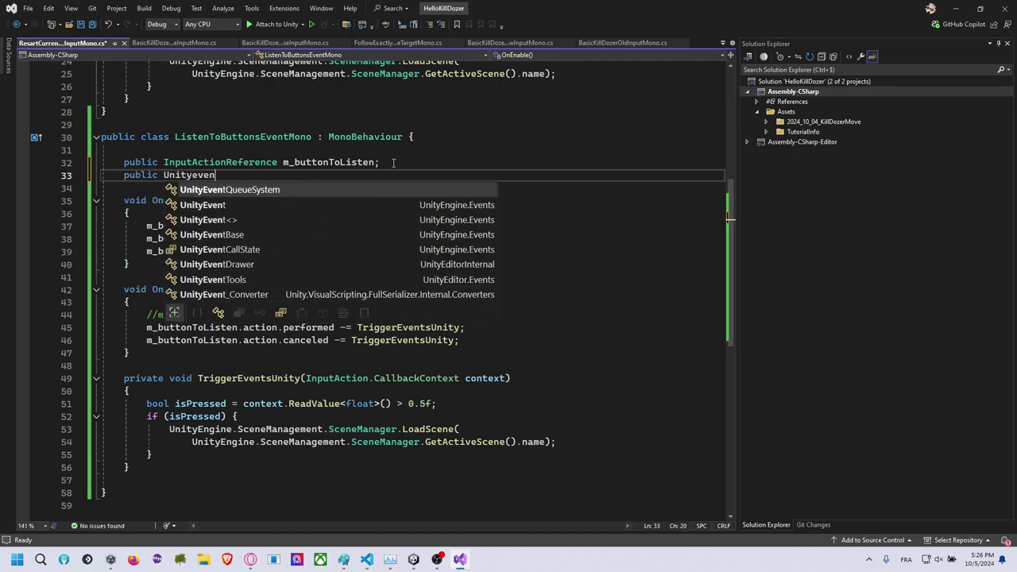
{"action": "key", "text": "BackSpace"}
{"action": "key", "text": "BackSpace"}
{"action": "type", "text": "Event"}
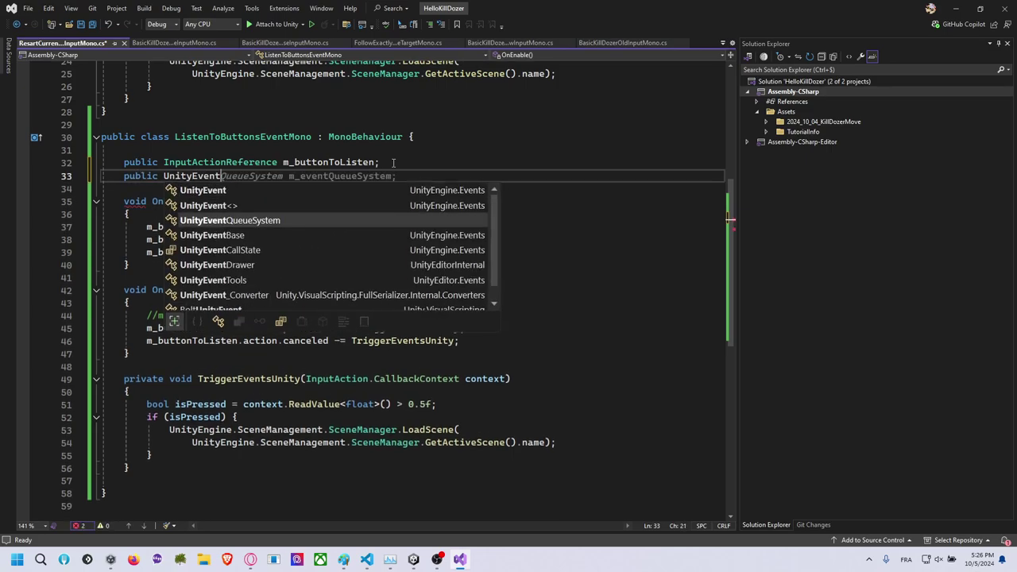
{"action": "key", "text": "Up"}
{"action": "key", "text": "Up"}
{"action": "key", "text": "BackSpace"}
{"action": "type", "text": "<"}
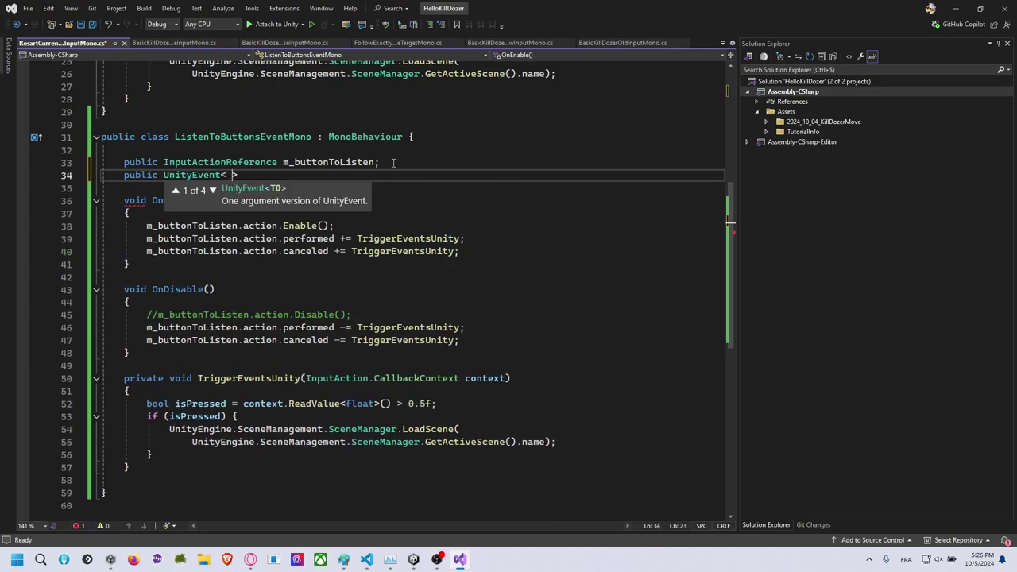
{"action": "type", "text": "bool"}
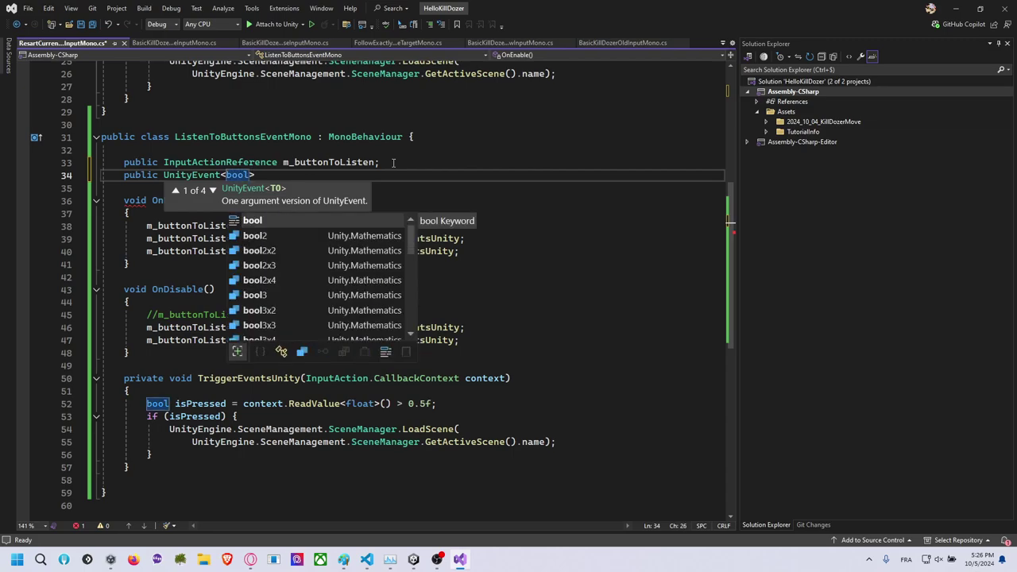
{"action": "type", "text": ">"}
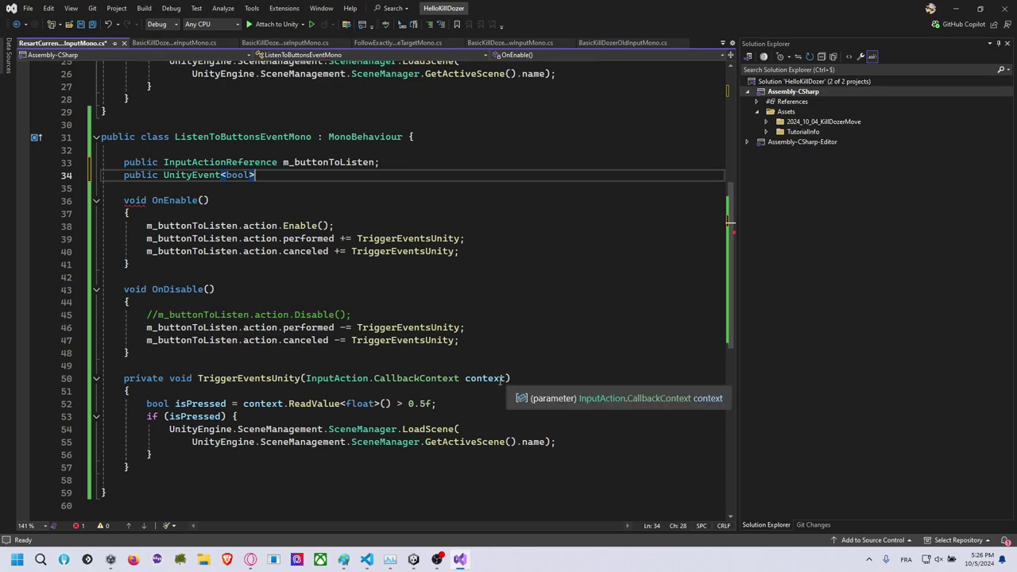
{"action": "left_click_drag", "start_coordinate": [511, 379], "coordinate": [303, 379]}
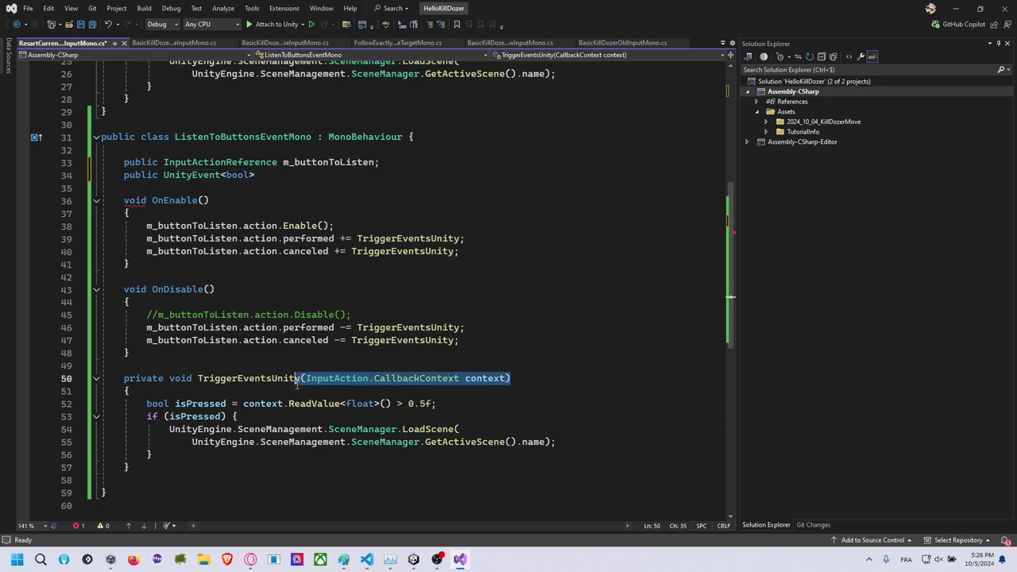
Name the field m_onButtonChanged, then rename it to m_onButtonValueChanged.
{"action": "left_click", "coordinate": [315, 176]}
{"action": "type", "text": "m_"}
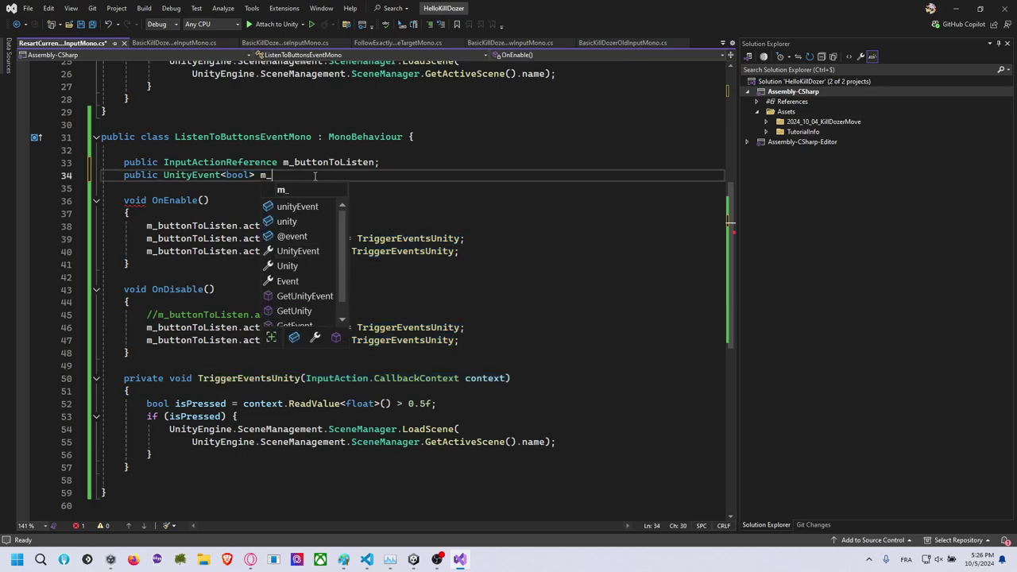
{"action": "type", "text": "onValue"}
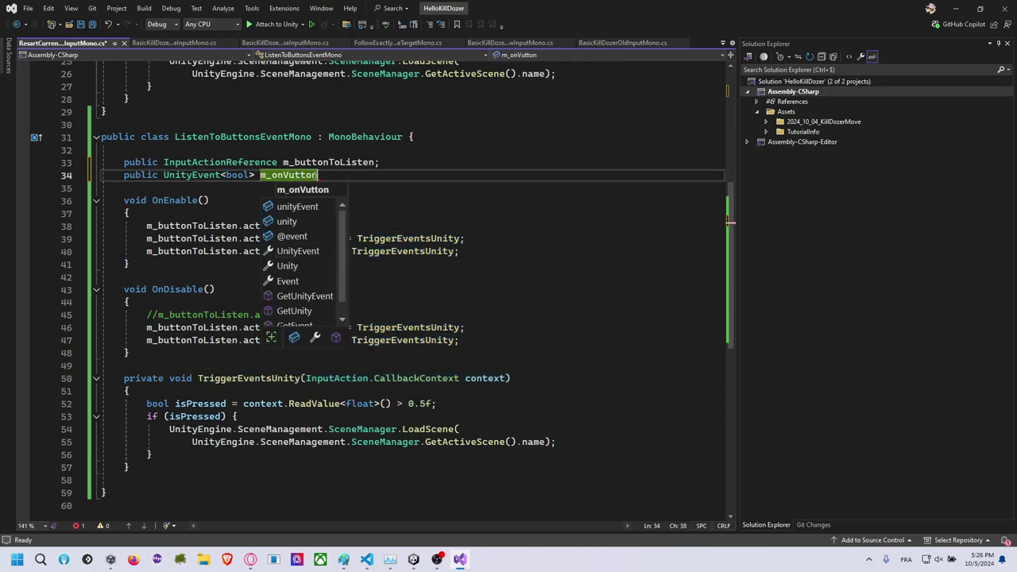
{"action": "key", "text": "BackSpace"}
{"action": "key", "text": "BackSpace"}
{"action": "key", "text": "BackSpace"}
{"action": "type", "text": "Val"}
{"action": "key", "text": "BackSpace"}
{"action": "key", "text": "BackSpace"}
{"action": "key", "text": "BackSpace"}
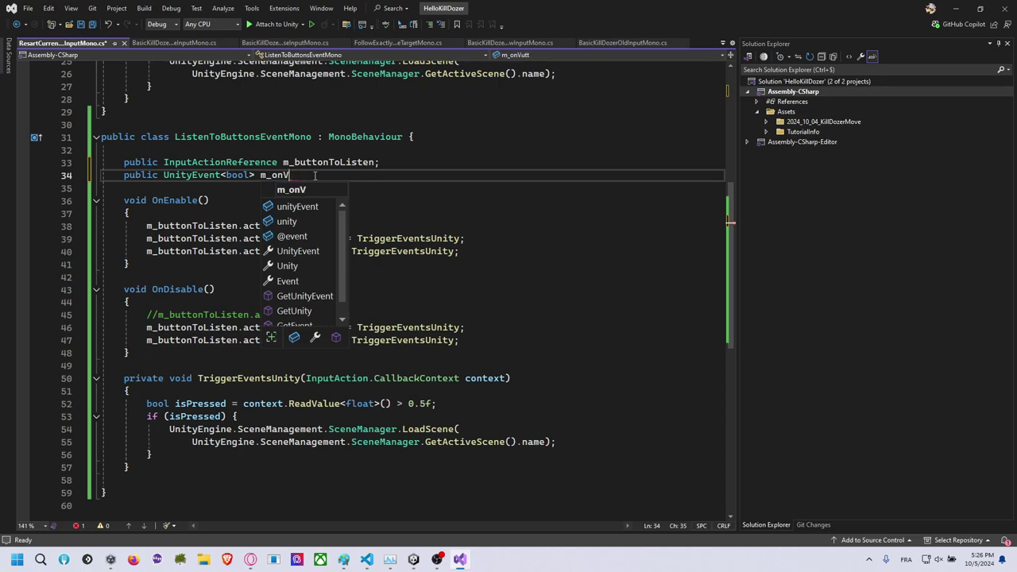
{"action": "type", "text": "ButtonCha"}
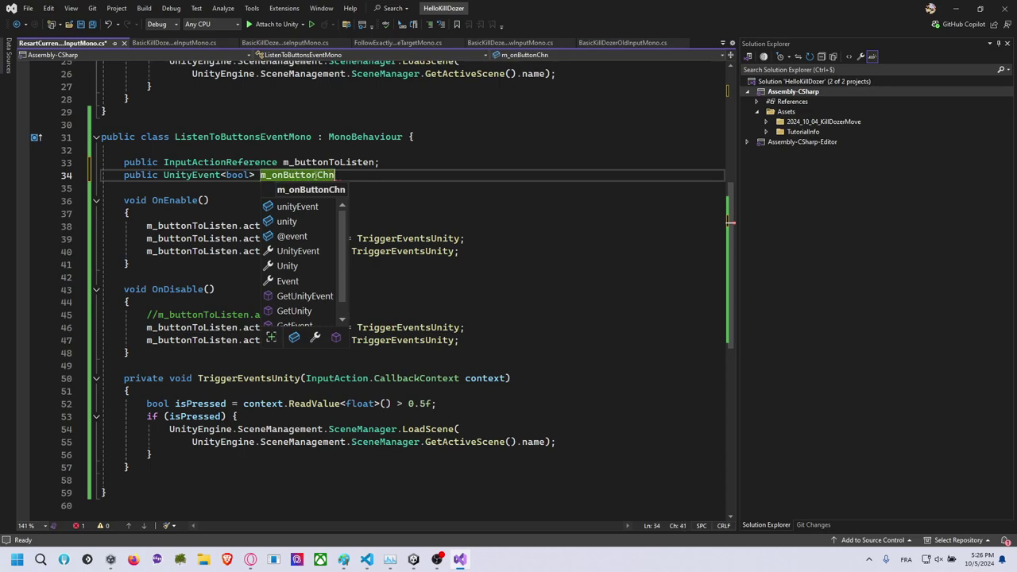
{"action": "type", "text": "nged;"}
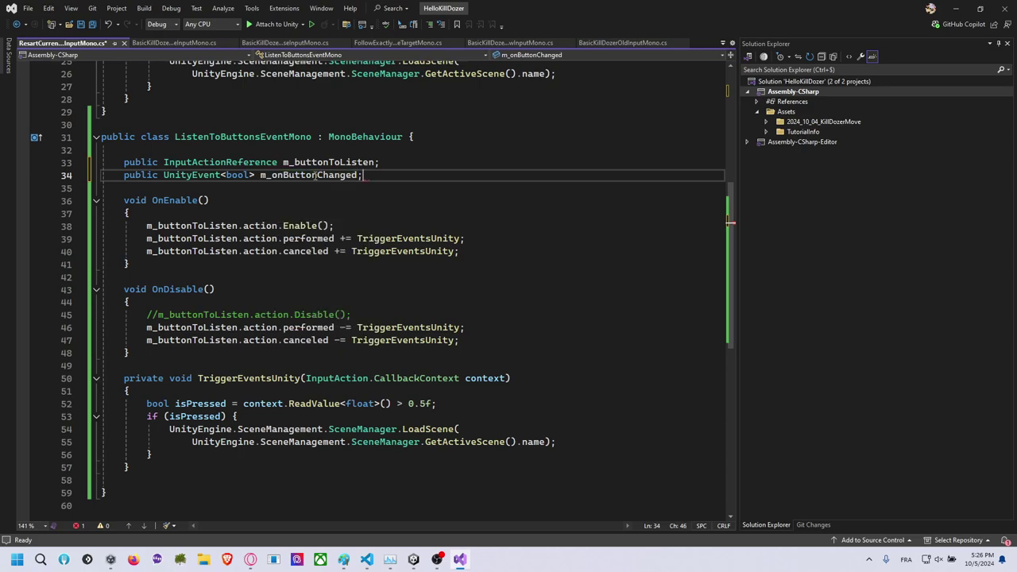
{"action": "left_click", "coordinate": [316, 176]}
{"action": "key", "text": "ctrl+r"}
{"action": "key", "text": "ctrl+r"}
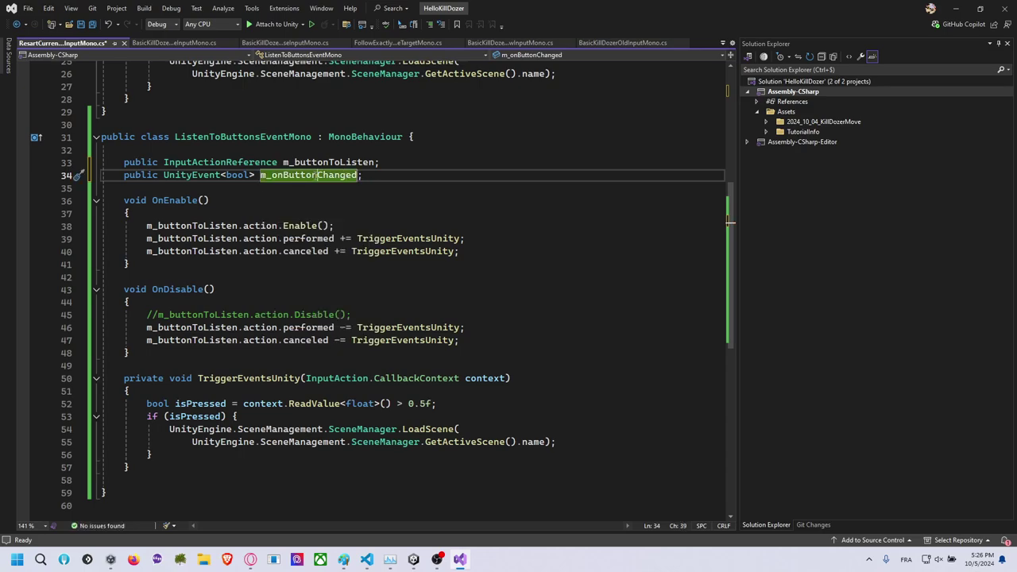
{"action": "type", "text": "Value"}
{"action": "key", "text": "Return"}
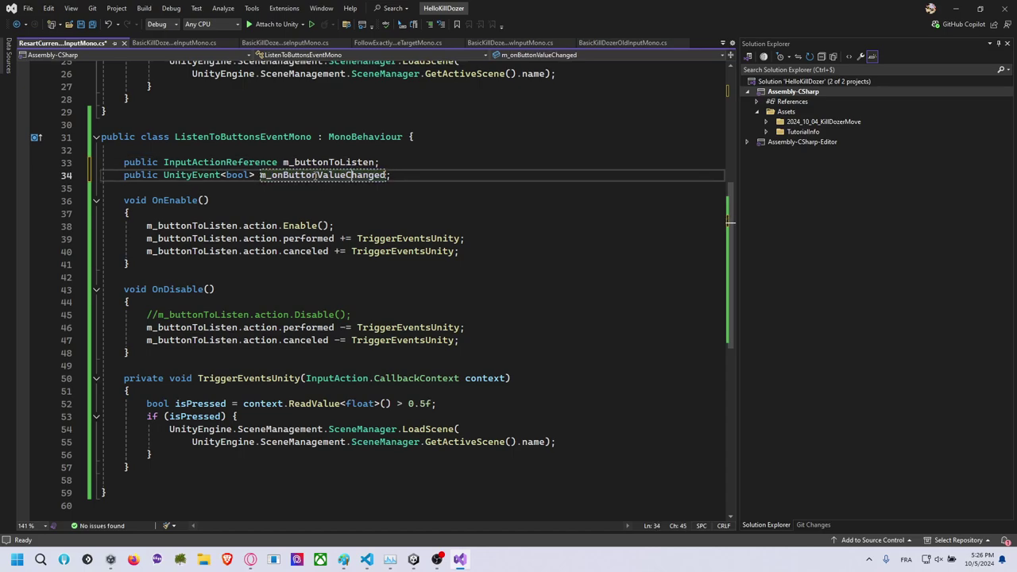
{"action": "key", "text": "Down"}
Add a public bool m_currentValue field.
{"action": "key", "text": "ctrl+Return"}
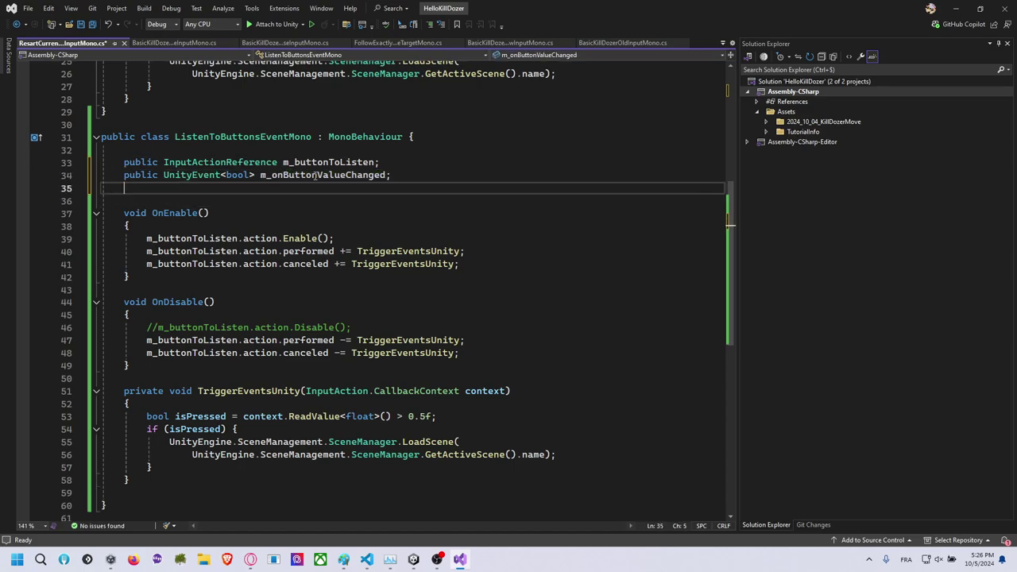
{"action": "type", "text": "public "}
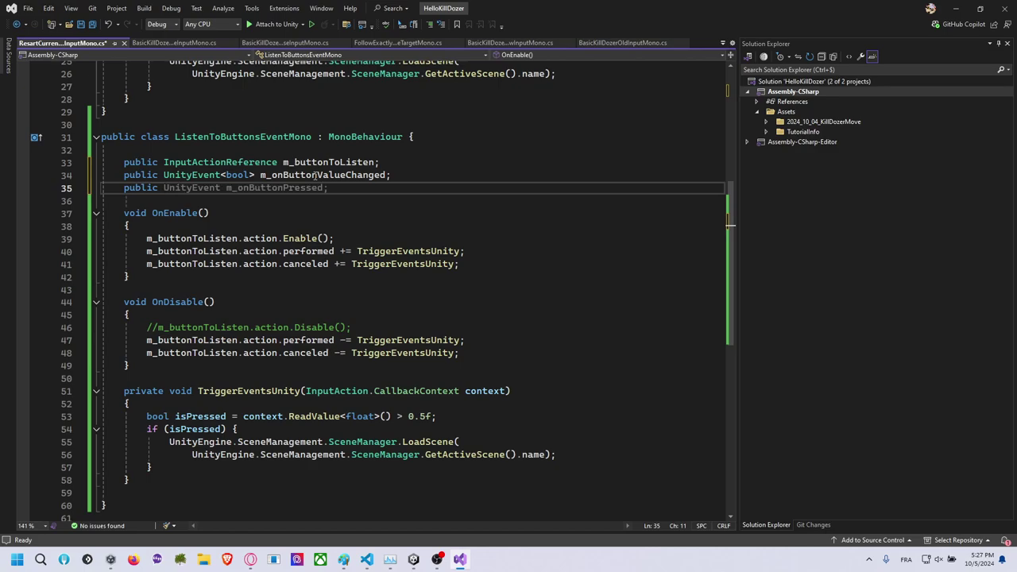
{"action": "type", "text": "boo"}
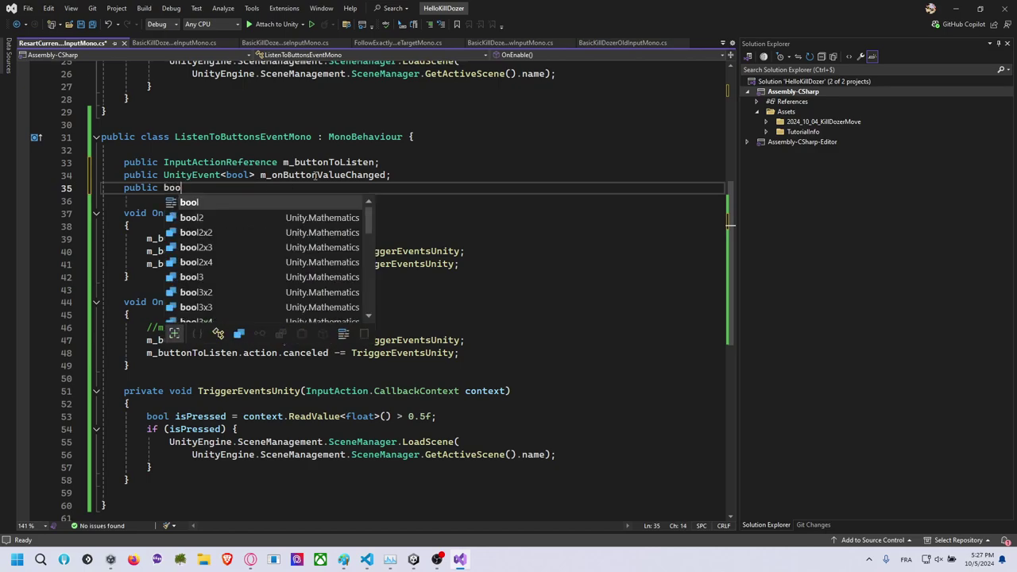
{"action": "type", "text": "l m_currentV"}
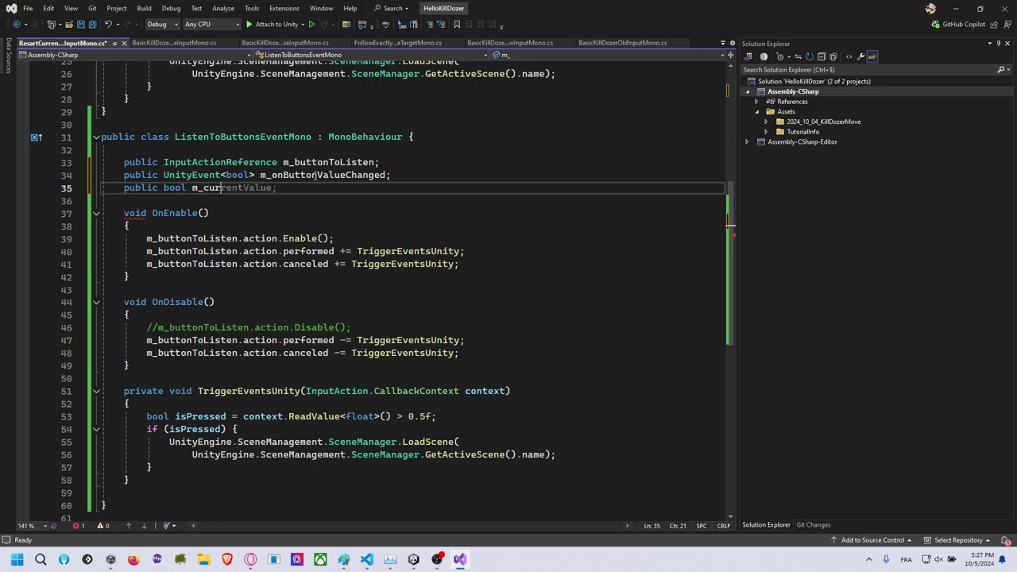
{"action": "key", "text": "Tab"}
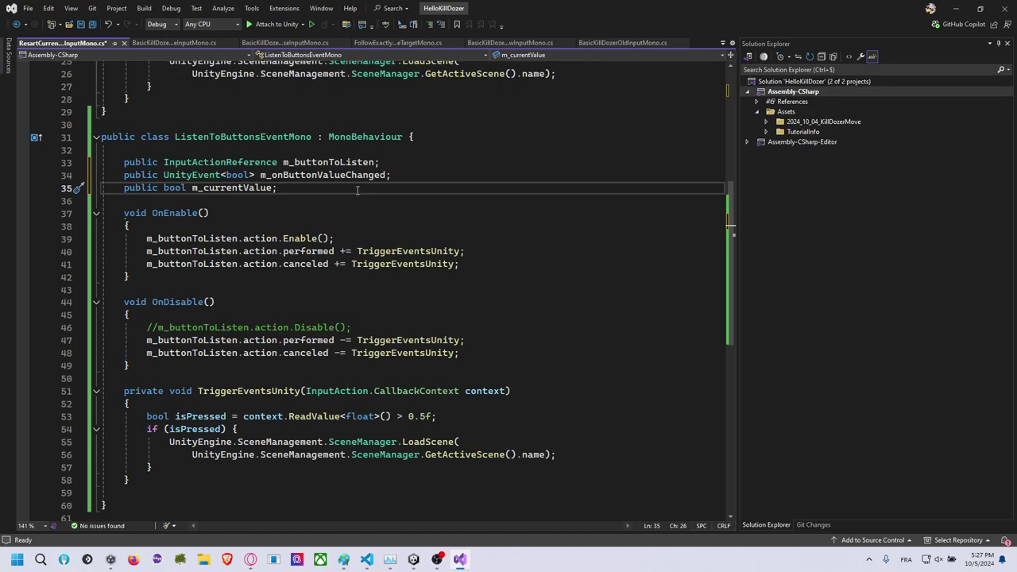
Add UnityEvent fields m_onbuttonTrue and m_onbuttonFalse below m_onButtonValueChanged.
{"action": "left_click", "coordinate": [406, 175]}
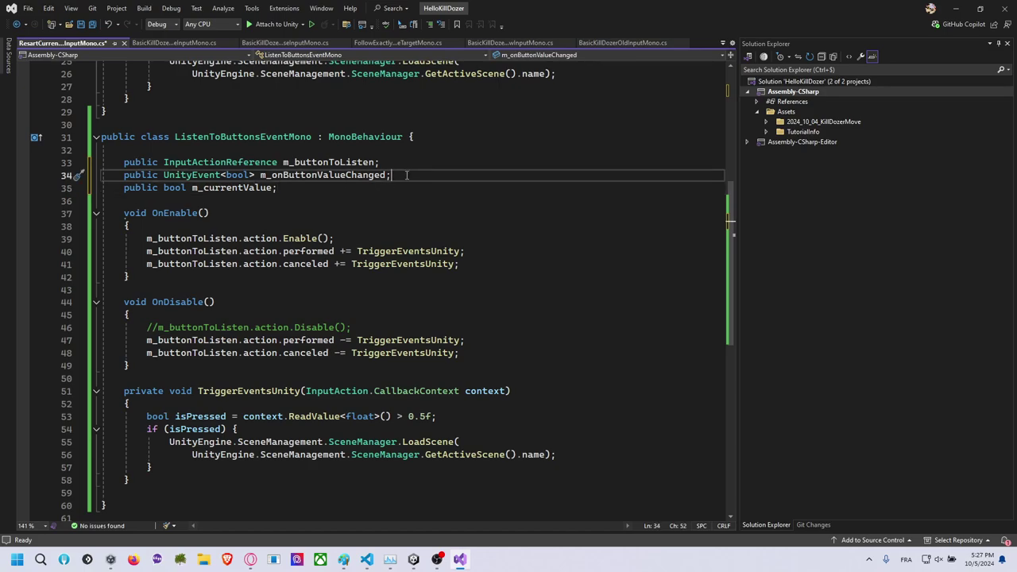
{"action": "key", "text": "Return"}
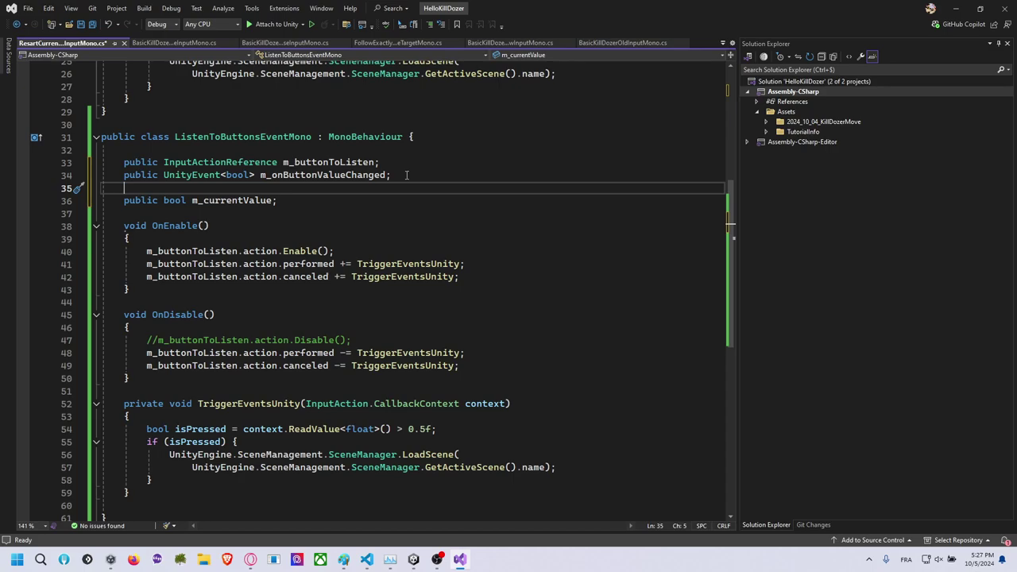
{"action": "type", "text": "pbulic"}
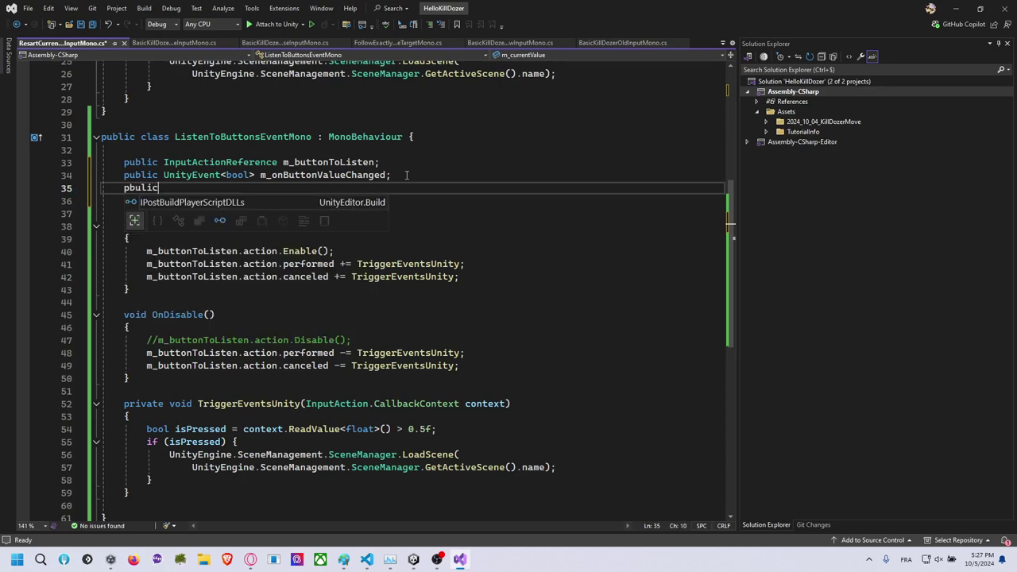
{"action": "key", "text": "BackSpace"}
{"action": "key", "text": "BackSpace"}
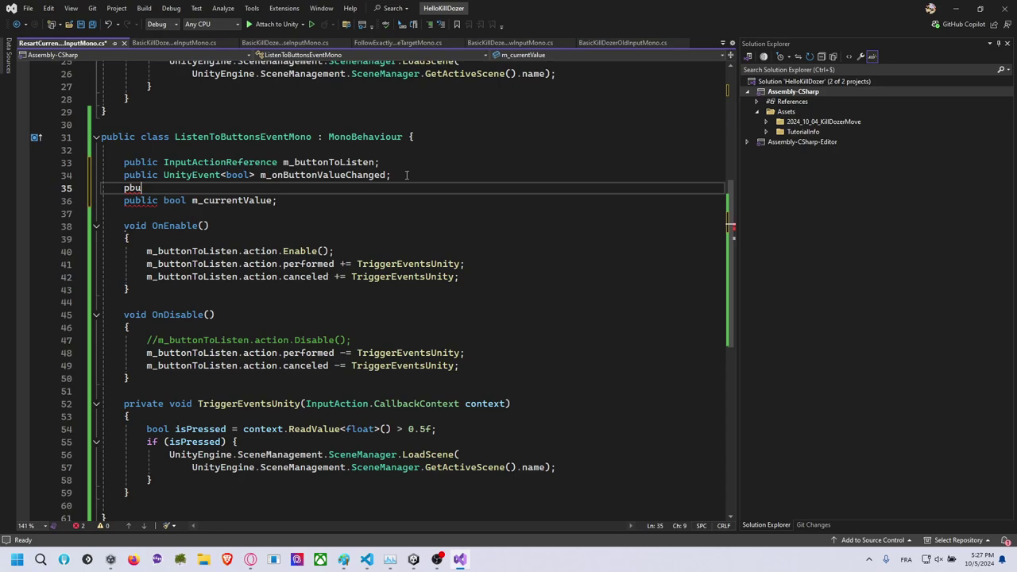
{"action": "key", "text": "BackSpace"}
{"action": "key", "text": "BackSpace"}
{"action": "key", "text": "BackSpace"}
{"action": "type", "text": "public "}
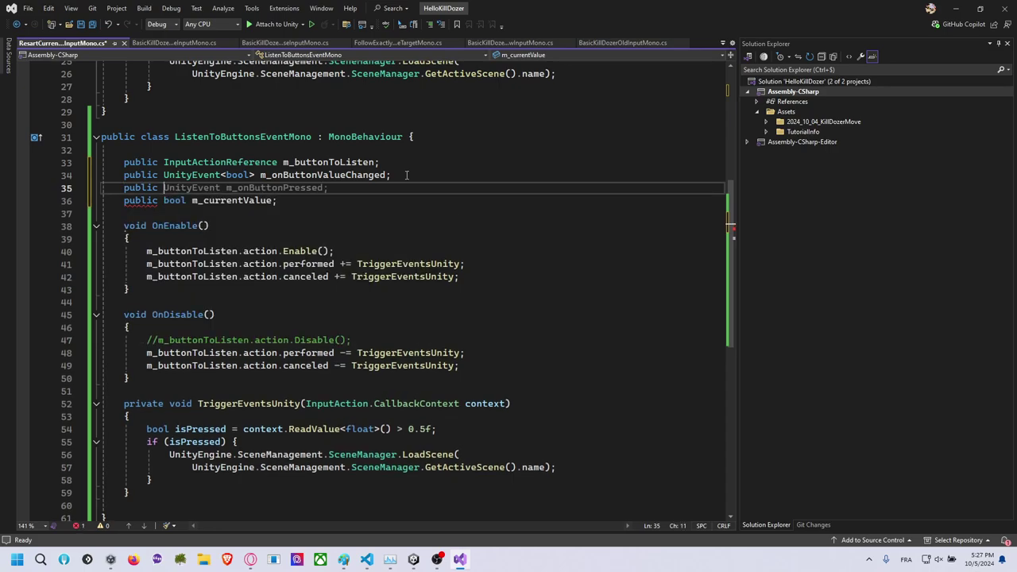
{"action": "type", "text": "UnityEvent"}
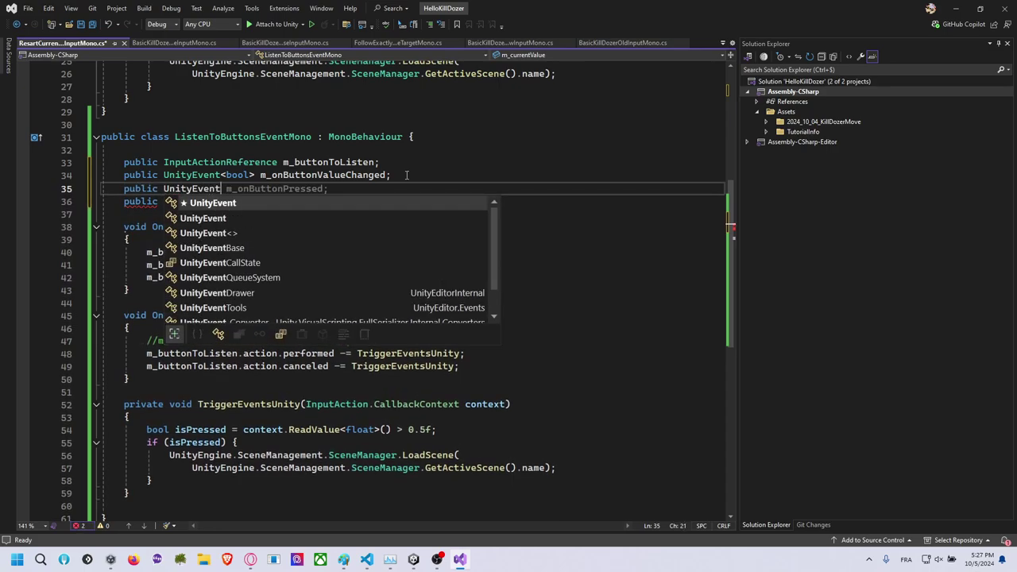
{"action": "key", "text": "Escape"}
{"action": "type", "text": " m"}
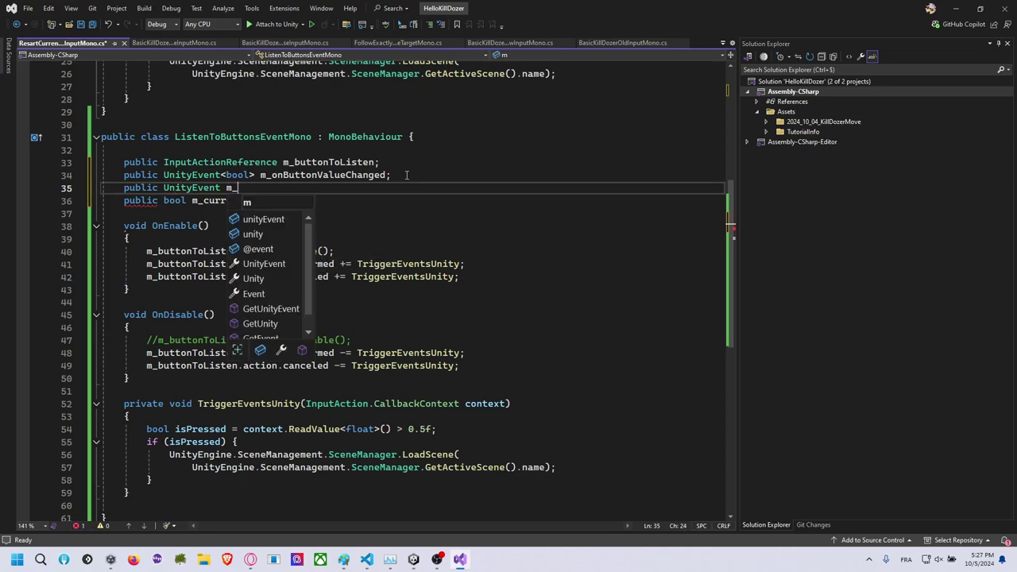
{"action": "type", "text": "_onbuttonVa"}
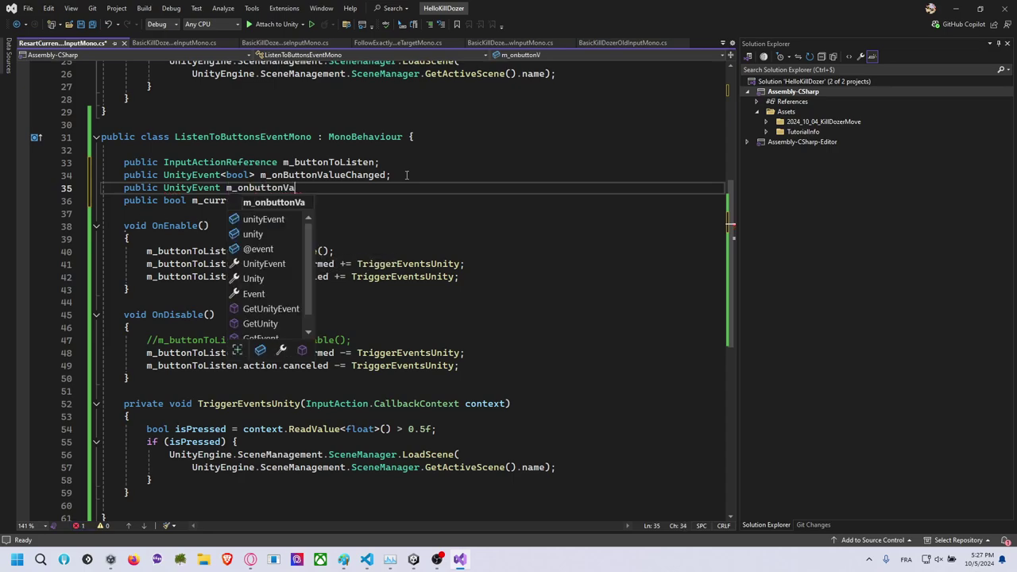
{"action": "type", "text": "lueChangeTr"}
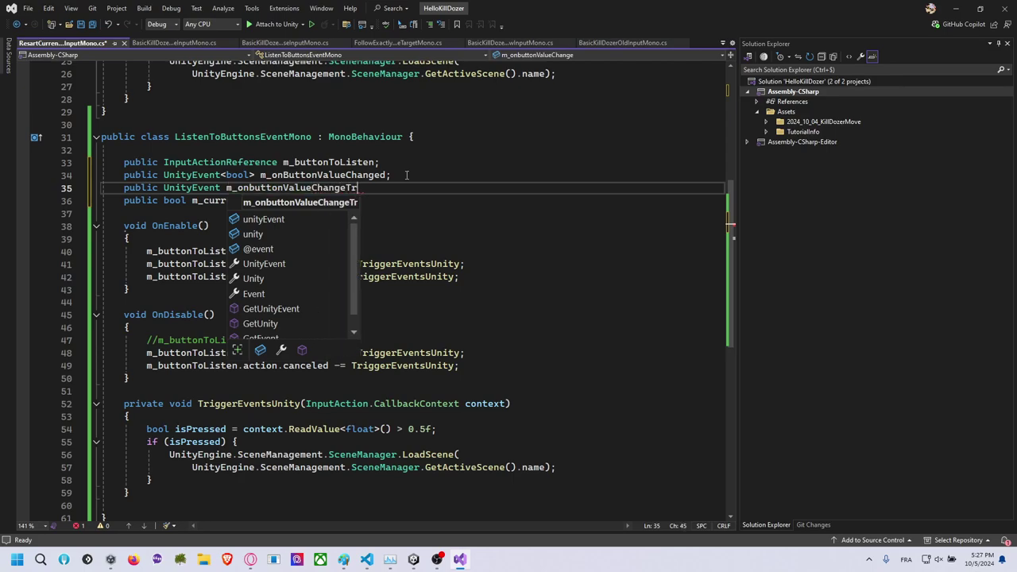
{"action": "type", "text": "ue;"}
{"action": "key", "text": "Left"}
{"action": "key", "text": "Left"}
{"action": "key", "text": "Left"}
{"action": "key", "text": "BackSpace"}
{"action": "key", "text": "BackSpace"}
{"action": "key", "text": "BackSpace"}
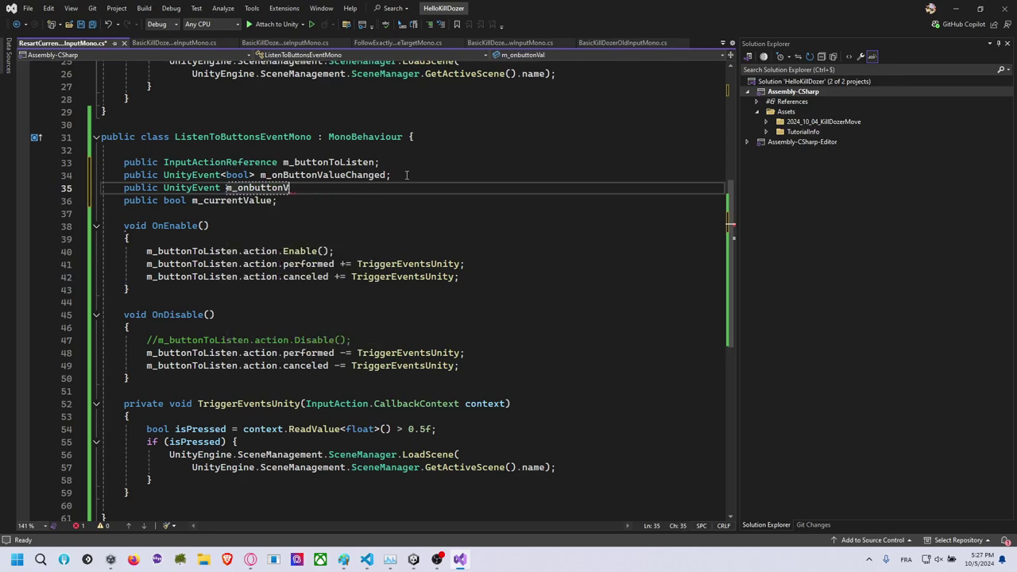
{"action": "key", "text": "End"}
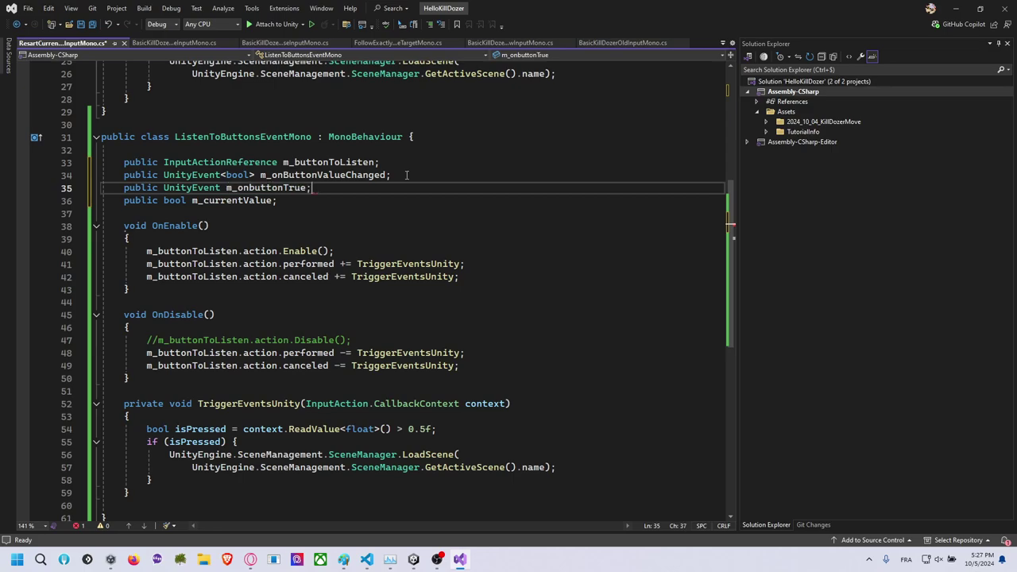
{"action": "key", "text": "Return"}
{"action": "key", "text": "Tab"}
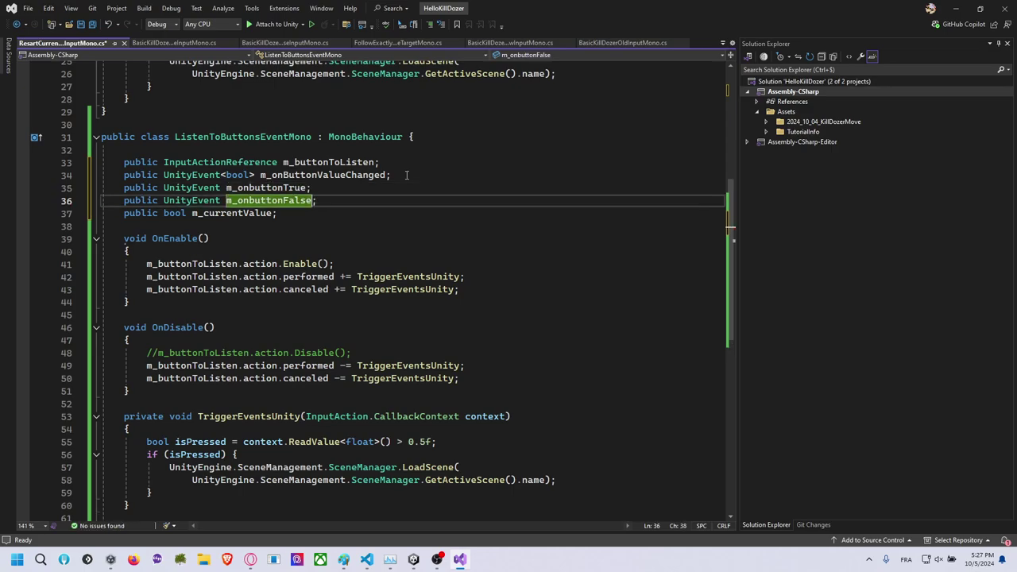
Capitalize the fields to m_onButtonTrue and m_onButtonFalse and save the script.
{"action": "key", "text": "Left"}
{"action": "key", "text": "Left"}
{"action": "key", "text": "BackSpace"}
{"action": "type", "text": "B"}
{"action": "key", "text": "Up"}
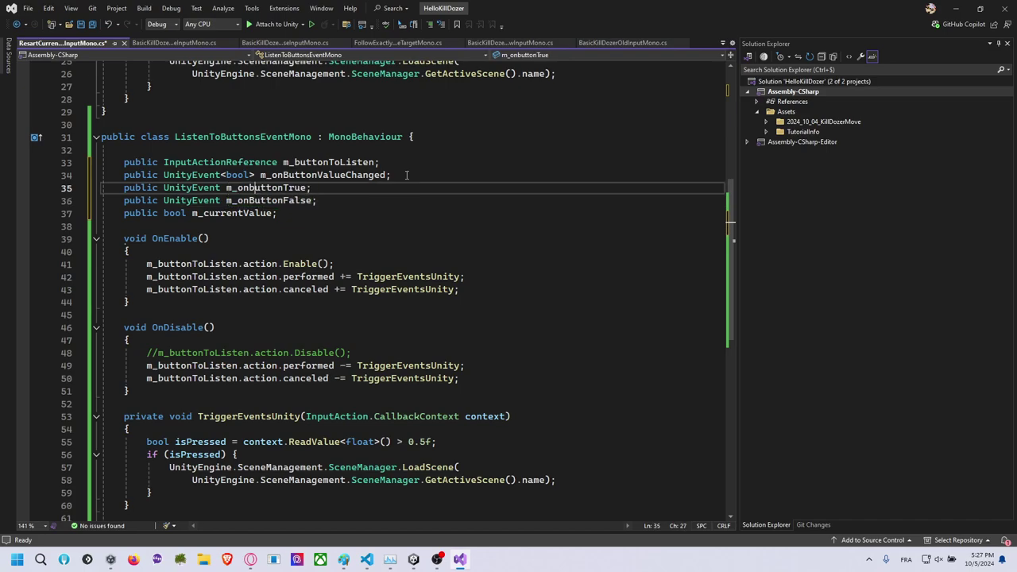
{"action": "key", "text": "Down"}
{"action": "key", "text": "Up"}
{"action": "key", "text": "BackSpace"}
{"action": "type", "text": "B"}
{"action": "key", "text": "Down"}
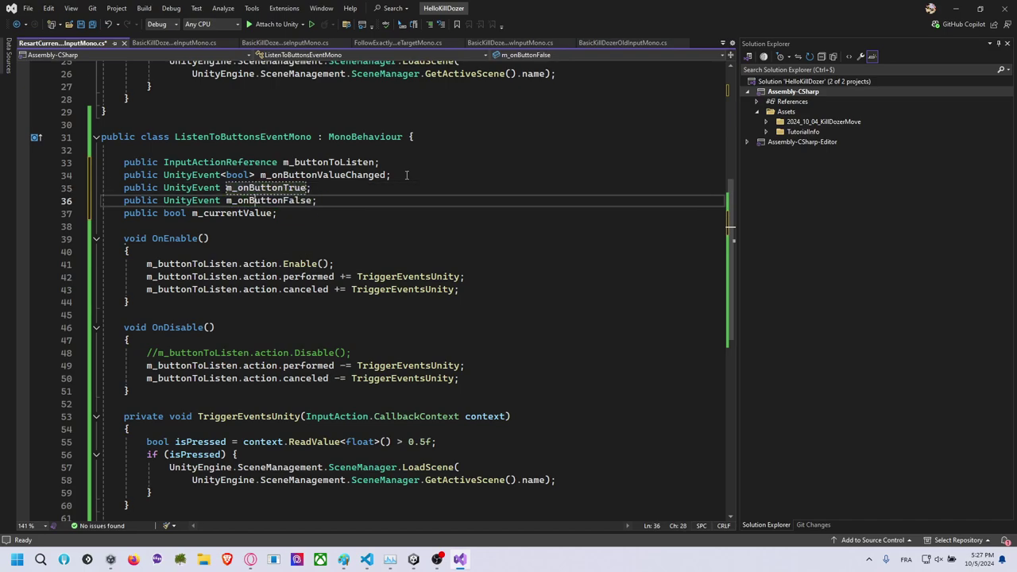
{"action": "key", "text": "ctrl+s"}
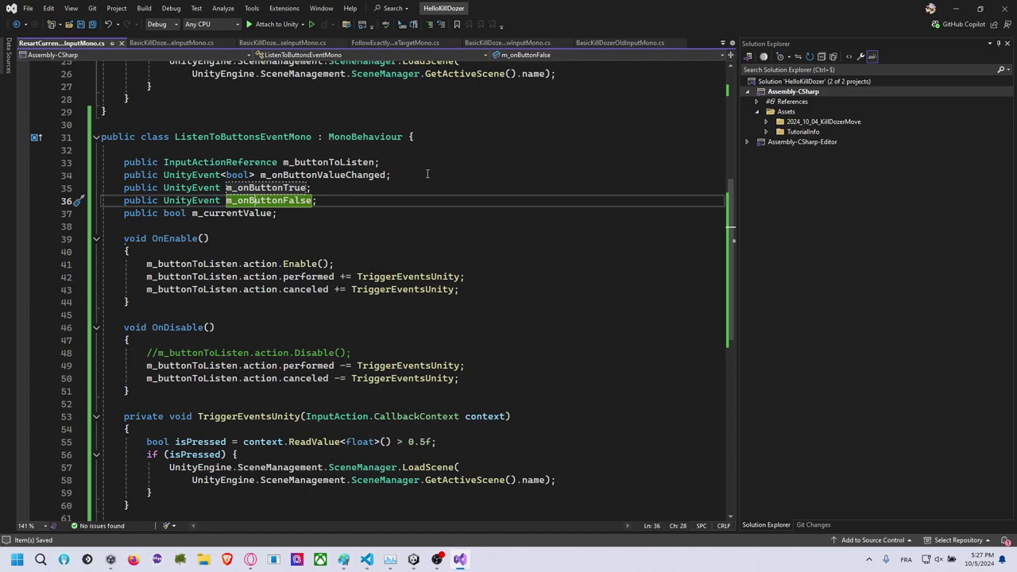
Review the m_onButtonTrue, m_onButtonFalse and m_onButtonValueChanged field names.
{"action": "key", "text": "End"}
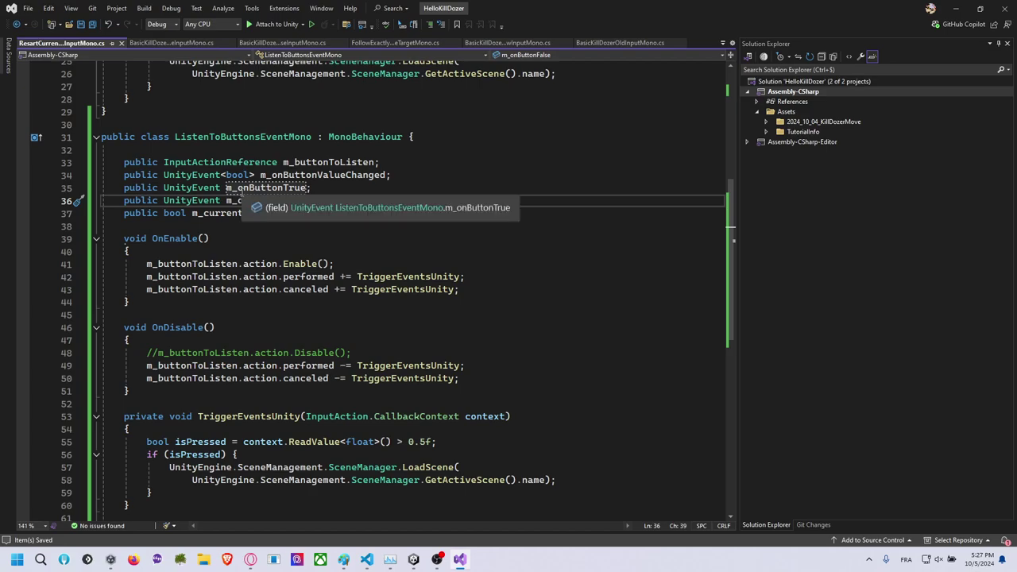
{"action": "left_click", "coordinate": [228, 189]}
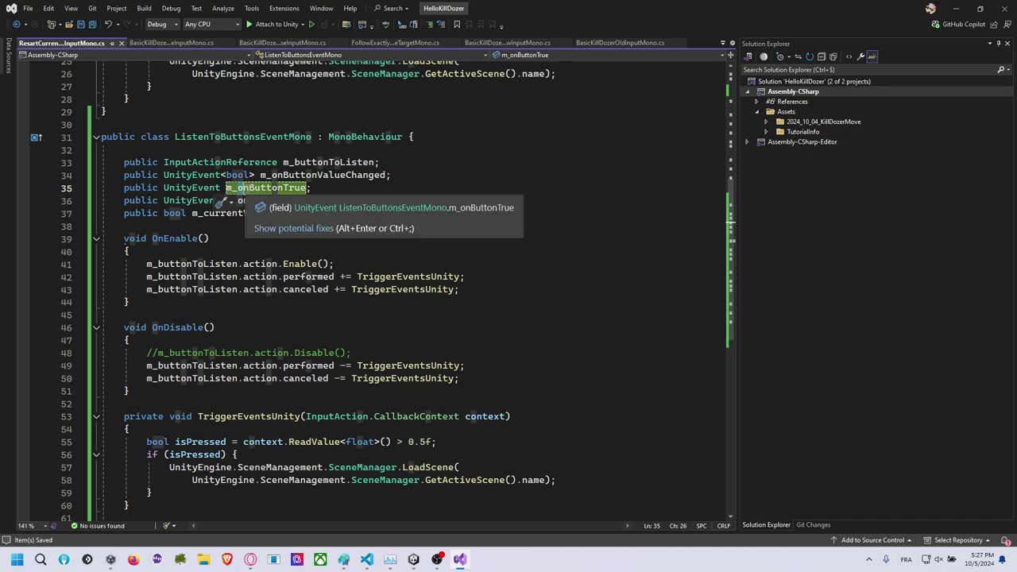
{"action": "key", "text": "shift+Right"}
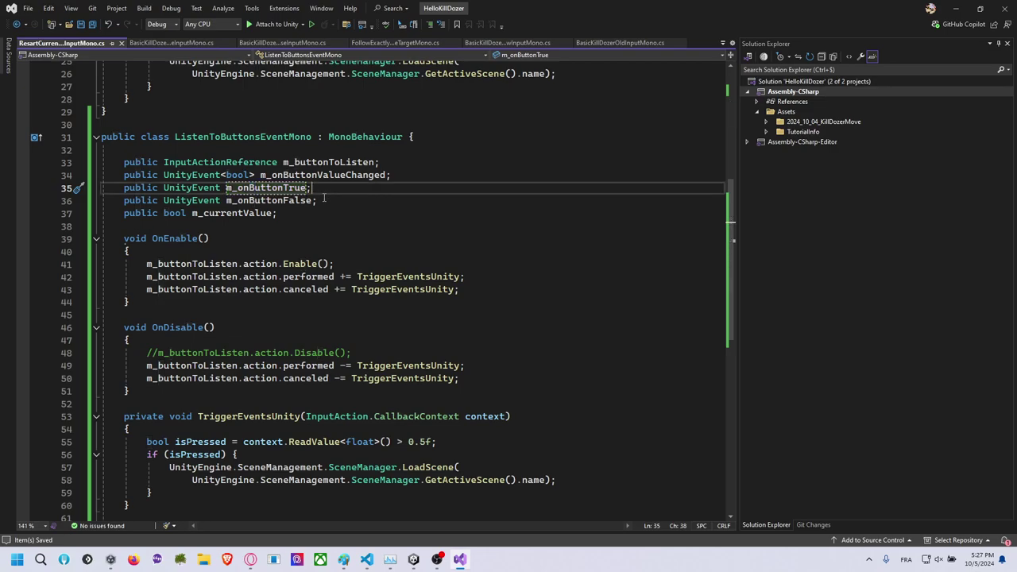
{"action": "key", "text": "Down"}
{"action": "key", "text": "Down"}
{"action": "key", "text": "Down"}
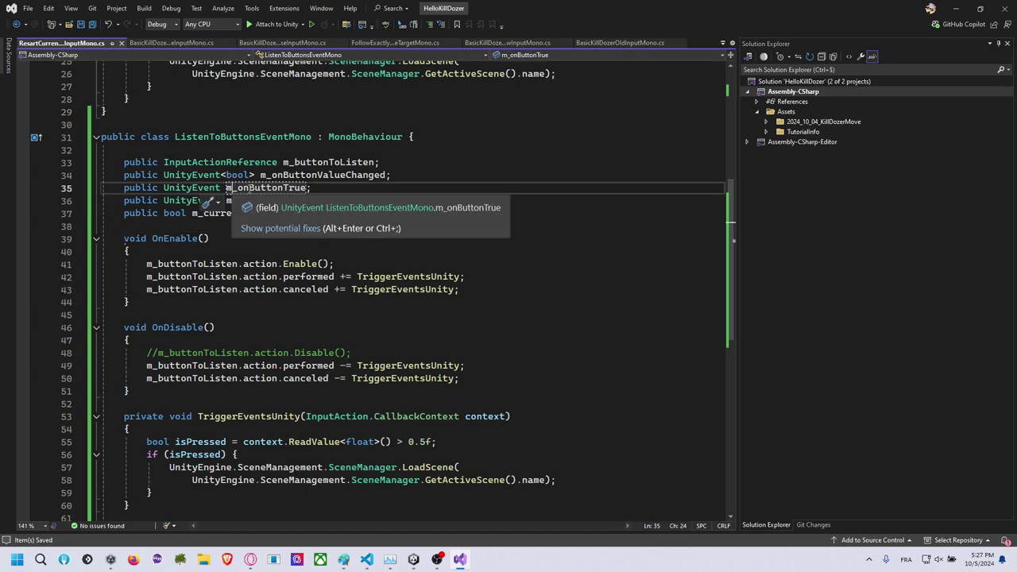
{"action": "double_click", "coordinate": [280, 189]}
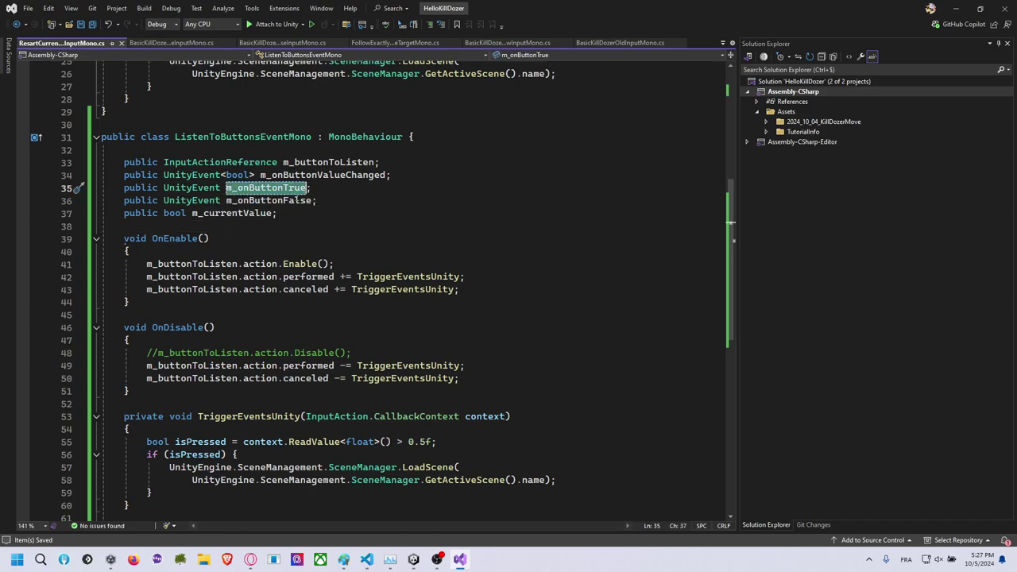
{"action": "double_click", "coordinate": [291, 201]}
{"action": "double_click", "coordinate": [339, 175]}
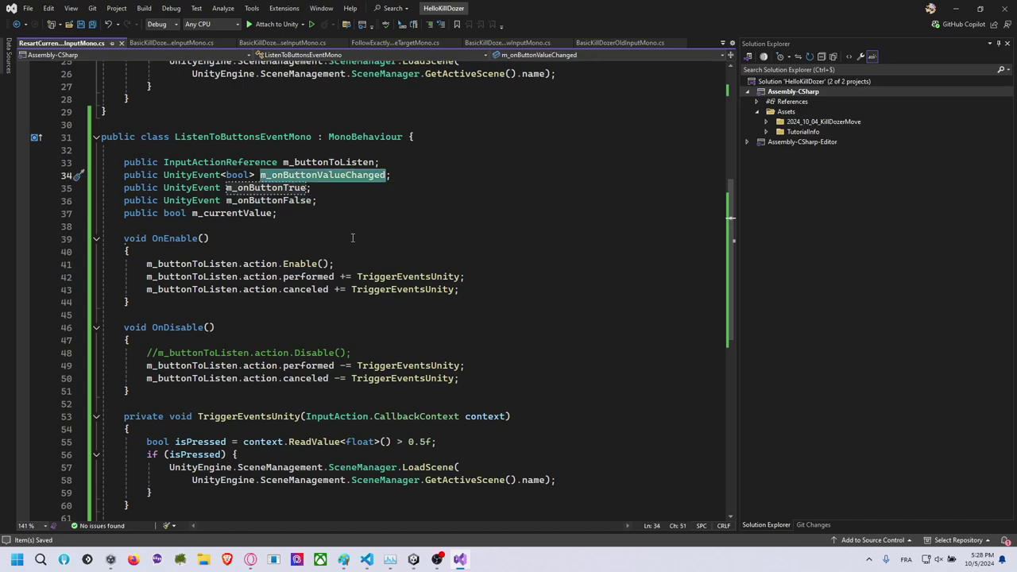
{"action": "scroll", "coordinate": [352, 237], "scroll_direction": "down", "scroll_amount": 2}
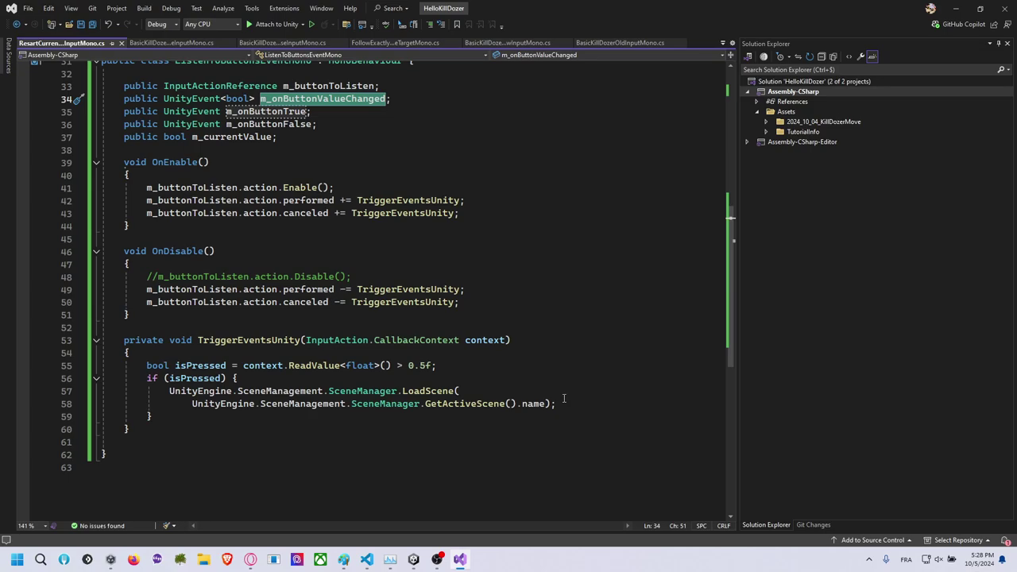
Delete the if (isPressed) scene-reload block, leaving the isPressed line with its 0.5f threshold.
{"action": "mouse_move", "coordinate": [152, 416]}
{"action": "left_mouse_down"}
{"action": "mouse_move", "coordinate": [158, 390]}
{"action": "mouse_move", "coordinate": [147, 379]}
{"action": "left_mouse_up"}
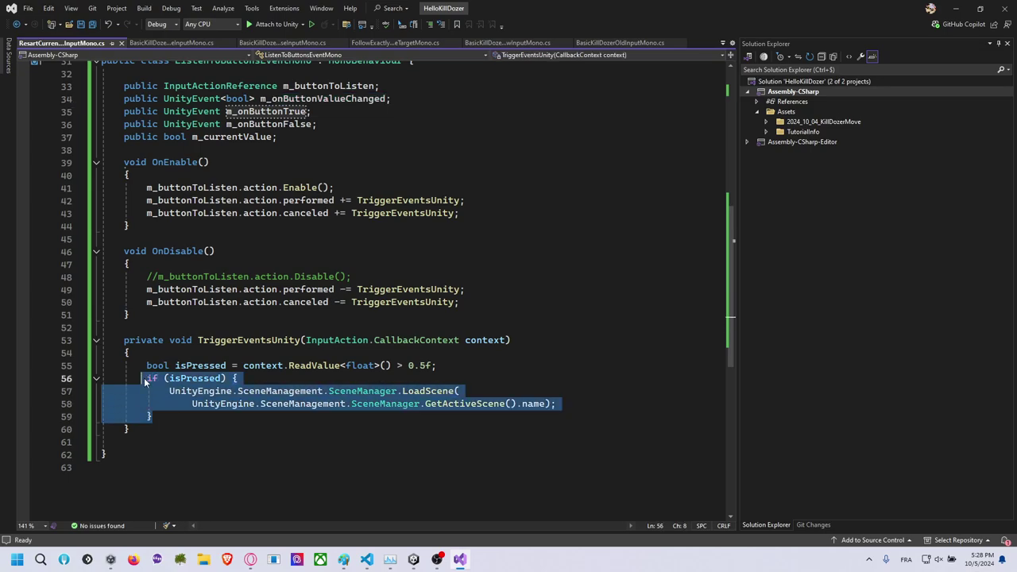
{"action": "key", "text": "Delete"}
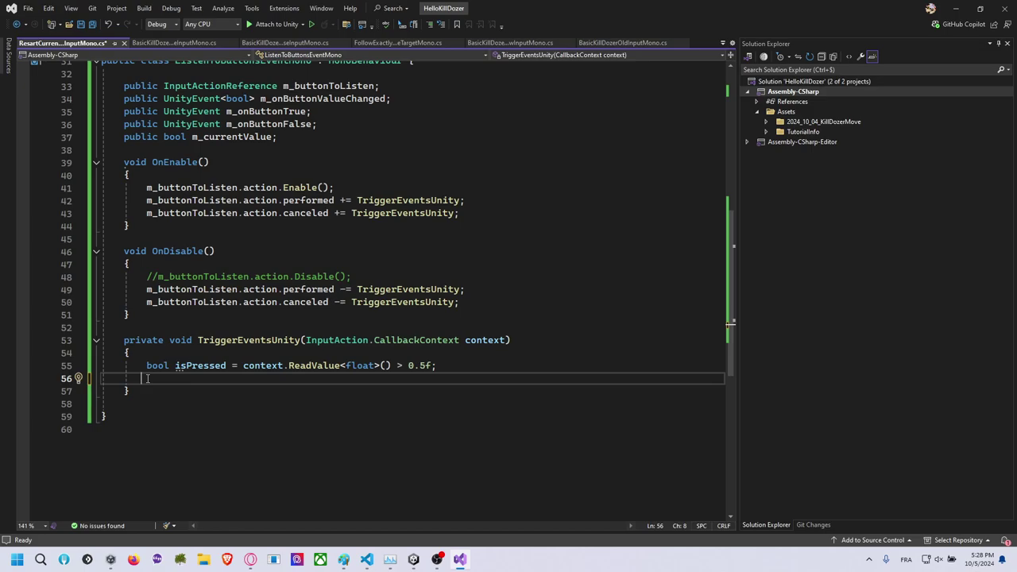
{"action": "triple_click", "coordinate": [322, 365]}
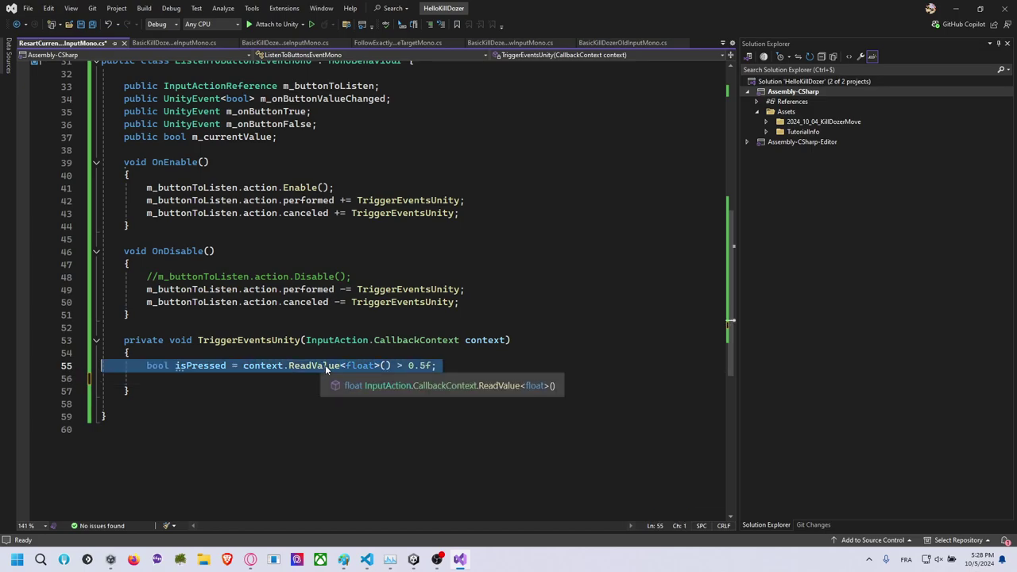
{"action": "key", "text": "End"}
{"action": "key", "text": "Left"}
{"action": "key", "text": "ctrl+shift+Left"}
{"action": "key", "text": "ctrl+shift+Left"}
{"action": "key", "text": "ctrl+shift+Left"}
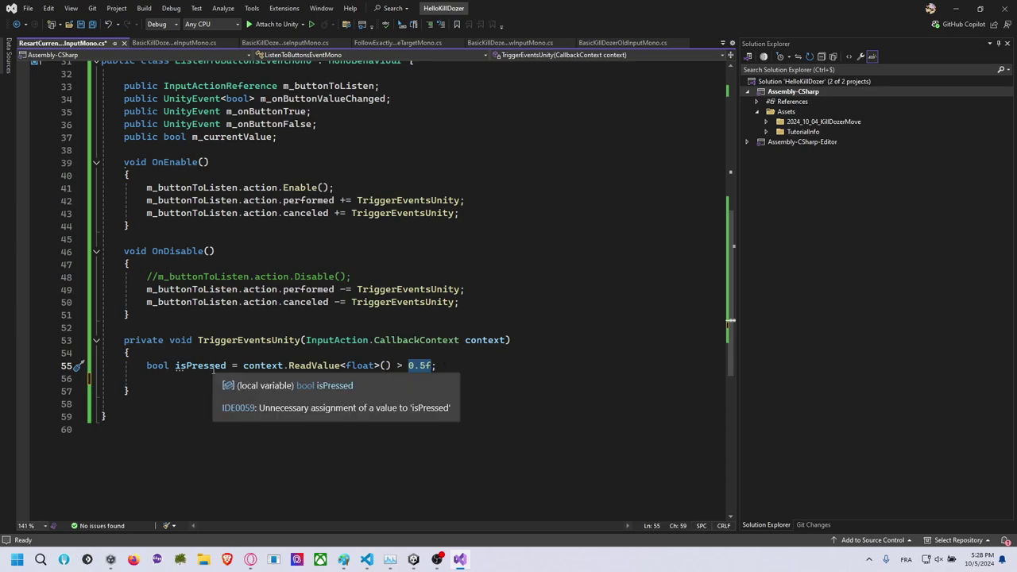
Add a new line after the isPressed declaration and begin an m_currentValue assignment.
{"action": "left_click", "coordinate": [445, 368]}
{"action": "key", "text": "Return"}
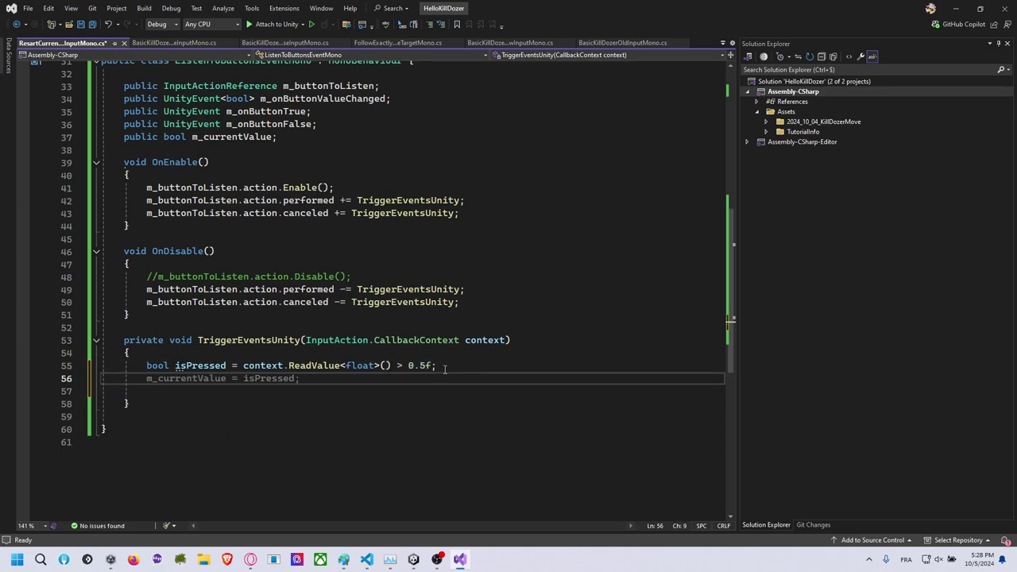
{"action": "type", "text": "if"}
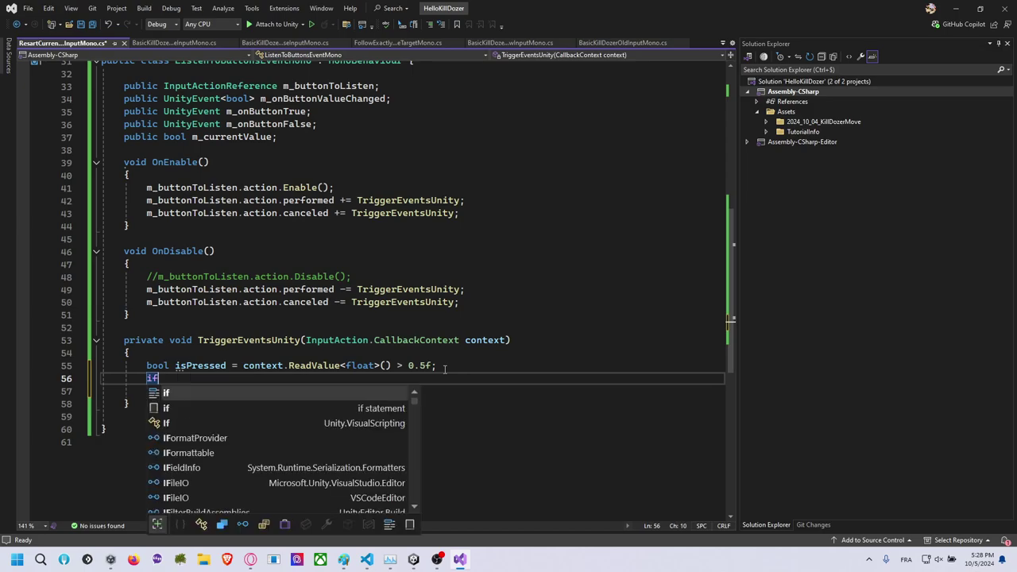
{"action": "type", "text": "("}
{"action": "key", "text": "BackSpace"}
{"action": "key", "text": "BackSpace"}
{"action": "key", "text": "BackSpace"}
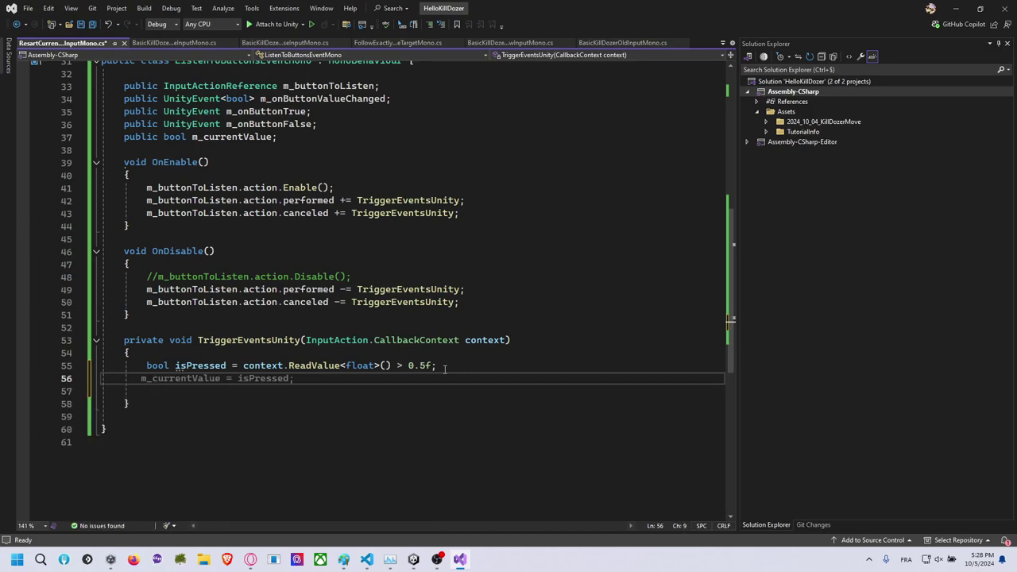
{"action": "type", "text": "m_currentValue = isPre"}
{"action": "key", "text": "BackSpace"}
{"action": "key", "text": "BackSpace"}
{"action": "key", "text": "BackSpace"}
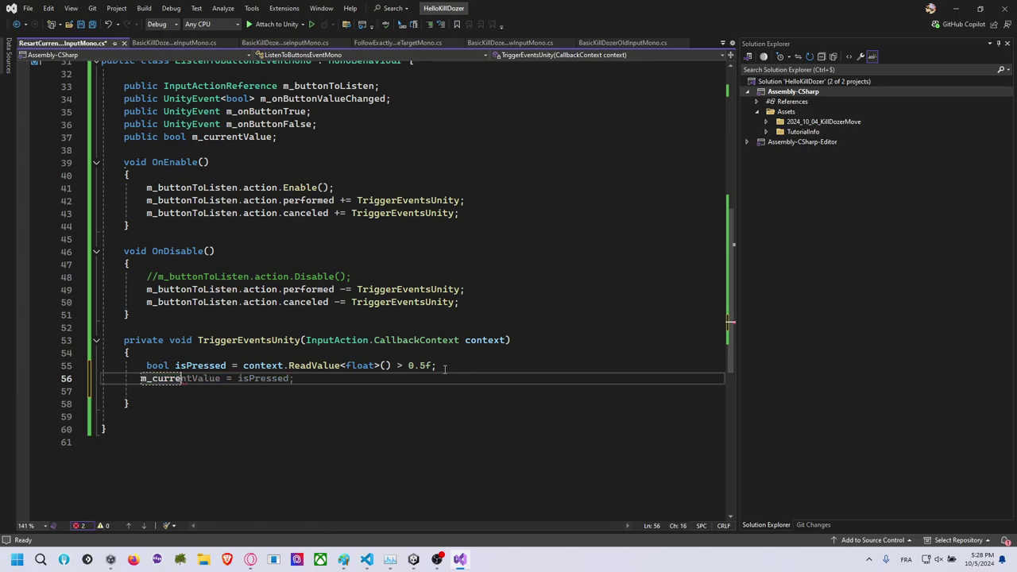
{"action": "key", "text": "BackSpace"}
{"action": "key", "text": "BackSpace"}
{"action": "key", "text": "BackSpace"}
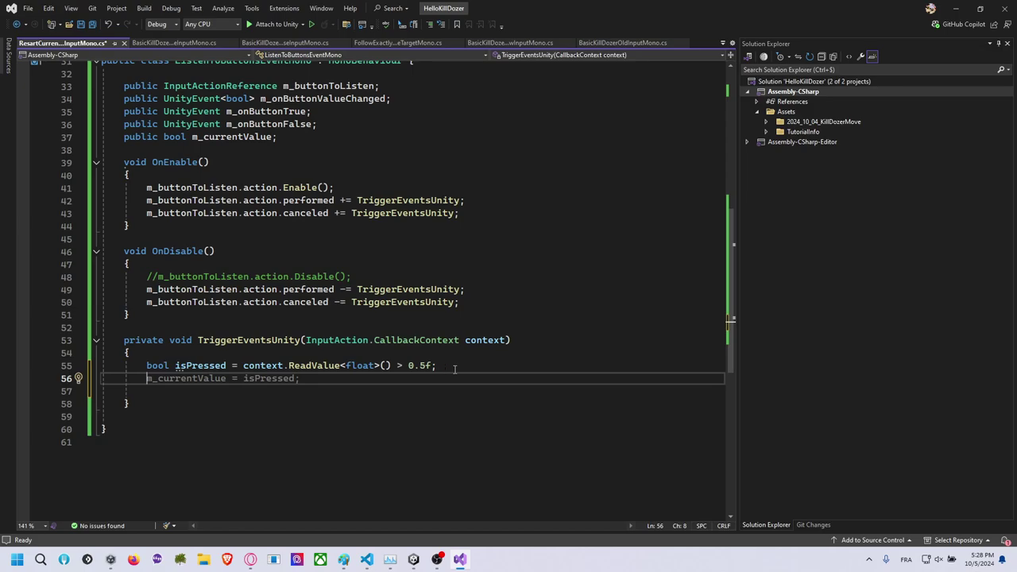
Rename the isPressed variable to isPressedNow.
{"action": "right_click", "coordinate": [201, 365]}
{"action": "left_click", "coordinate": [250, 258]}
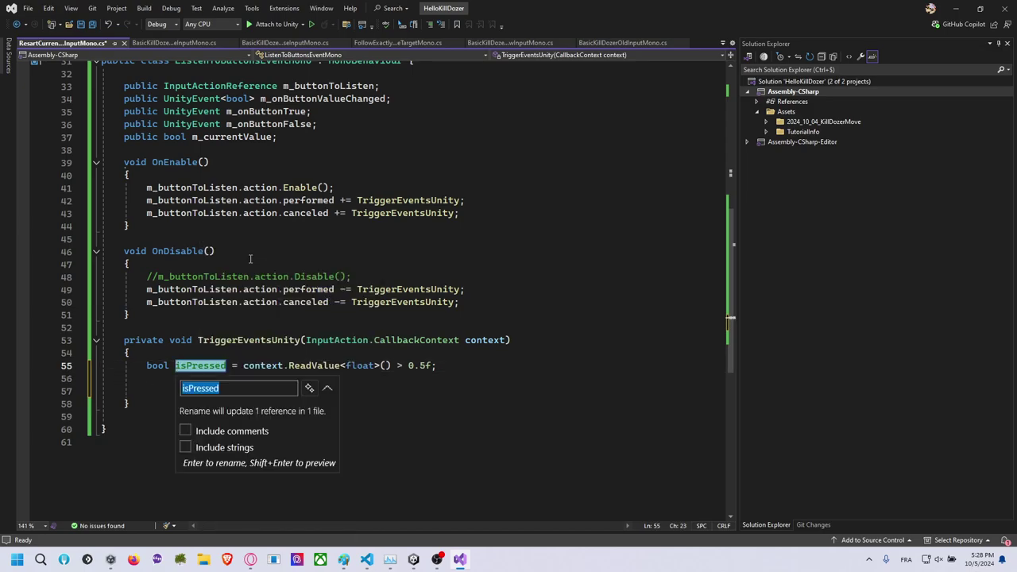
{"action": "type", "text": "Now"}
{"action": "key", "text": "Return"}
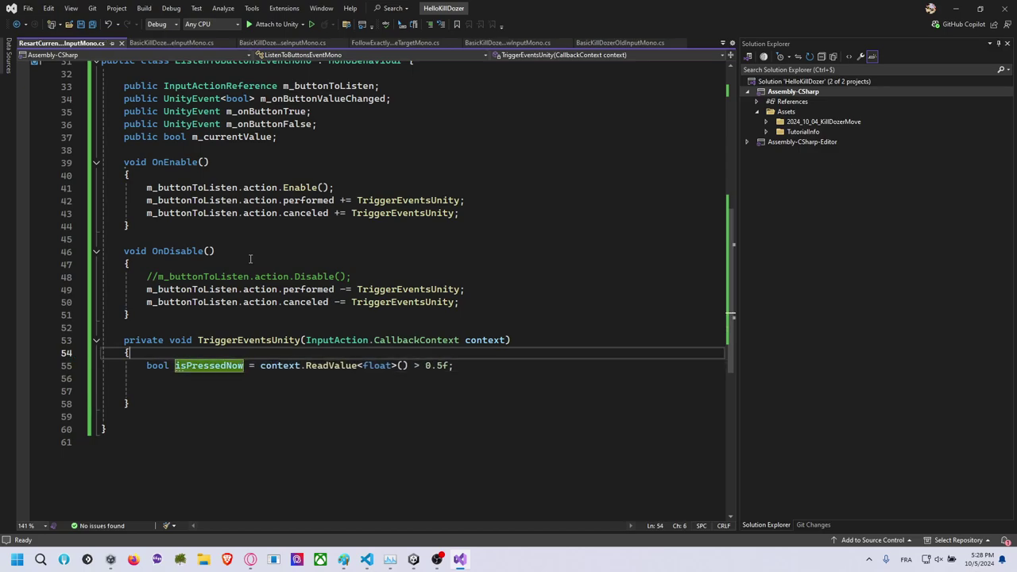
{"action": "key", "text": "Down"}
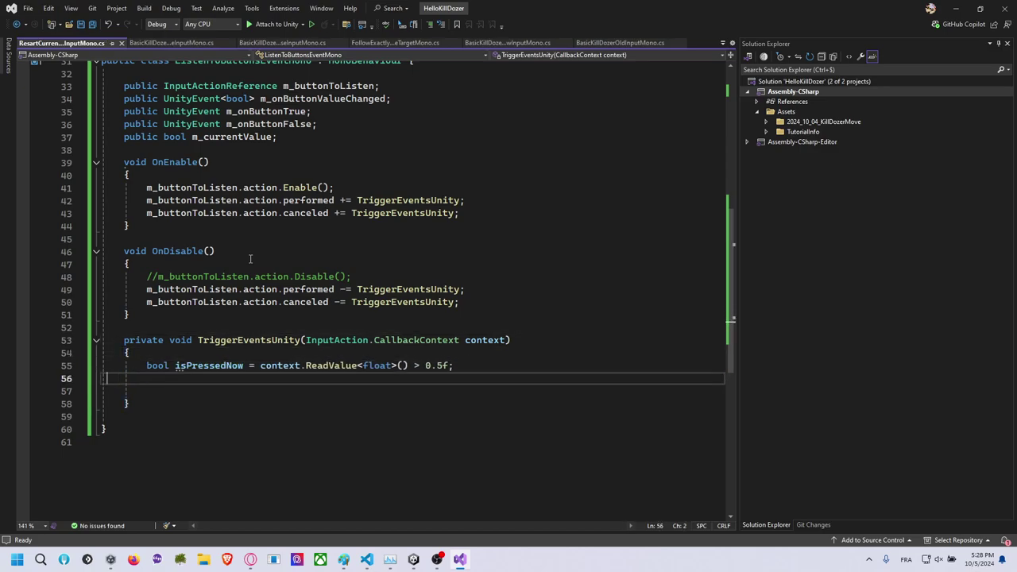
Add 'bool wasPressed = m_currentValue;' followed by 'm_currentValue = isPressedNow;'.
{"action": "key", "text": "Up"}
{"action": "key", "text": "End"}
{"action": "key", "text": "Return"}
{"action": "type", "text": "bool wa"}
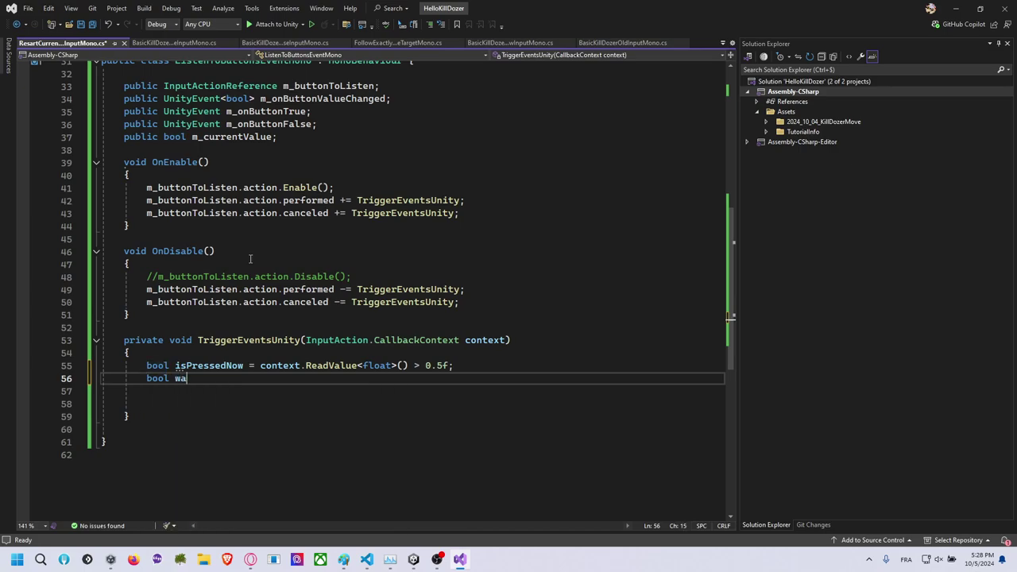
{"action": "type", "text": "sPressed ="}
{"action": "key", "text": "Tab"}
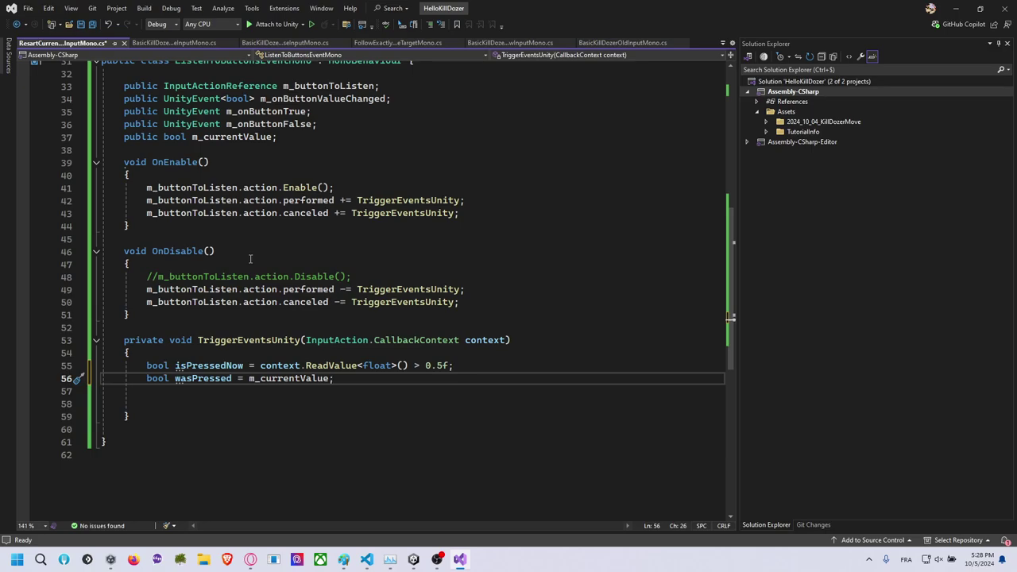
{"action": "key", "text": "Return"}
{"action": "key", "text": "Tab"}
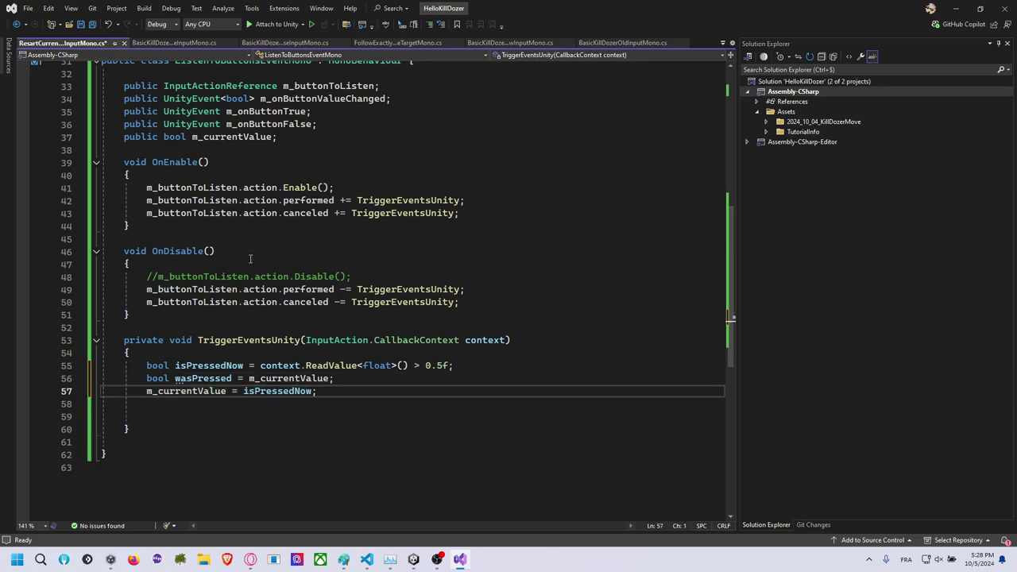
Review the isPressedNow declaration and the m_currentValue assignment on line 57.
{"action": "left_click", "coordinate": [238, 366]}
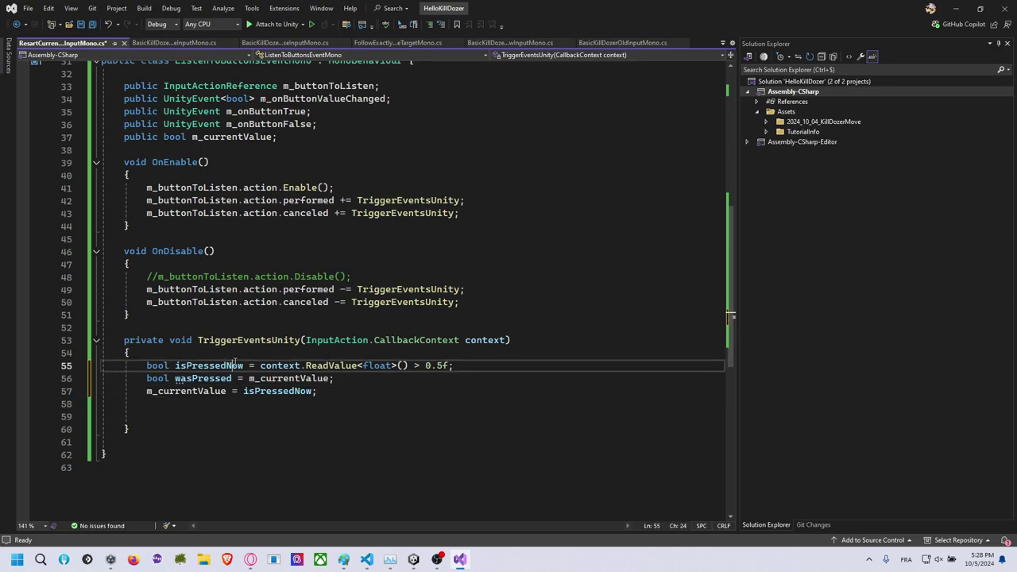
{"action": "left_click", "coordinate": [215, 391]}
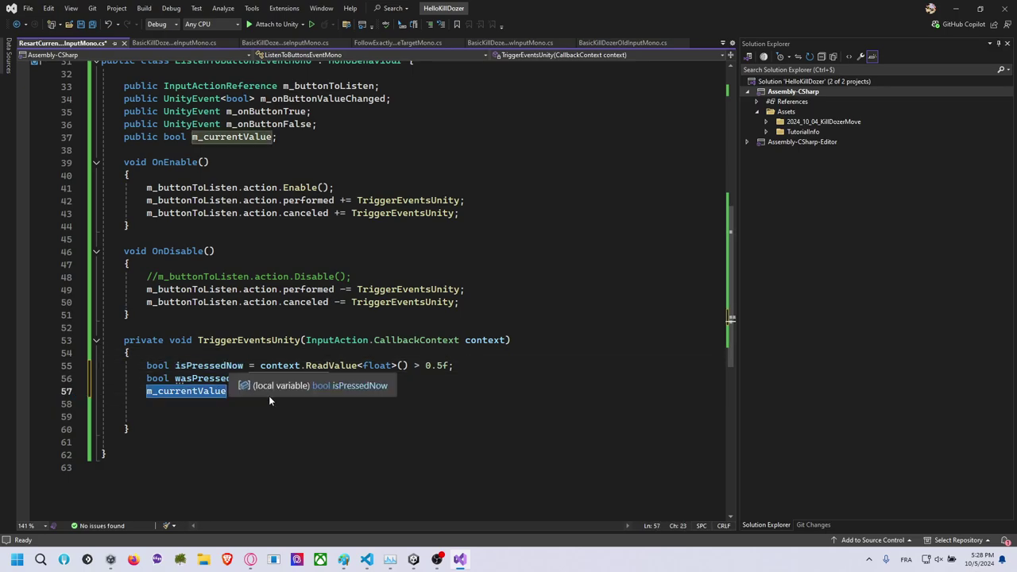
{"action": "left_click", "coordinate": [291, 392]}
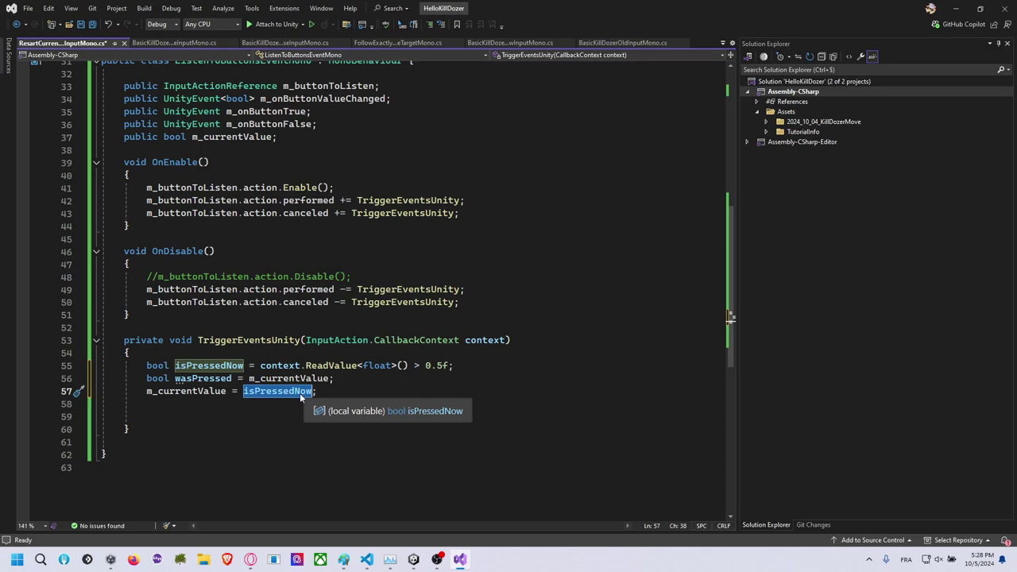
{"action": "double_click", "coordinate": [204, 393]}
{"action": "left_click", "coordinate": [344, 394]}
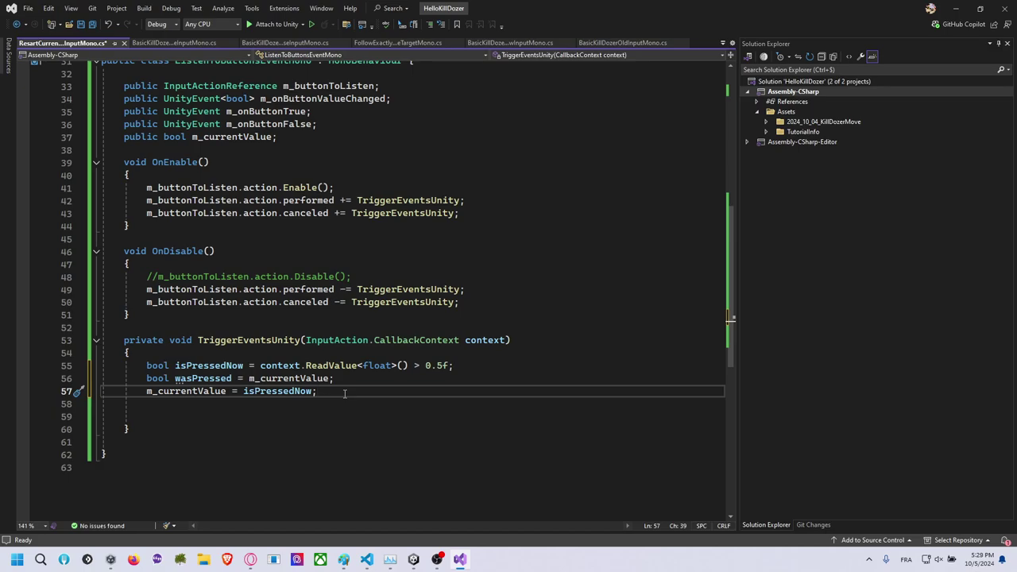
Move the wasPressed line above the isPressedNow line.
{"action": "left_click", "coordinate": [314, 364]}
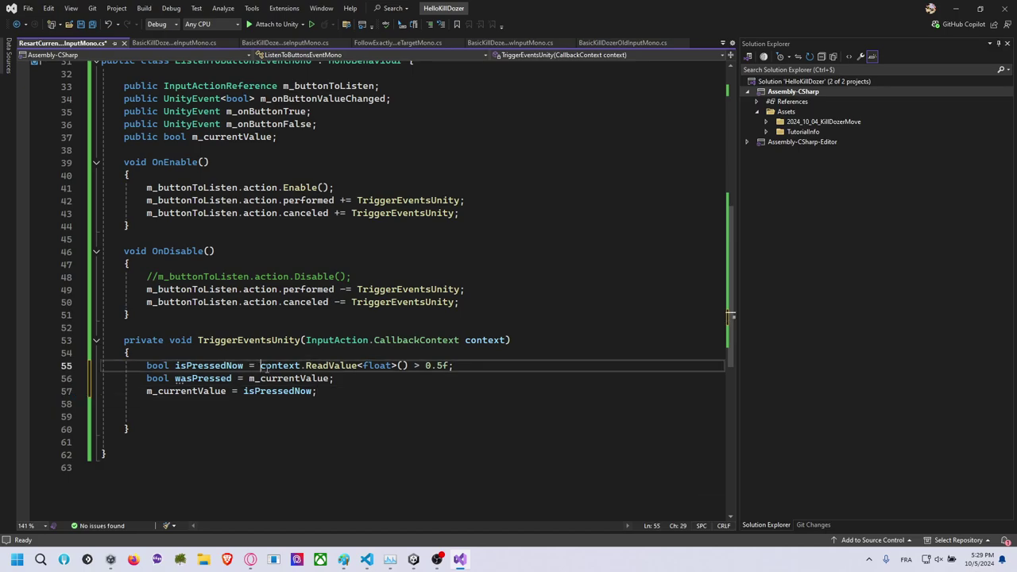
{"action": "left_click", "coordinate": [405, 383]}
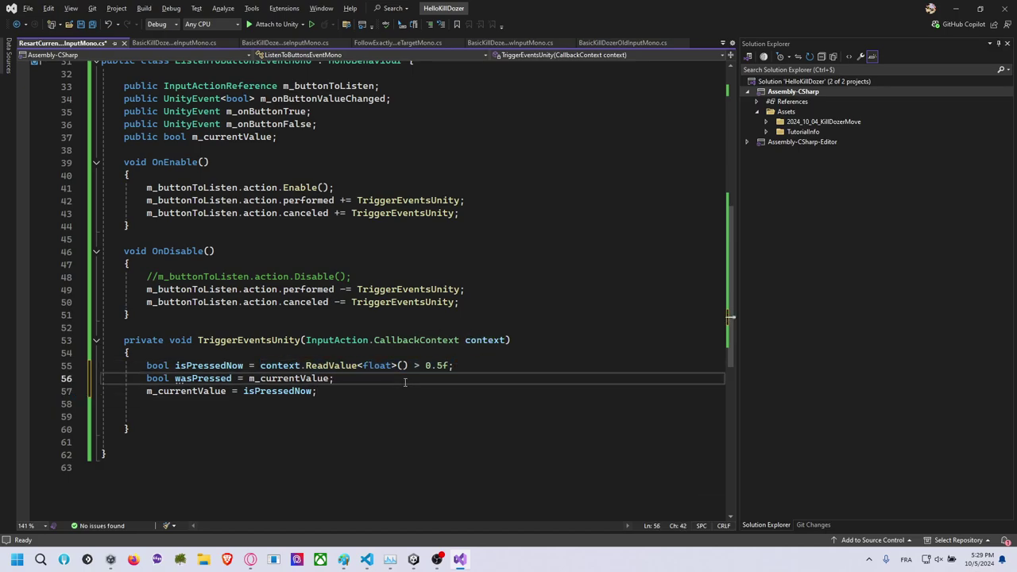
{"action": "key", "text": "alt+Up"}
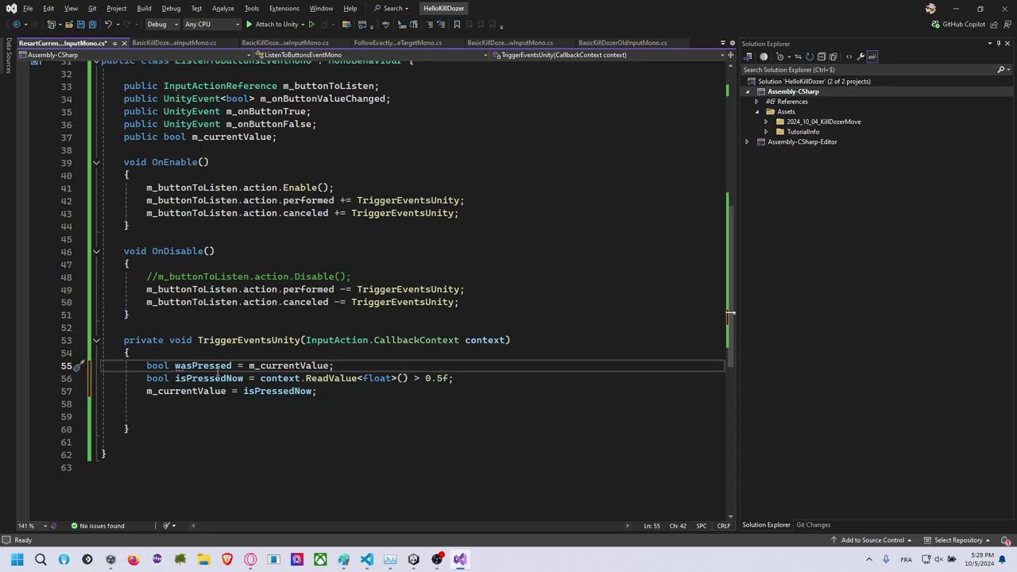
{"action": "double_click", "coordinate": [212, 369]}
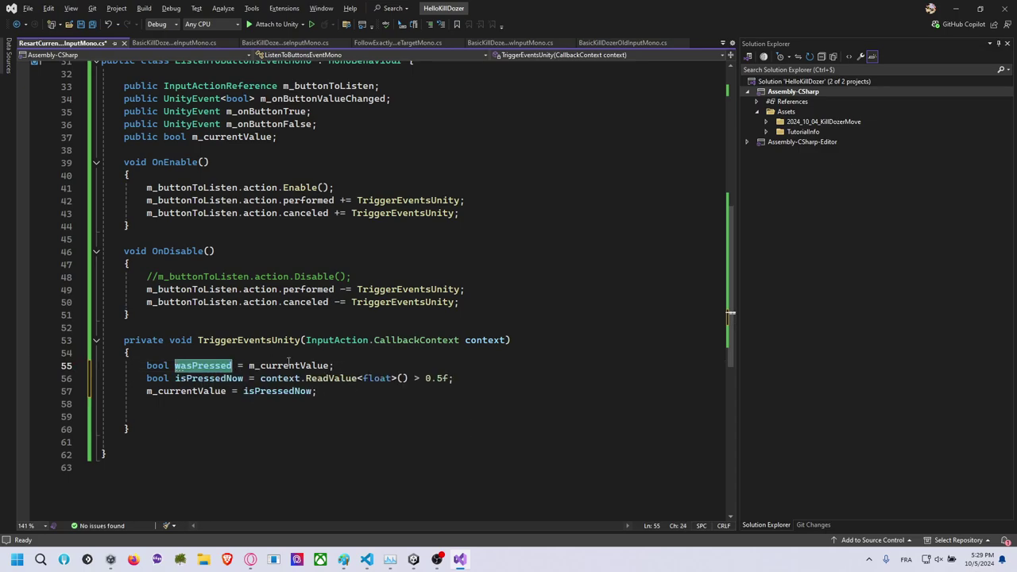
{"action": "left_click_drag", "start_coordinate": [260, 378], "coordinate": [455, 378]}
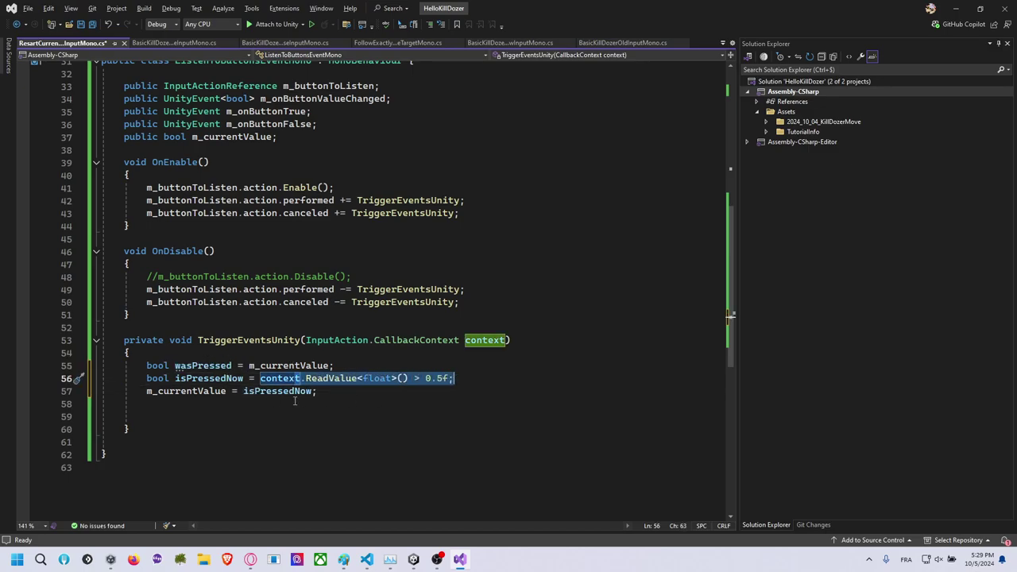
Add an if block comparing wasPressed with isPressedNow that fires the button events.
{"action": "left_click", "coordinate": [341, 395]}
{"action": "key", "text": "Return"}
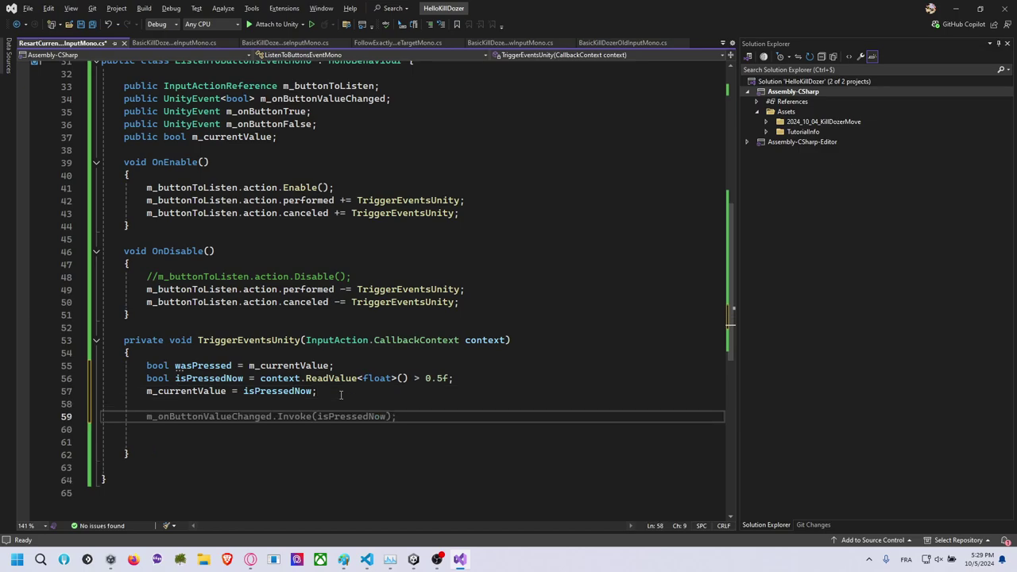
{"action": "type", "text": "if("}
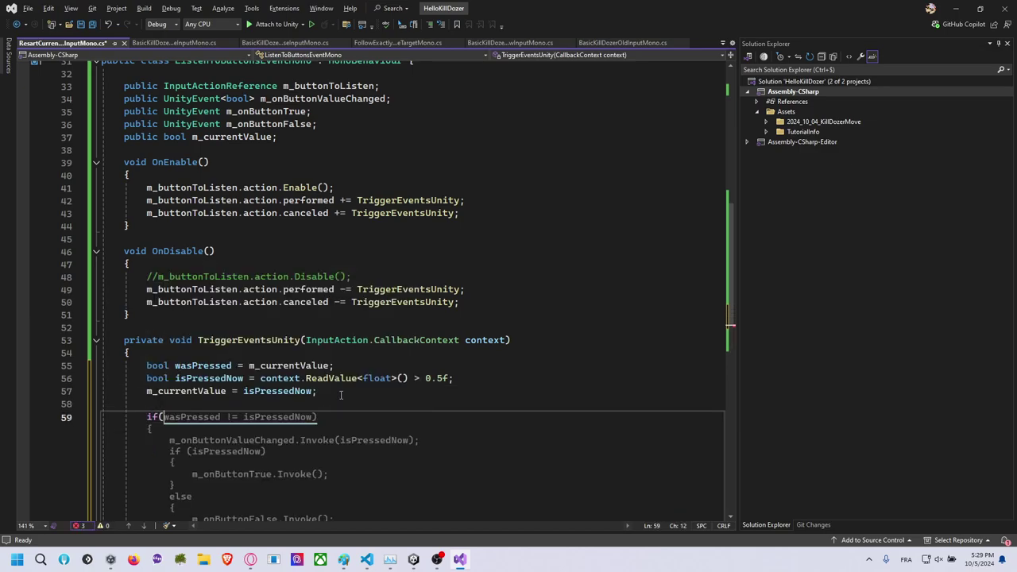
{"action": "type", "text": "wasPress"}
{"action": "key", "text": "Tab"}
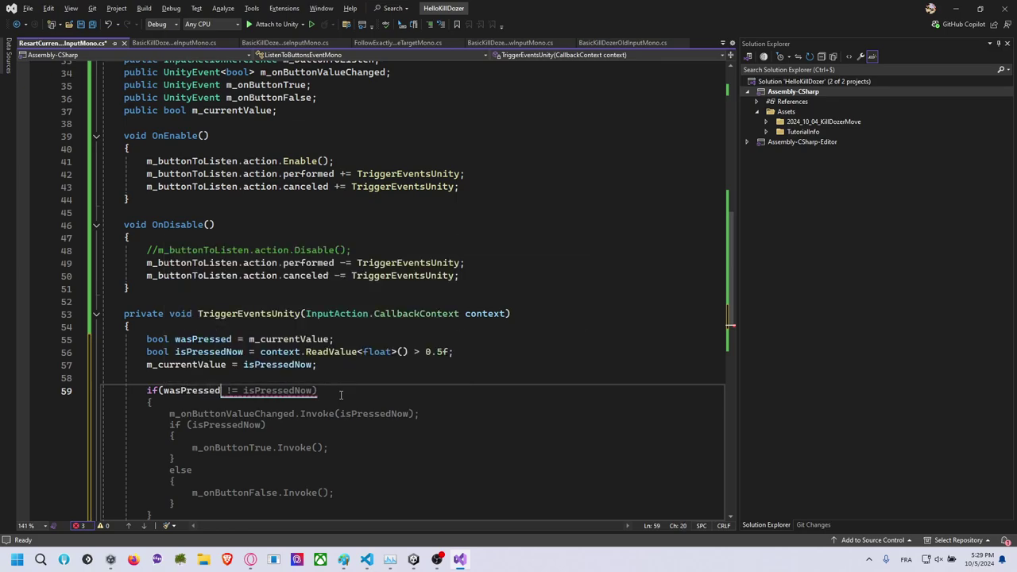
{"action": "key", "text": "Tab"}
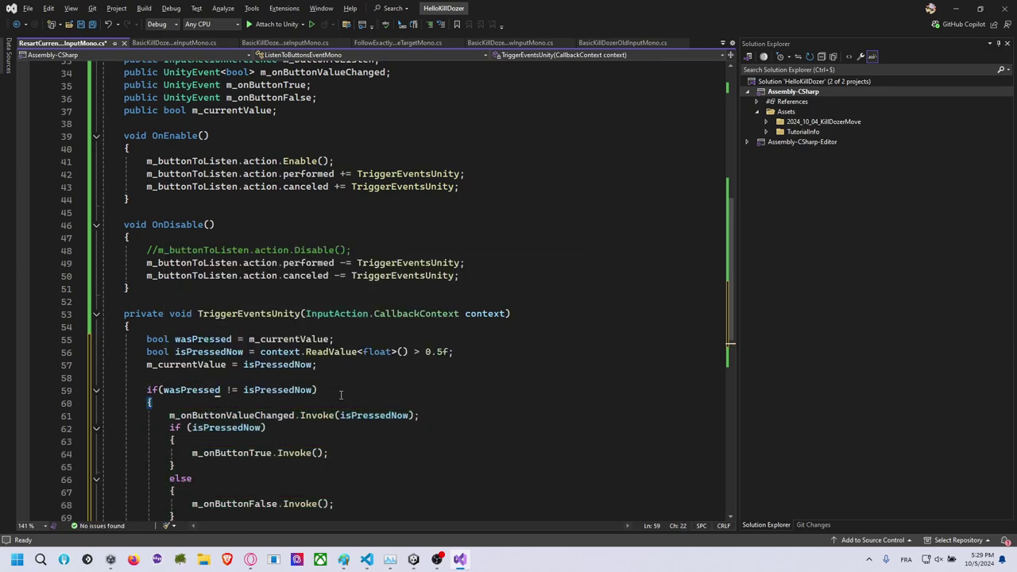
{"action": "double_click", "coordinate": [210, 390]}
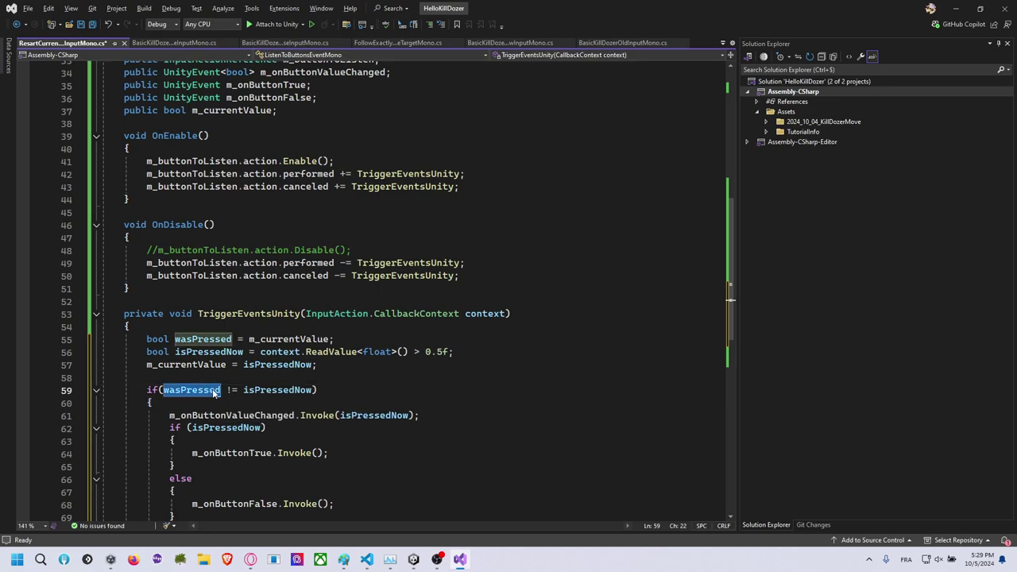
{"action": "double_click", "coordinate": [264, 390]}
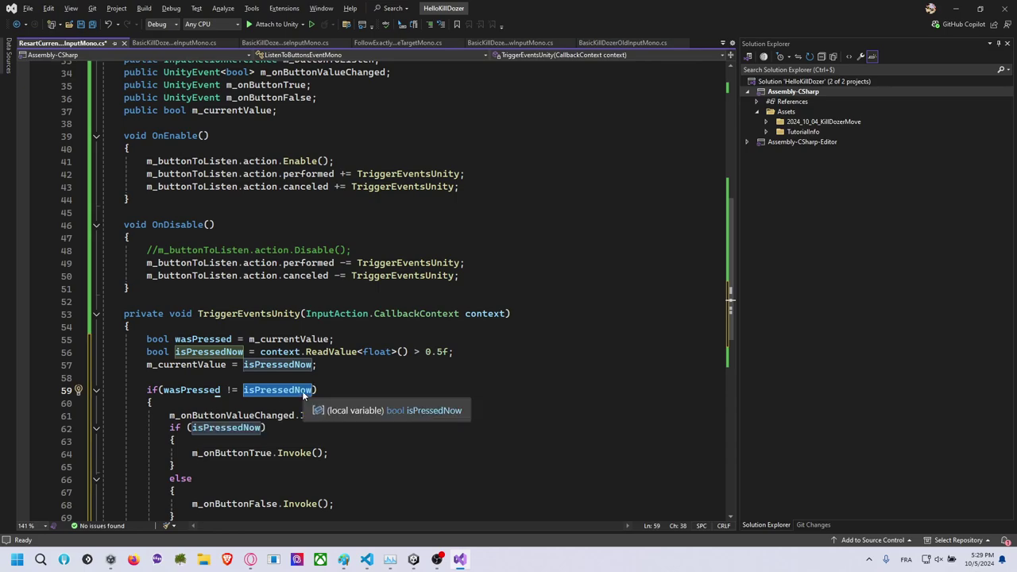
Review the value-changed, m_onButtonTrue and m_onButtonFalse Invoke calls.
{"action": "scroll", "coordinate": [303, 396], "scroll_direction": "down", "scroll_amount": 2}
{"action": "left_click_drag", "start_coordinate": [418, 339], "coordinate": [170, 339]}
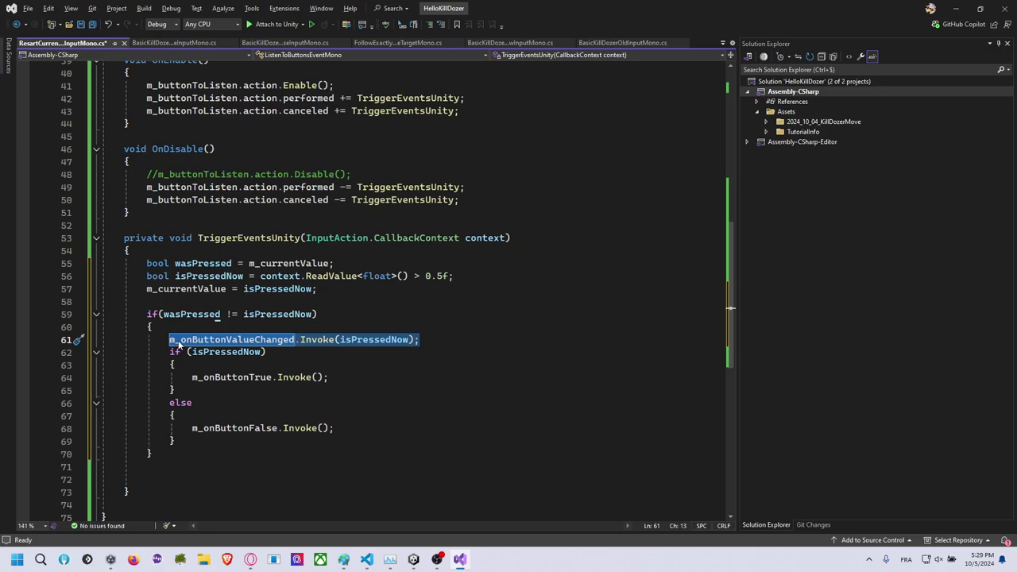
{"action": "left_click", "coordinate": [254, 340]}
{"action": "left_click", "coordinate": [232, 352]}
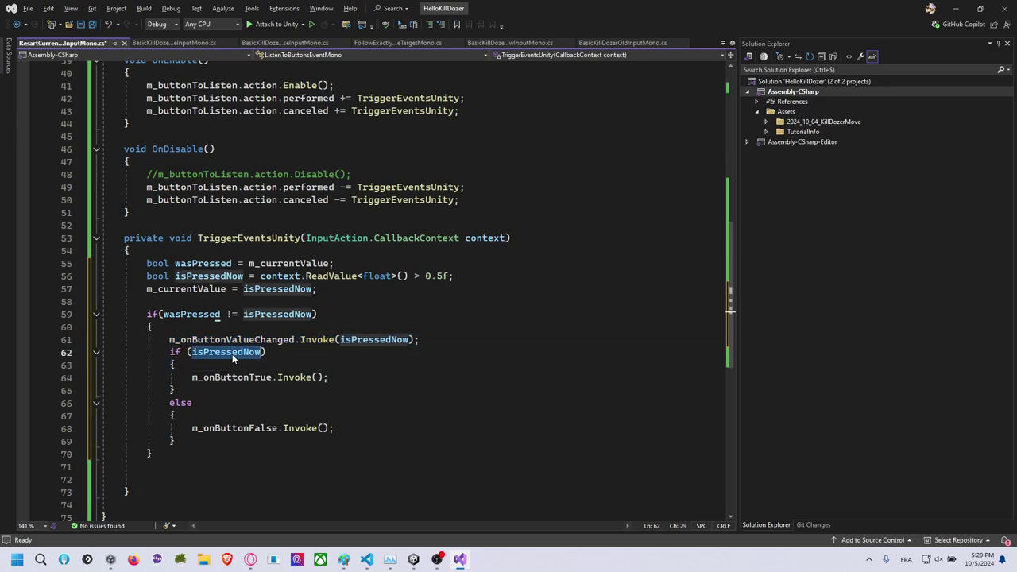
{"action": "left_click", "coordinate": [290, 376]}
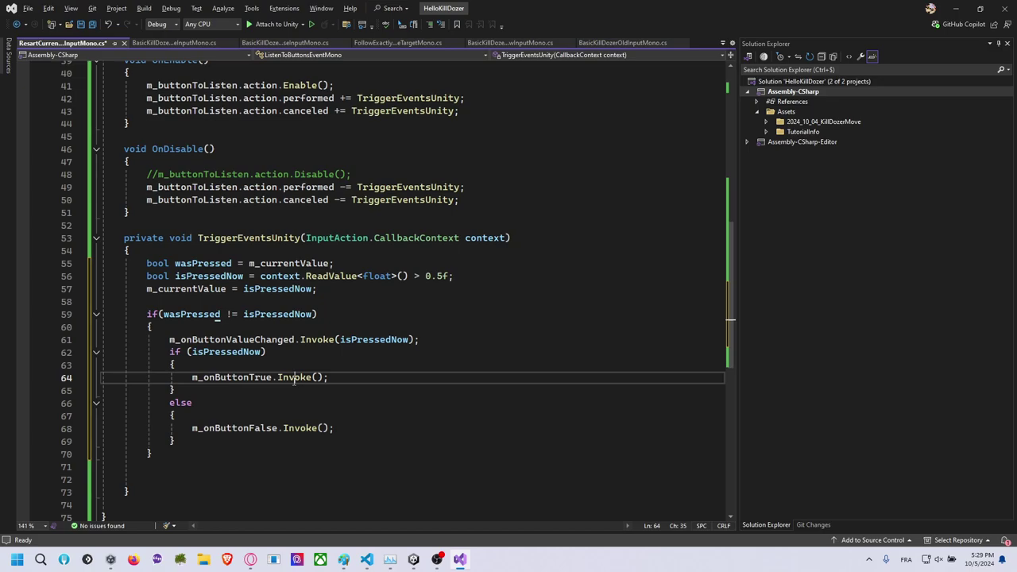
{"action": "double_click", "coordinate": [236, 378]}
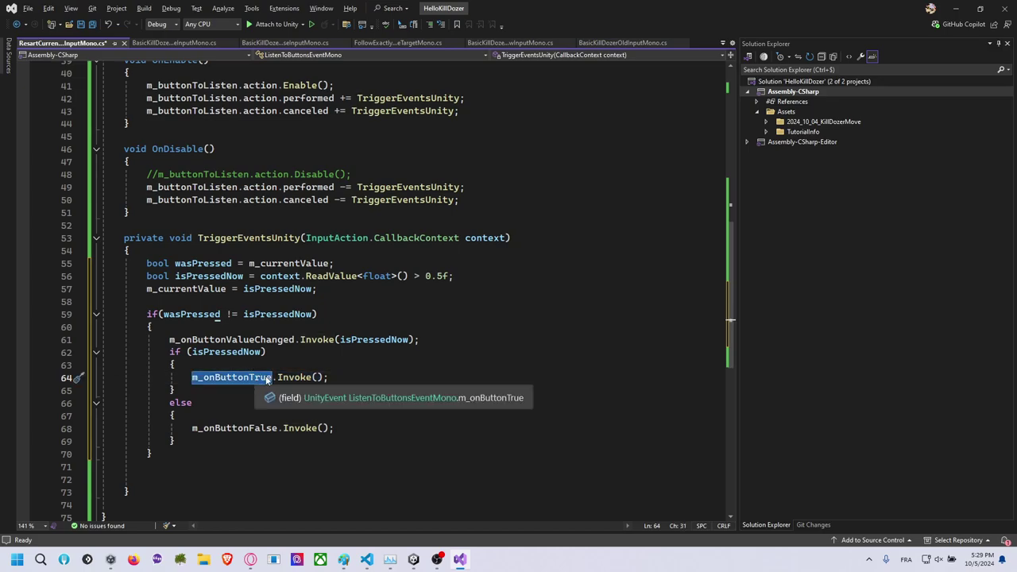
{"action": "left_click", "coordinate": [259, 428]}
{"action": "double_click", "coordinate": [260, 428]}
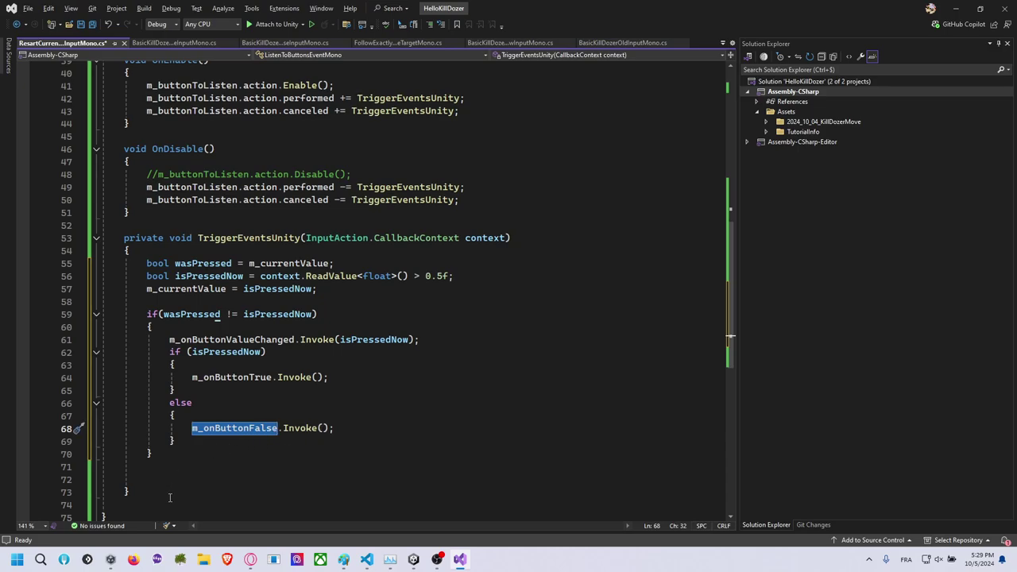
Delete the extra blank lines at the end of the method.
{"action": "scroll", "coordinate": [175, 433], "scroll_direction": "down", "scroll_amount": 2}
{"action": "left_click", "coordinate": [177, 430]}
{"action": "key", "text": "BackSpace"}
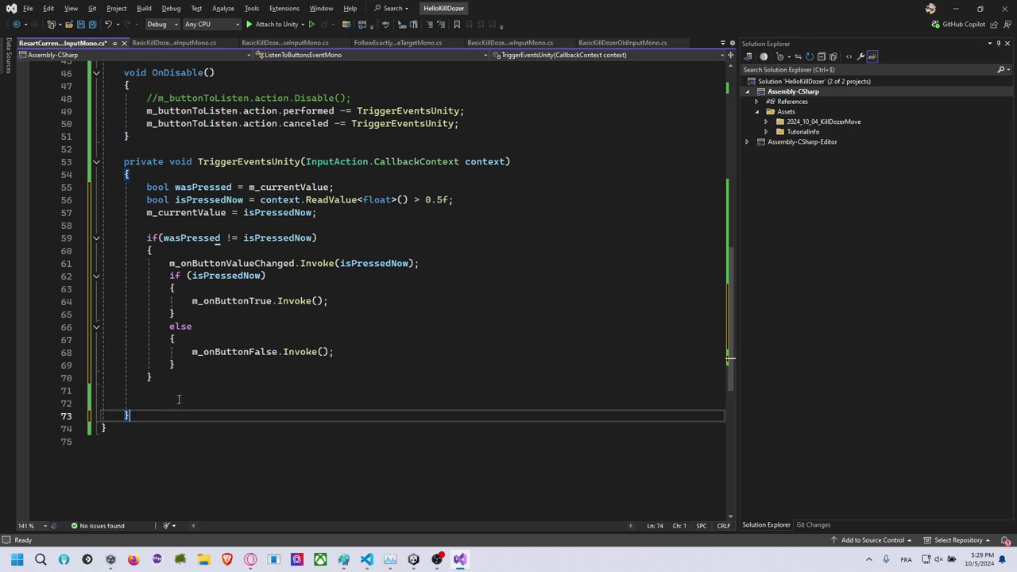
{"action": "left_click", "coordinate": [179, 400]}
{"action": "key", "text": "BackSpace"}
{"action": "key", "text": "BackSpace"}
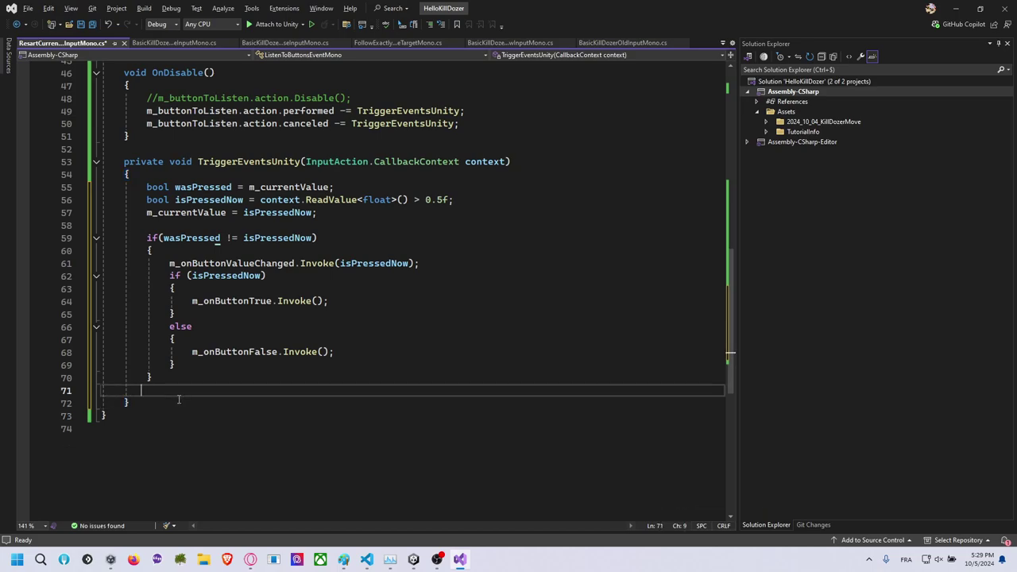
{"action": "key", "text": "BackSpace"}
{"action": "key", "text": "BackSpace"}
{"action": "key", "text": "BackSpace"}
{"action": "left_click", "coordinate": [156, 395]}
{"action": "scroll", "coordinate": [156, 395], "scroll_direction": "up", "scroll_amount": 2}
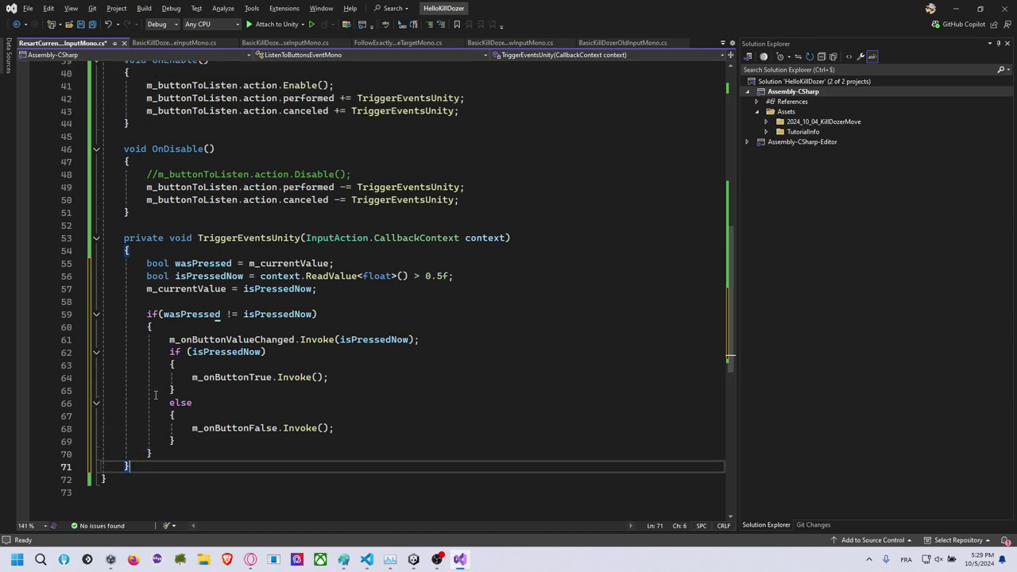
{"action": "scroll", "coordinate": [156, 395], "scroll_direction": "up", "scroll_amount": 4}
{"action": "left_click", "coordinate": [154, 102]}
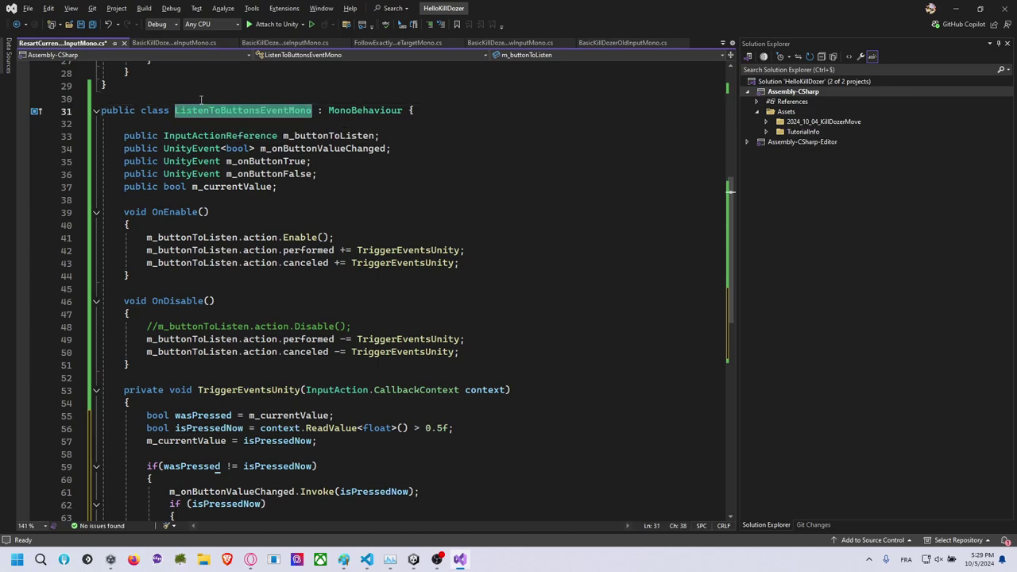
Select the ListenToButtonsEventMono class code in the restart script.
{"action": "scroll", "coordinate": [189, 255], "scroll_direction": "down", "scroll_amount": 2}
{"action": "scroll", "coordinate": [190, 254], "scroll_direction": "down", "scroll_amount": 5}
{"action": "left_click", "coordinate": [155, 376], "text": "shift"}
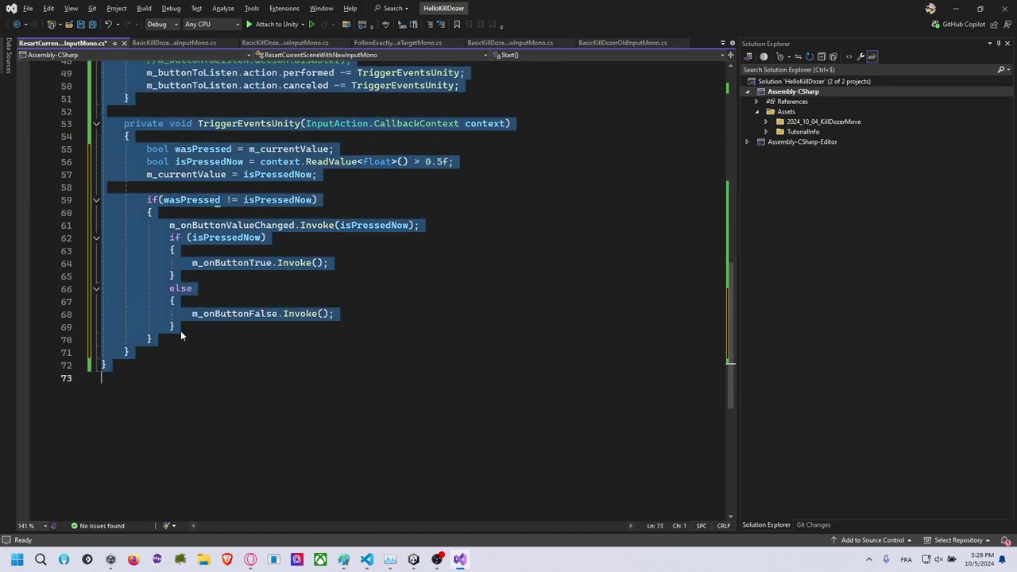
{"action": "scroll", "coordinate": [180, 331], "scroll_direction": "up", "scroll_amount": 8}
{"action": "scroll", "coordinate": [181, 254], "scroll_direction": "up", "scroll_amount": 3}
{"action": "right_click", "coordinate": [159, 267]}
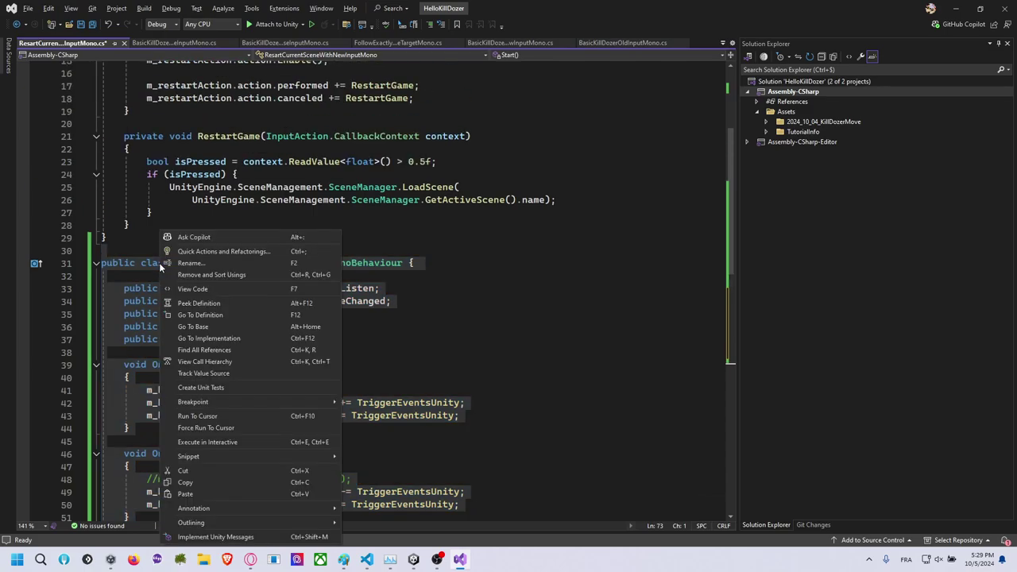
{"action": "key", "text": "Escape"}
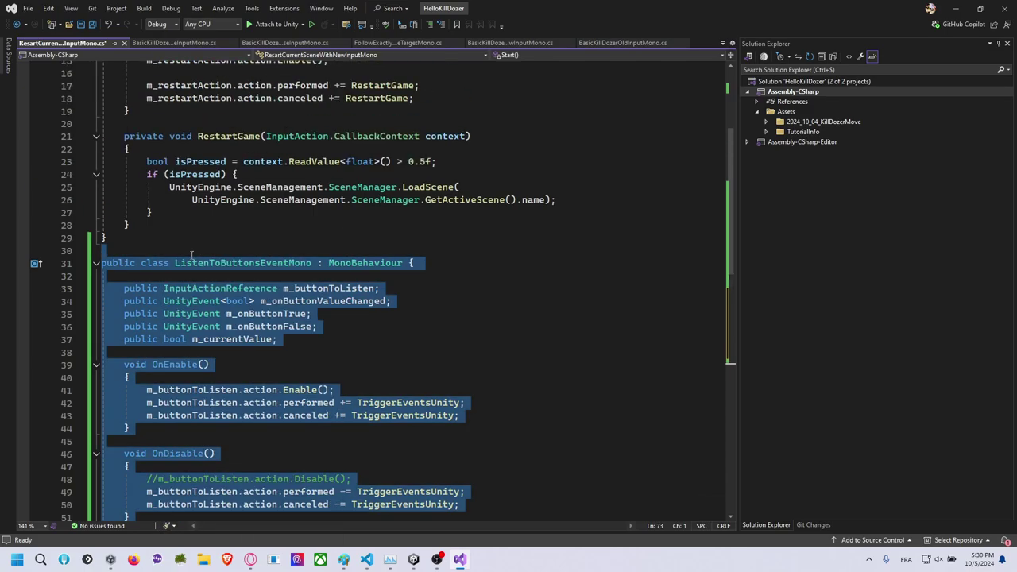
{"action": "left_click", "coordinate": [102, 262]}
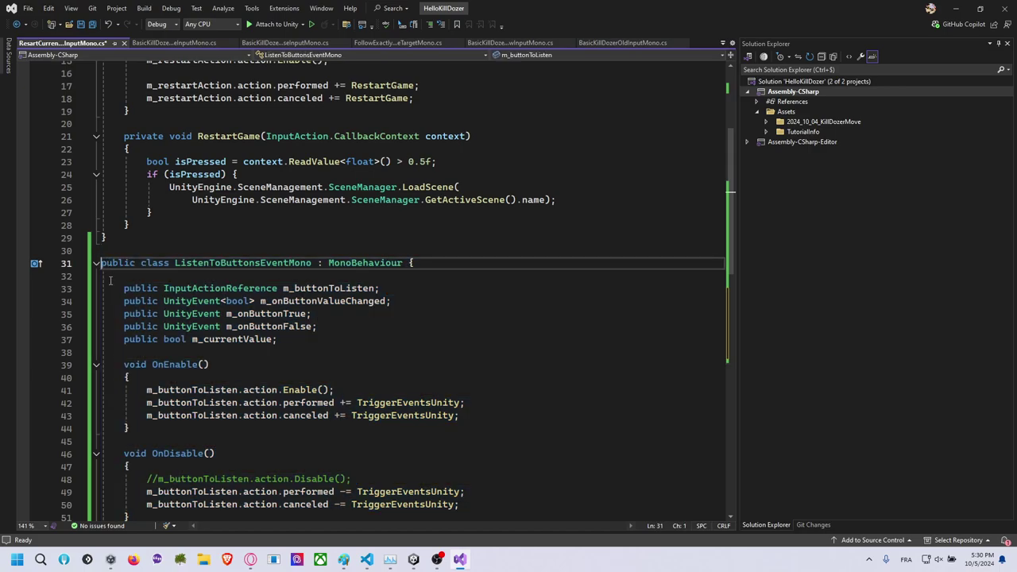
{"action": "key", "text": "shift+Down"}
{"action": "key", "text": "shift+Down"}
{"action": "key", "text": "shift+Down"}
{"action": "key", "text": "shift+Down"}
{"action": "key", "text": "shift+Down"}
{"action": "key", "text": "shift+Down"}
{"action": "key", "text": "shift+Down"}
{"action": "key", "text": "shift+Down"}
{"action": "key", "text": "shift+Down"}
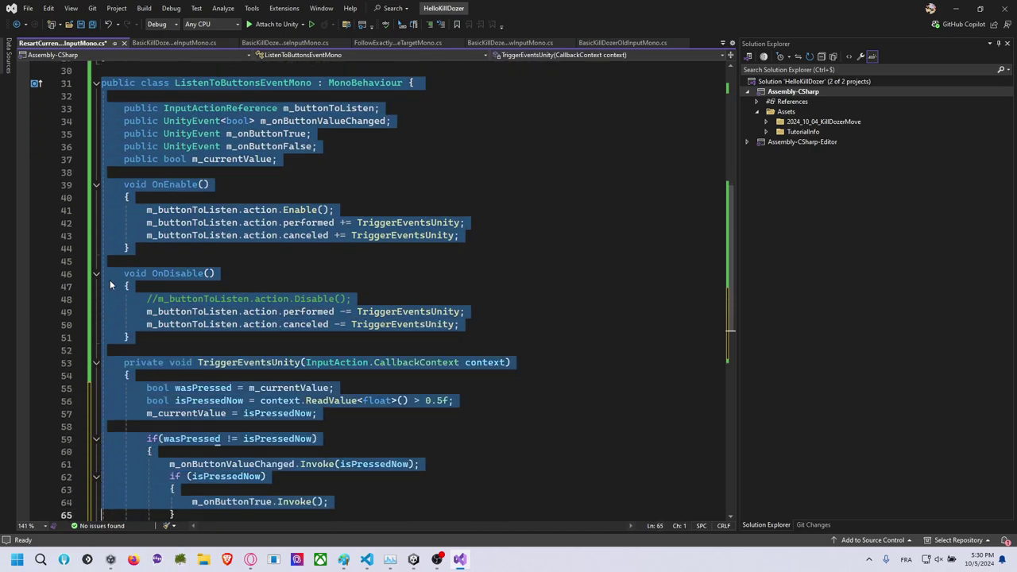
{"action": "key", "text": "shift+Down"}
{"action": "key", "text": "shift+Down"}
{"action": "key", "text": "shift+Down"}
{"action": "key", "text": "shift+Down"}
{"action": "key", "text": "shift+Down"}
{"action": "key", "text": "shift+Down"}
{"action": "key", "text": "shift+Down"}
{"action": "key", "text": "shift+Down"}
{"action": "key", "text": "shift+Left"}
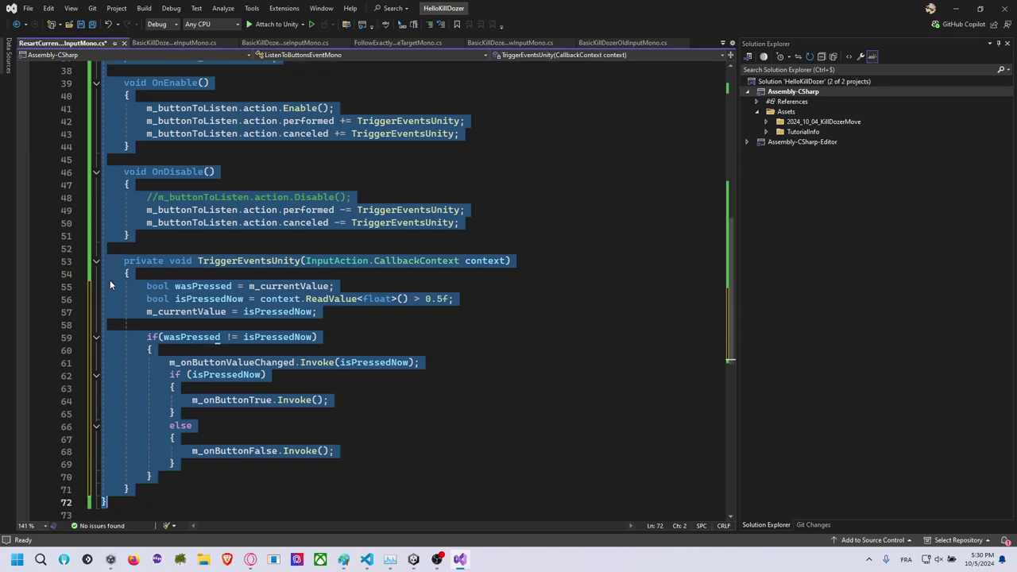
Move the ListenToButtonsEventMono class into its own ListenToButtonsEventMono.cs file.
{"action": "key", "text": "ctrl+period"}
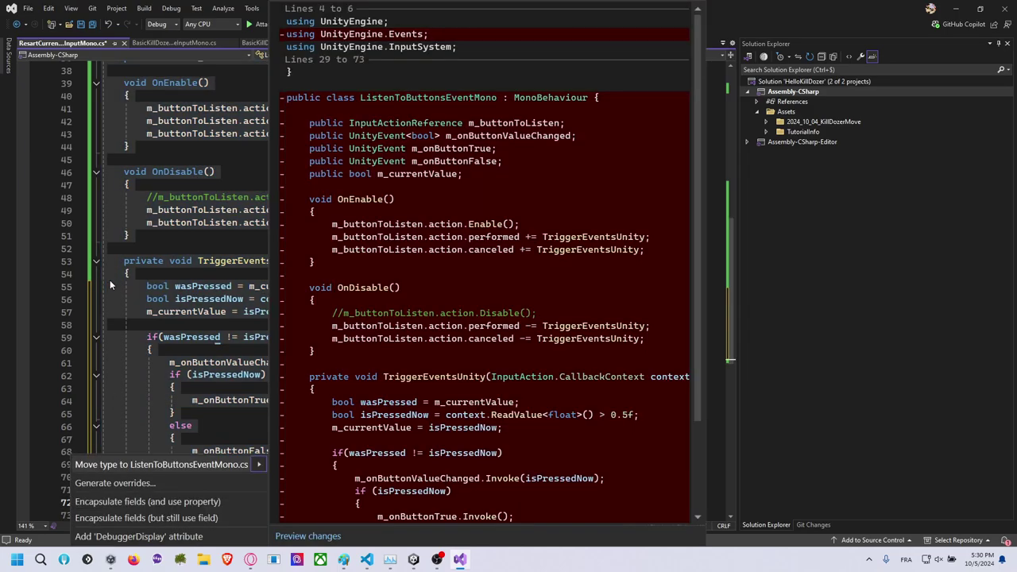
{"action": "key", "text": "Return"}
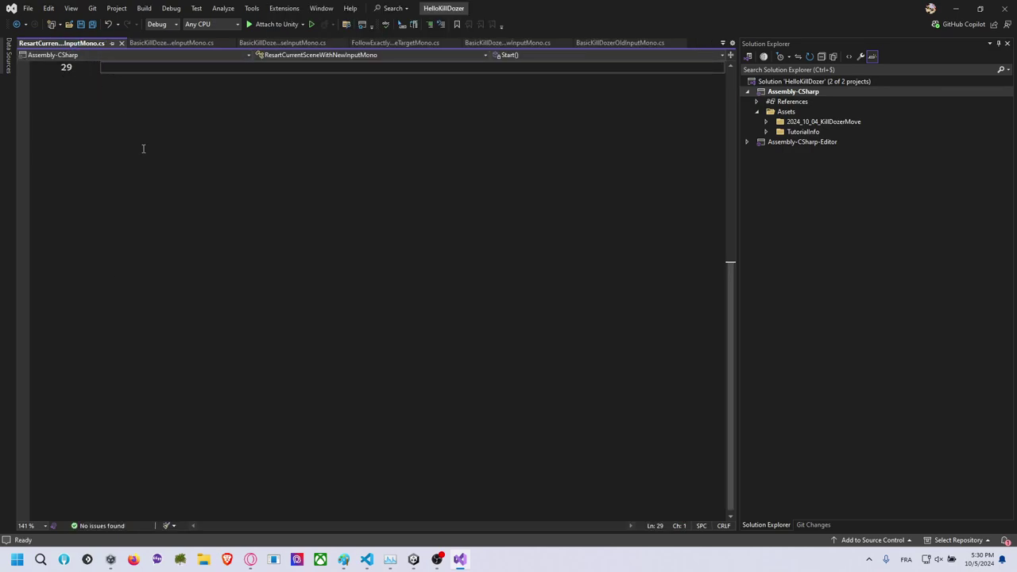
{"action": "scroll", "coordinate": [178, 193], "scroll_direction": "up", "scroll_amount": 4}
{"action": "scroll", "coordinate": [204, 248], "scroll_direction": "up", "scroll_amount": 1}
{"action": "key", "text": "alt+Tab"}
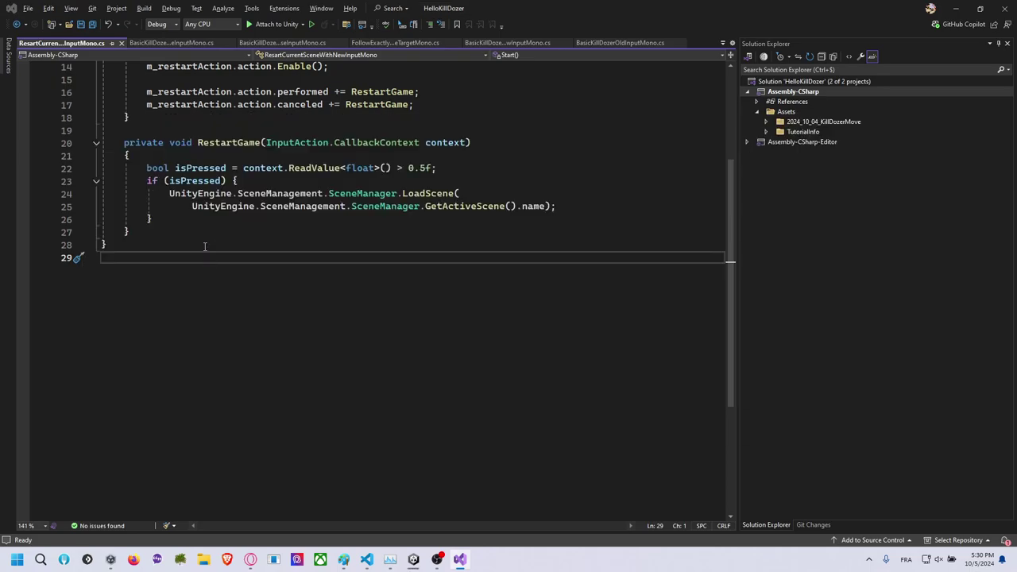
In Unity, compare the restart scene and ListenToButtonsEventMono scripts' code.
{"action": "key", "text": "alt+Tab"}
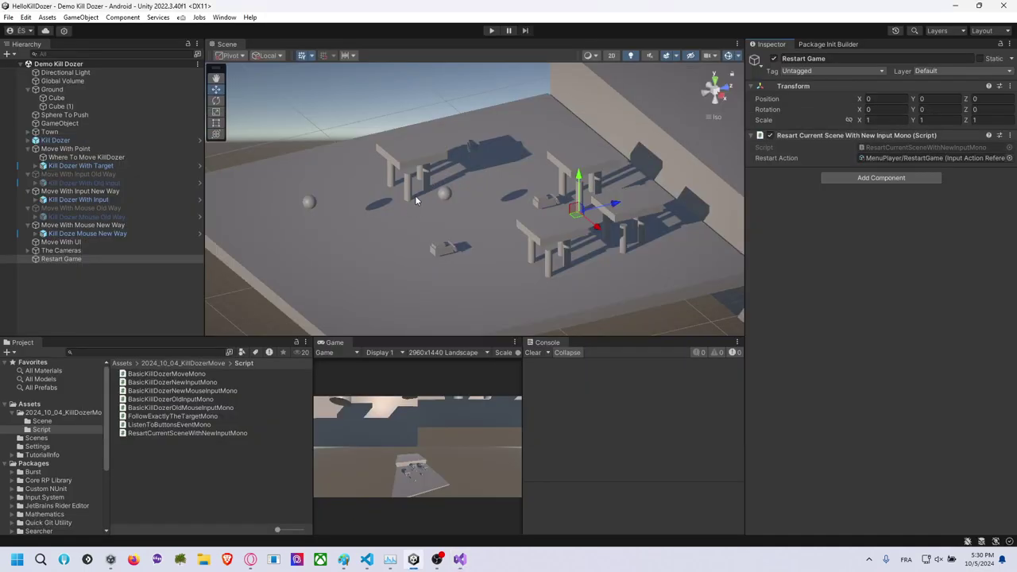
{"action": "left_click", "coordinate": [193, 433]}
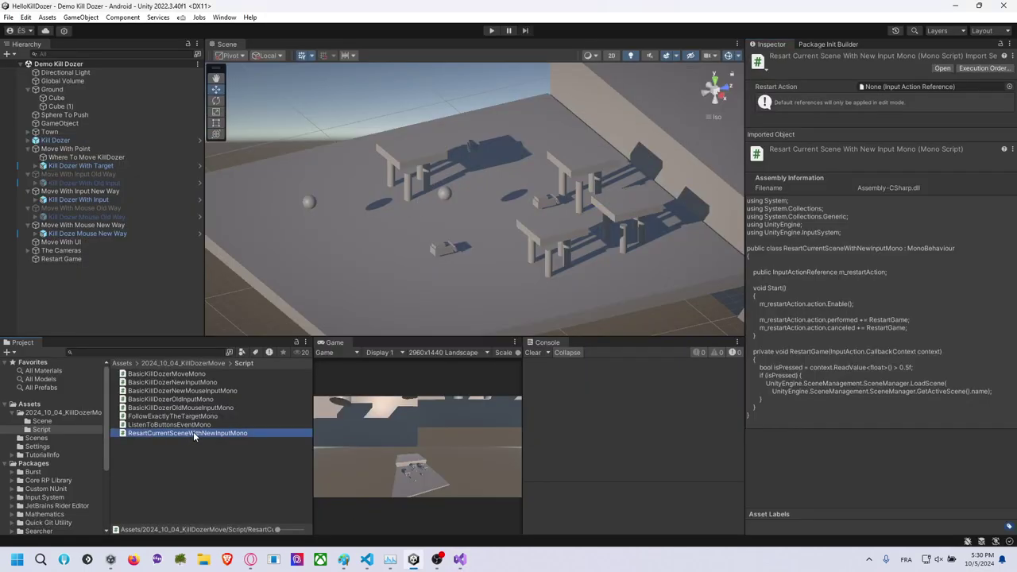
{"action": "left_click", "coordinate": [206, 425]}
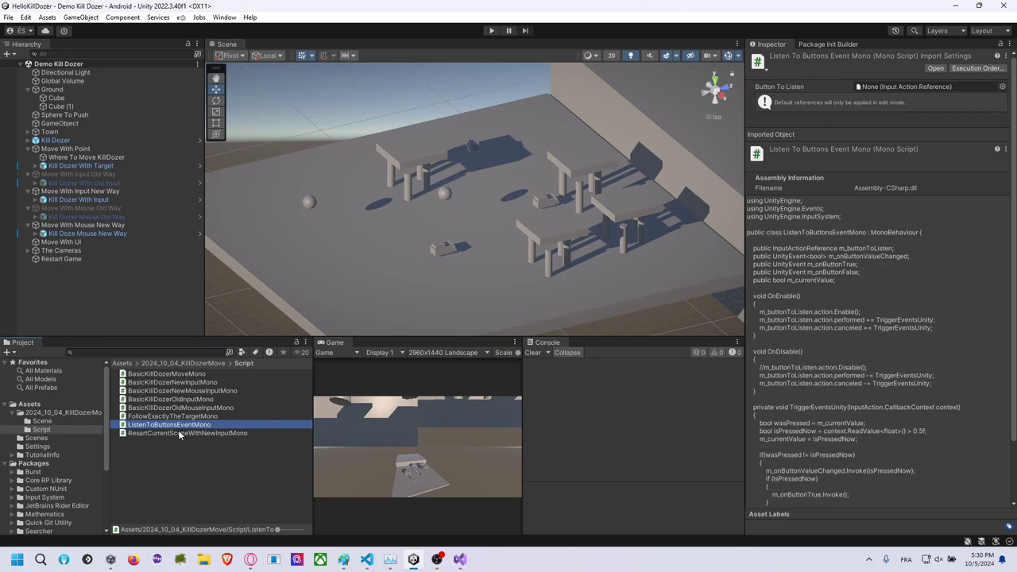
{"action": "left_click", "coordinate": [183, 433]}
{"action": "left_click", "coordinate": [163, 425]}
Rename the Restart Game object to 'Restart Game Junior Way'.
{"action": "left_click", "coordinate": [87, 259]}
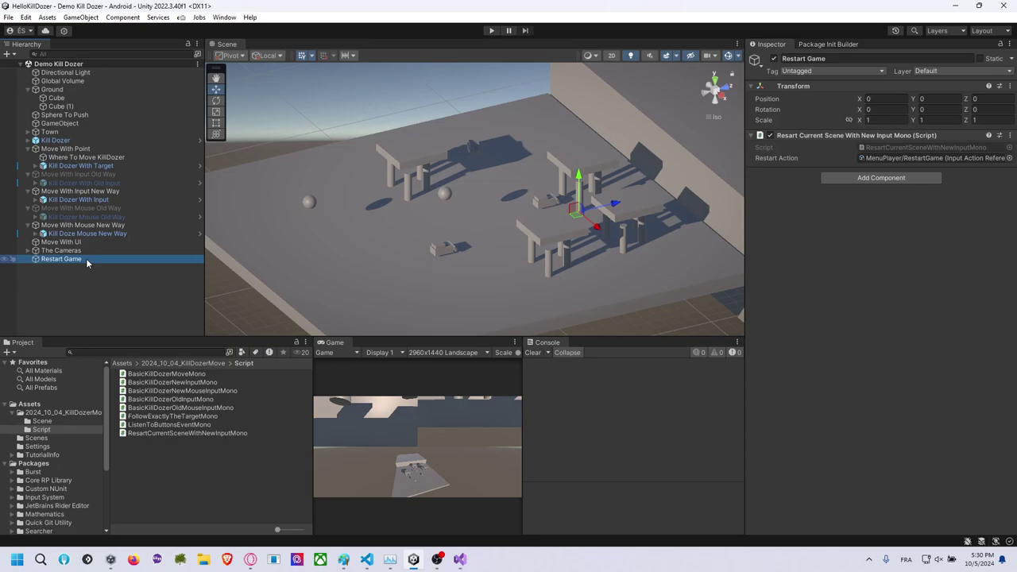
{"action": "left_click", "coordinate": [99, 259]}
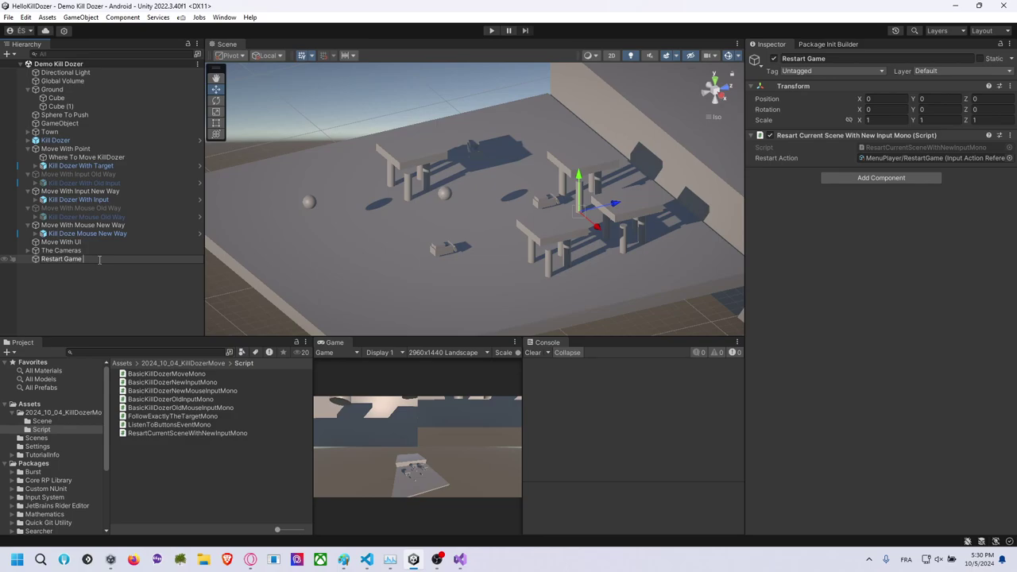
{"action": "type", "text": "Old Way"}
{"action": "key", "text": "Return"}
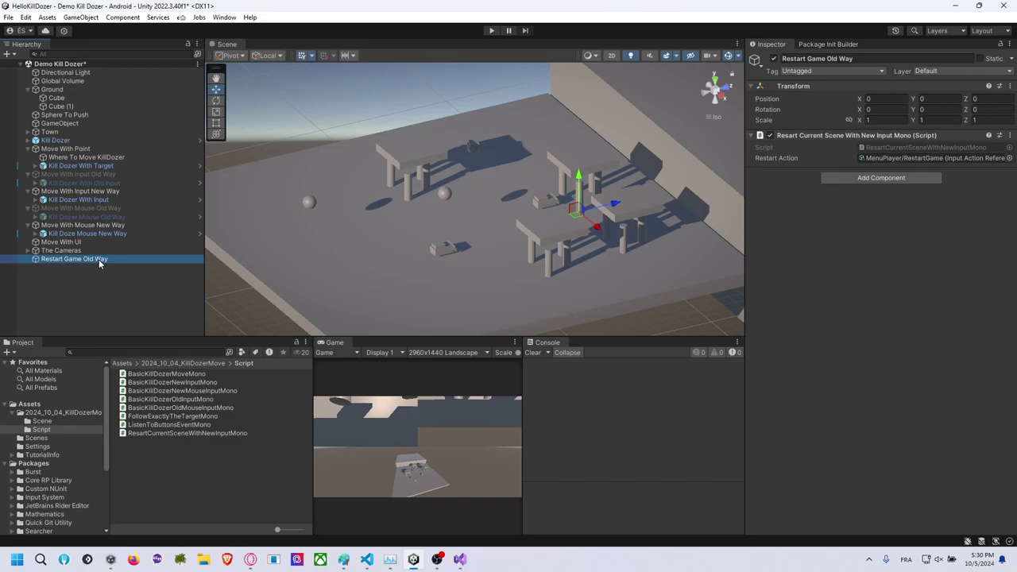
{"action": "left_click", "coordinate": [99, 259]}
{"action": "left_click_drag", "start_coordinate": [83, 259], "coordinate": [146, 260]}
{"action": "type", "text": "Junior Way"}
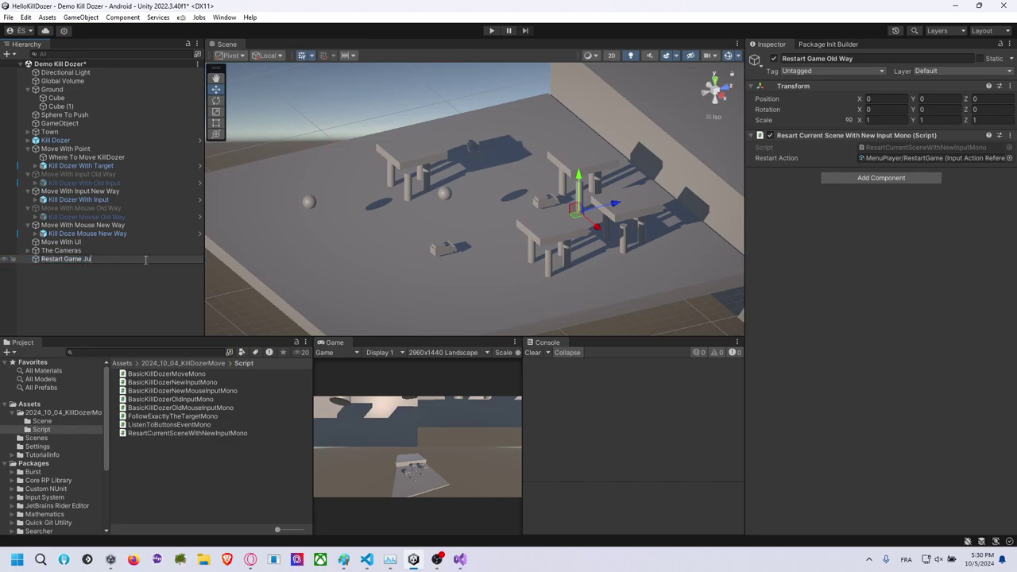
{"action": "key", "text": "Return"}
Duplicate it, deactivate the original, and rename the copy 'Restart Game'.
{"action": "key", "text": "ctrl+d"}
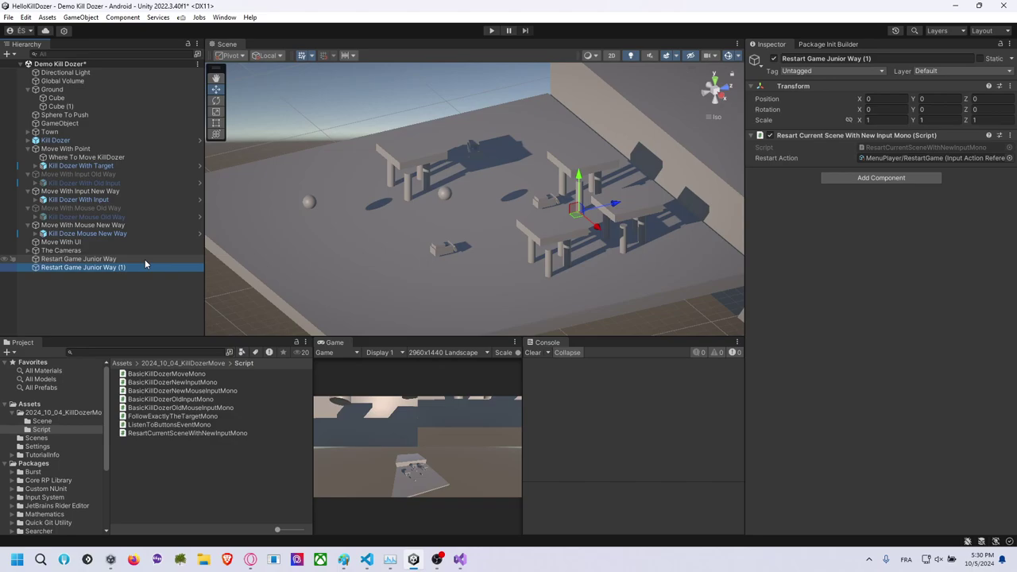
{"action": "left_click", "coordinate": [128, 259]}
{"action": "left_click", "coordinate": [774, 58]}
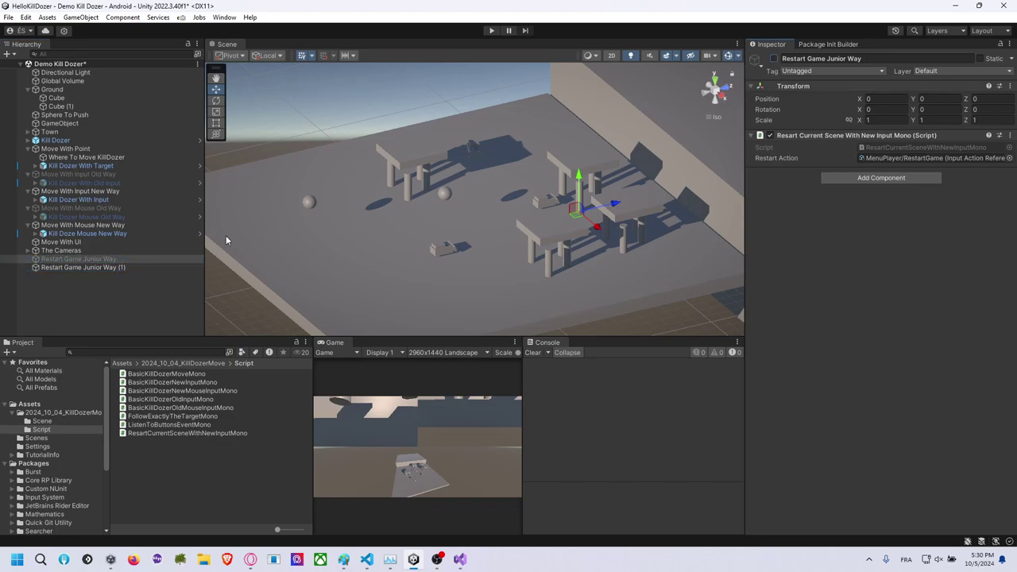
{"action": "left_click", "coordinate": [114, 268]}
{"action": "key", "text": "F2"}
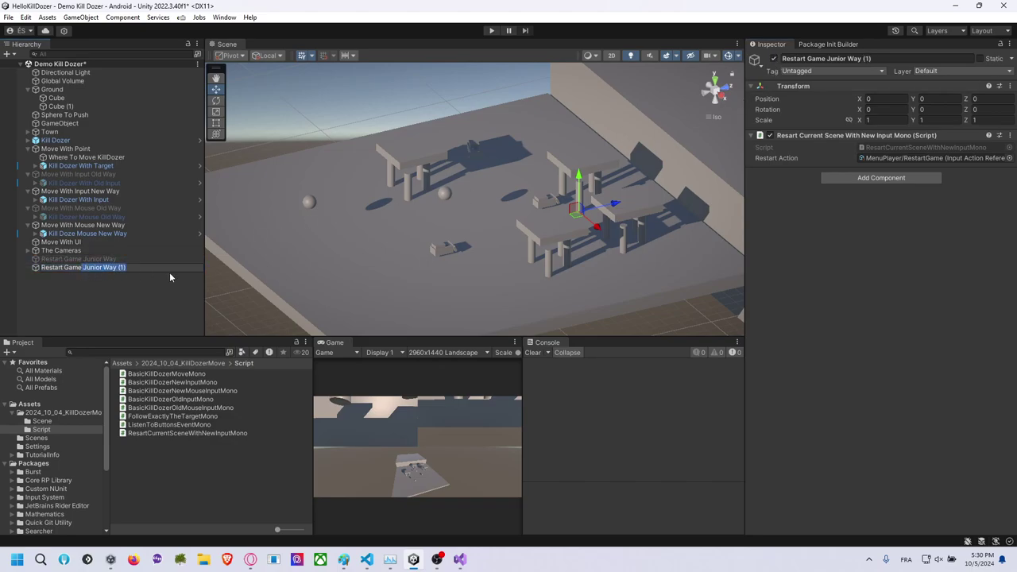
{"action": "key", "text": "BackSpace"}
{"action": "key", "text": "BackSpace"}
{"action": "key", "text": "BackSpace"}
{"action": "key", "text": "Return"}
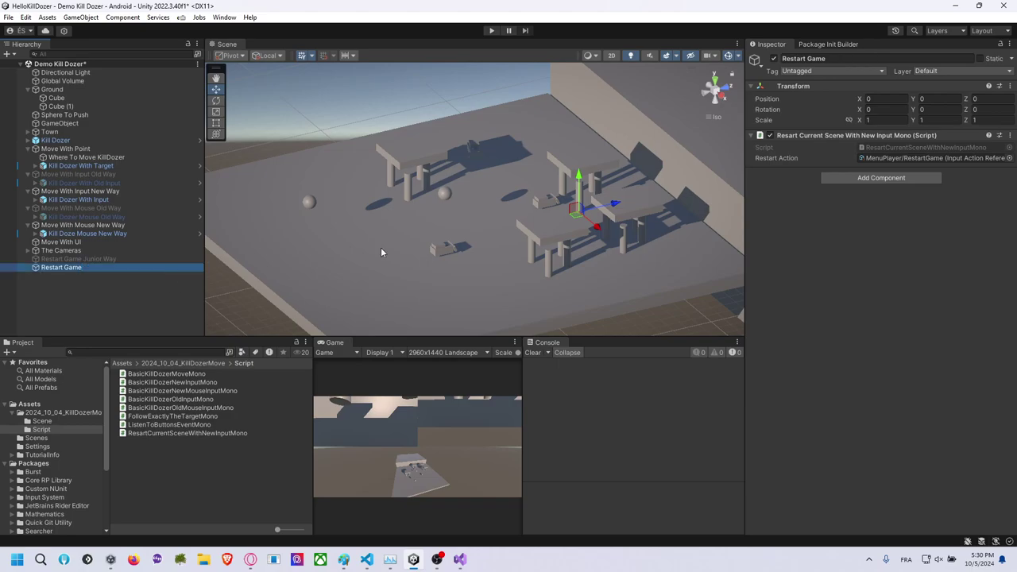
{"action": "right_click", "coordinate": [834, 135]}
Replace the Resart Current Scene component with ListenToButtonsEventMono listening to MenuPlayer/RestartGame.
{"action": "left_click", "coordinate": [851, 159]}
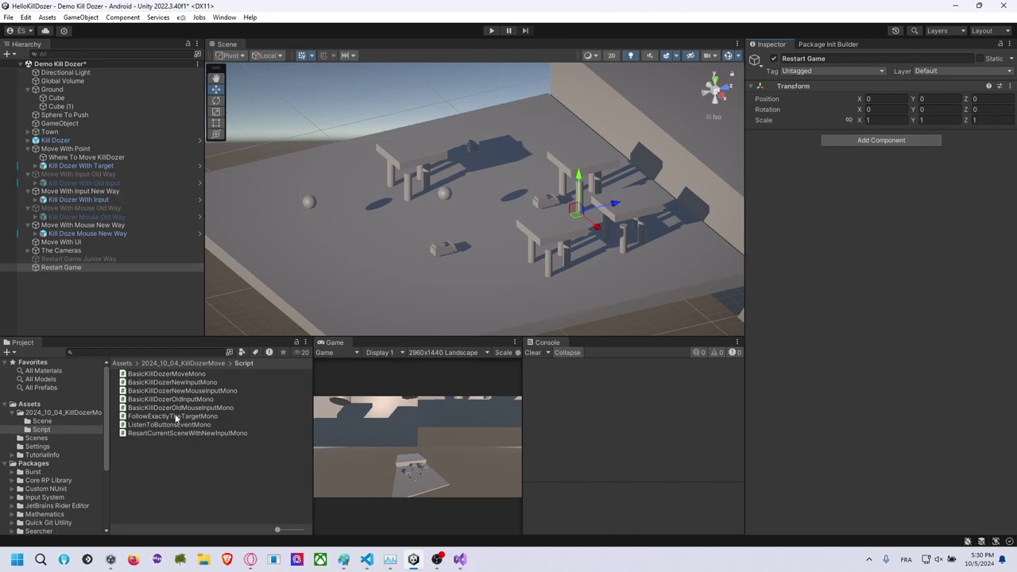
{"action": "left_click_drag", "start_coordinate": [175, 425], "coordinate": [857, 228]}
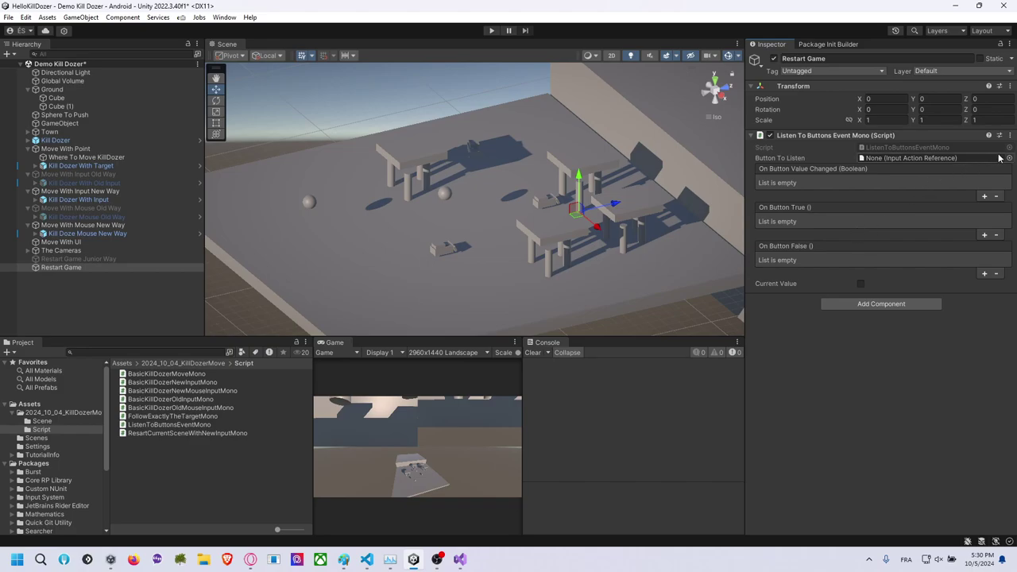
{"action": "left_click", "coordinate": [1009, 157]}
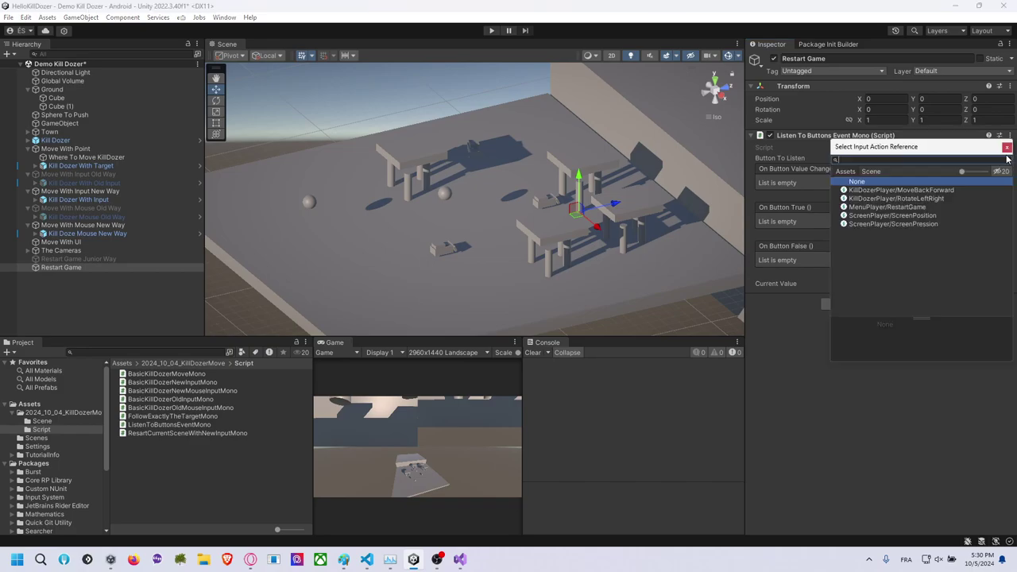
{"action": "left_click", "coordinate": [902, 207]}
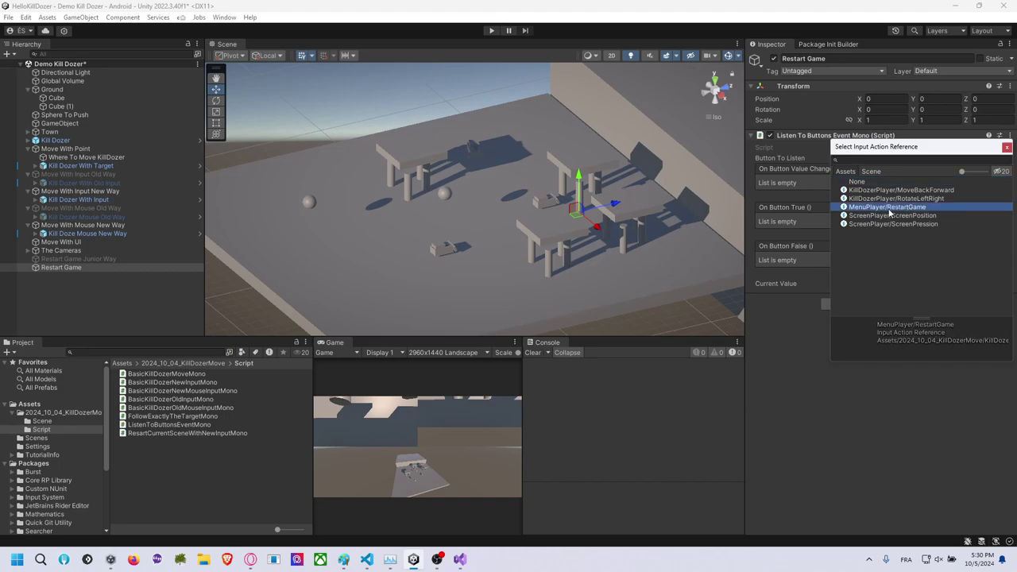
{"action": "key", "text": "Return"}
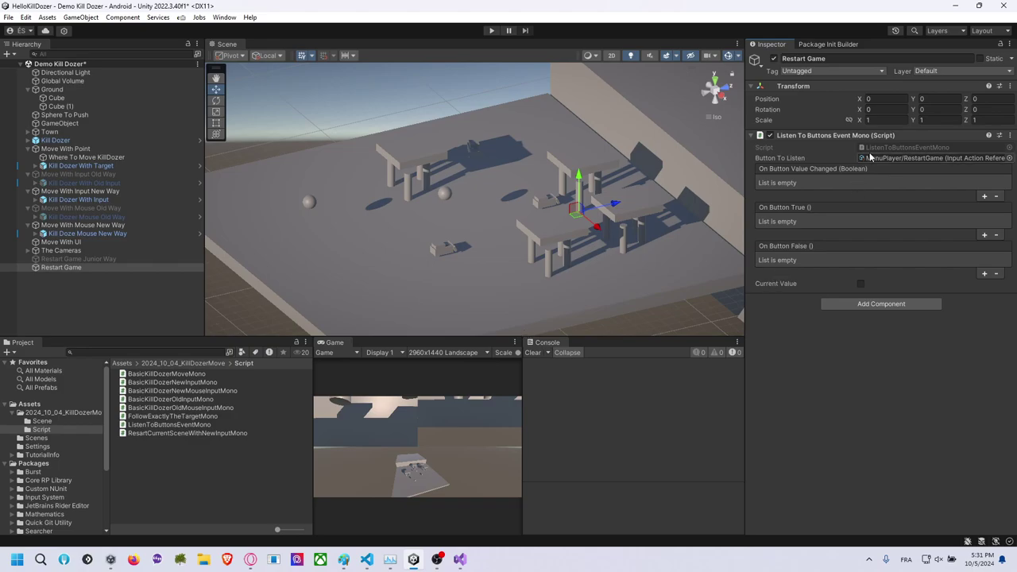
Open ListenToButtonsEventMono.cs and add a public RestartLevelMono class from the suggestion.
{"action": "left_click", "coordinate": [878, 149]}
{"action": "double_click", "coordinate": [878, 151]}
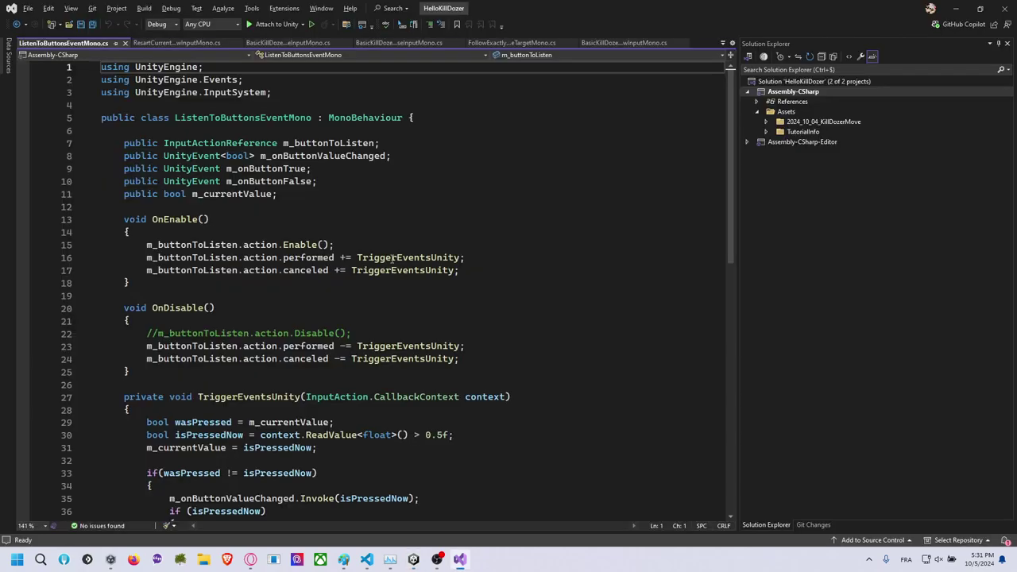
{"action": "scroll", "coordinate": [185, 397], "scroll_direction": "down", "scroll_amount": 7}
{"action": "left_click", "coordinate": [198, 385]}
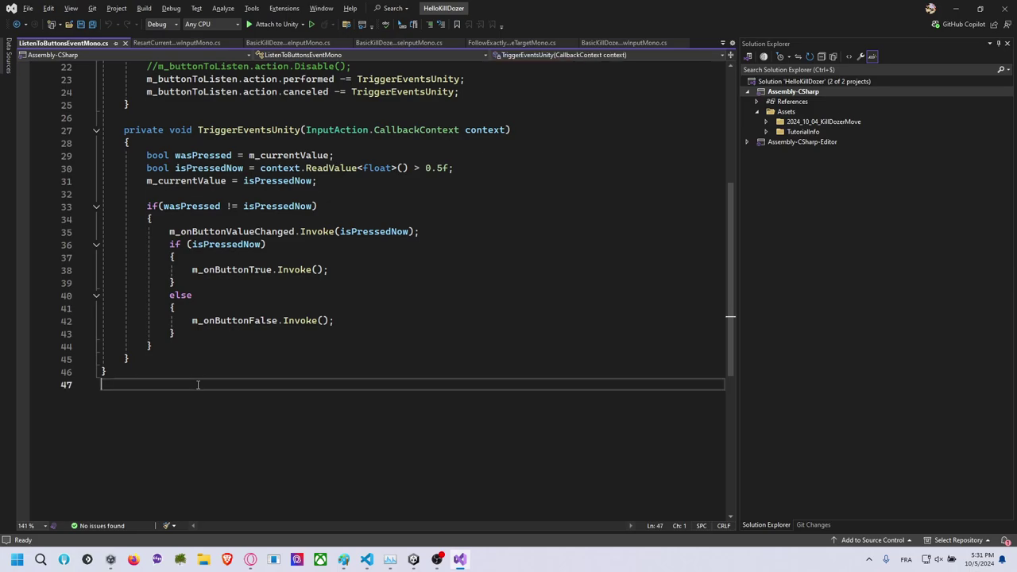
{"action": "key", "text": "Return"}
{"action": "type", "text": "public cla"}
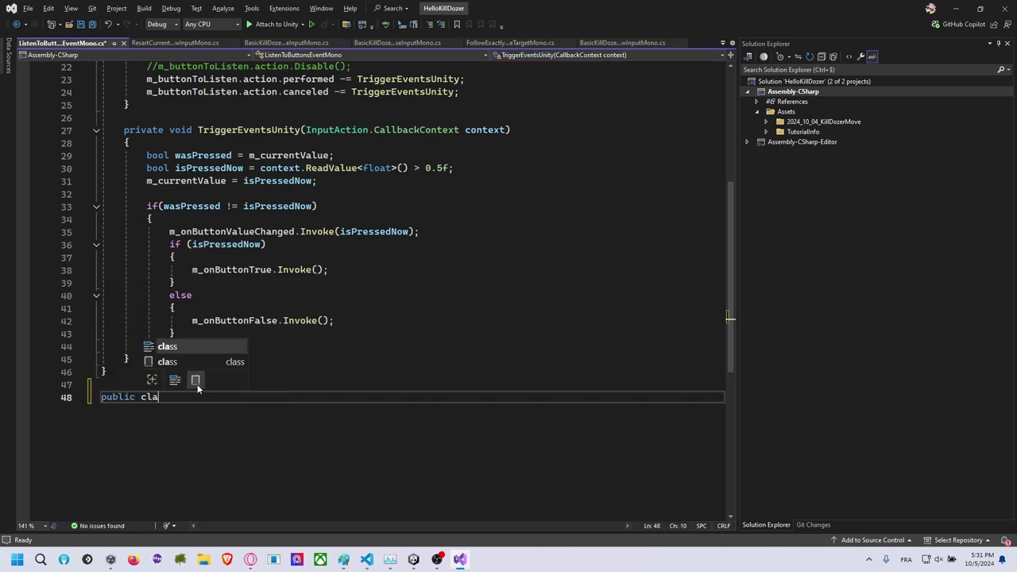
{"action": "type", "text": "ss Rest"}
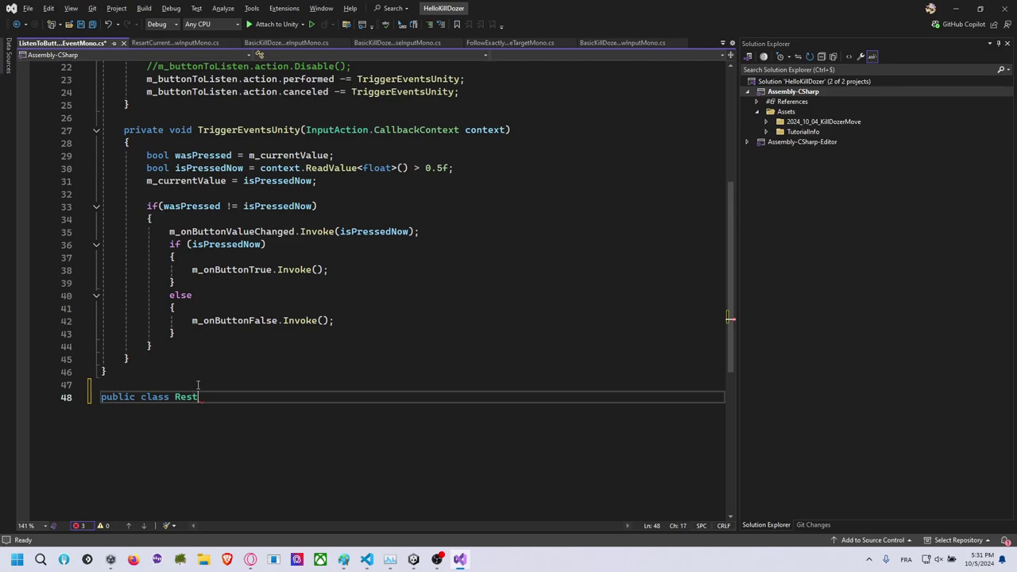
{"action": "type", "text": "artLevelMo"}
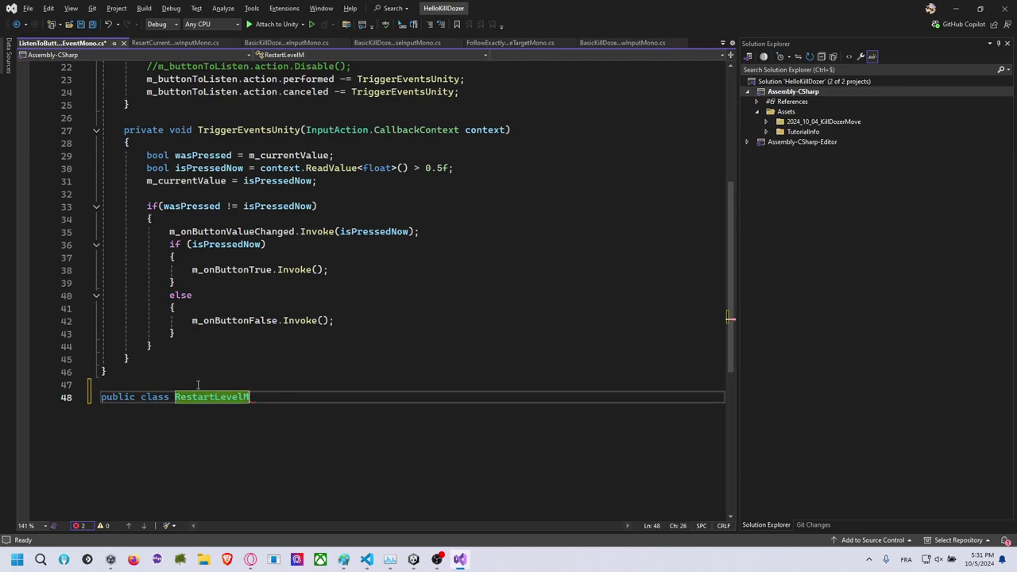
{"action": "type", "text": "no"}
{"action": "key", "text": "Tab"}
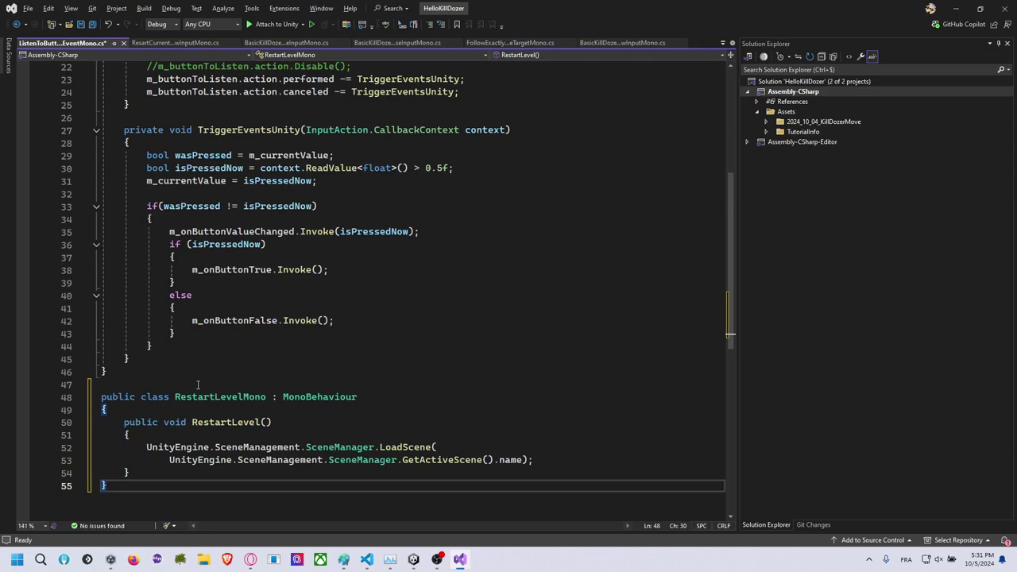
Add [ContextMenu("Restart Level")] above the RestartLevel method.
{"action": "scroll", "coordinate": [198, 384], "scroll_direction": "down", "scroll_amount": 2}
{"action": "left_click", "coordinate": [261, 346]}
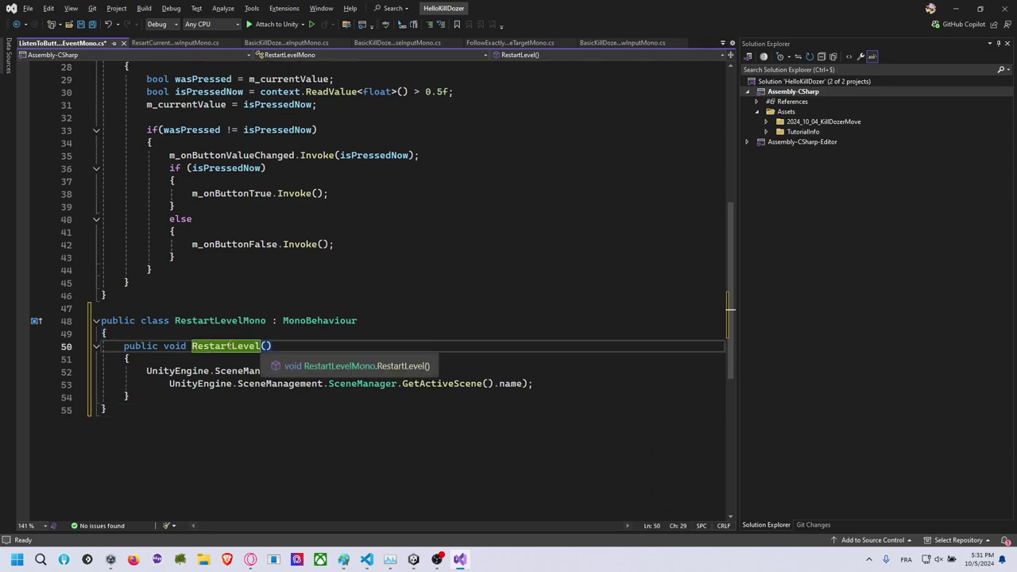
{"action": "left_click", "coordinate": [291, 339]}
{"action": "key", "text": "Return"}
{"action": "key", "text": "Return"}
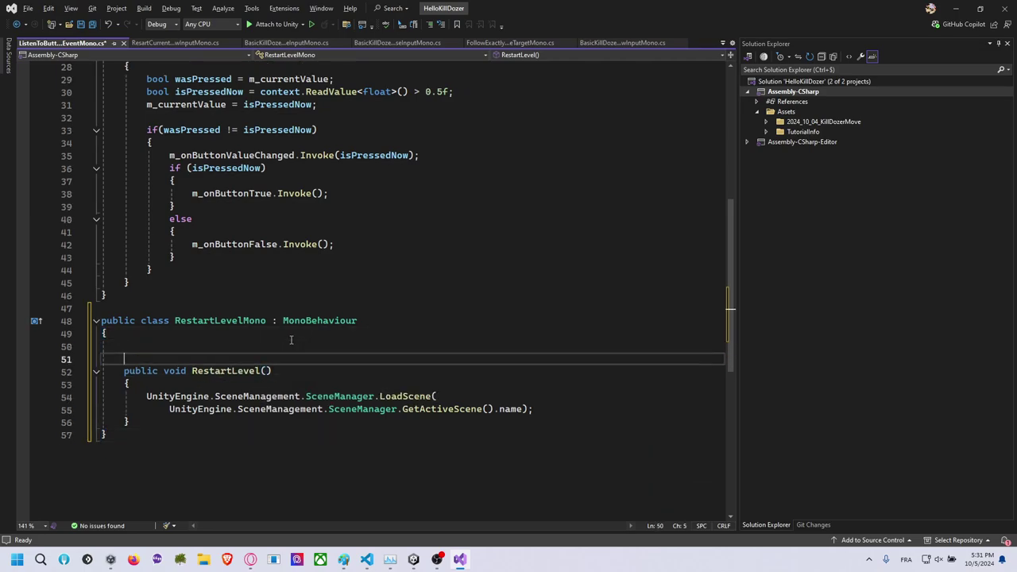
{"action": "type", "text": "["}
{"action": "type", "text": "Context"}
{"action": "key", "text": "Tab"}
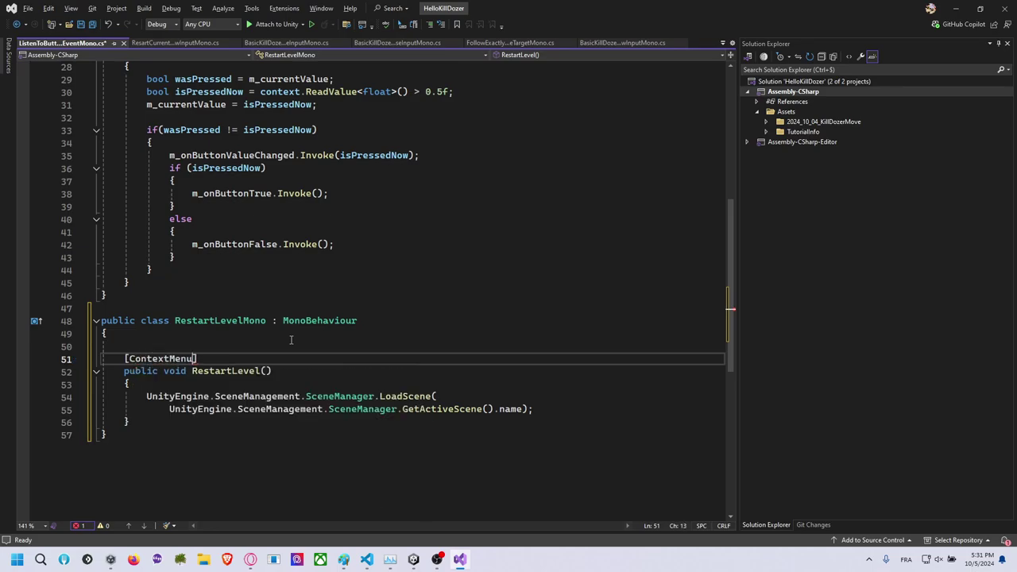
{"action": "type", "text": "(\""}
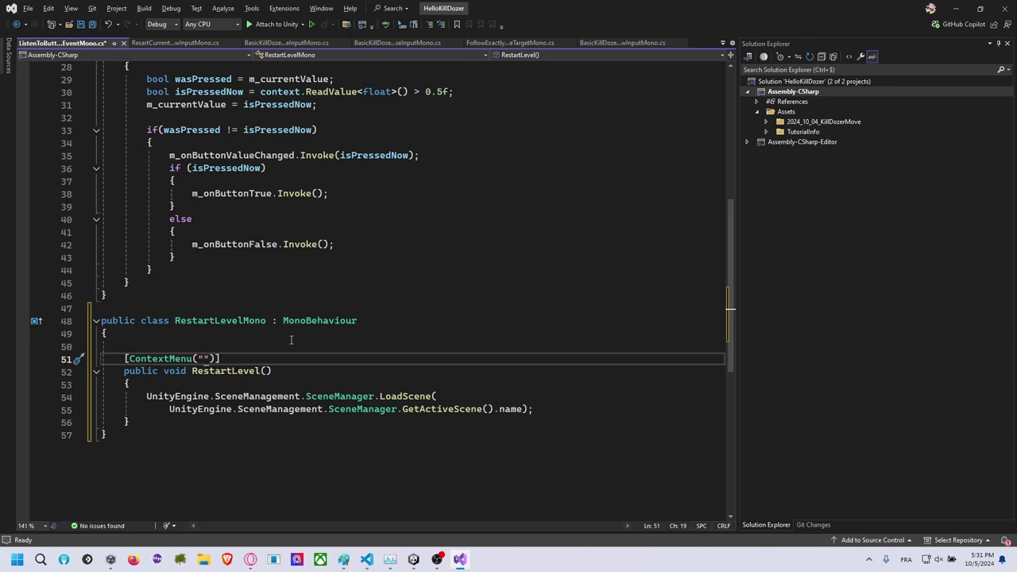
{"action": "type", "text": "Resta"}
{"action": "type", "text": "rt Level"}
Check the RestartLevel declaration and save the script.
{"action": "key", "text": "Down"}
{"action": "key", "text": "Up"}
{"action": "left_click", "coordinate": [143, 371]}
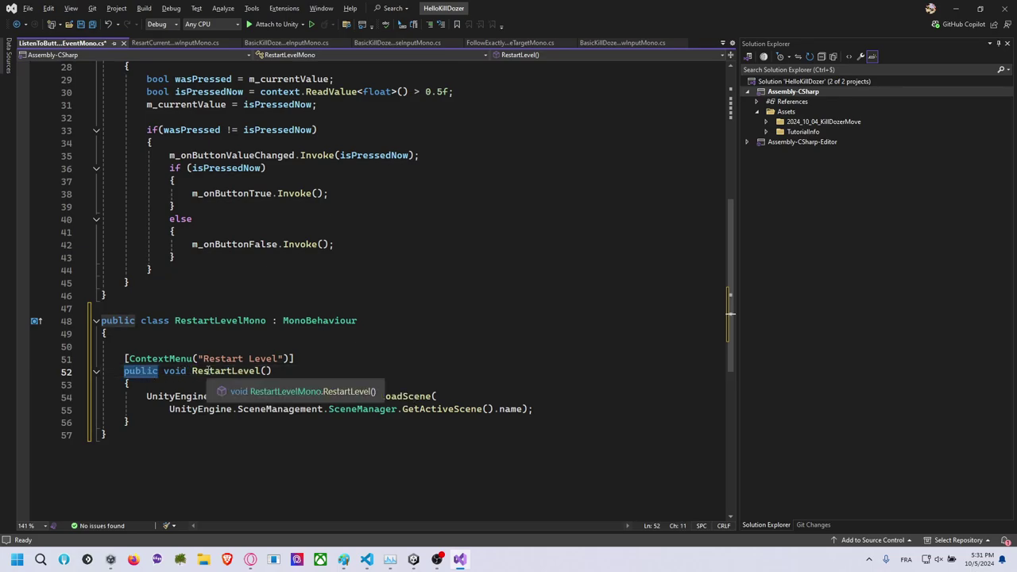
{"action": "left_click", "coordinate": [295, 370]}
{"action": "left_click", "coordinate": [159, 419]}
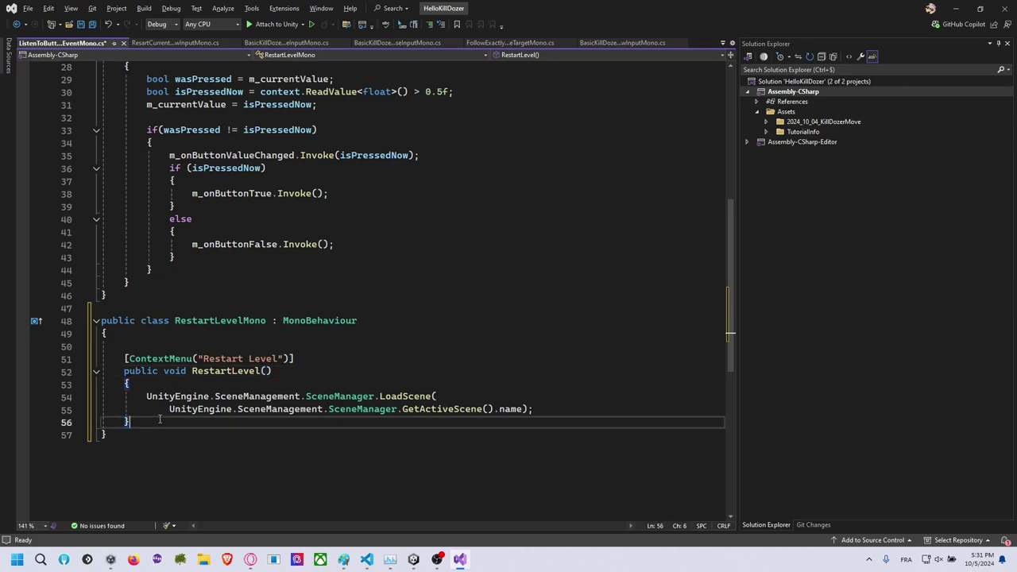
{"action": "key", "text": "ctrl+s"}
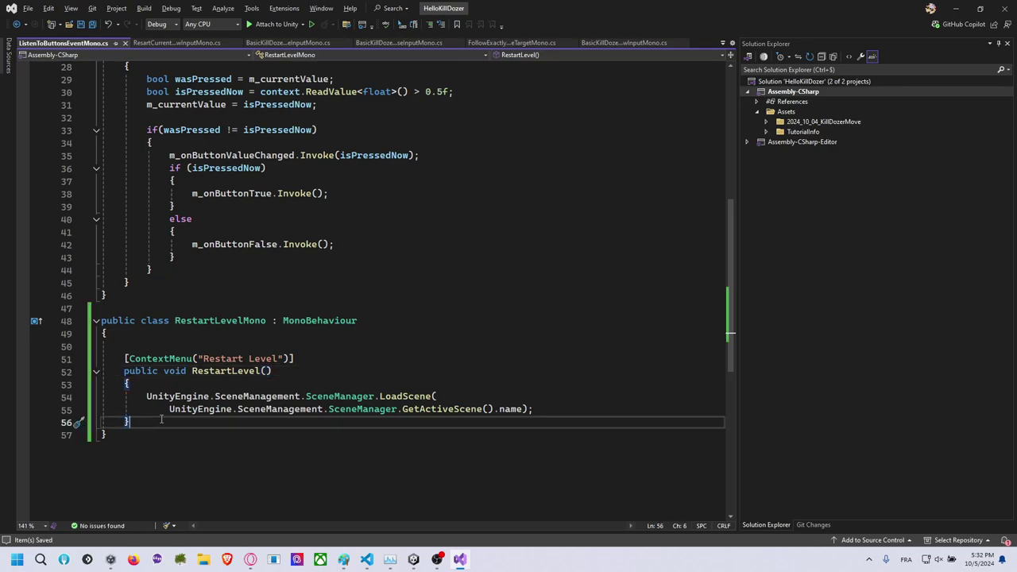
Move the RestartLevelMono class into its own RestartLevelMono.cs file.
{"action": "left_click_drag", "start_coordinate": [119, 435], "coordinate": [99, 321]}
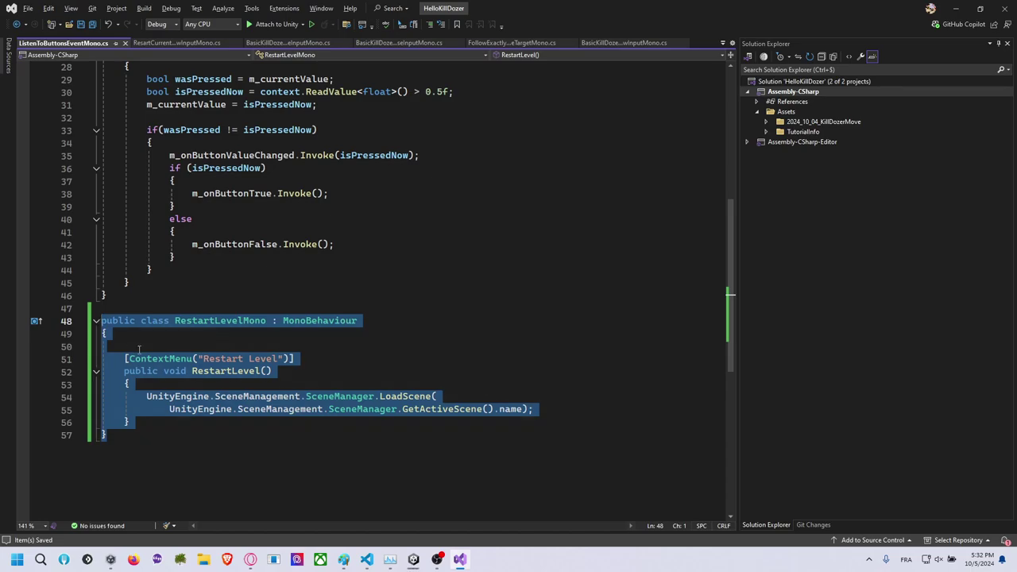
{"action": "key", "text": "ctrl+period"}
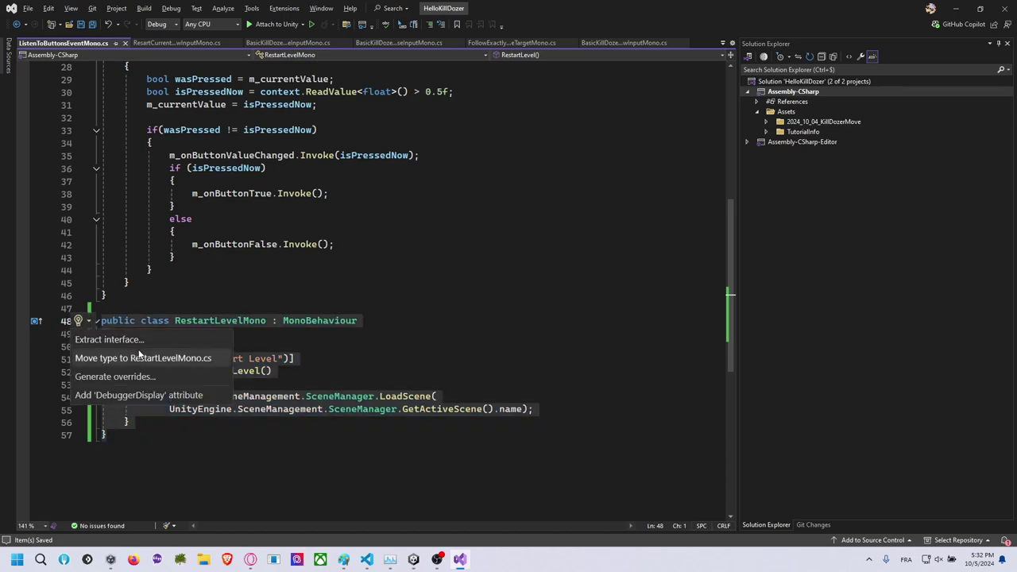
{"action": "left_click", "coordinate": [139, 356]}
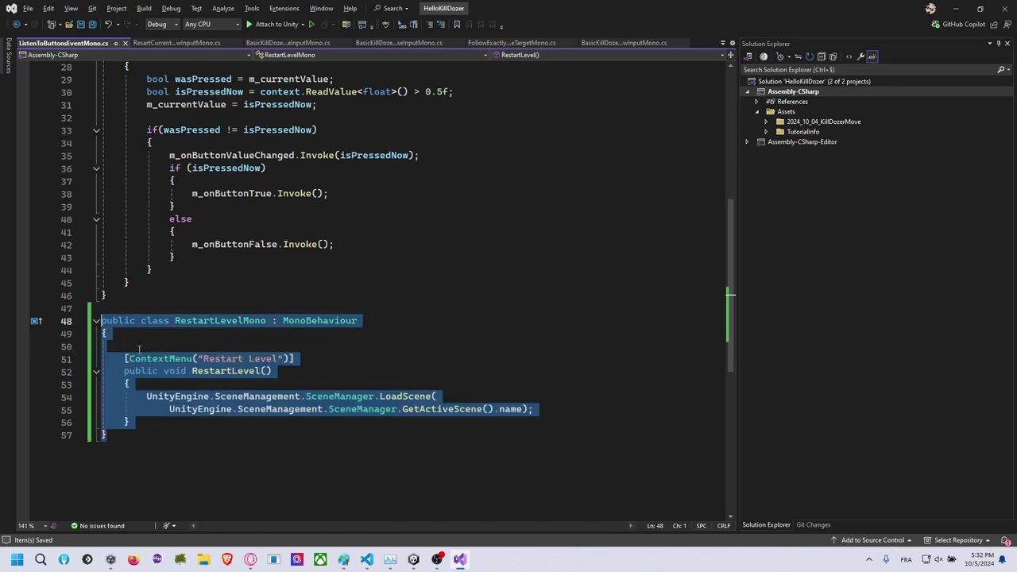
{"action": "left_click", "coordinate": [199, 295]}
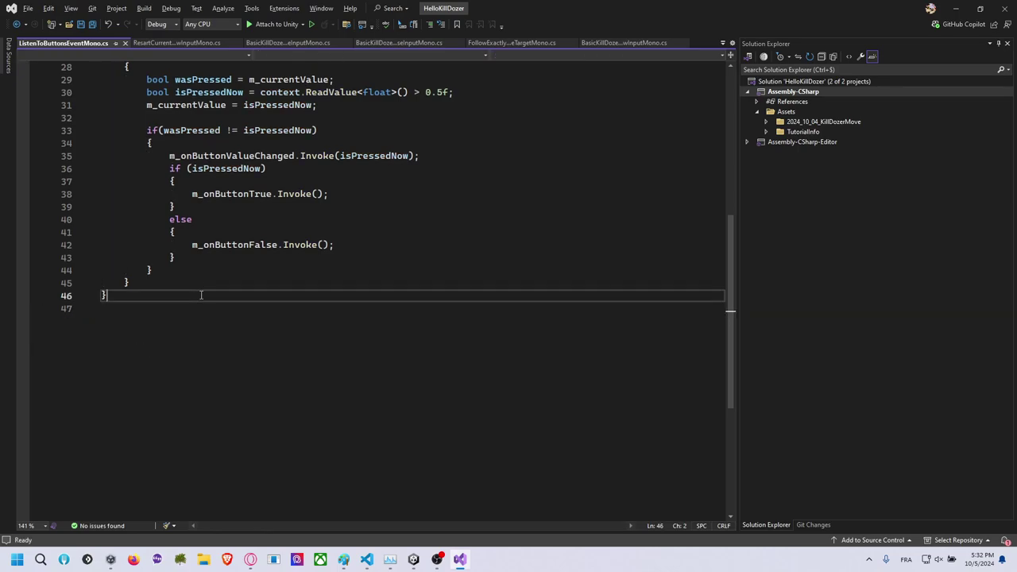
Save ListenToButtonsEventMono.cs and select RestartLevelMono in Unity's Project window.
{"action": "key", "text": "alt+Tab"}
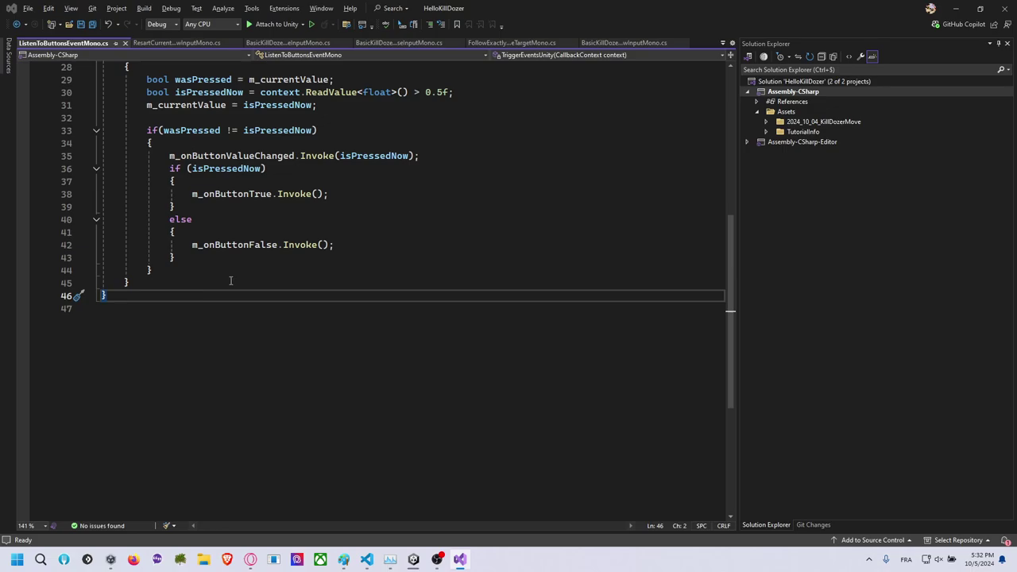
{"action": "left_click", "coordinate": [230, 280]}
{"action": "key", "text": "ctrl+s"}
{"action": "key", "text": "alt+Tab"}
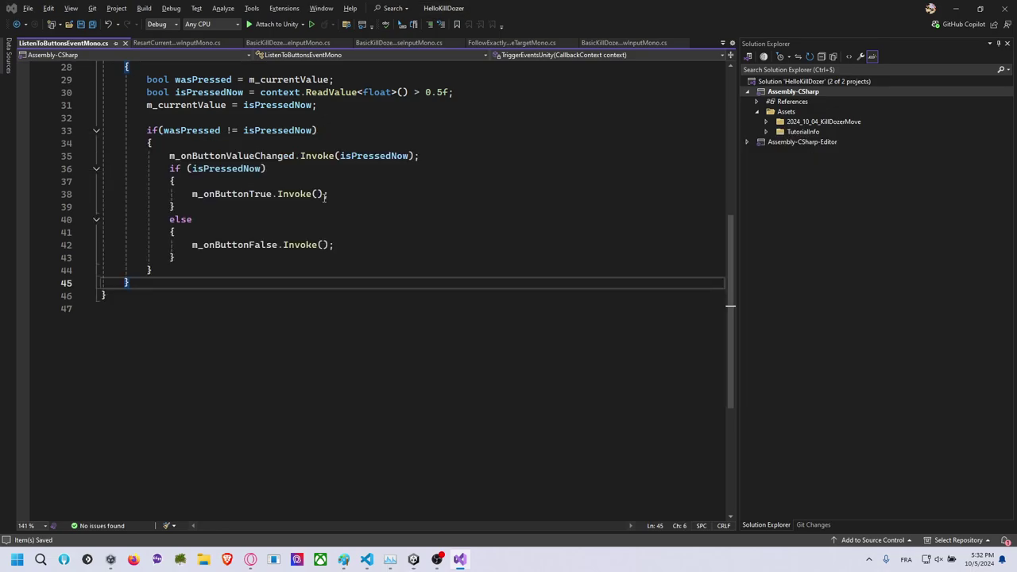
{"action": "key", "text": "alt+Tab"}
{"action": "left_click", "coordinate": [156, 441]}
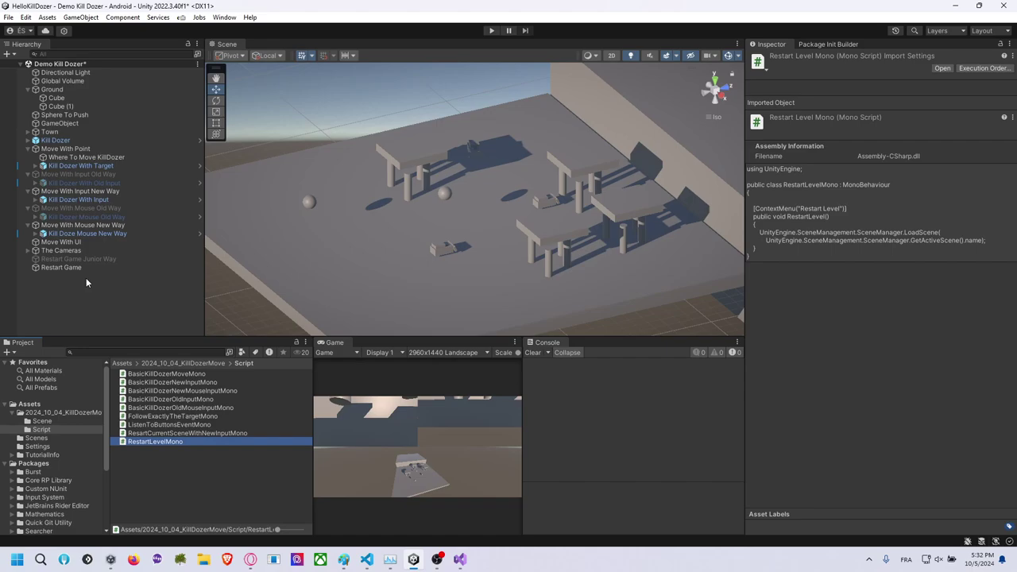
Add RestartLevelMono to Restart Game and have On Button True call RestartLevelMono.RestartLevel().
{"action": "left_click", "coordinate": [62, 267]}
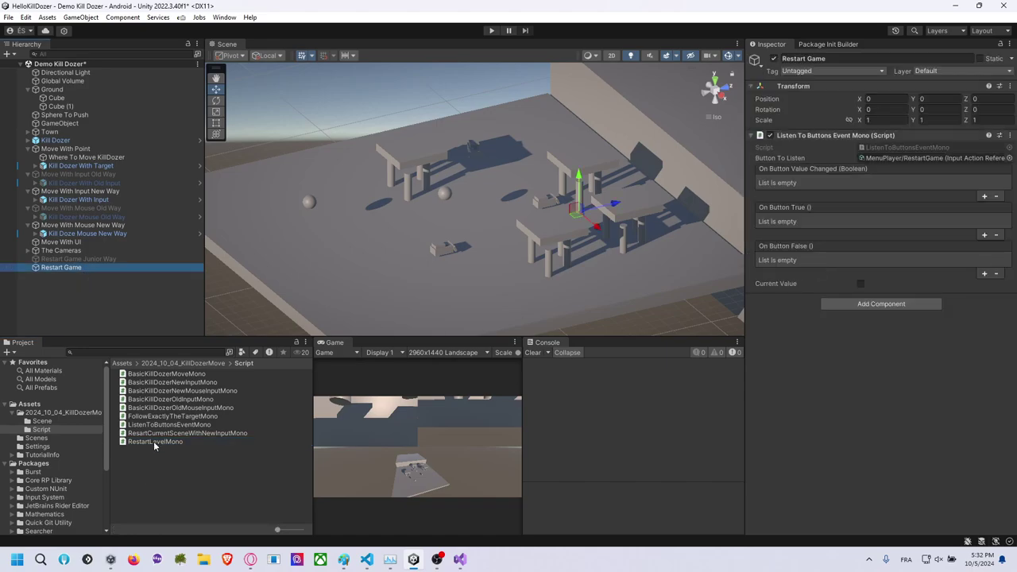
{"action": "left_click_drag", "start_coordinate": [154, 441], "coordinate": [779, 399]}
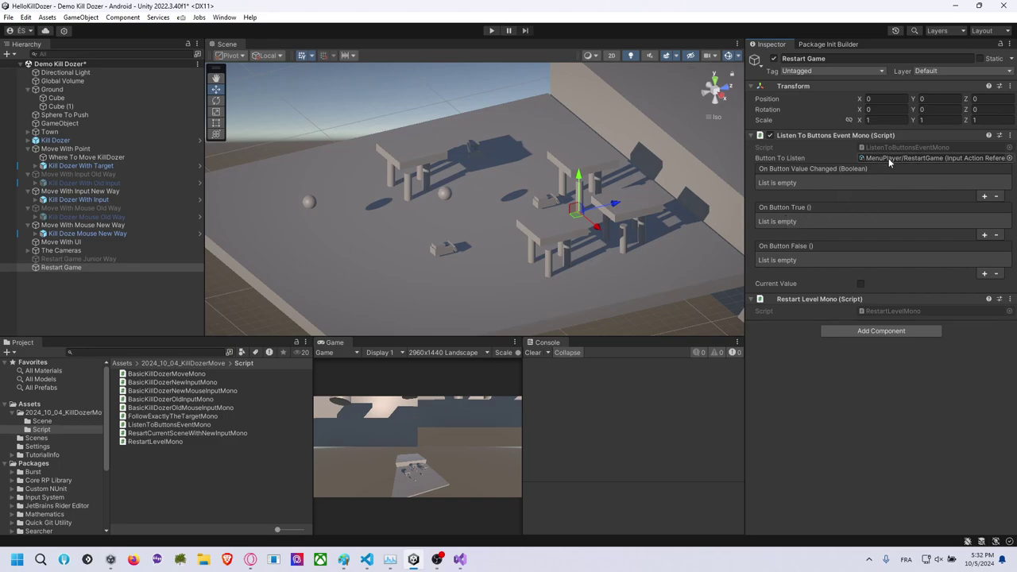
{"action": "left_click", "coordinate": [984, 236]}
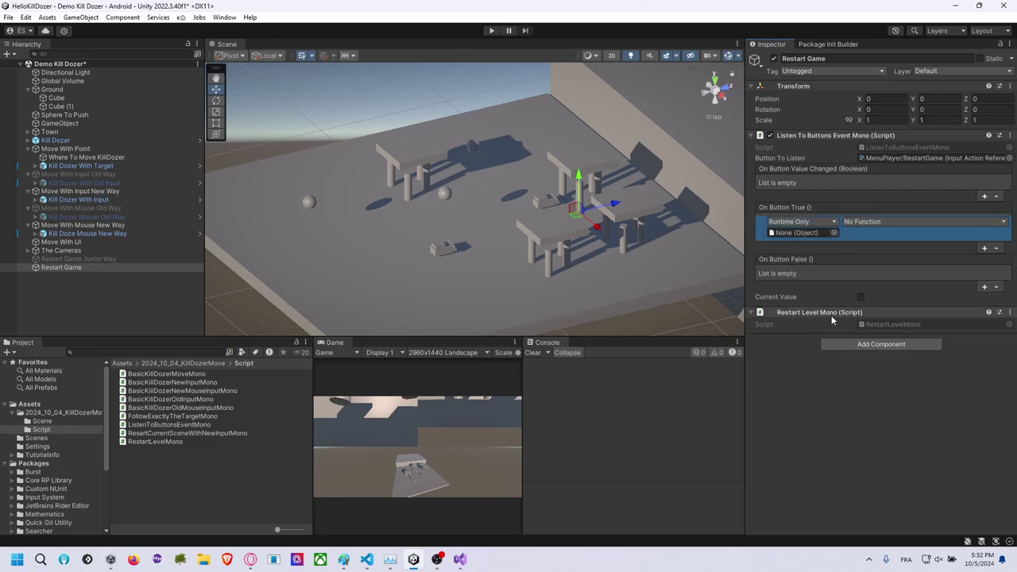
{"action": "left_click_drag", "start_coordinate": [830, 312], "coordinate": [881, 298]}
{"action": "left_click_drag", "start_coordinate": [837, 268], "coordinate": [798, 232]}
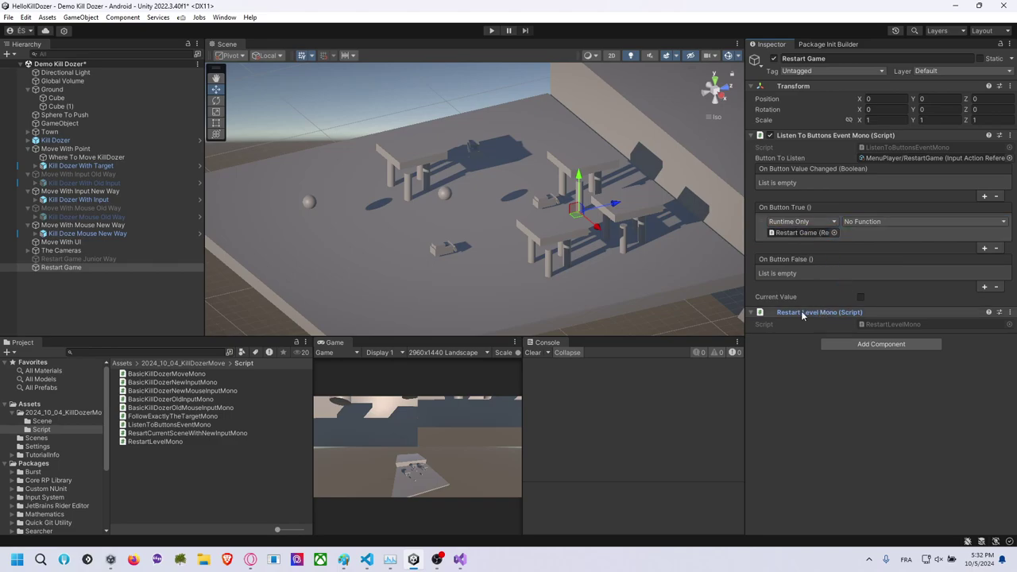
{"action": "left_click", "coordinate": [810, 234]}
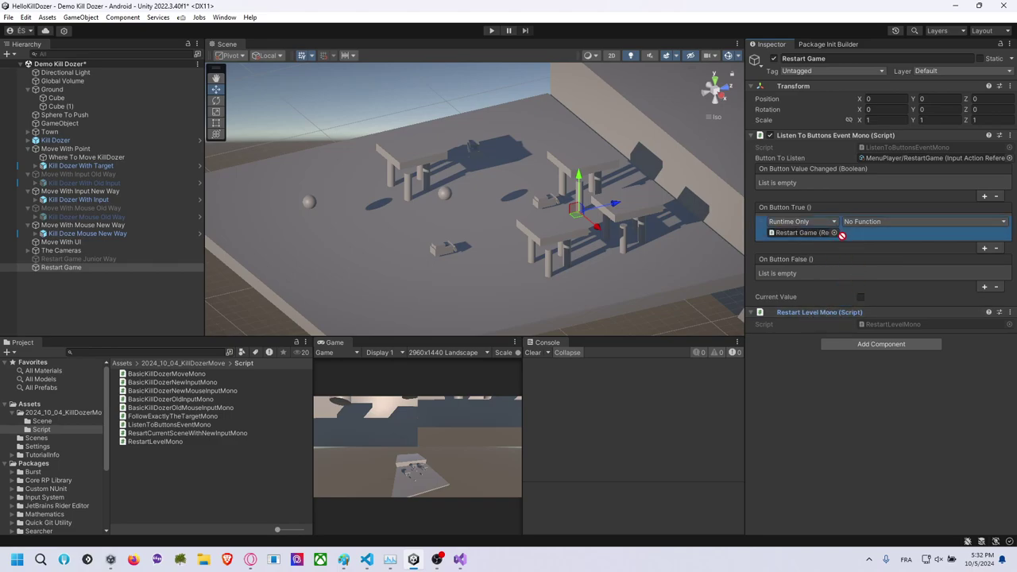
{"action": "left_click", "coordinate": [874, 222]}
{"action": "mouse_move", "coordinate": [894, 275]}
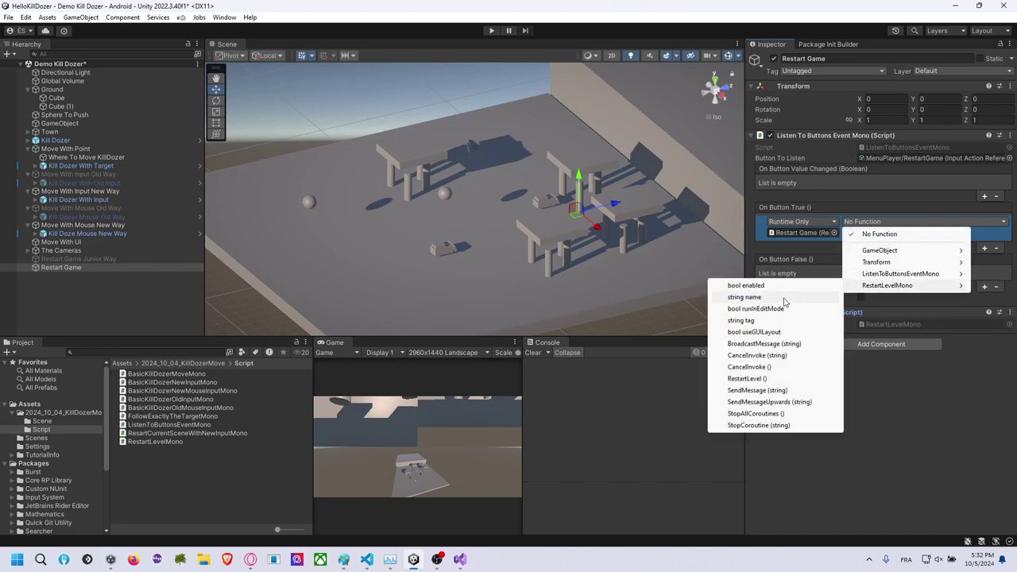
{"action": "left_click", "coordinate": [759, 387]}
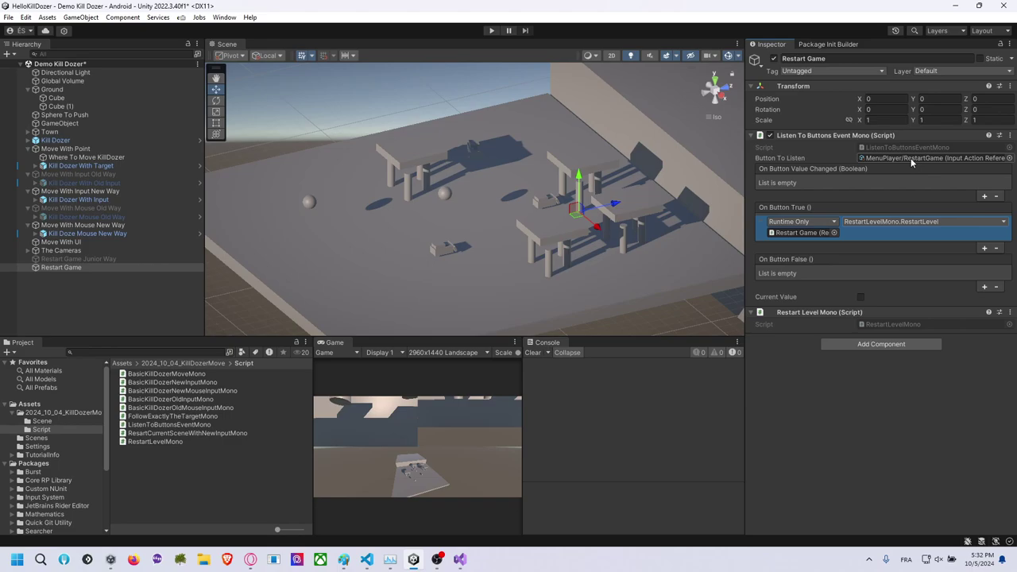
{"action": "left_click", "coordinate": [821, 399]}
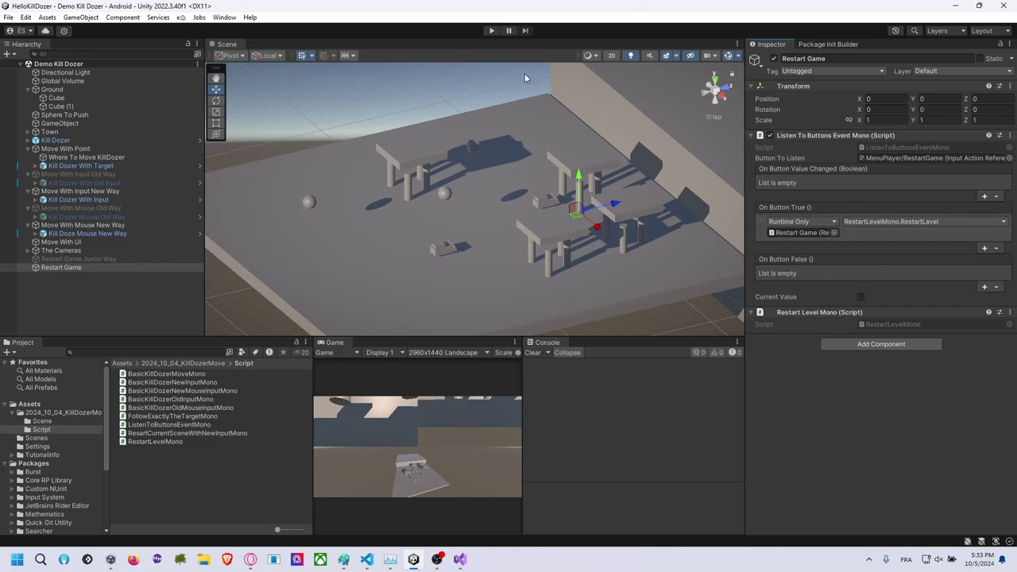
Enter Play mode and test restarting via the Restart Level context command and the R key.
{"action": "left_click", "coordinate": [492, 32]}
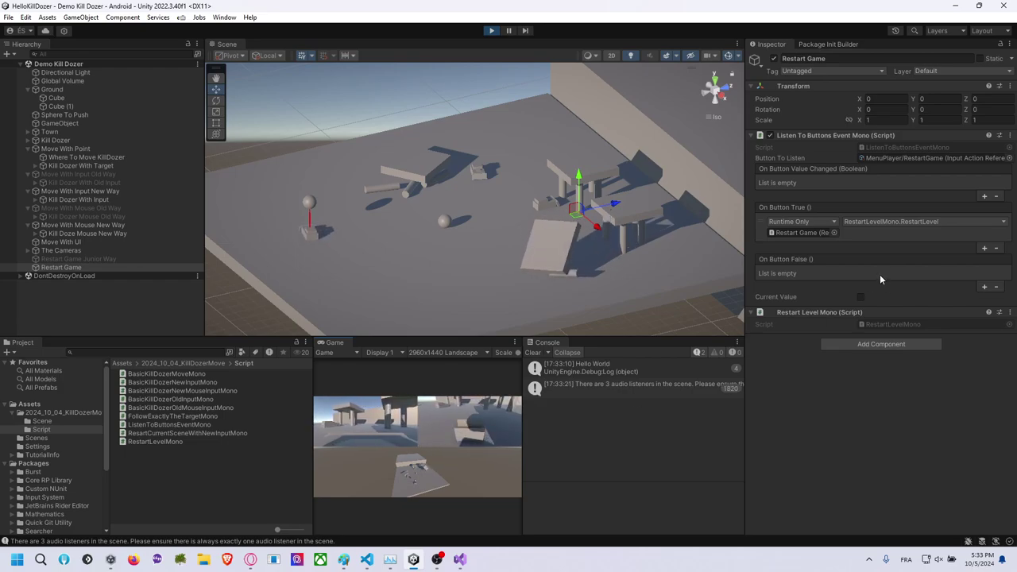
{"action": "right_click", "coordinate": [841, 315]}
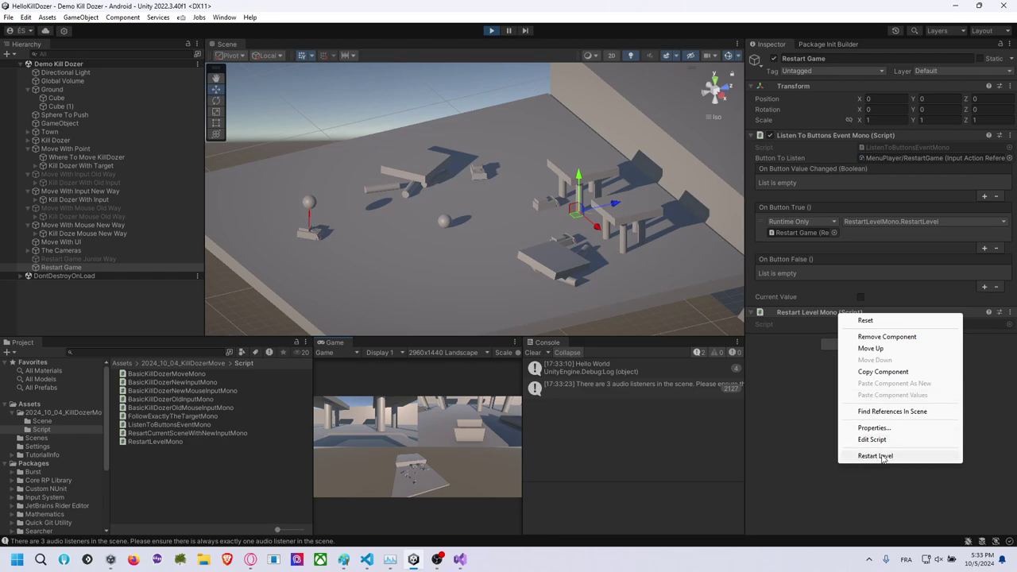
{"action": "left_click", "coordinate": [866, 458]}
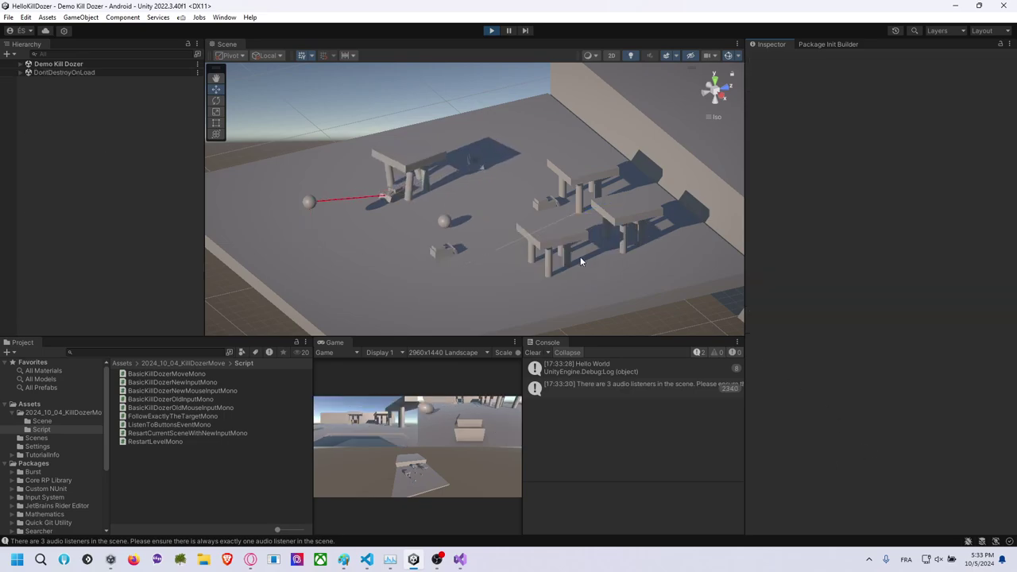
{"action": "left_click", "coordinate": [561, 242]}
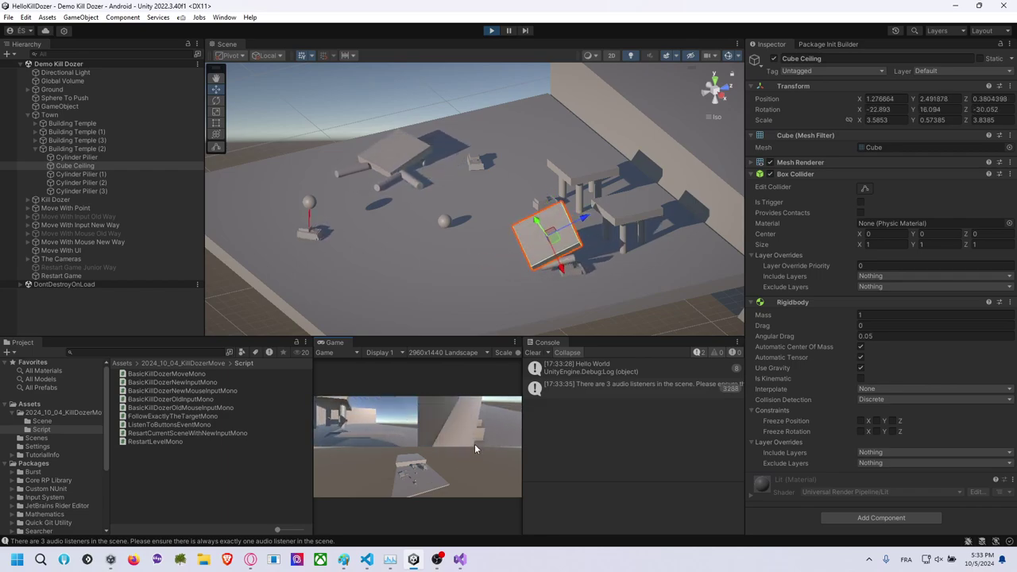
{"action": "key", "text": "r"}
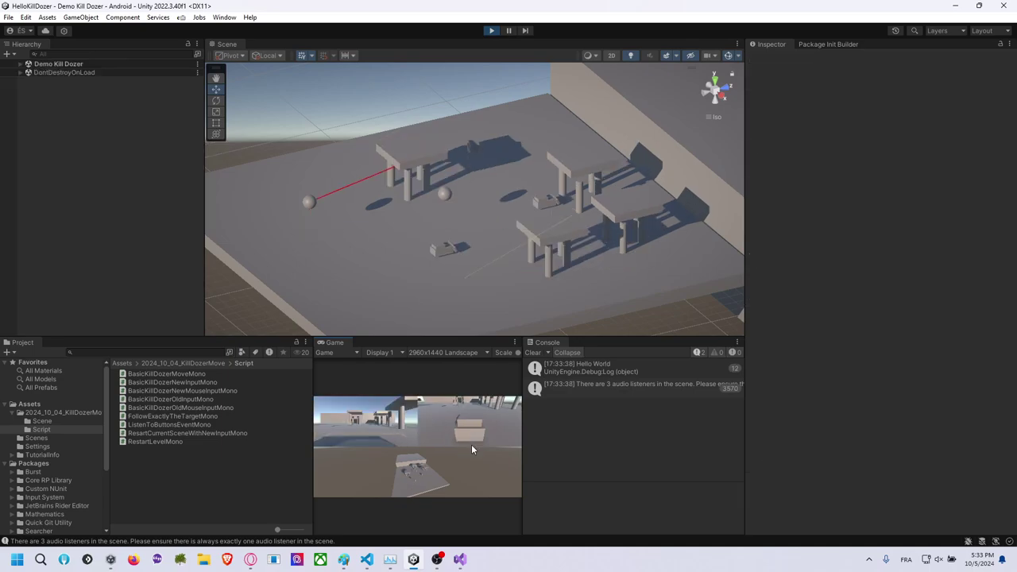
{"action": "key", "text": "r"}
{"action": "key", "text": "r"}
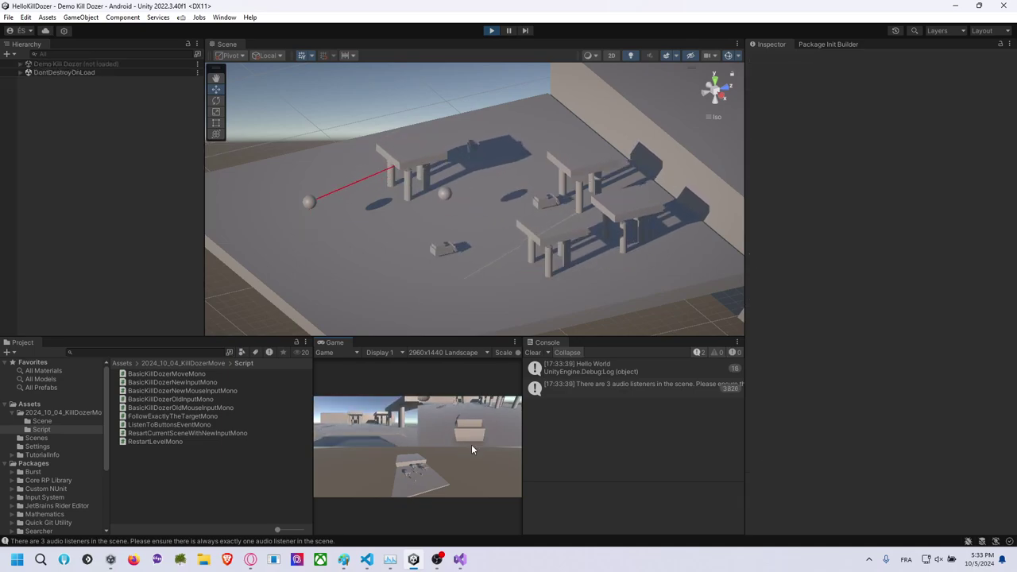
{"action": "key", "text": "r"}
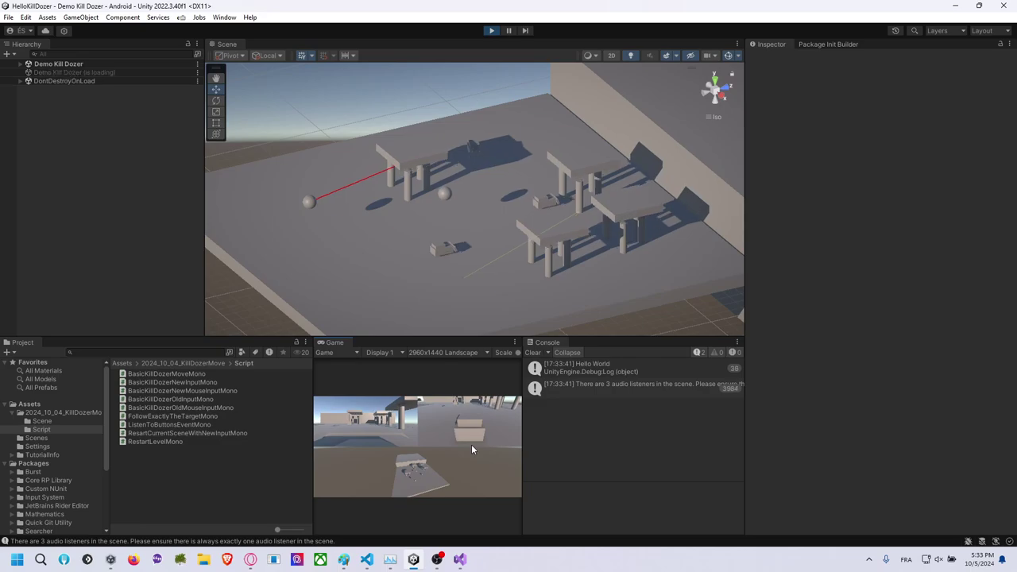
{"action": "key", "text": "r"}
{"action": "key", "text": "r"}
{"action": "key", "text": "r"}
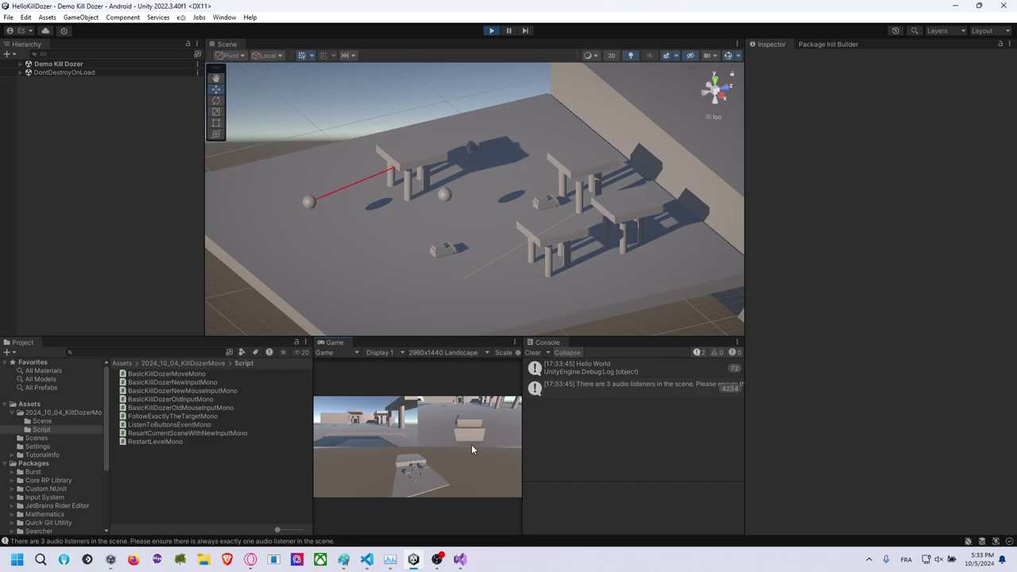
{"action": "key", "text": "r"}
{"action": "key", "text": "r"}
{"action": "key", "text": "r"}
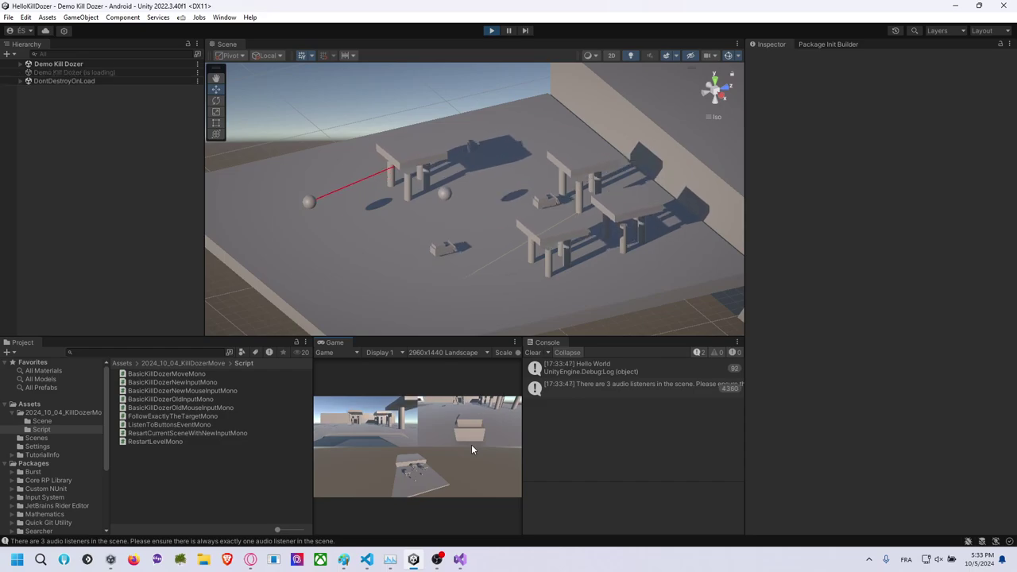
Clear the Console, show the full 3-audio-listeners warning, and widen the Console panel.
{"action": "left_click", "coordinate": [538, 359]}
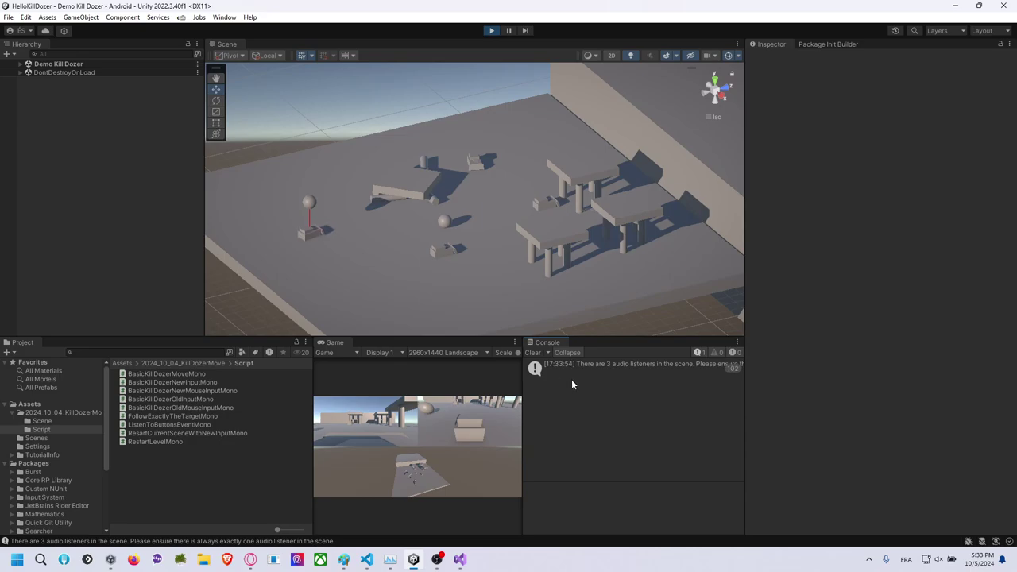
{"action": "left_click", "coordinate": [624, 370]}
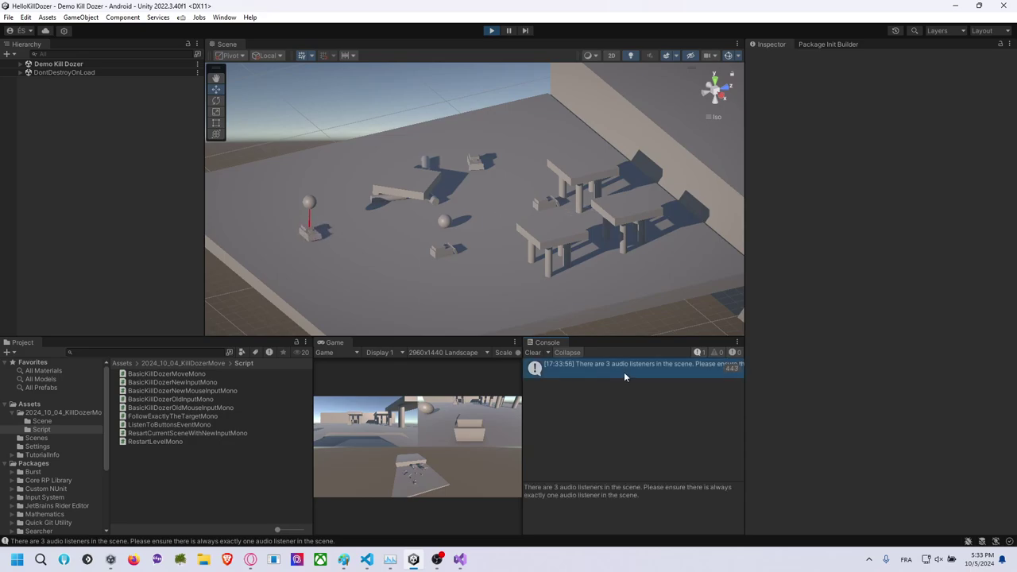
{"action": "left_click_drag", "start_coordinate": [743, 407], "coordinate": [818, 409]}
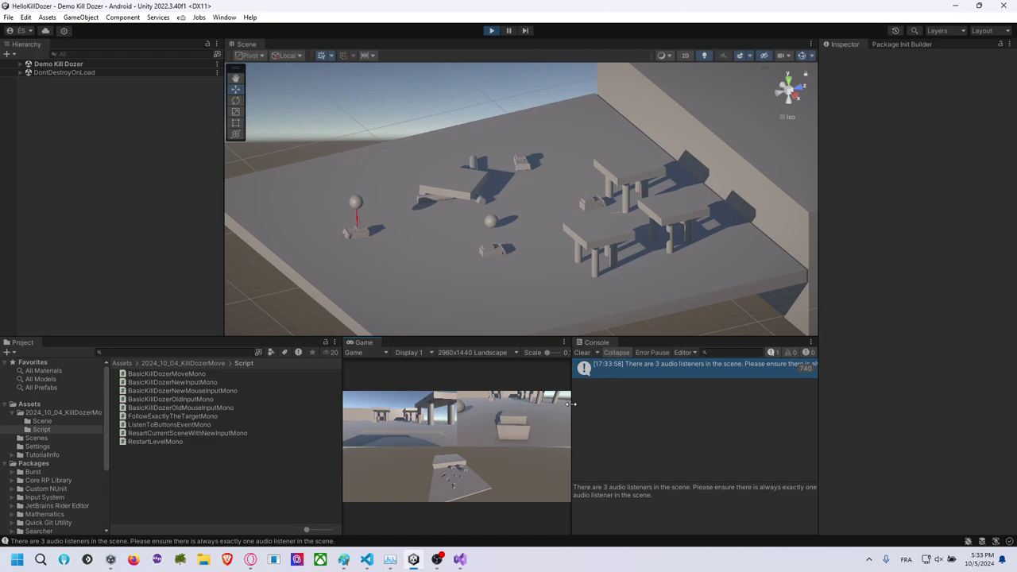
{"action": "left_click_drag", "start_coordinate": [567, 409], "coordinate": [467, 412]}
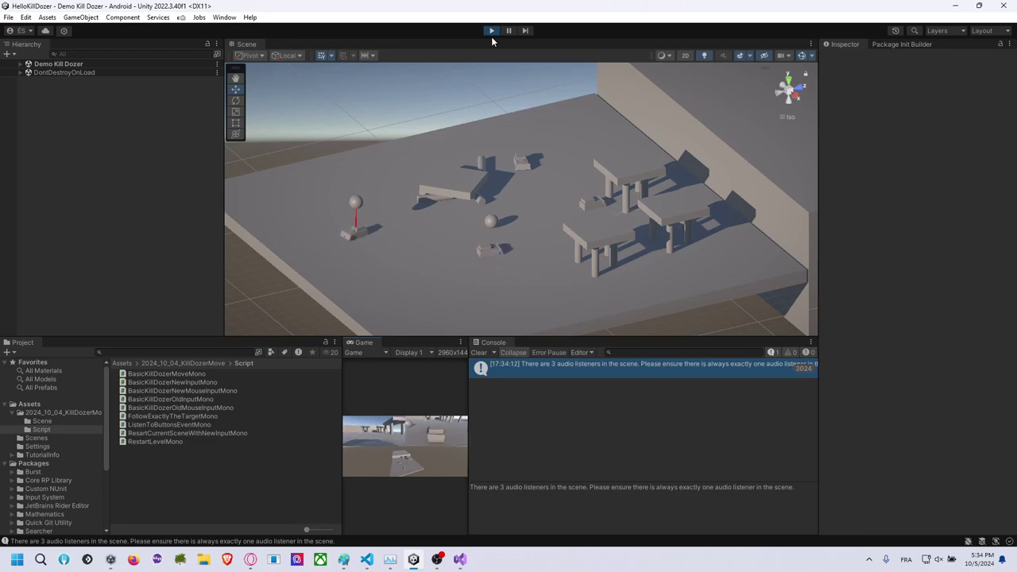
Stop Play mode, filter the Hierarchy by AudioListener, and remove Camera Map View's Audio Listener.
{"action": "left_click", "coordinate": [491, 31]}
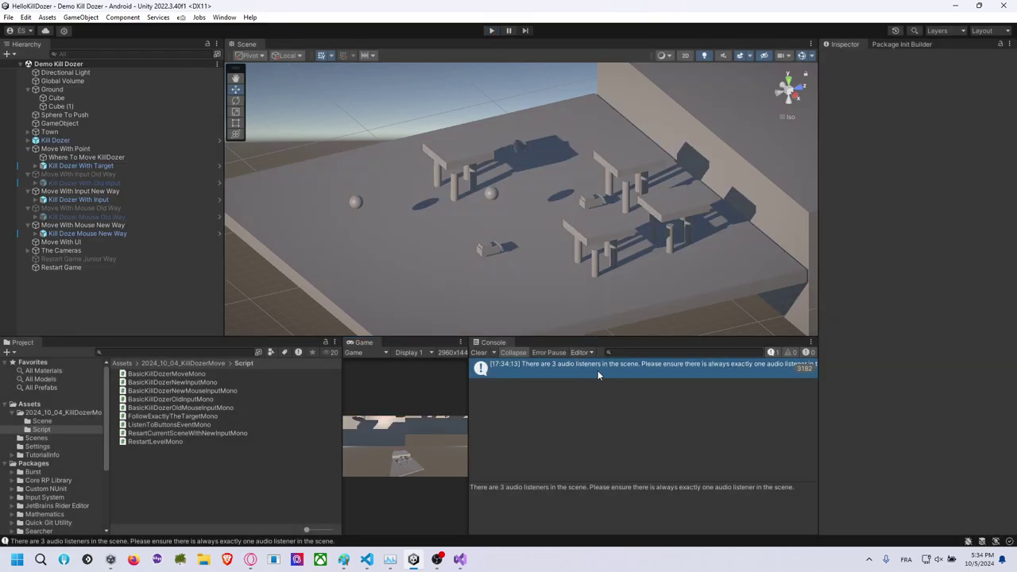
{"action": "left_click", "coordinate": [161, 54]}
{"action": "type", "text": "oL"}
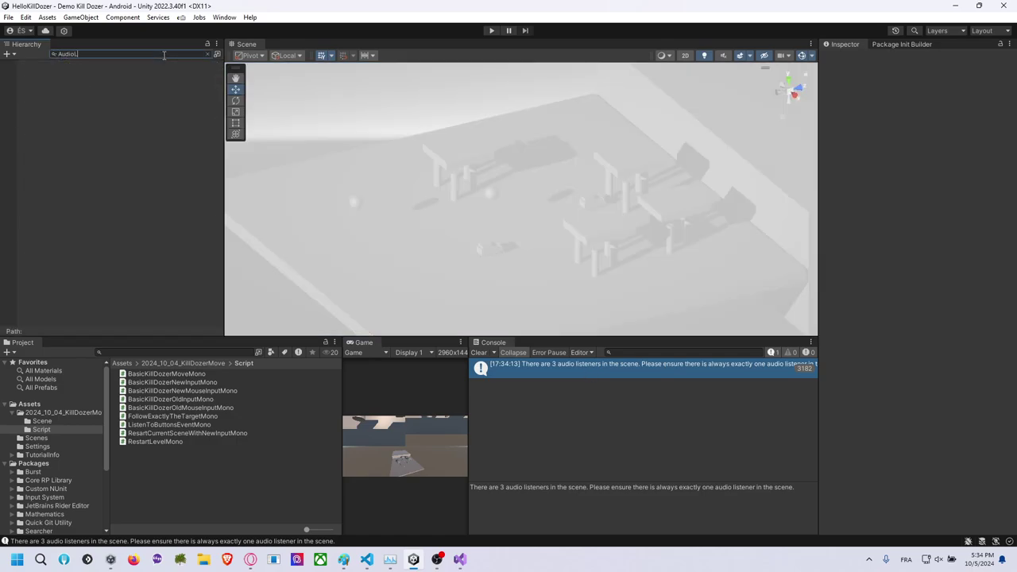
{"action": "type", "text": "istener"}
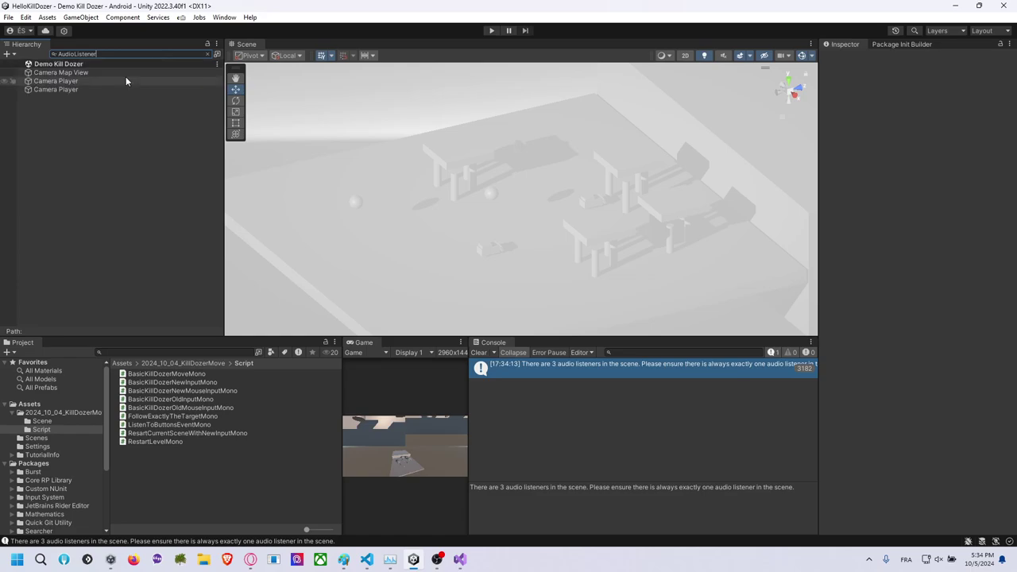
{"action": "left_click", "coordinate": [135, 72]}
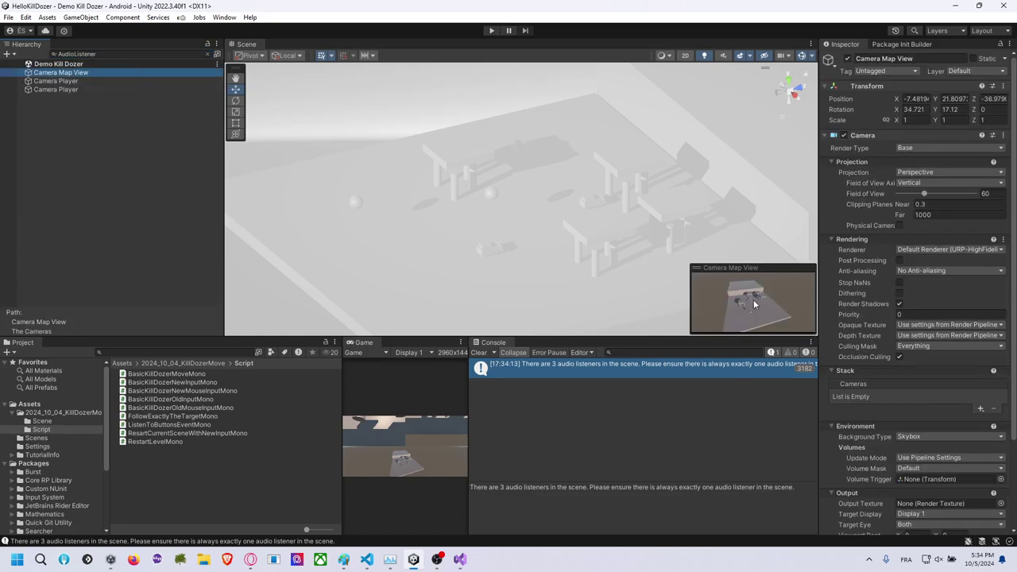
{"action": "scroll", "coordinate": [839, 356], "scroll_direction": "down", "scroll_amount": 1}
{"action": "scroll", "coordinate": [839, 356], "scroll_direction": "down", "scroll_amount": 2}
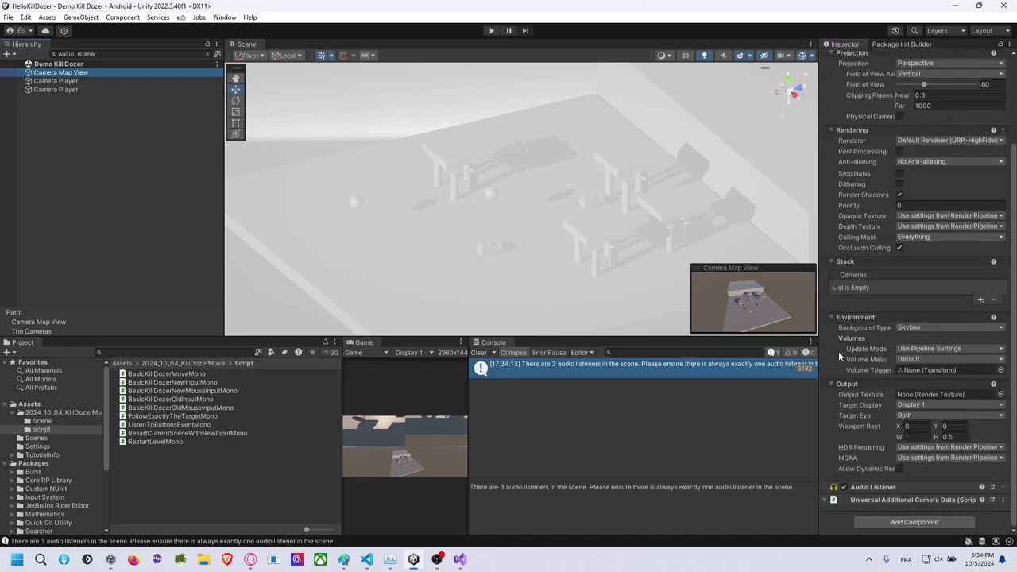
{"action": "right_click", "coordinate": [894, 487]}
{"action": "left_click", "coordinate": [914, 392]}
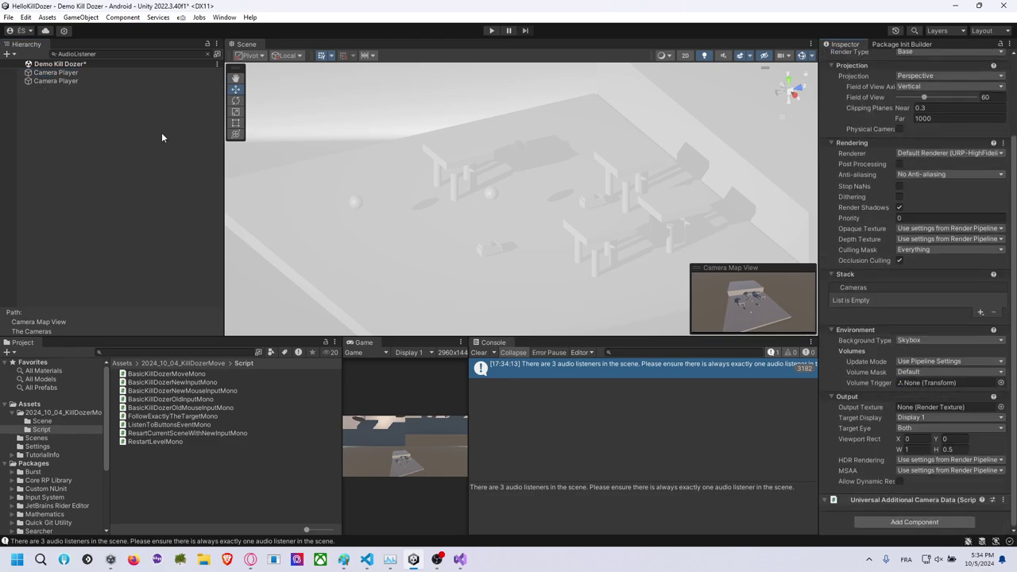
Remove the Audio Listener from one Camera Player, then clear the Hierarchy search filter.
{"action": "left_click", "coordinate": [89, 79]}
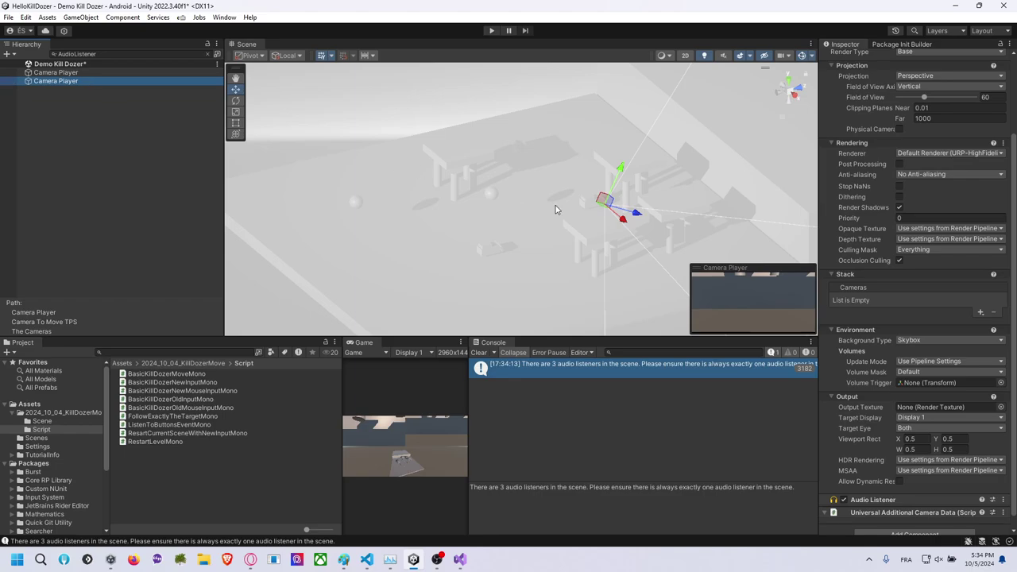
{"action": "key", "text": "f"}
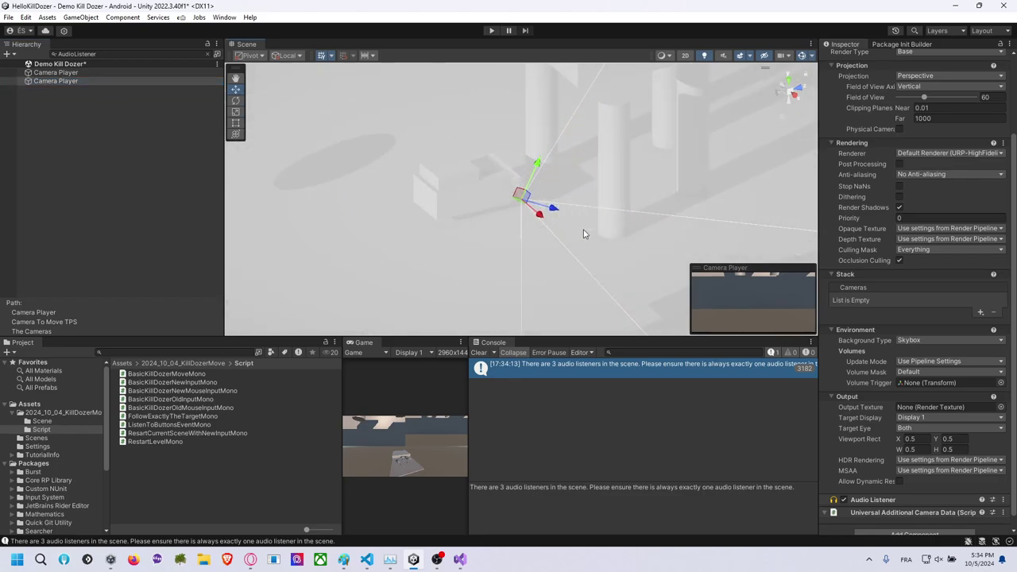
{"action": "left_click_drag", "start_coordinate": [584, 233], "coordinate": [521, 179], "text": "alt"}
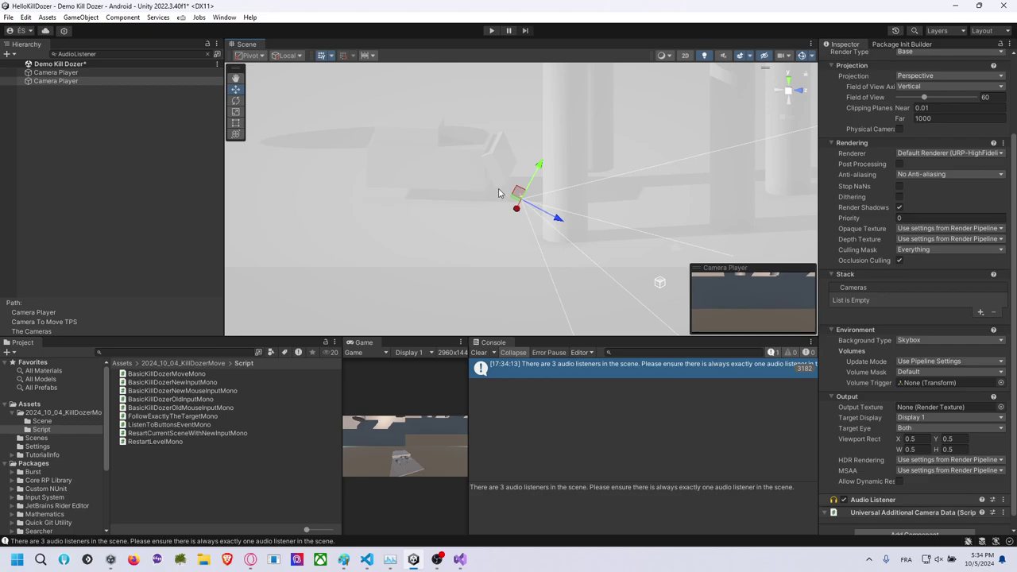
{"action": "left_click", "coordinate": [111, 74]}
{"action": "middle_click_drag", "start_coordinate": [630, 229], "coordinate": [570, 189]}
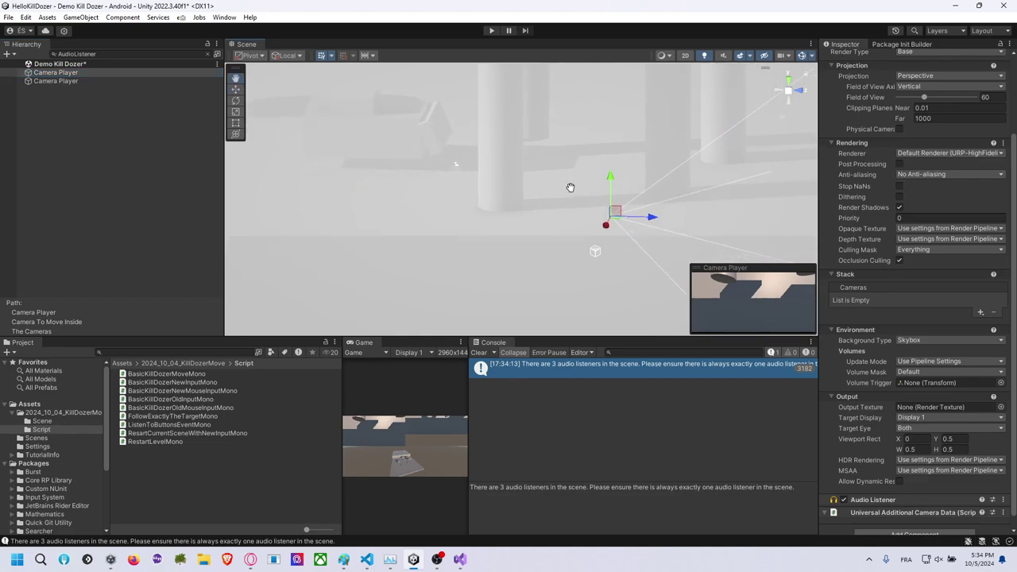
{"action": "right_click", "coordinate": [874, 499]}
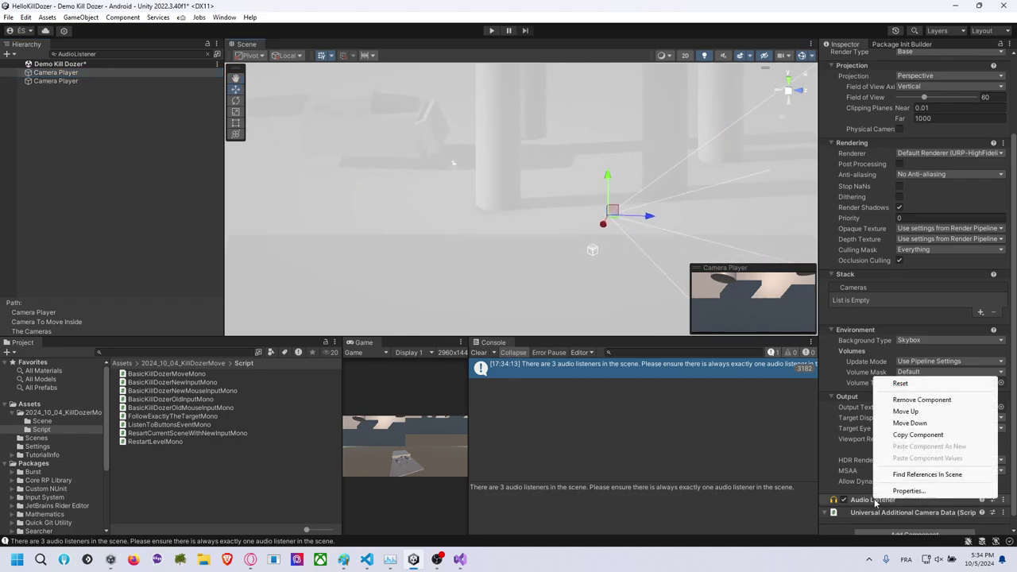
{"action": "left_click", "coordinate": [906, 400]}
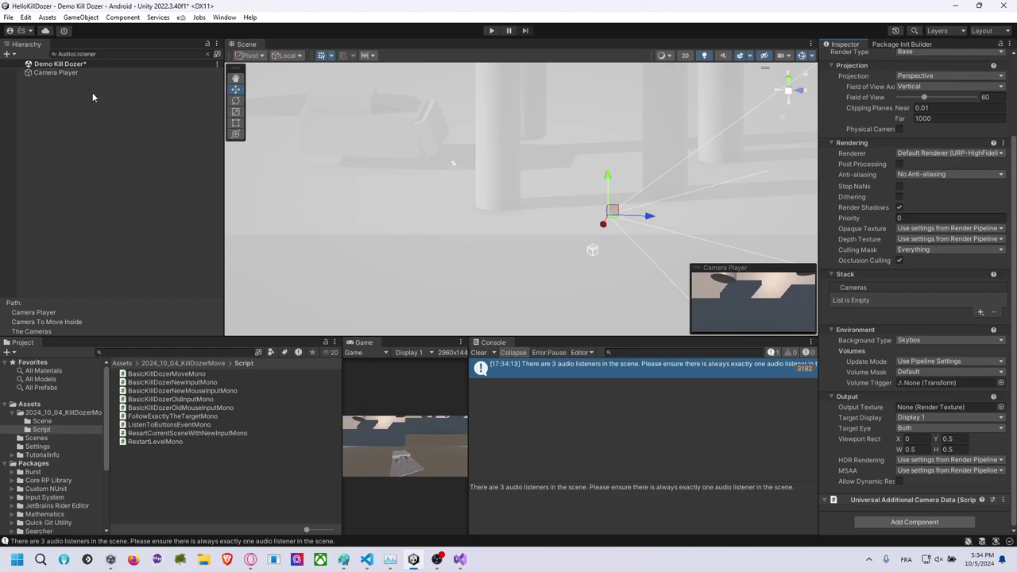
{"action": "left_click", "coordinate": [111, 55]}
{"action": "left_click", "coordinate": [92, 115]}
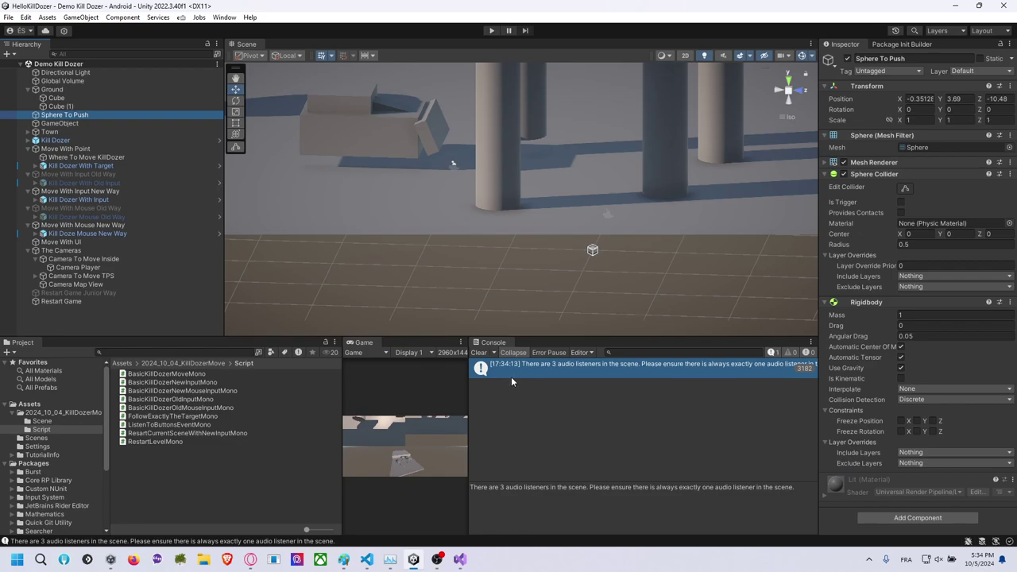
Clear the Console, play-test the level with no listener warning, stop, and select Restart Game.
{"action": "left_click", "coordinate": [478, 352]}
{"action": "left_click", "coordinate": [492, 31]}
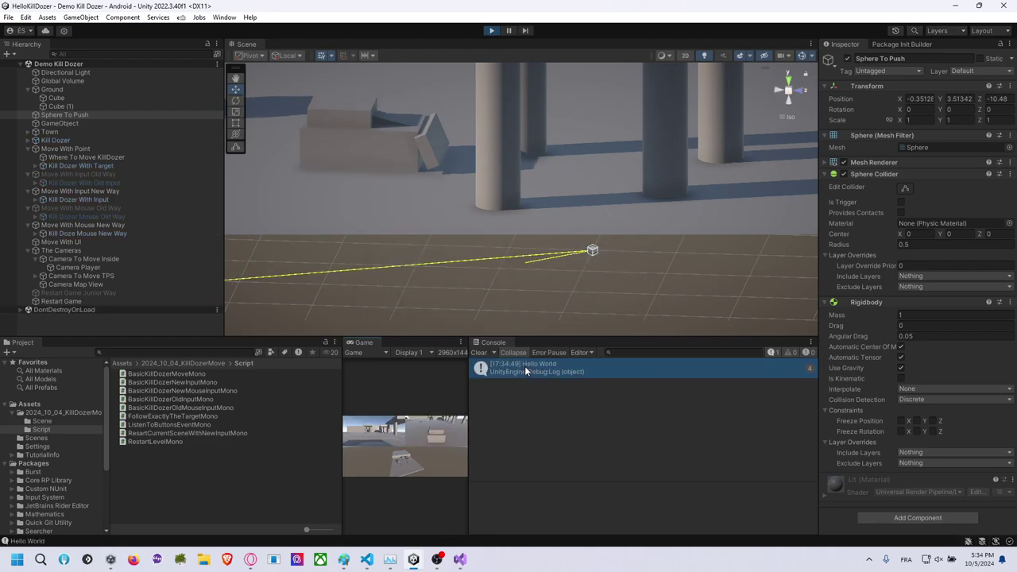
{"action": "scroll", "coordinate": [513, 231], "scroll_direction": "down", "scroll_amount": 3}
{"action": "scroll", "coordinate": [513, 229], "scroll_direction": "down", "scroll_amount": 5}
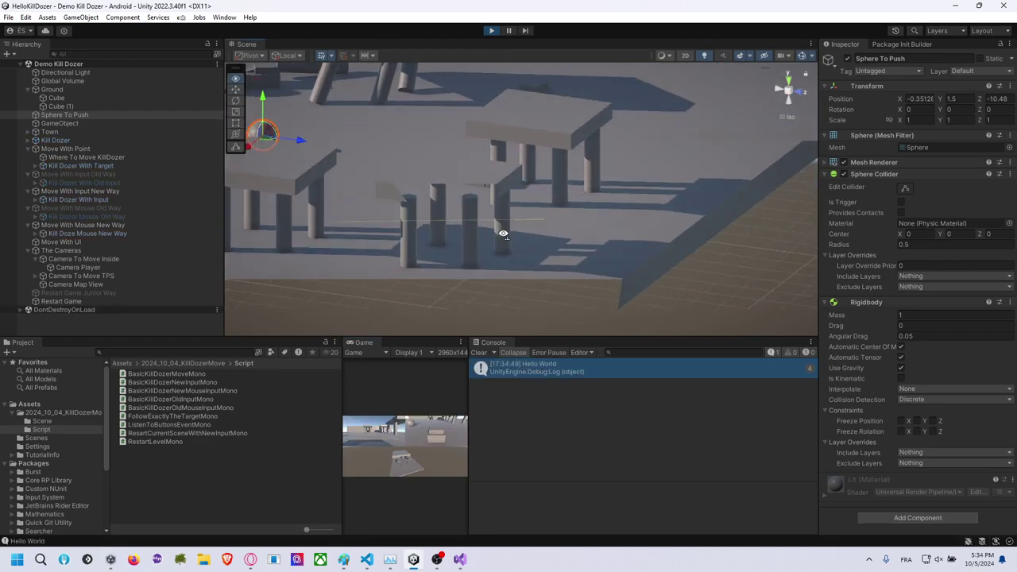
{"action": "mouse_move", "coordinate": [513, 229]}
{"action": "right_mouse_down"}
{"action": "mouse_move", "coordinate": [686, 327]}
{"action": "mouse_move", "coordinate": [606, 188]}
{"action": "right_mouse_up"}
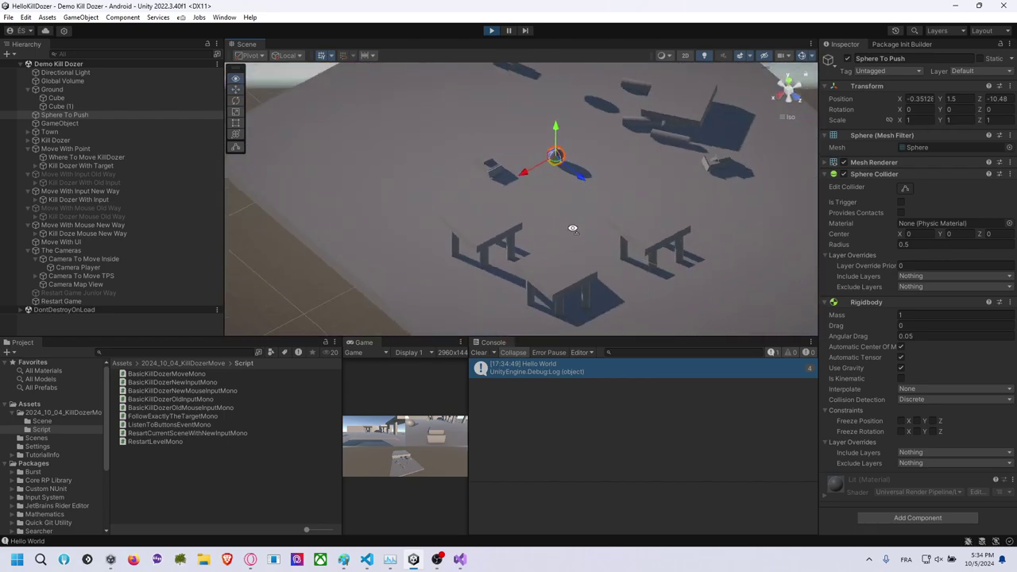
{"action": "middle_click_drag", "start_coordinate": [606, 187], "coordinate": [580, 184]}
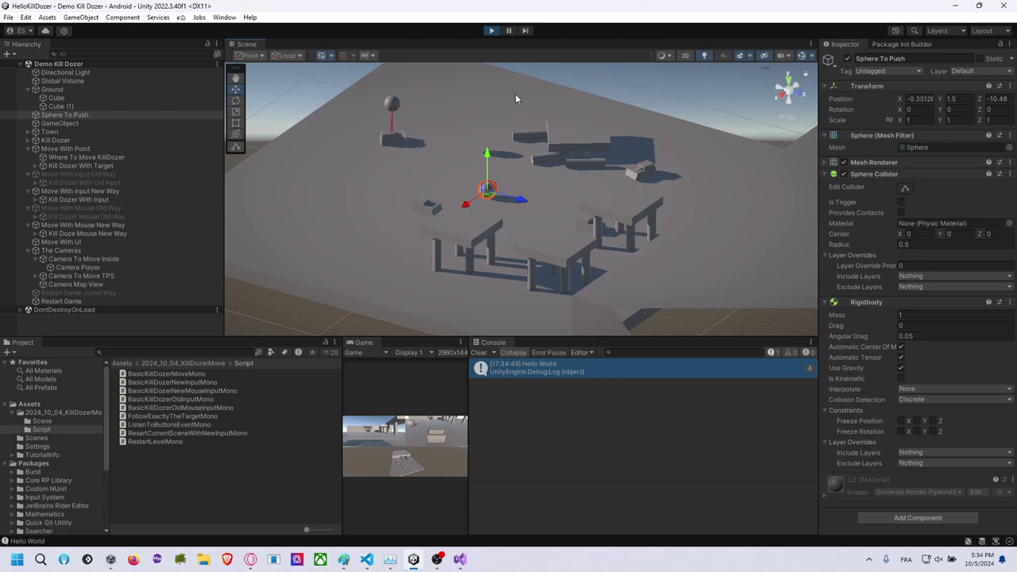
{"action": "left_click", "coordinate": [492, 32]}
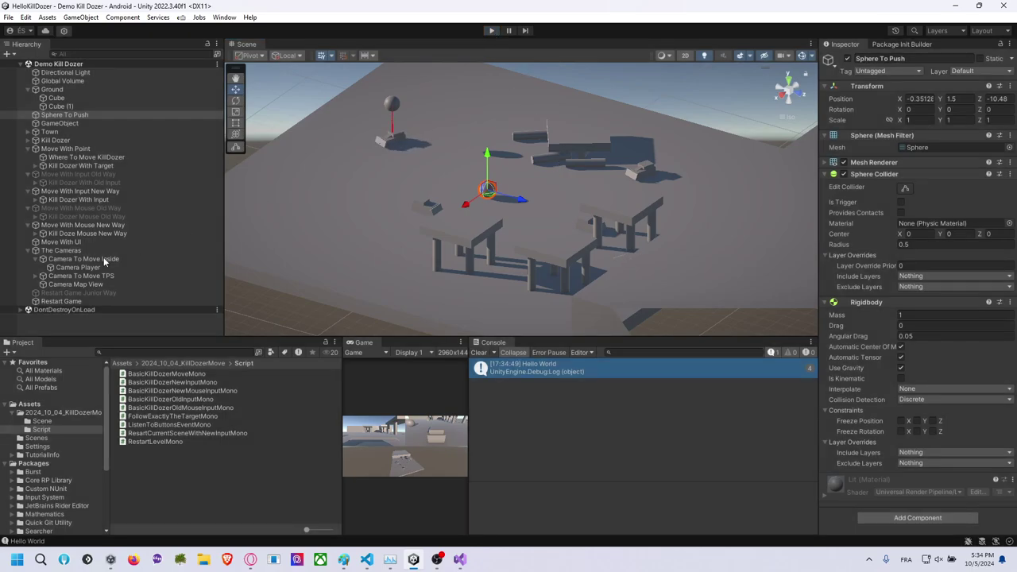
{"action": "left_click", "coordinate": [137, 300]}
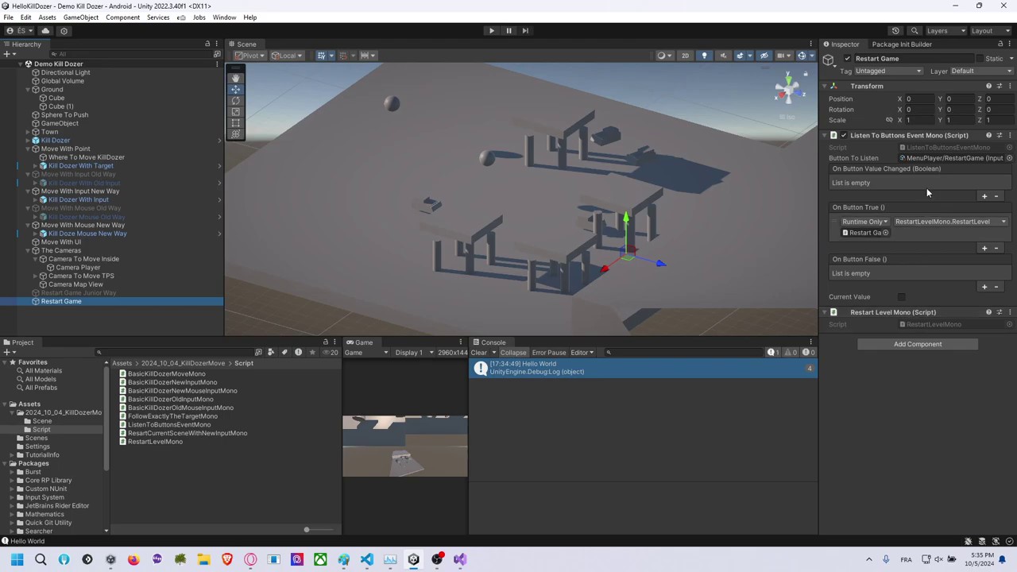
Open ListenToButtonsEventMono, undo a started 'public void SetValueToTrue()' method, and save the script.
{"action": "double_click", "coordinate": [928, 146]}
{"action": "scroll", "coordinate": [185, 293], "scroll_direction": "up", "scroll_amount": 5}
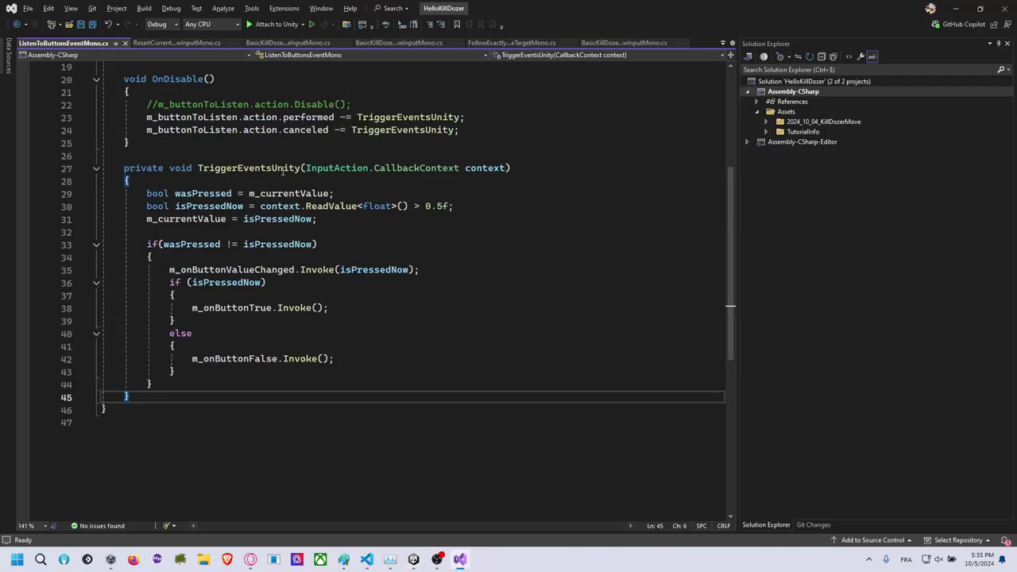
{"action": "scroll", "coordinate": [185, 293], "scroll_direction": "up", "scroll_amount": 4}
{"action": "scroll", "coordinate": [204, 264], "scroll_direction": "down", "scroll_amount": 1}
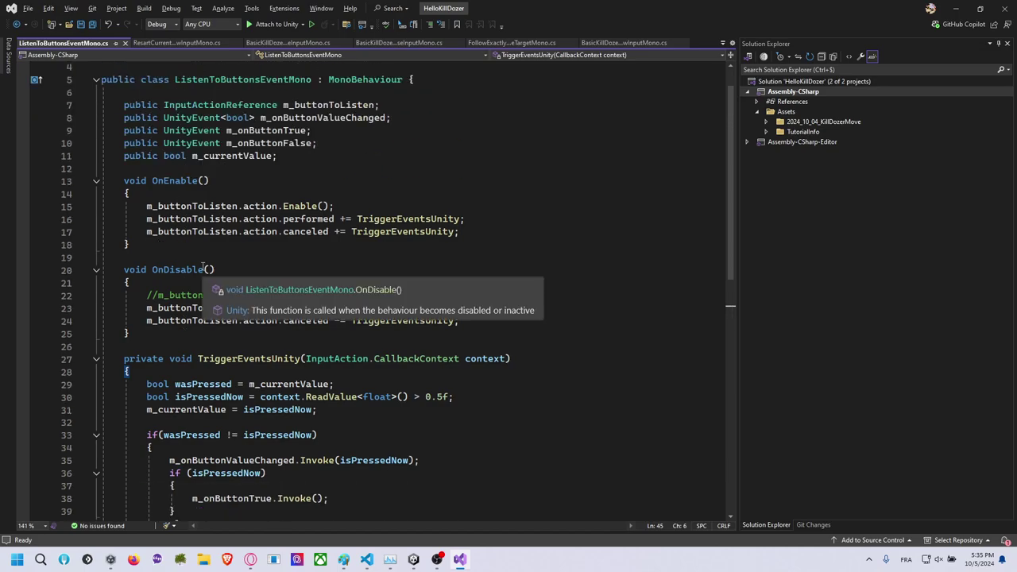
{"action": "left_click", "coordinate": [178, 334]}
{"action": "key", "text": "Return"}
{"action": "key", "text": "Return"}
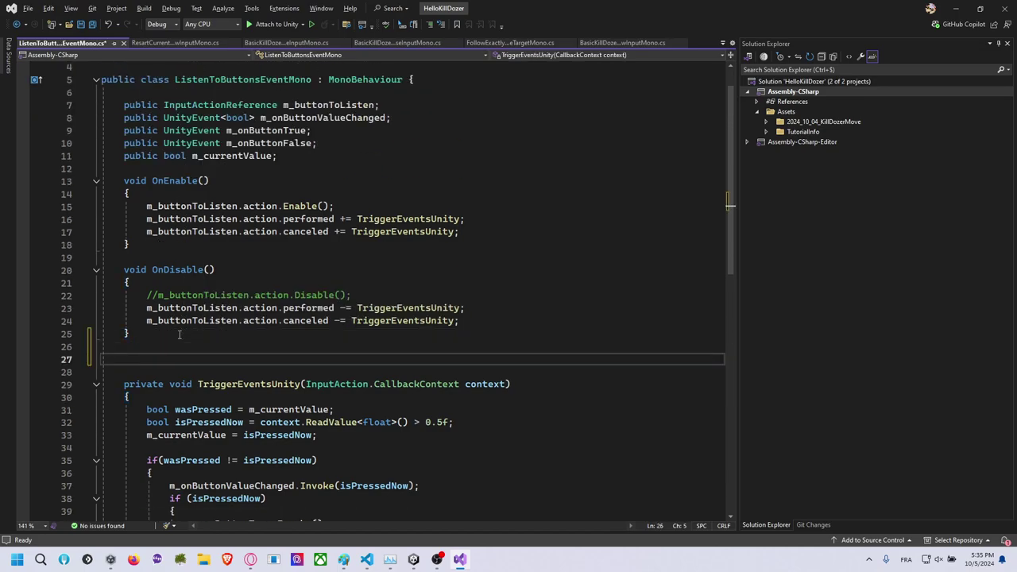
{"action": "type", "text": "public void "}
{"action": "type", "text": "SetValueToT"}
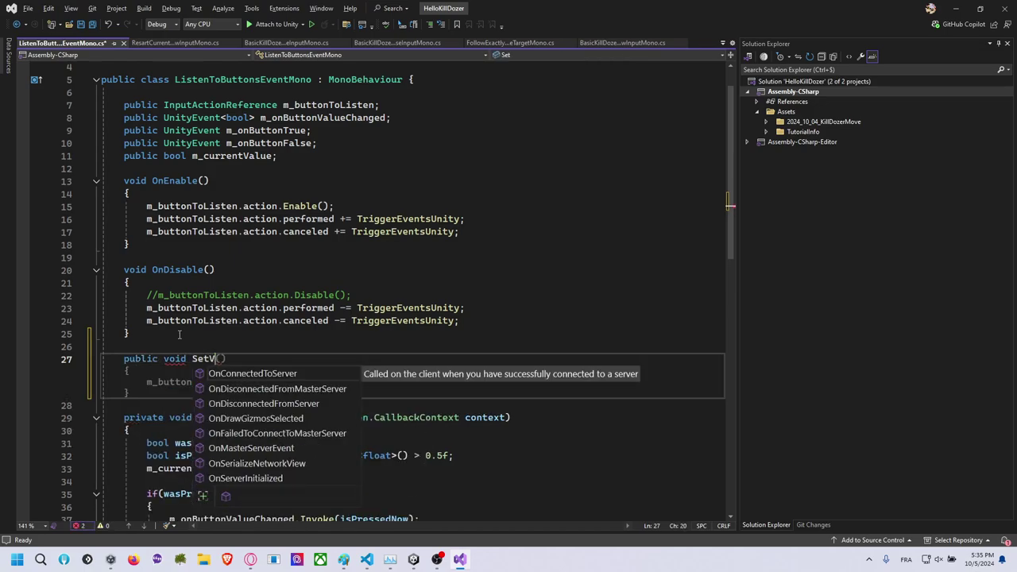
{"action": "type", "text": "rue"}
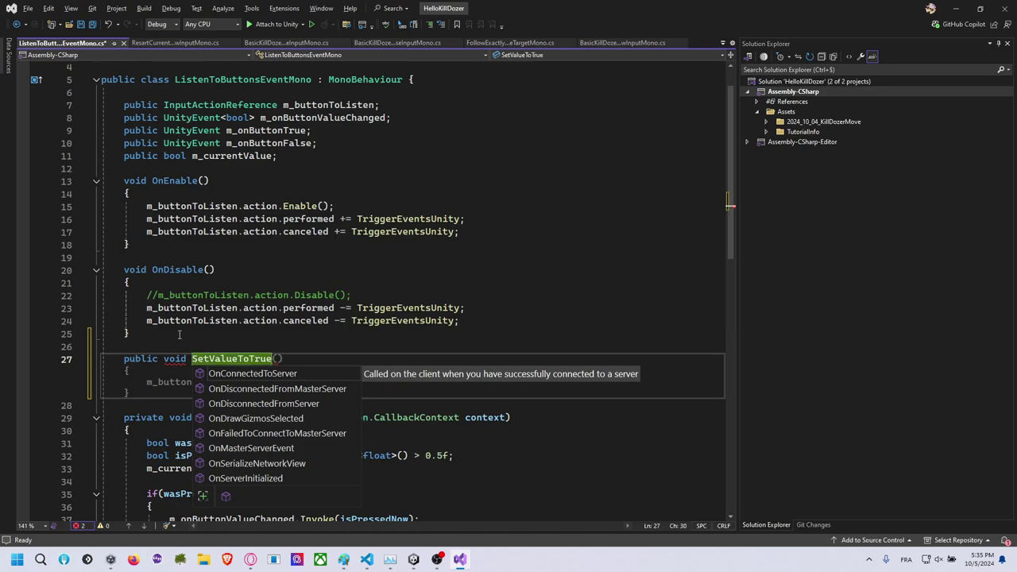
{"action": "type", "text": "("}
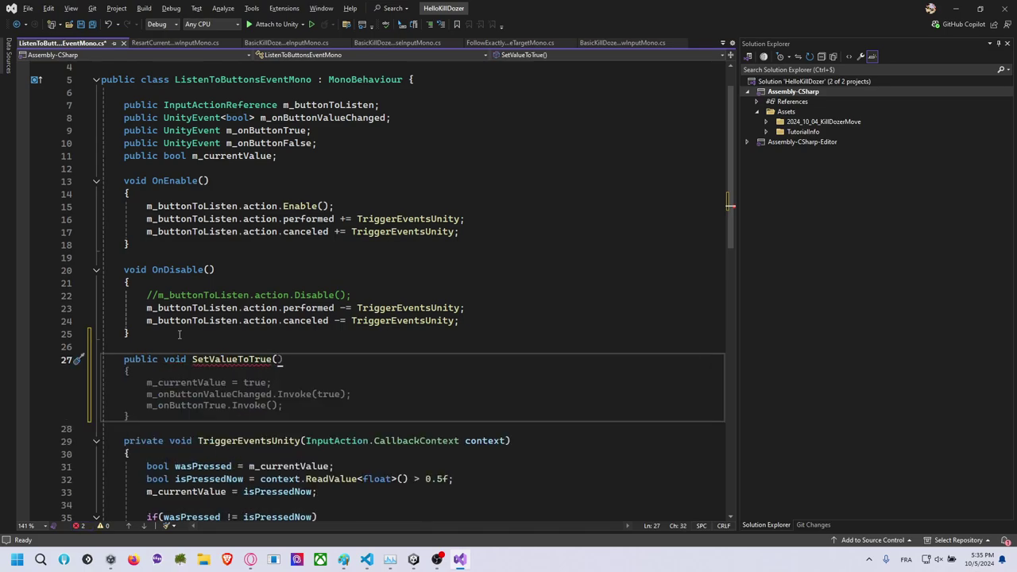
{"action": "key", "text": "ctrl+z"}
{"action": "key", "text": "ctrl+z"}
{"action": "key", "text": "ctrl+z"}
{"action": "key", "text": "ctrl+z"}
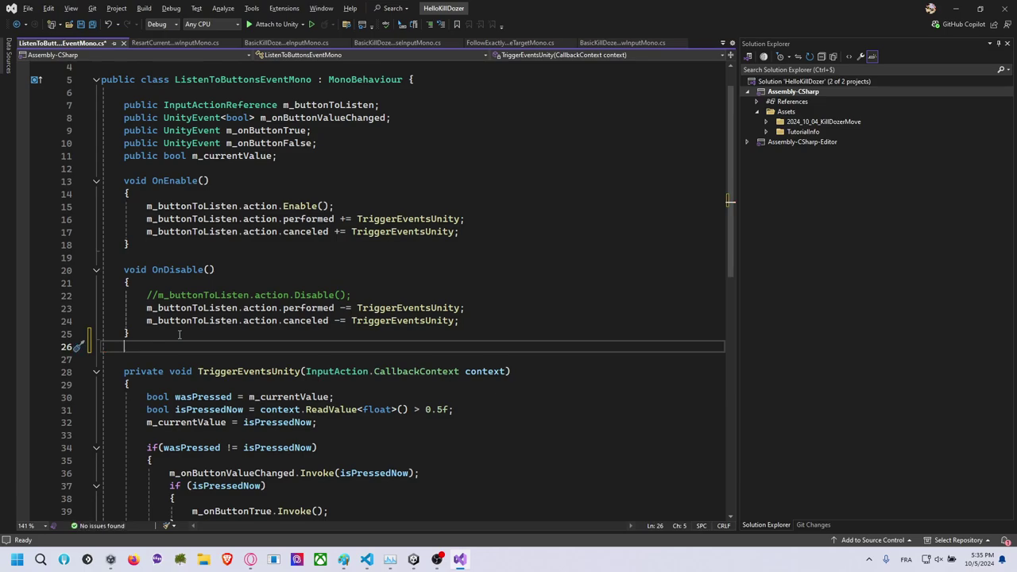
{"action": "key", "text": "ctrl+s"}
Review the UnityEvent and bool fields on lines 8–9, then return to Unity.
{"action": "key", "text": "Up"}
{"action": "key", "text": "Down"}
{"action": "key", "text": "Down"}
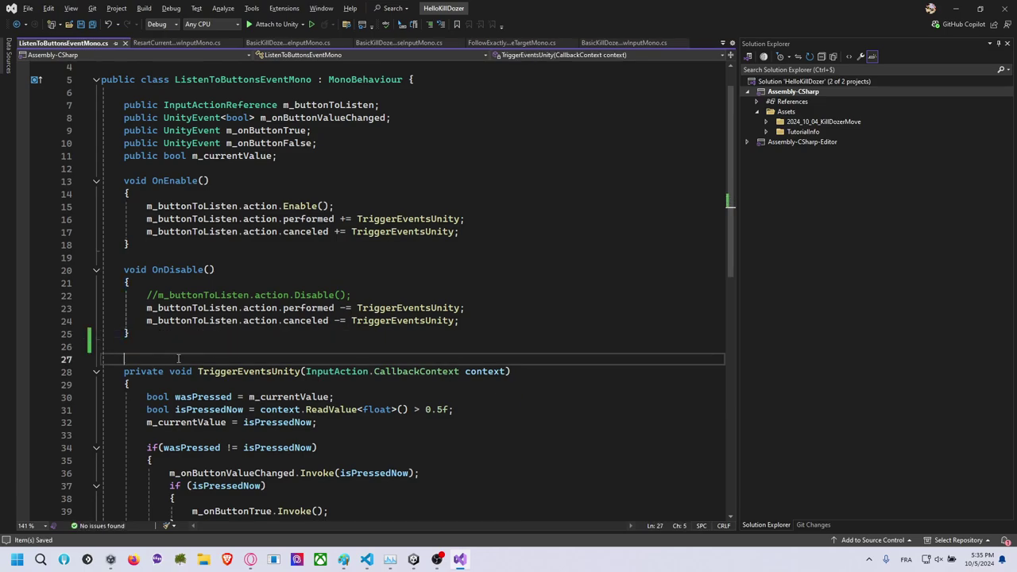
{"action": "key", "text": "Up"}
{"action": "key", "text": "Down"}
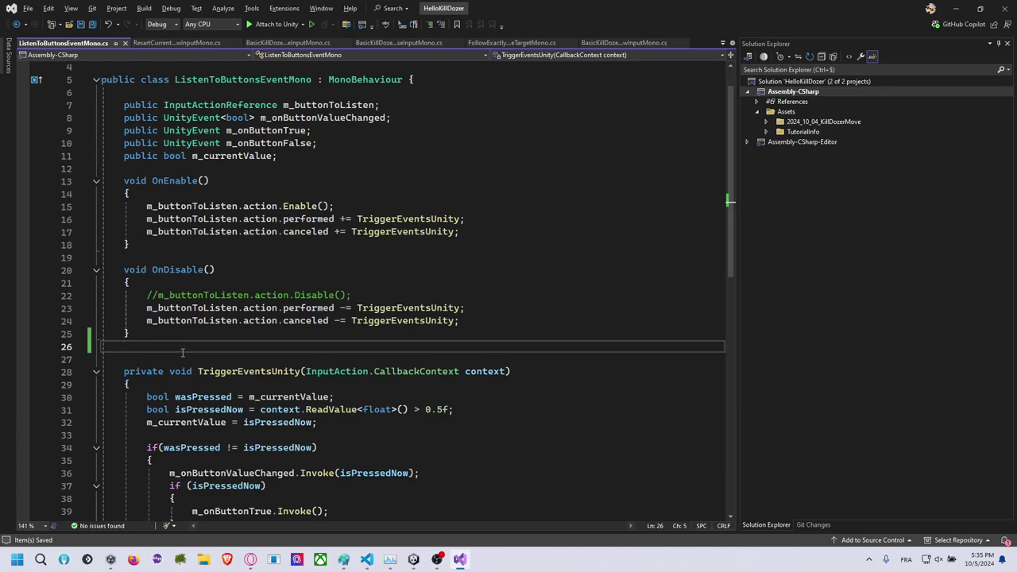
{"action": "key", "text": "Up"}
{"action": "key", "text": "Down"}
{"action": "key", "text": "alt+Tab"}
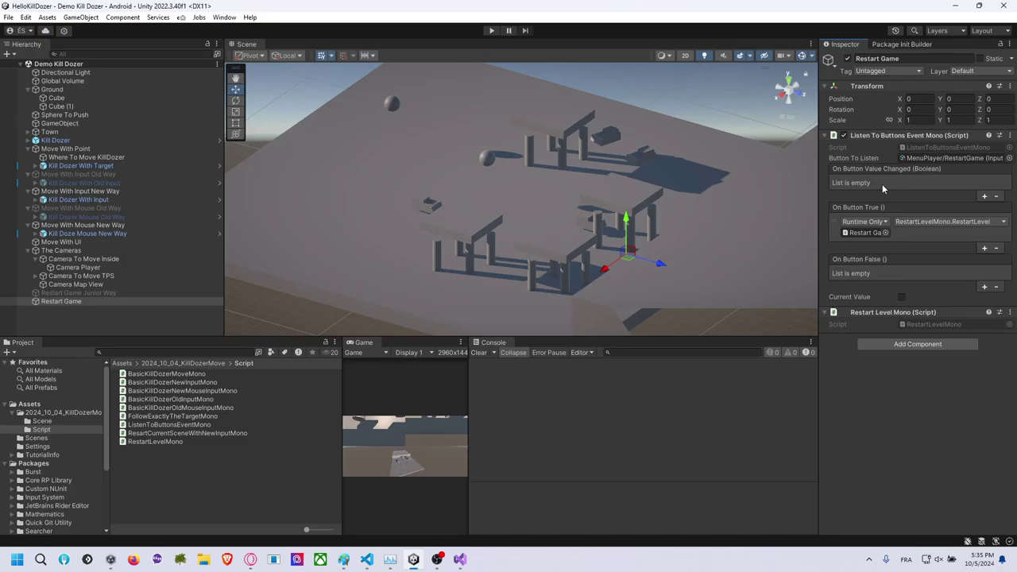
{"action": "key", "text": "alt+Tab"}
{"action": "double_click", "coordinate": [197, 131]}
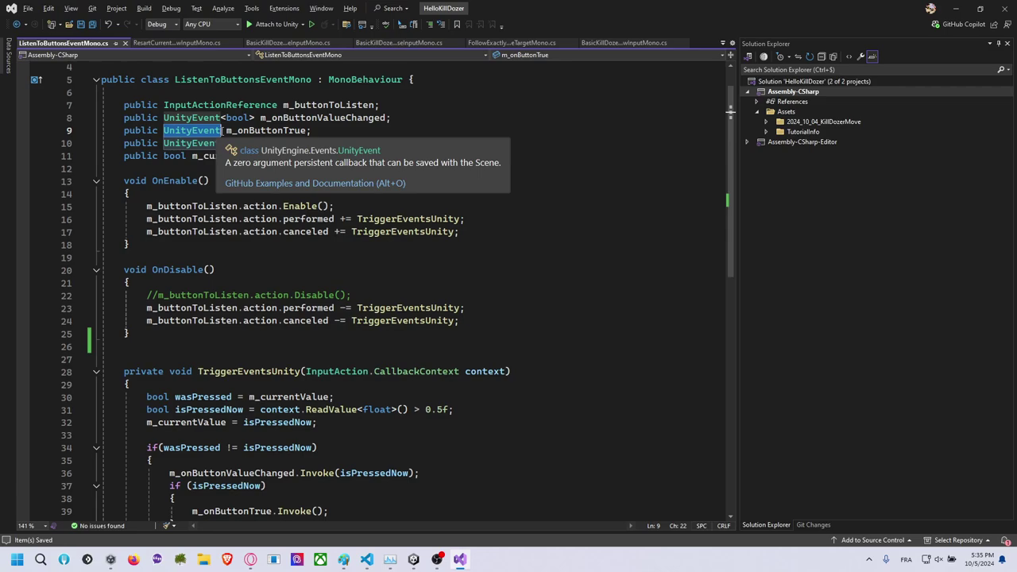
{"action": "double_click", "coordinate": [237, 118]}
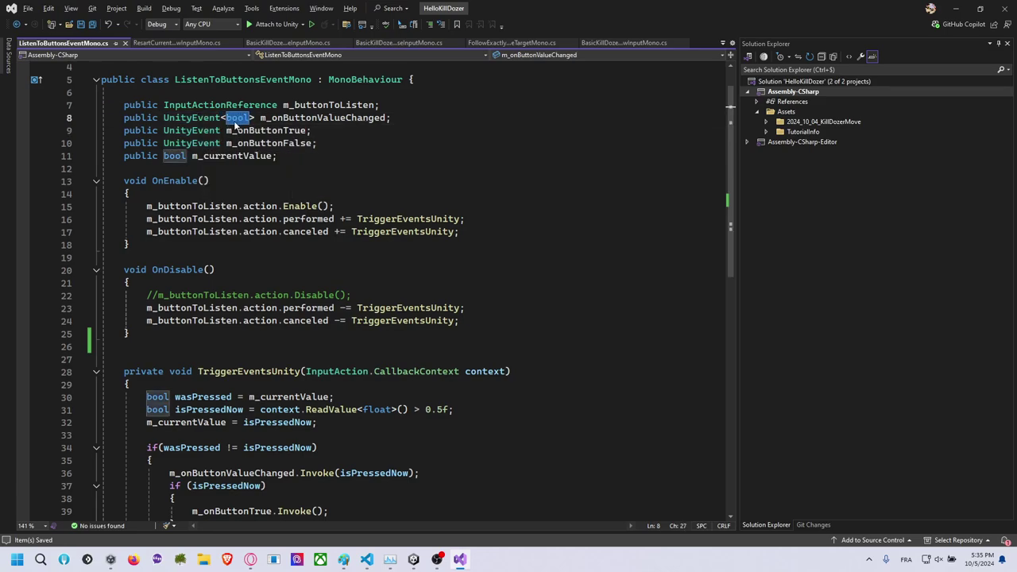
{"action": "key", "text": "alt+Tab"}
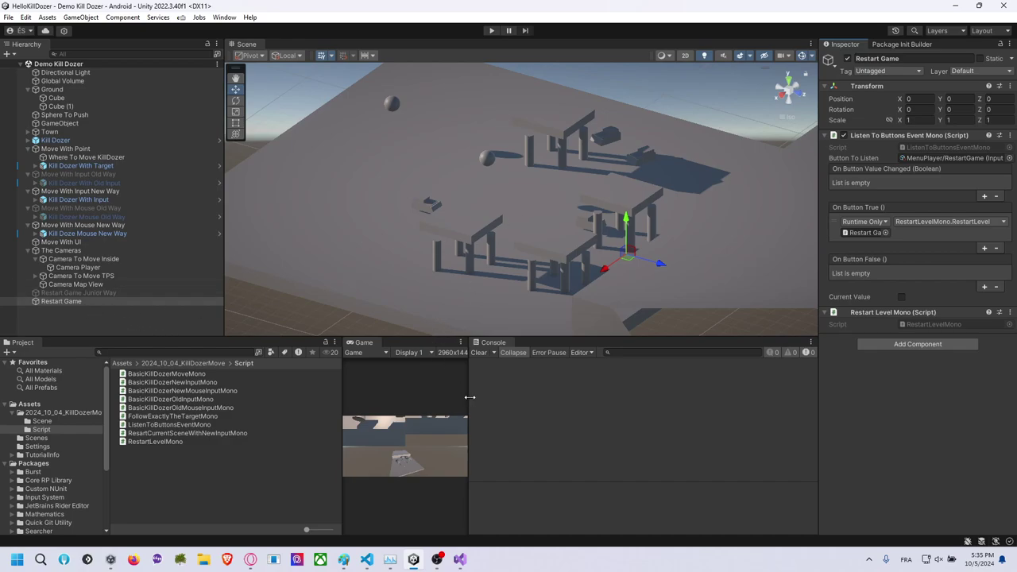
Widen the Game view, then duplicate Kill Dozer under Move With UI as 'Kill Dozer With UI'.
{"action": "left_click_drag", "start_coordinate": [470, 397], "coordinate": [666, 398]}
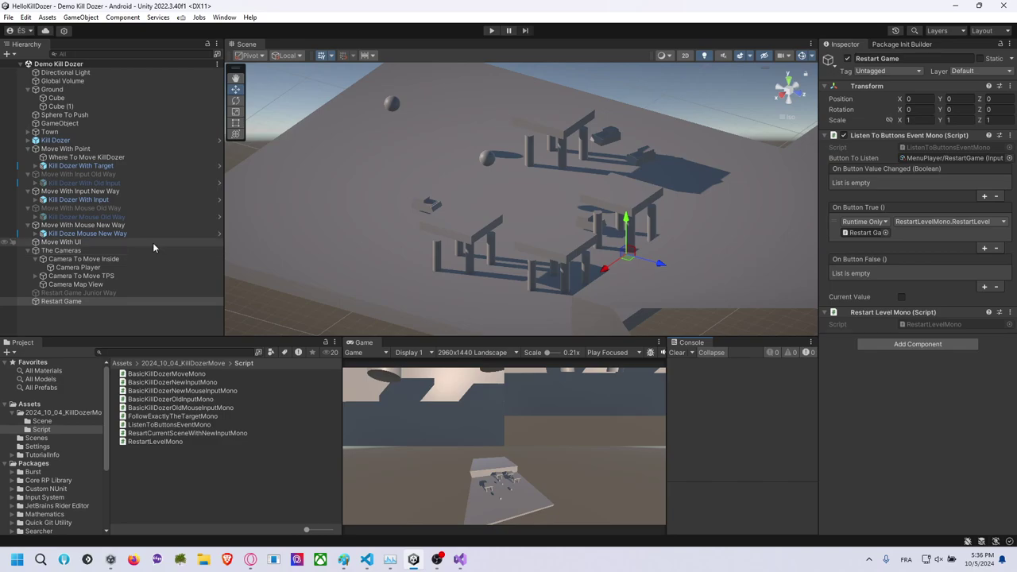
{"action": "left_click", "coordinate": [110, 233]}
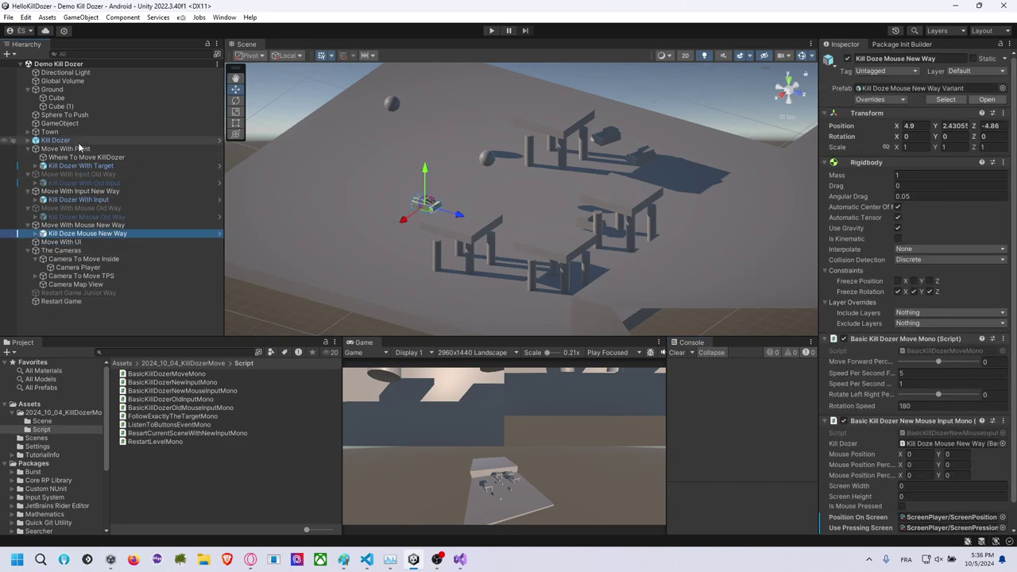
{"action": "left_click", "coordinate": [56, 140]}
{"action": "key", "text": "ctrl+d"}
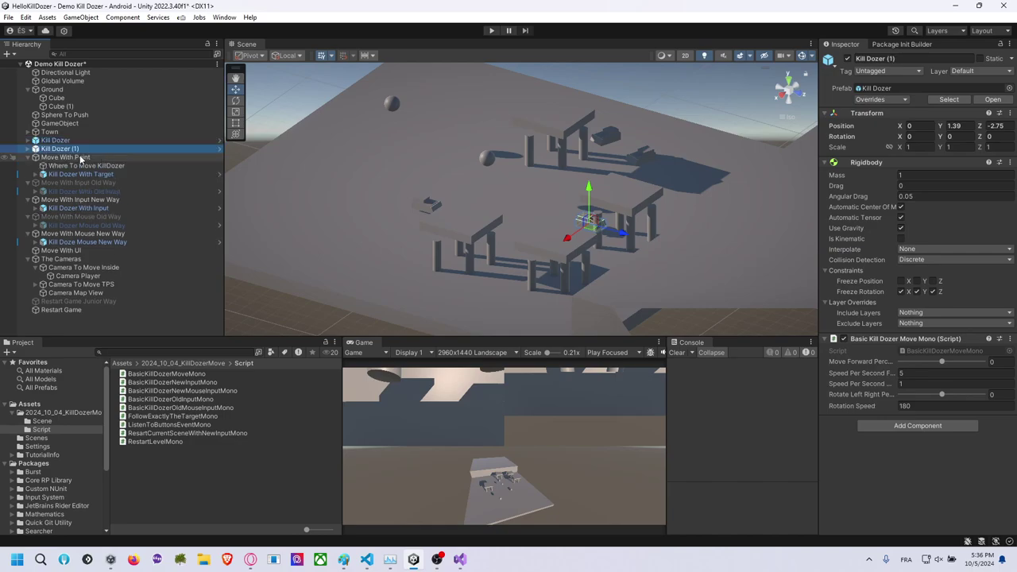
{"action": "left_click_drag", "start_coordinate": [80, 159], "coordinate": [78, 251]}
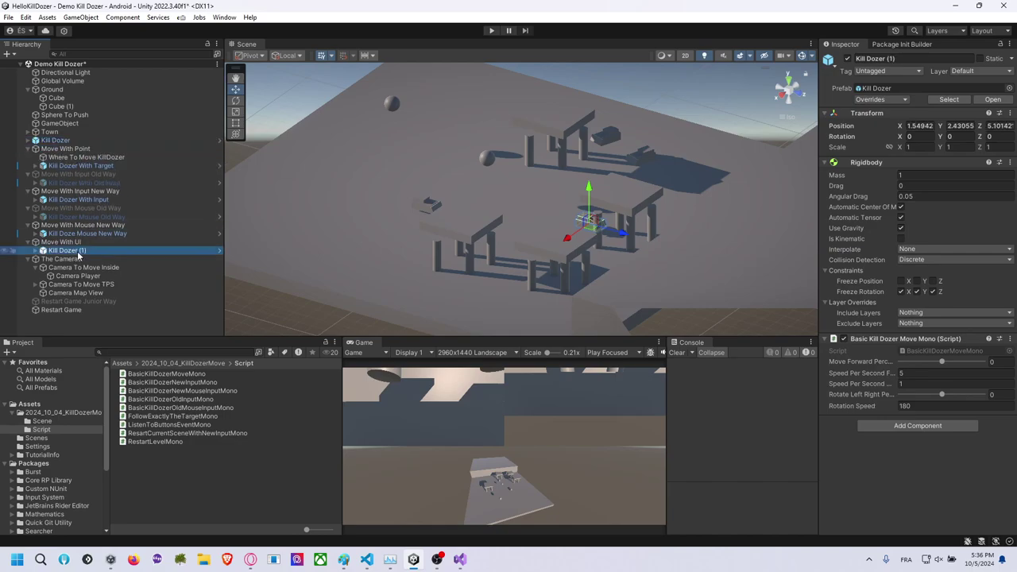
{"action": "key", "text": "F2"}
{"action": "key", "text": "BackSpace"}
{"action": "key", "text": "BackSpace"}
{"action": "key", "text": "BackSpace"}
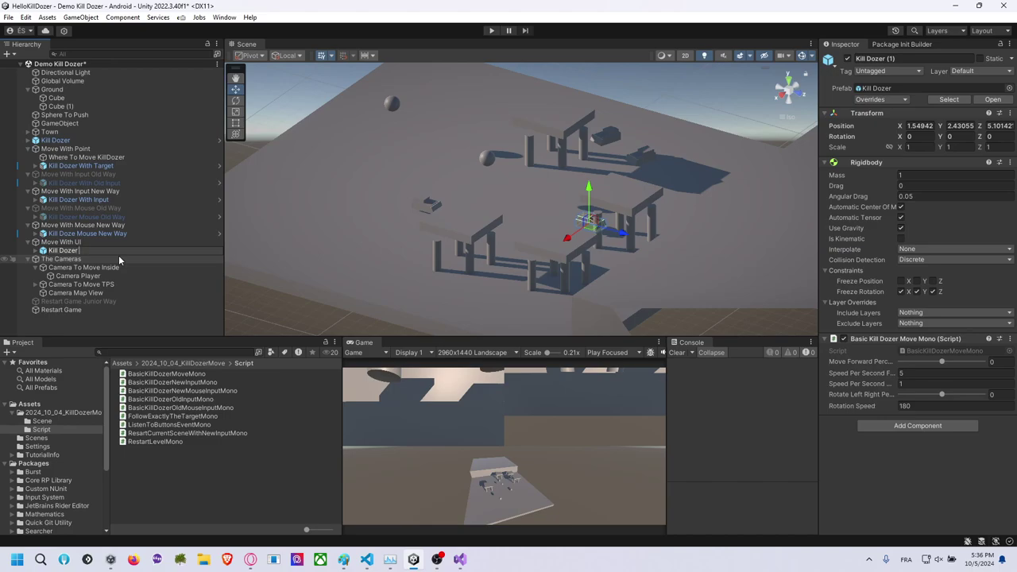
{"action": "type", "text": "With UI"}
{"action": "key", "text": "Return"}
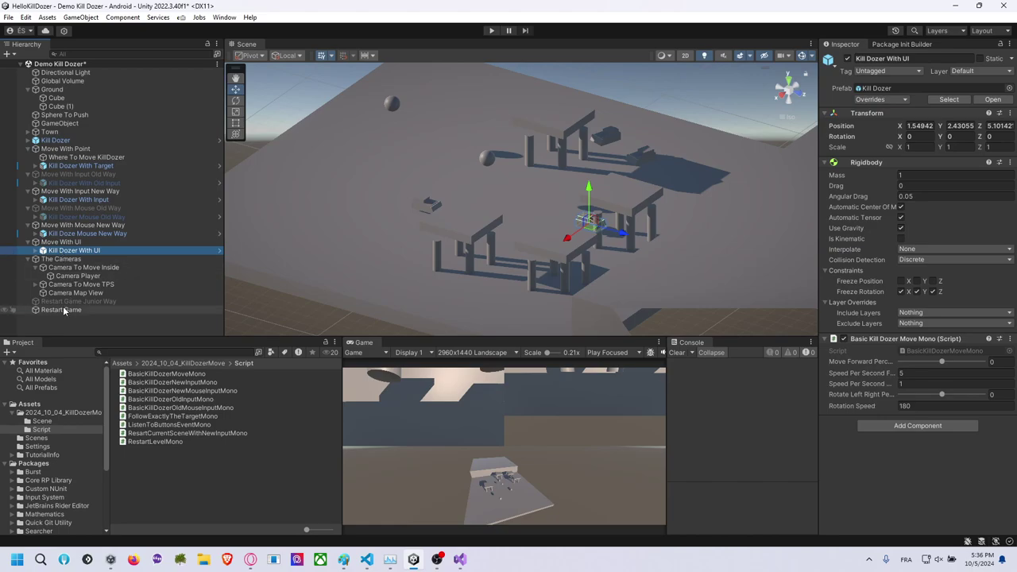
Drop Kill Dozer With UI into 2024_10_04_KillDozerMove as a Prefab Variant, then check its Mesh child.
{"action": "left_click", "coordinate": [62, 413]}
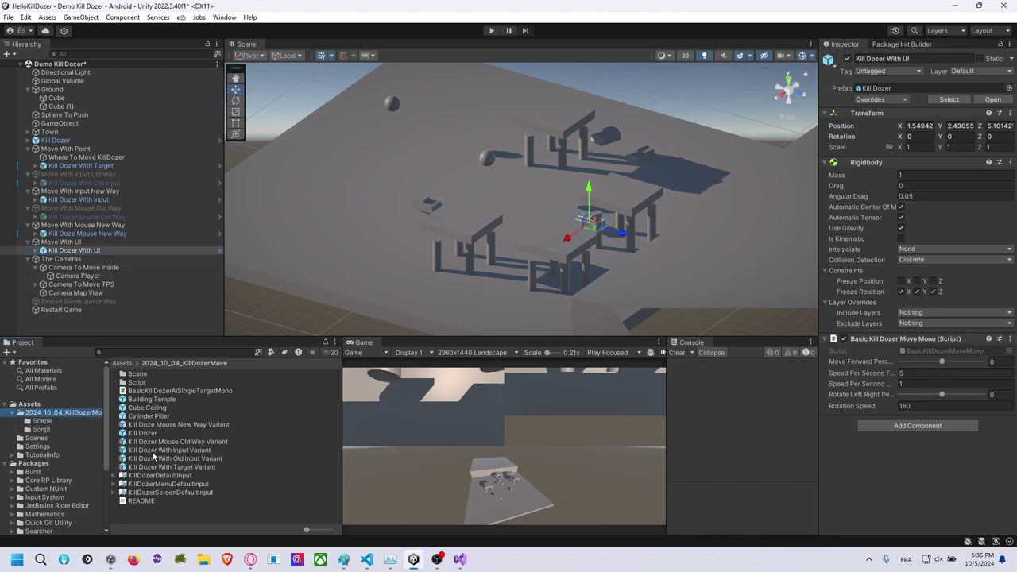
{"action": "left_click", "coordinate": [83, 250]}
{"action": "left_click_drag", "start_coordinate": [108, 280], "coordinate": [161, 505]}
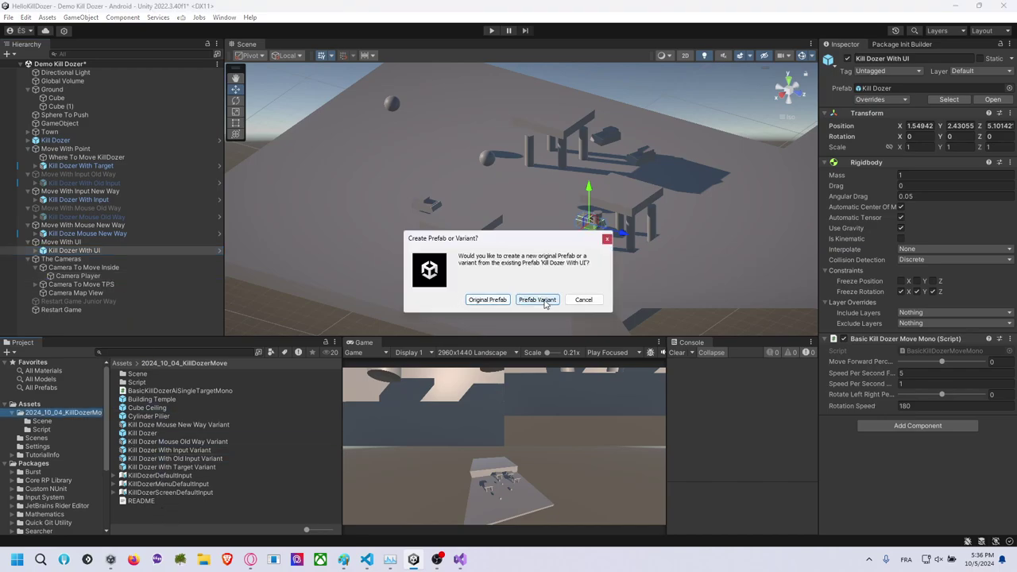
{"action": "left_click", "coordinate": [537, 300]}
{"action": "left_click", "coordinate": [93, 252]}
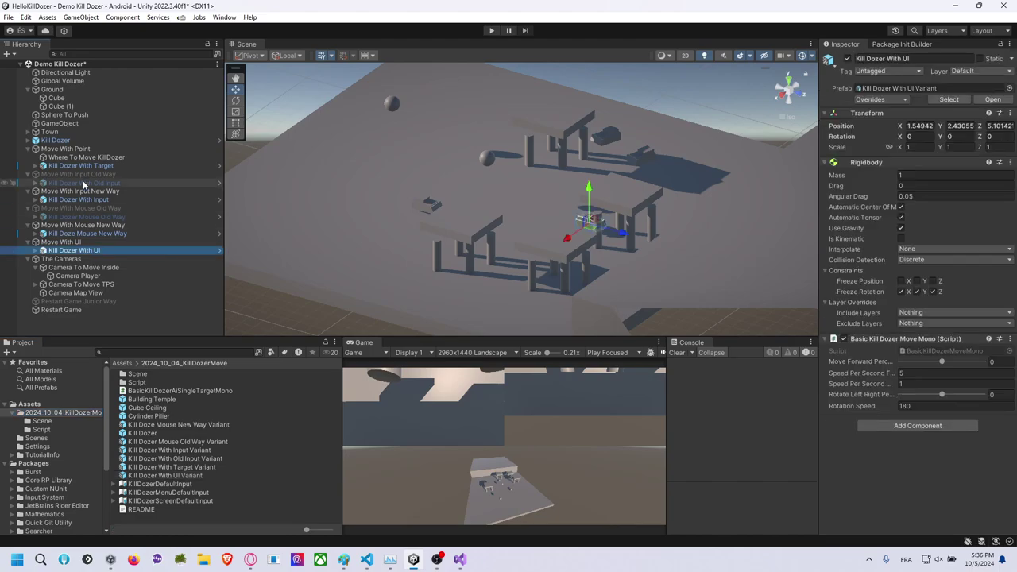
{"action": "left_click", "coordinate": [59, 141]}
{"action": "left_click", "coordinate": [35, 250]}
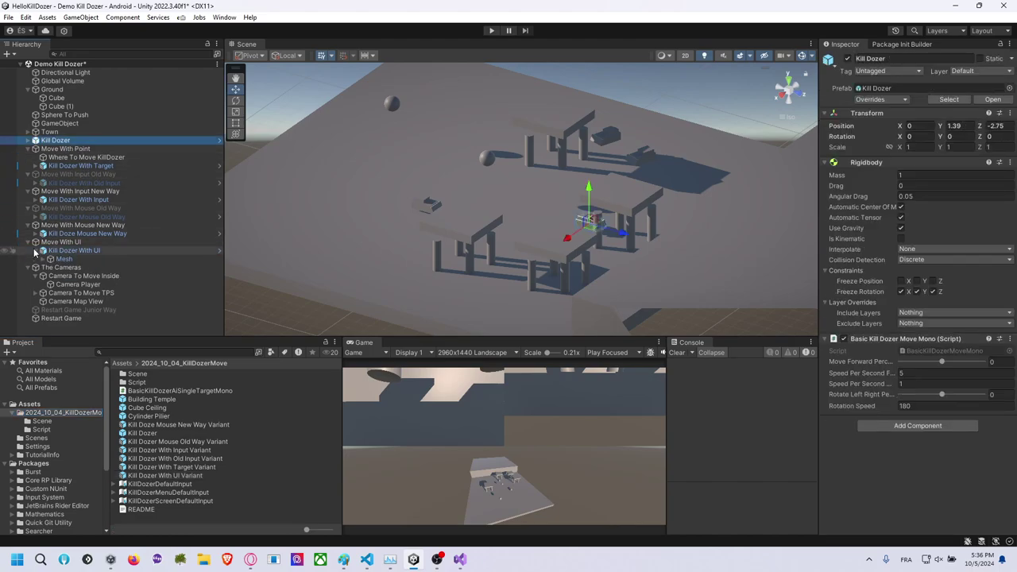
{"action": "left_click", "coordinate": [60, 259]}
{"action": "left_click", "coordinate": [59, 251]}
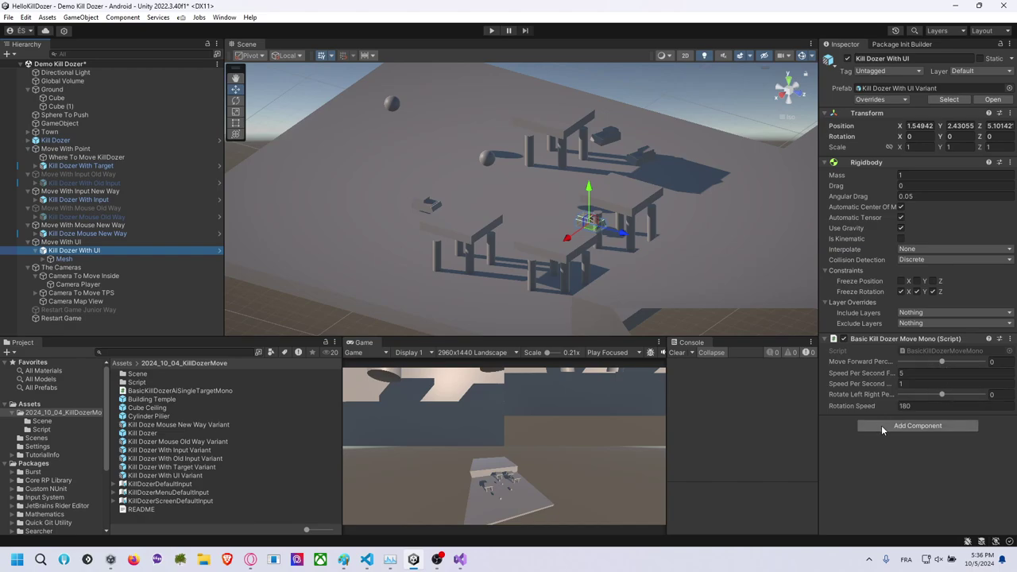
Create a new C# script named KillDozerMoveWithUIMono in the project folder.
{"action": "right_click", "coordinate": [287, 449]}
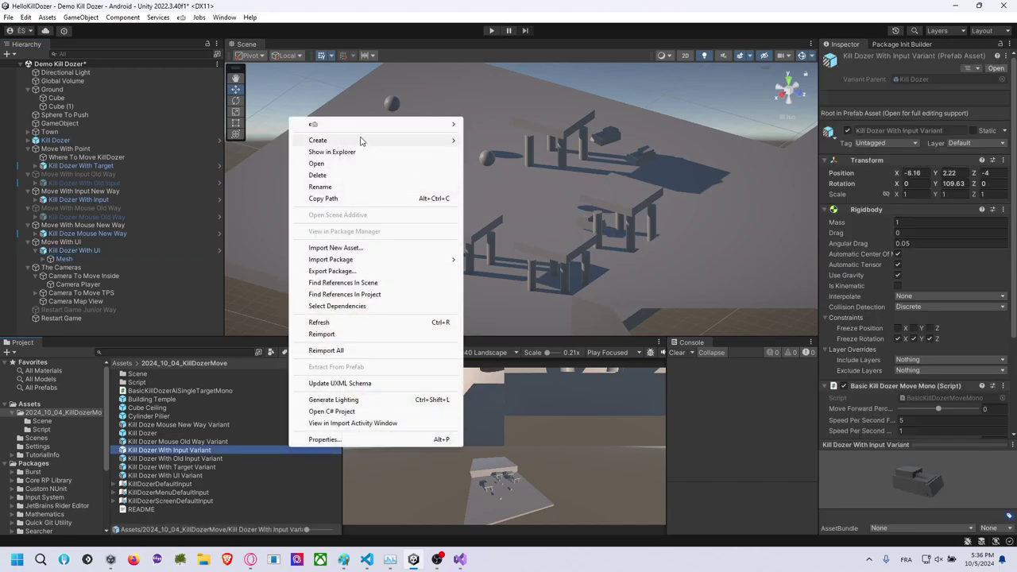
{"action": "mouse_move", "coordinate": [361, 141]}
{"action": "left_click", "coordinate": [508, 33]}
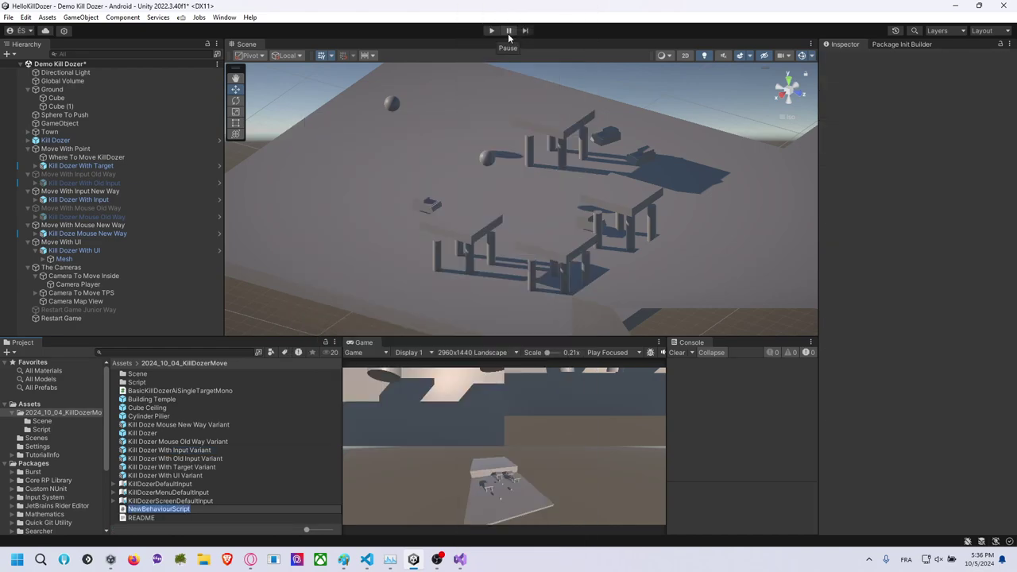
{"action": "type", "text": "KillDoze"}
{"action": "type", "text": "rMoveWithU"}
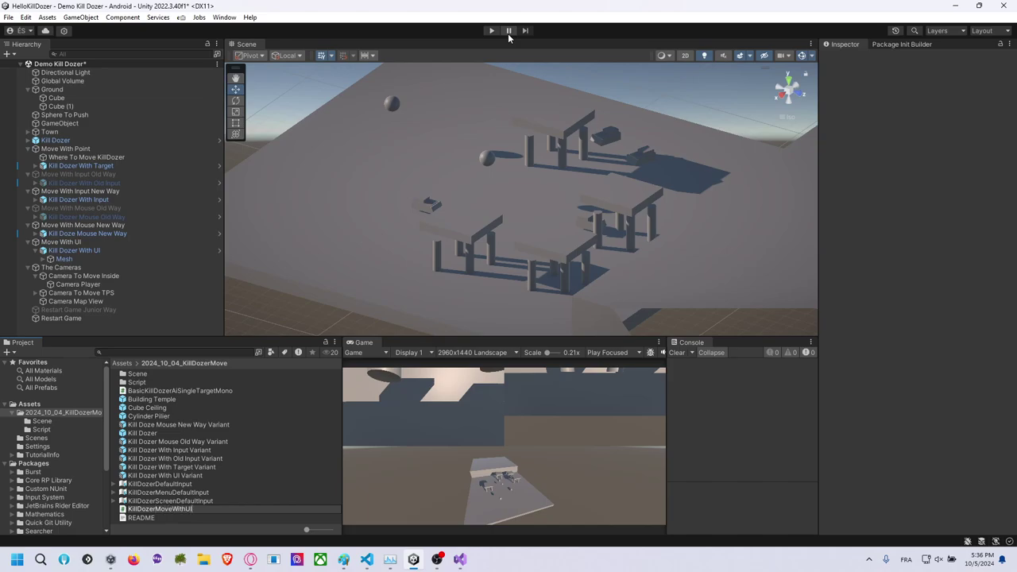
{"action": "type", "text": "IM"}
{"action": "key", "text": "BackSpace"}
{"action": "key", "text": "BackSpace"}
{"action": "type", "text": "Mo"}
{"action": "type", "text": "no"}
{"action": "key", "text": "Return"}
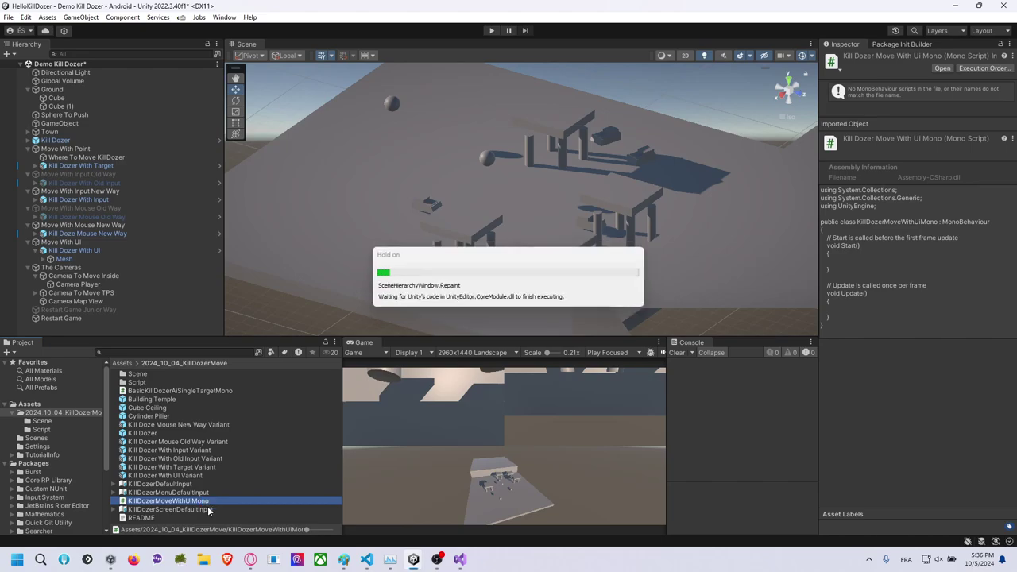
Attach KillDozerMoveWithUIMono to Kill Dozer With UI and open it in Visual Studio.
{"action": "left_click", "coordinate": [107, 251]}
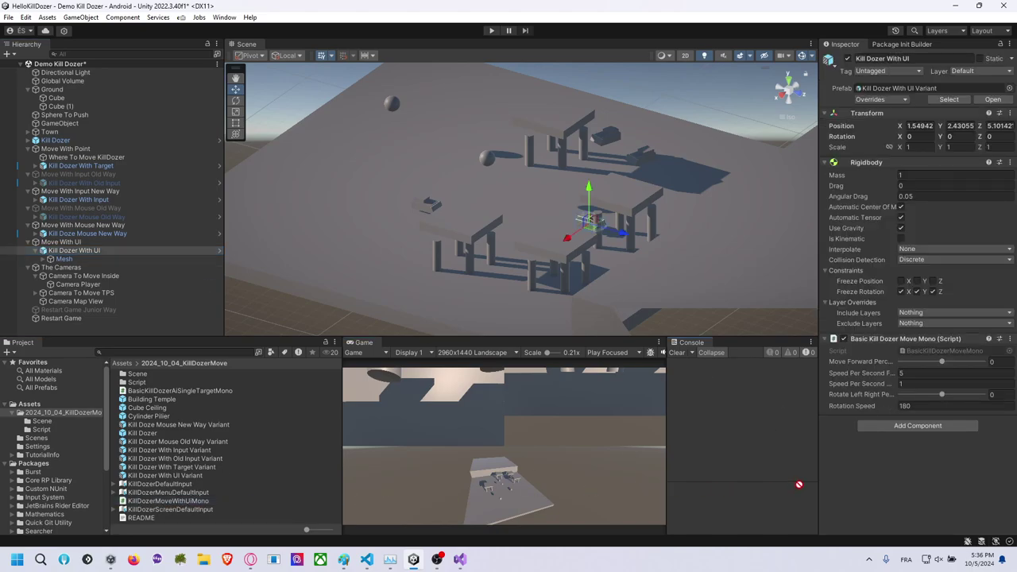
{"action": "left_click_drag", "start_coordinate": [172, 499], "coordinate": [877, 474]}
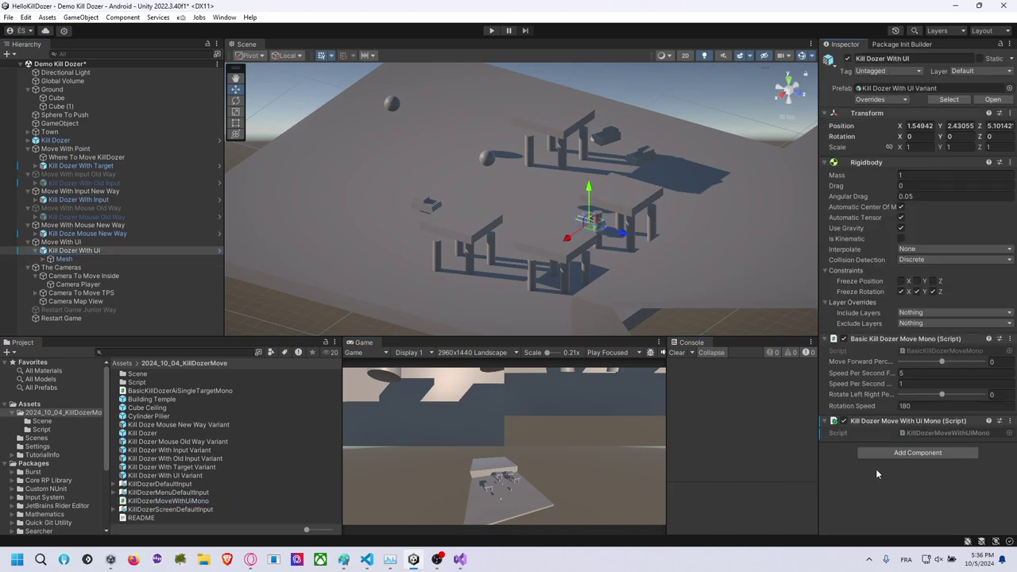
{"action": "left_click", "coordinate": [921, 433]}
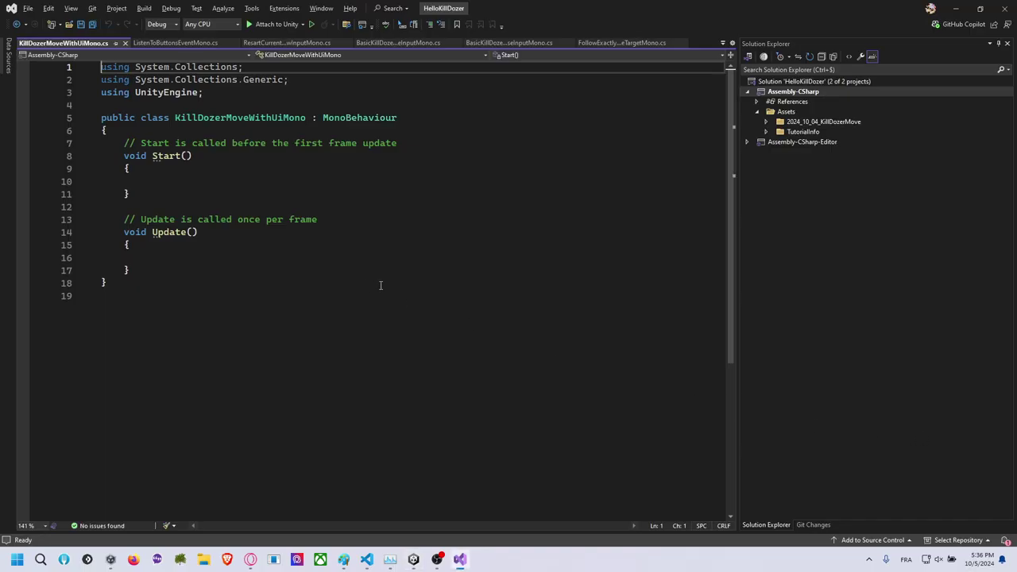
{"action": "left_click", "coordinate": [370, 194]}
{"action": "left_click", "coordinate": [356, 132]}
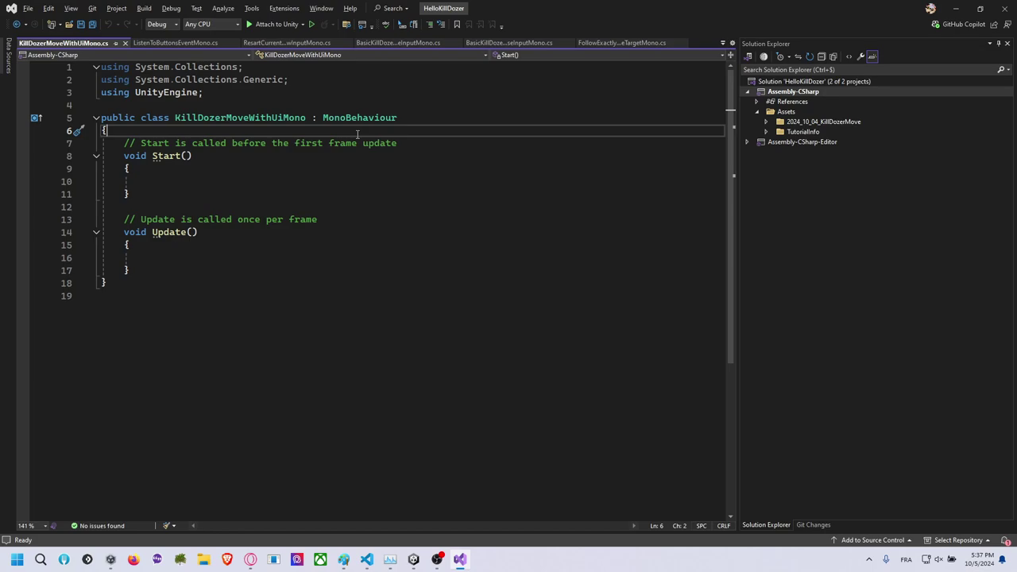
Declare 'public Slider m_fromBackToFront;', importing UnityEngine.UI through IntelliSense.
{"action": "key", "text": "Return"}
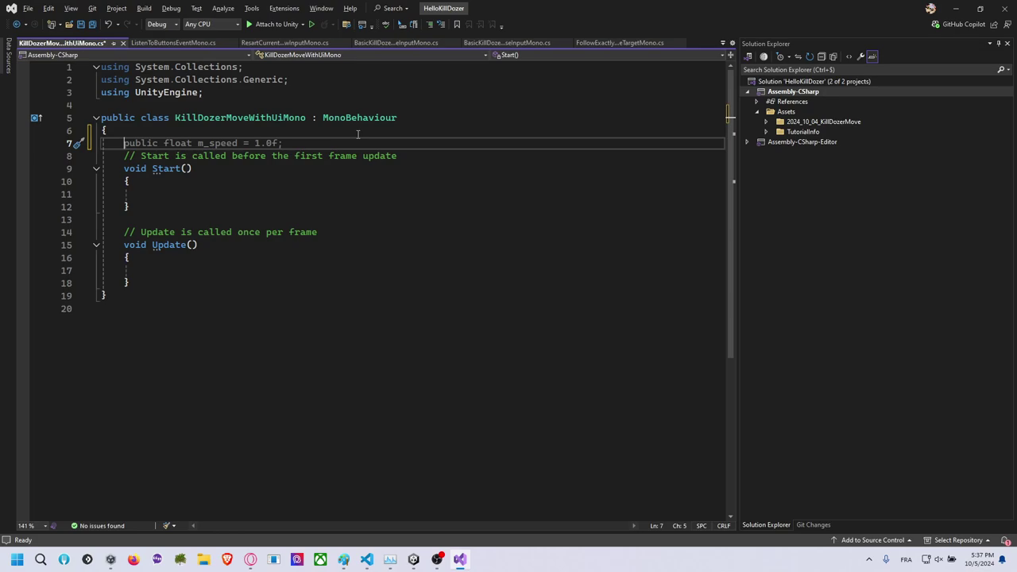
{"action": "type", "text": "public "}
{"action": "type", "text": "Slider"}
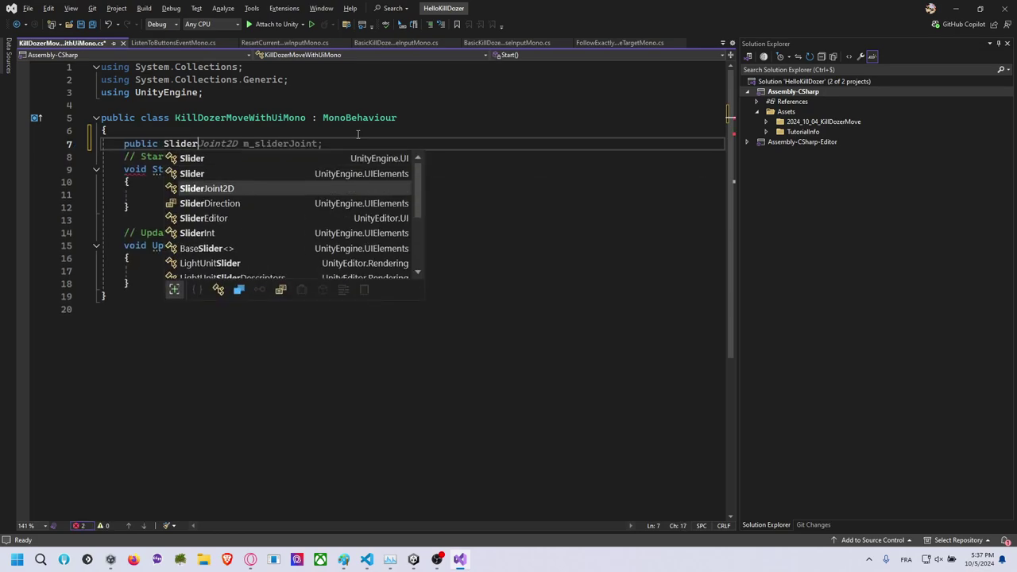
{"action": "key", "text": "Up"}
{"action": "key", "text": "Up"}
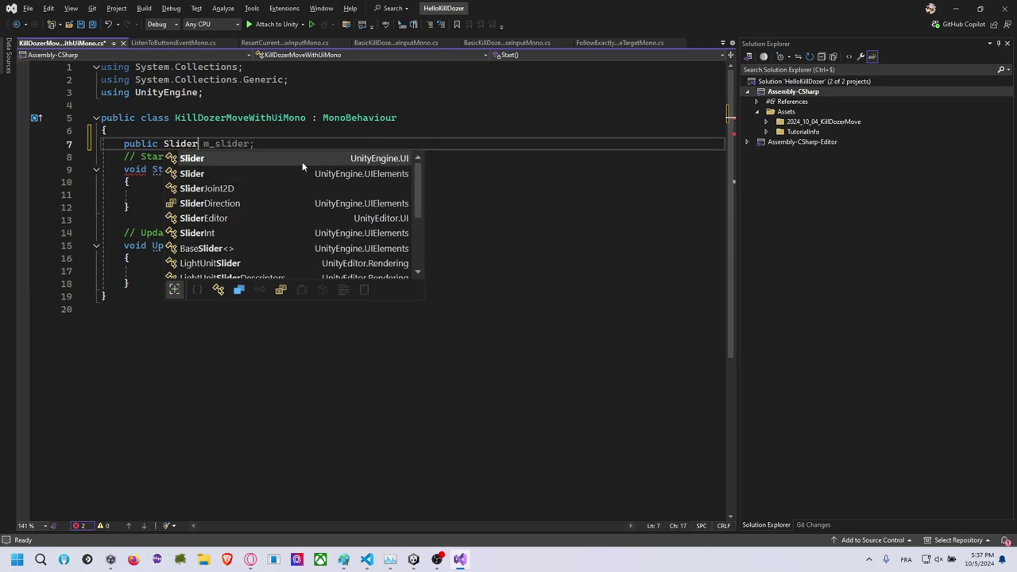
{"action": "key", "text": "Tab"}
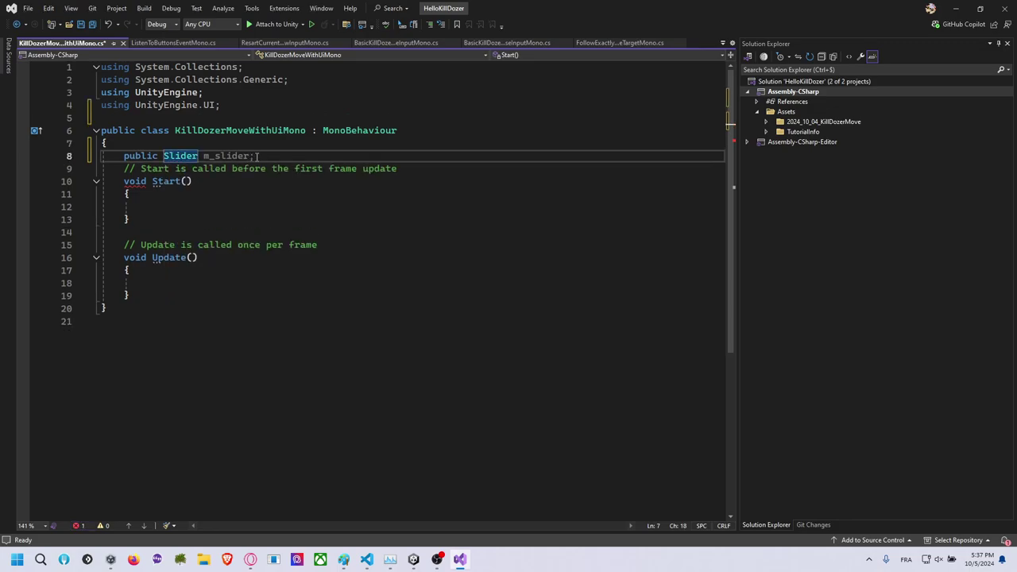
{"action": "type", "text": "m_"}
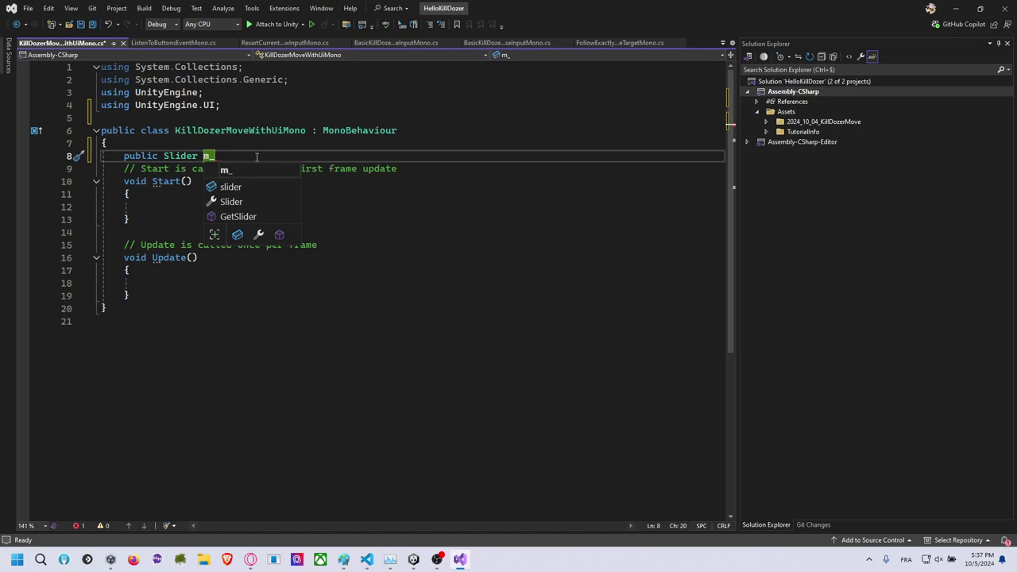
{"action": "type", "text": "fromb"}
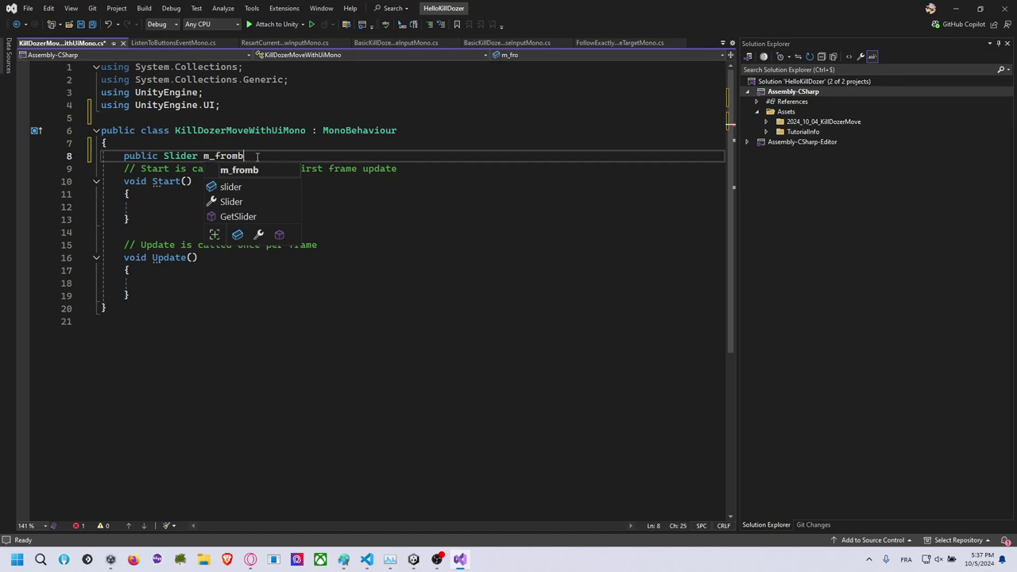
{"action": "type", "text": "ack"}
{"action": "key", "text": "BackSpace"}
{"action": "key", "text": "BackSpace"}
{"action": "key", "text": "BackSpace"}
{"action": "key", "text": "BackSpace"}
{"action": "type", "text": "Back"}
{"action": "key", "text": "BackSpace"}
{"action": "type", "text": "ckToFront"}
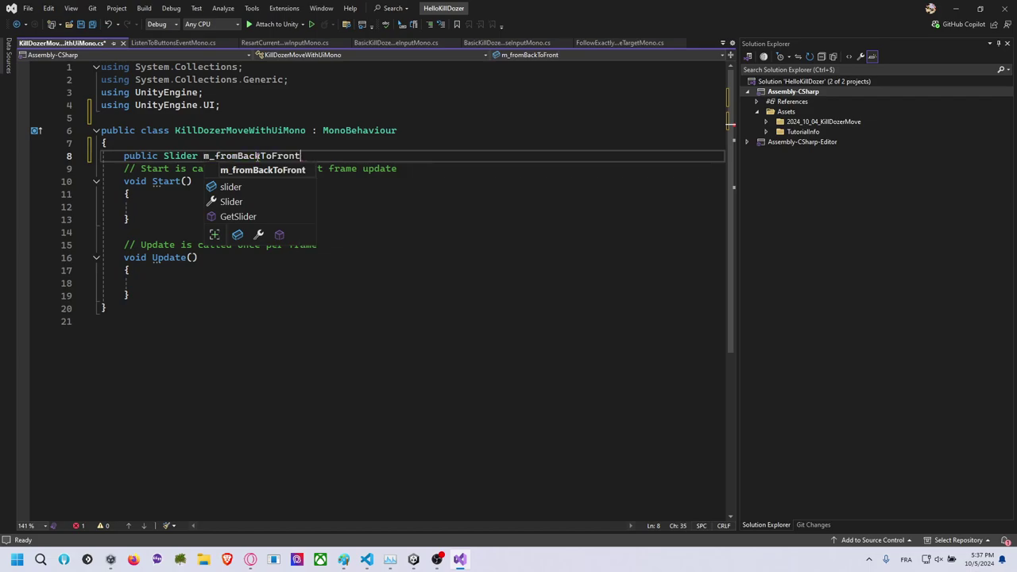
{"action": "type", "text": ";"}
{"action": "key", "text": "Return"}
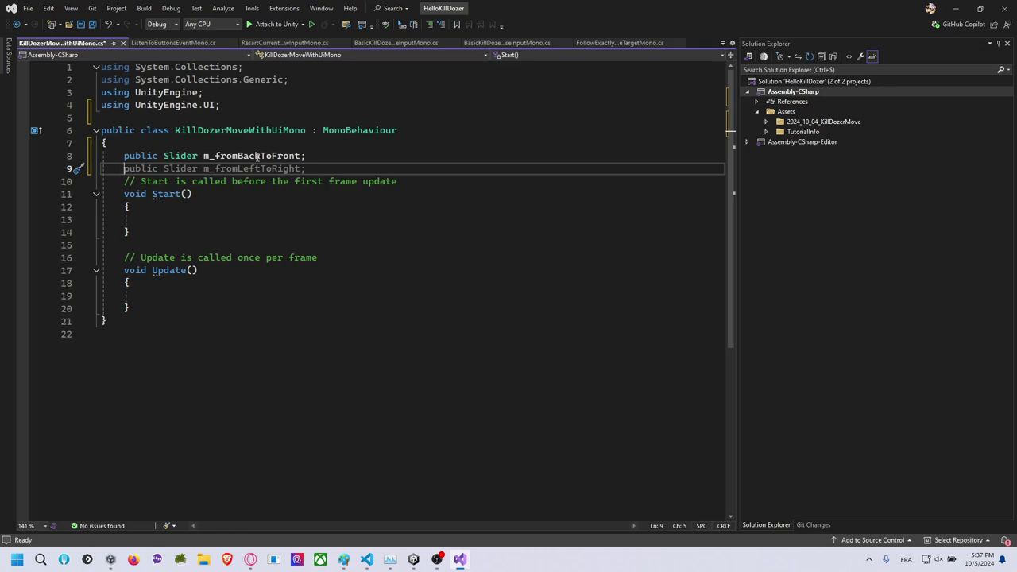
Accept Copilot's m_fromLeftToRight Slider field and add blank lines above the slider fields.
{"action": "key", "text": "Tab"}
{"action": "key", "text": "Return"}
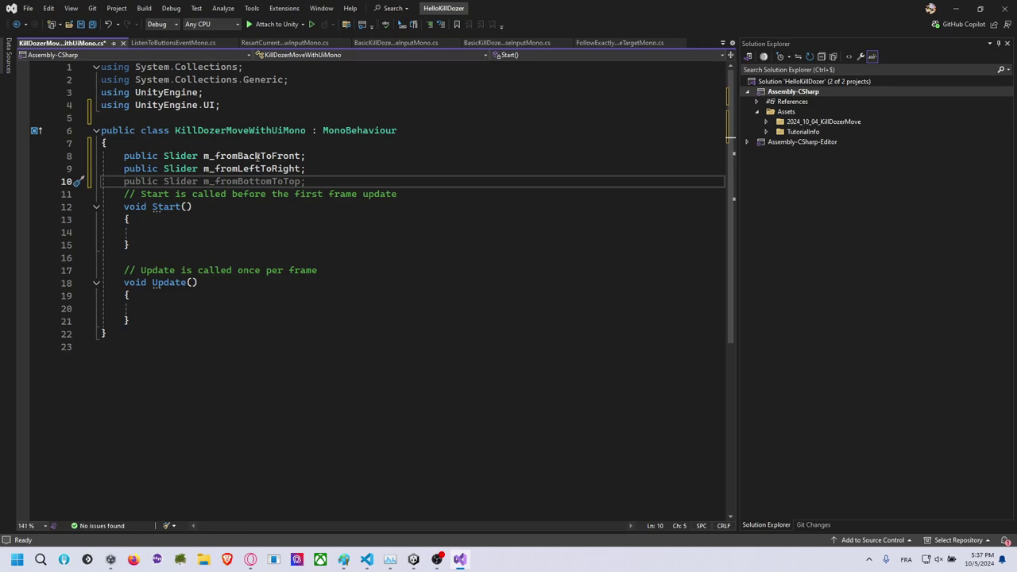
{"action": "key", "text": "Down"}
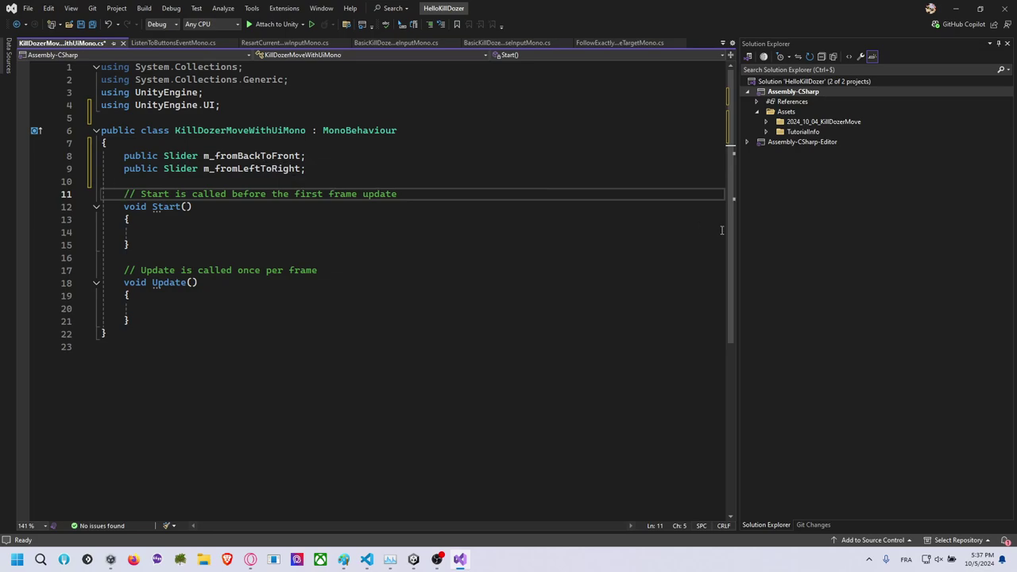
{"action": "scroll", "coordinate": [731, 236], "scroll_direction": "down", "scroll_amount": 1}
{"action": "scroll", "coordinate": [719, 251], "scroll_direction": "up", "scroll_amount": 2}
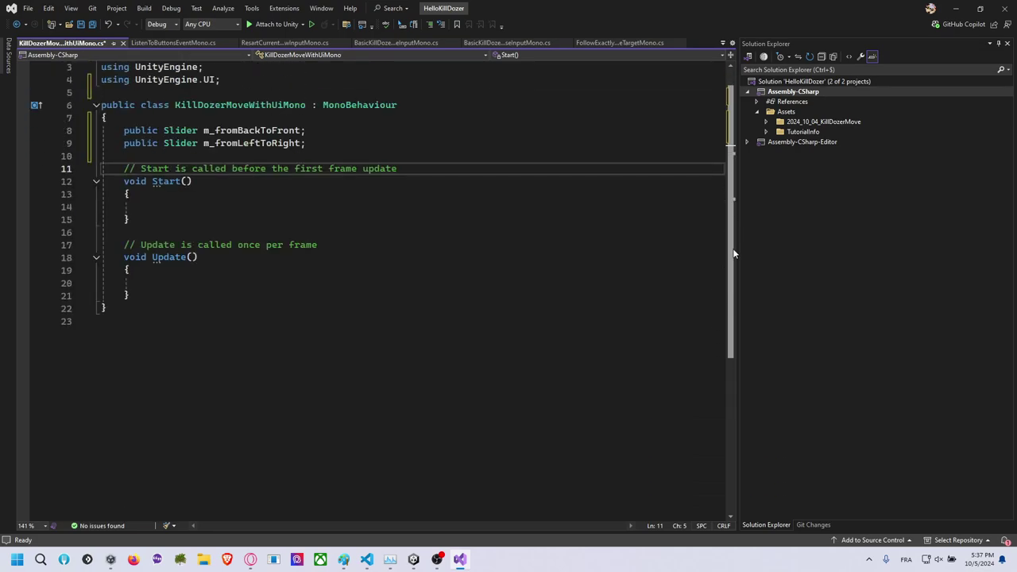
{"action": "left_click", "coordinate": [382, 172]}
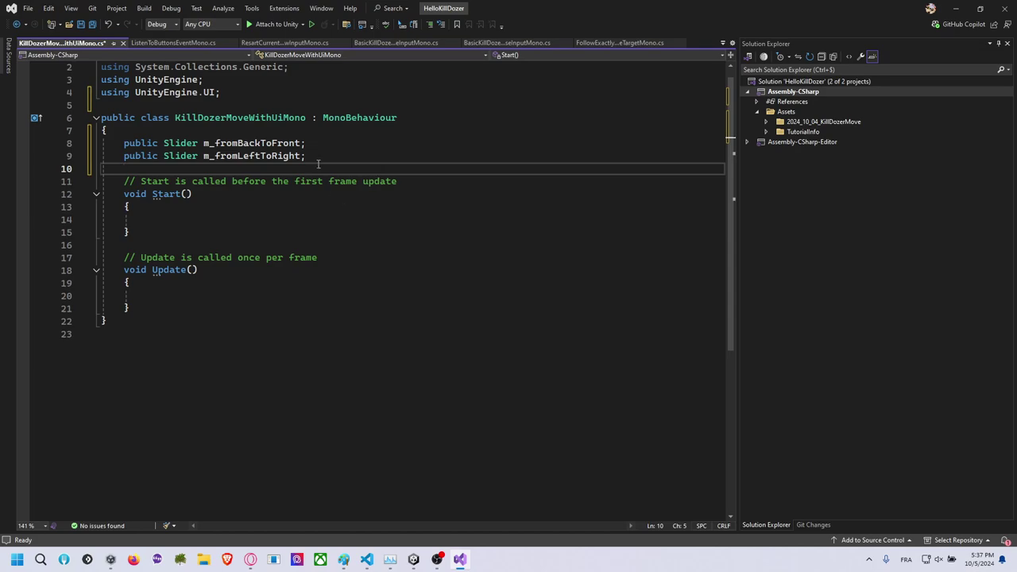
{"action": "left_click", "coordinate": [327, 131]}
{"action": "key", "text": "Return"}
{"action": "key", "text": "Return"}
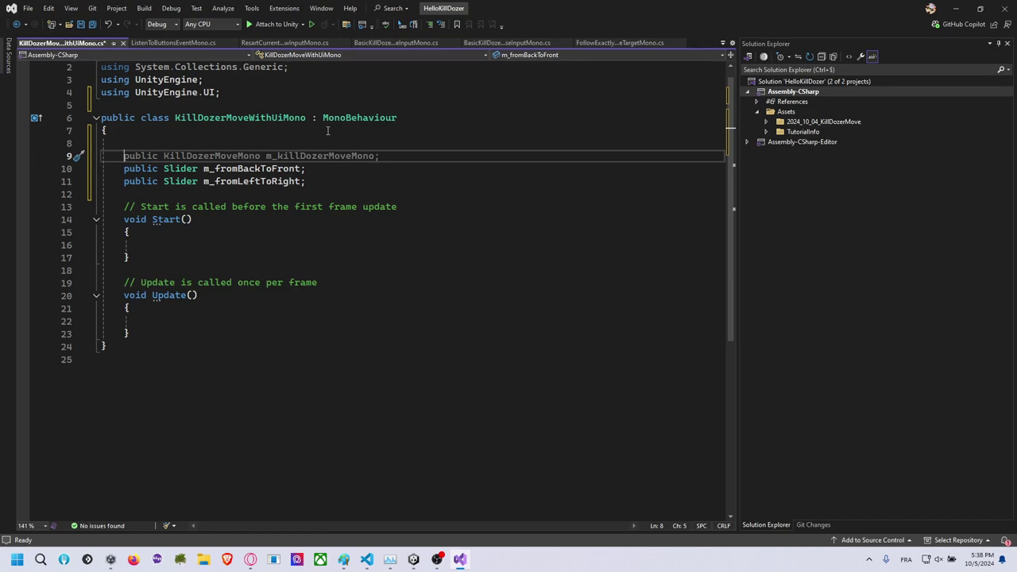
Add a BasicKillDozerMoveMono field named m_killDozer and save the script.
{"action": "key", "text": "Tab"}
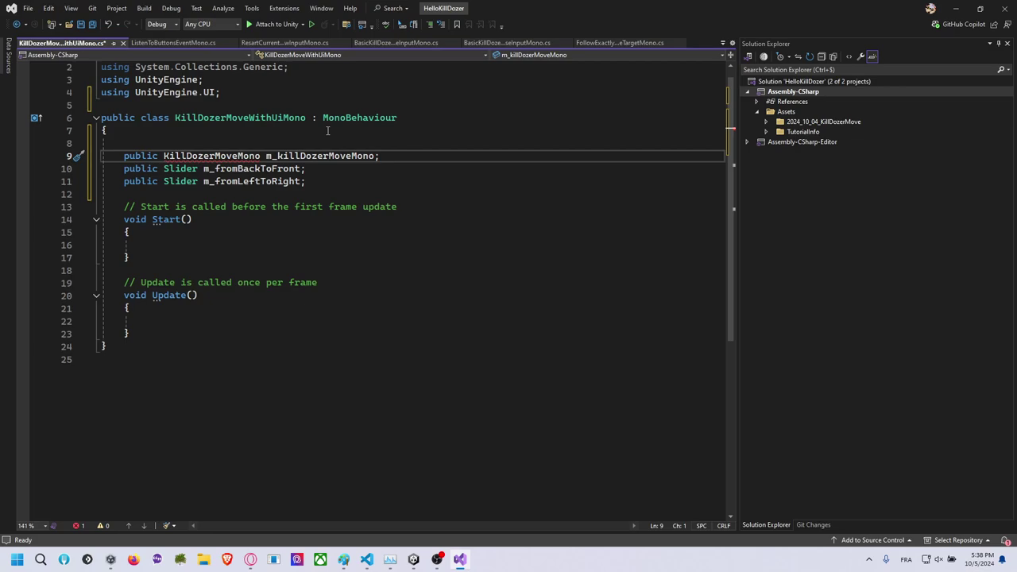
{"action": "double_click", "coordinate": [234, 155]}
{"action": "type", "text": "Kl"}
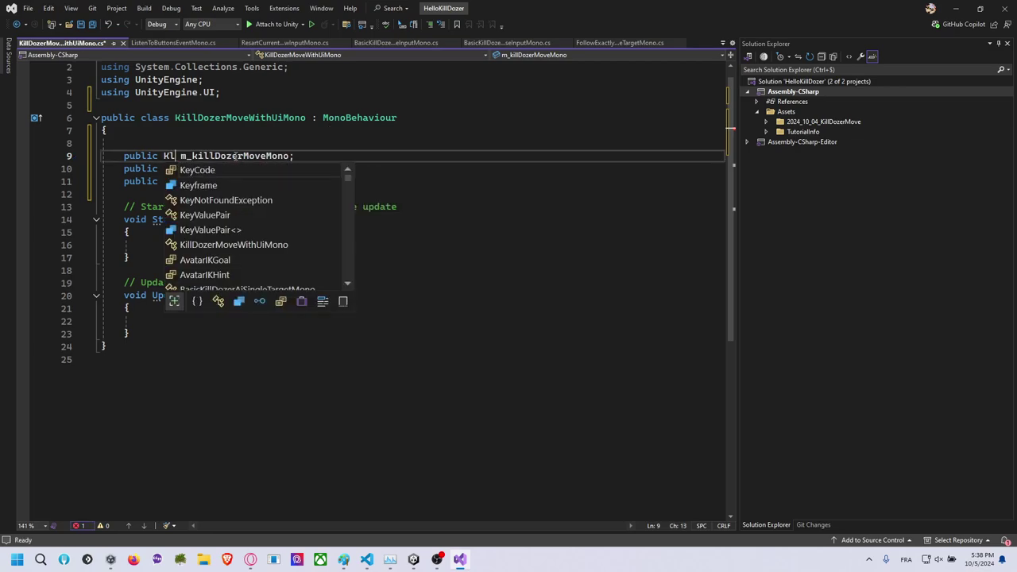
{"action": "key", "text": "BackSpace"}
{"action": "type", "text": "illdo"}
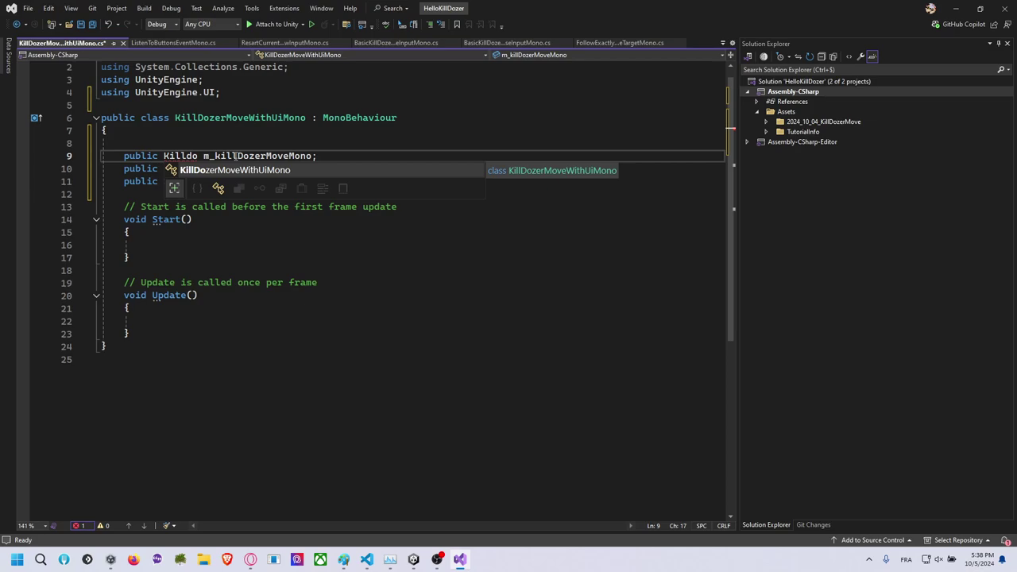
{"action": "key", "text": "BackSpace"}
{"action": "key", "text": "BackSpace"}
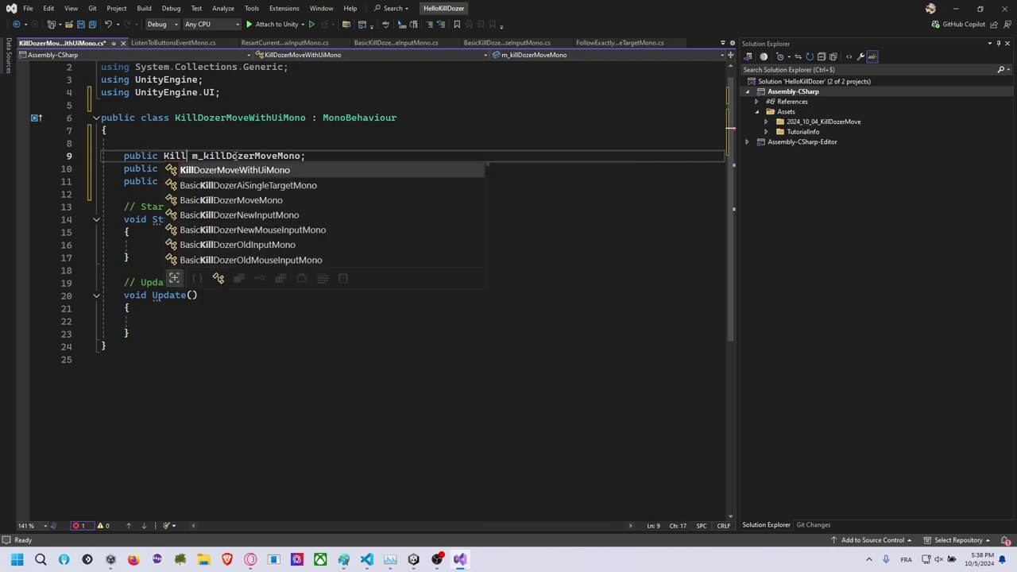
{"action": "key", "text": "BackSpace"}
{"action": "key", "text": "BackSpace"}
{"action": "key", "text": "BackSpace"}
{"action": "type", "text": "Ba"}
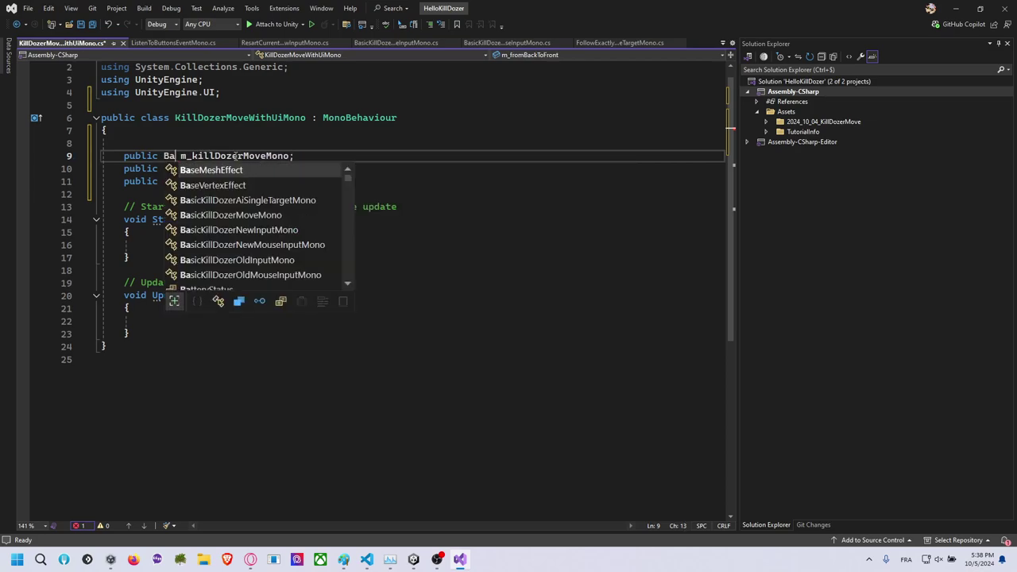
{"action": "type", "text": "sic"}
{"action": "key", "text": "Tab"}
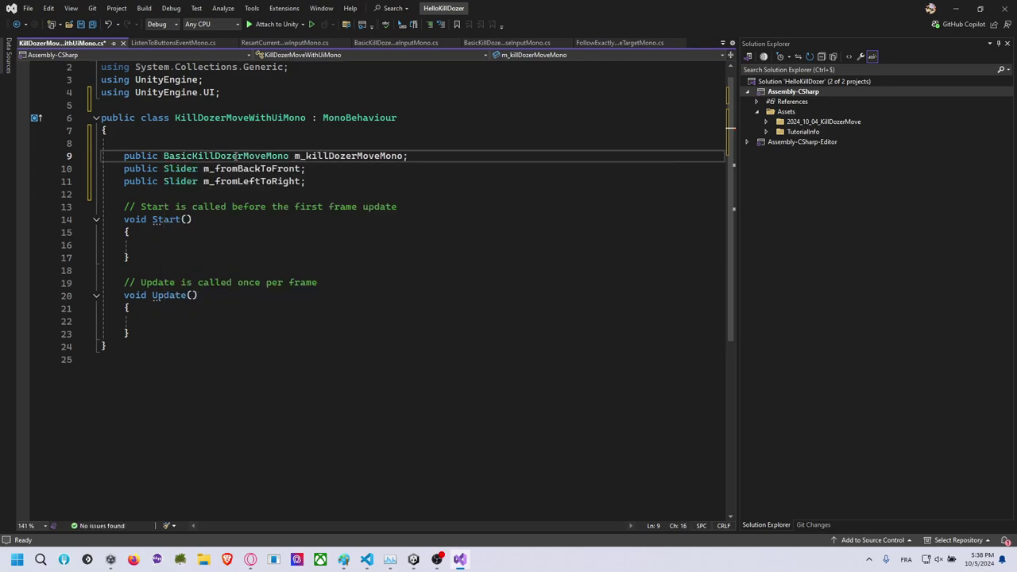
{"action": "left_click", "coordinate": [406, 158]}
{"action": "key", "text": "BackSpace"}
{"action": "key", "text": "BackSpace"}
{"action": "key", "text": "BackSpace"}
{"action": "key", "text": "BackSpace"}
{"action": "key", "text": "BackSpace"}
{"action": "key", "text": "BackSpace"}
{"action": "key", "text": "BackSpace"}
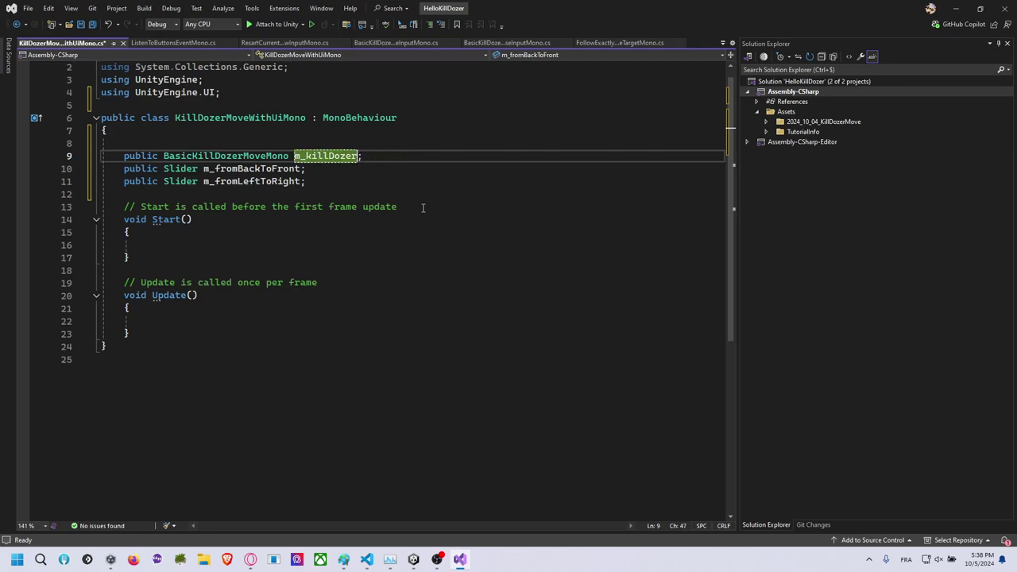
{"action": "key", "text": "ctrl+s"}
{"action": "key", "text": "Down"}
{"action": "key", "text": "Down"}
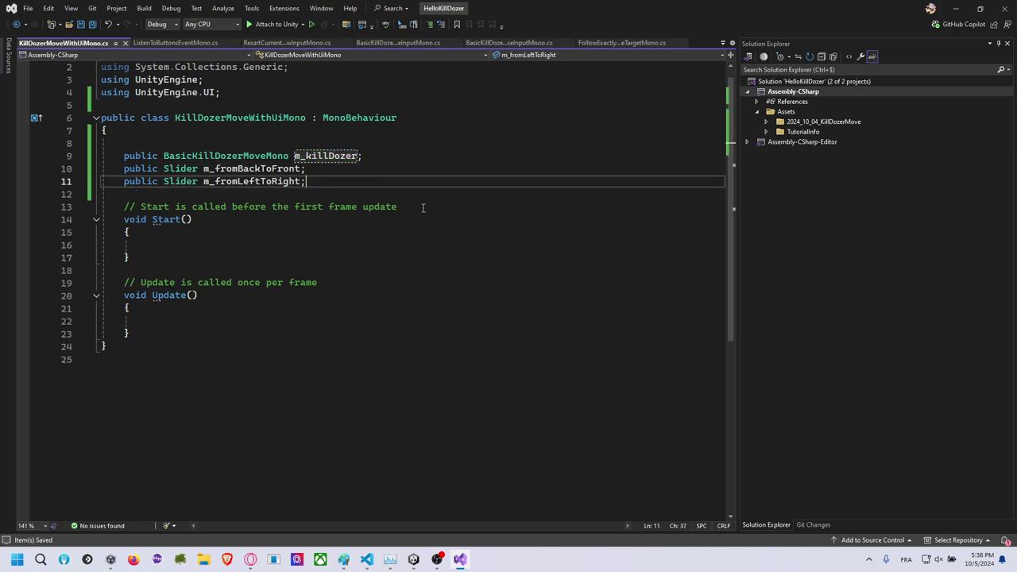
Delete the Start method and its comments, then switch to the Unity editor.
{"action": "left_click", "coordinate": [402, 159]}
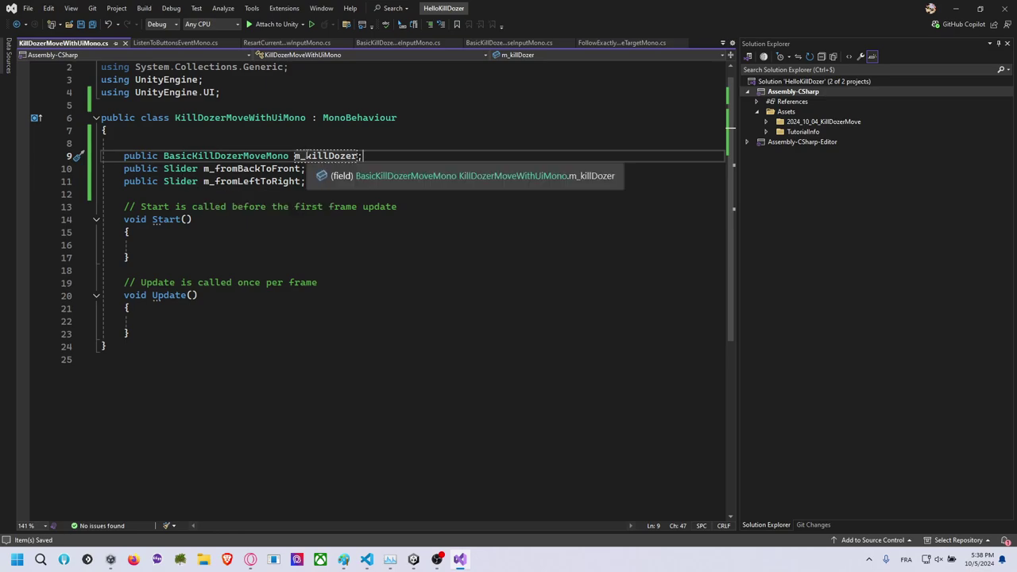
{"action": "left_click", "coordinate": [151, 337]}
{"action": "left_click_drag", "start_coordinate": [336, 283], "coordinate": [123, 198]}
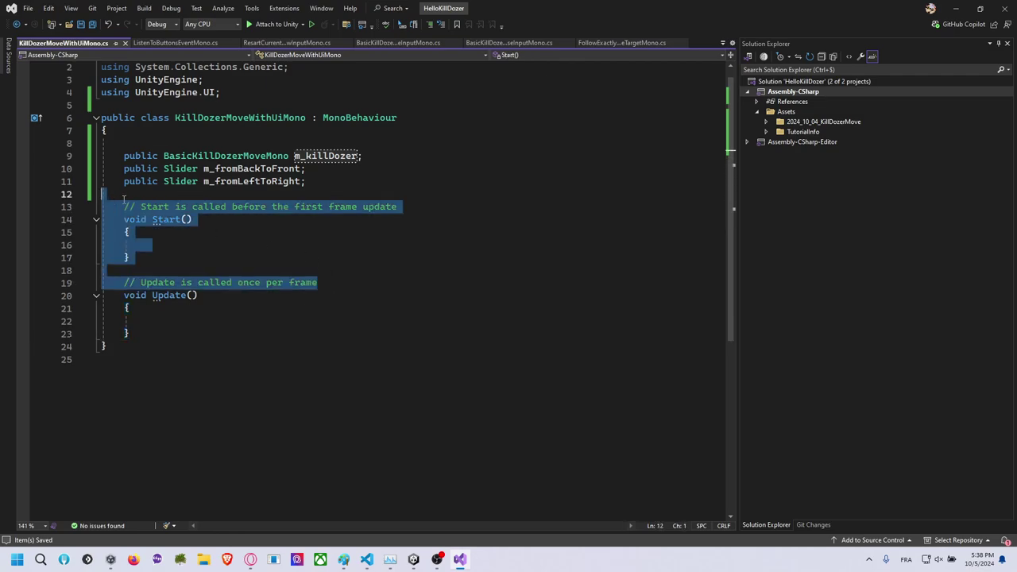
{"action": "key", "text": "Delete"}
{"action": "left_click", "coordinate": [204, 226]}
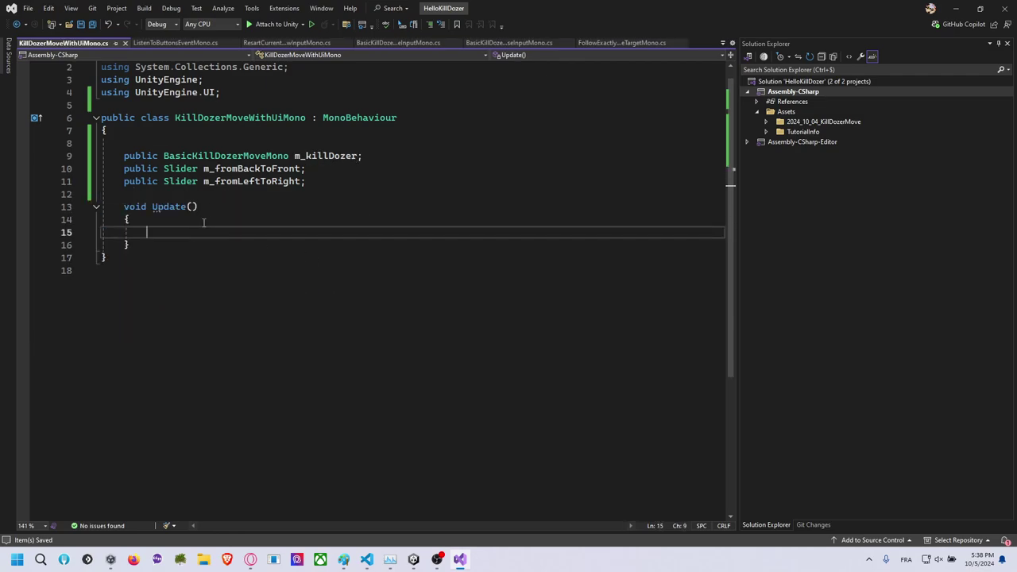
{"action": "left_click", "coordinate": [237, 205]}
{"action": "key", "text": "alt+Tab"}
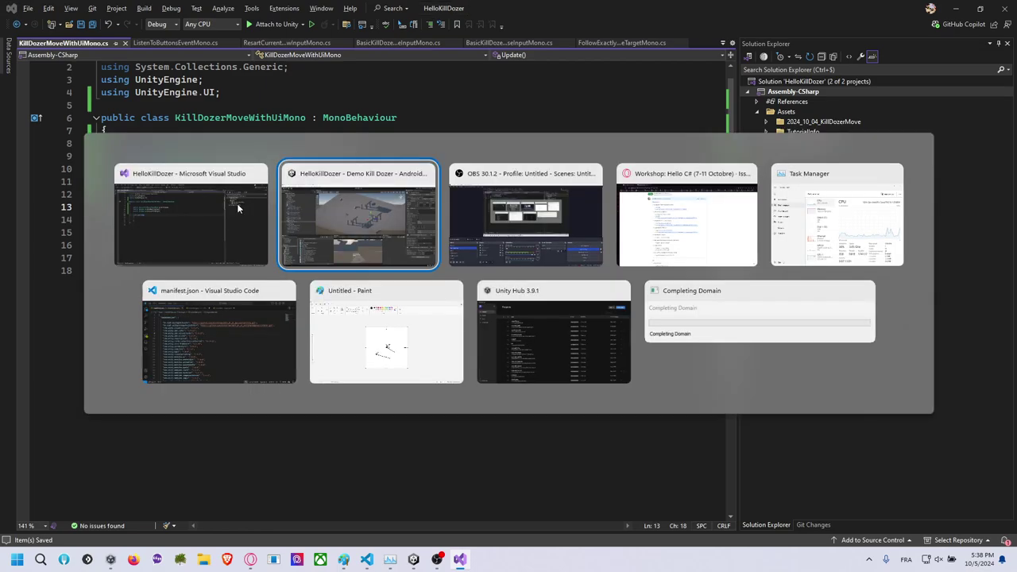
{"action": "key", "text": "Escape"}
{"action": "left_click", "coordinate": [224, 233]}
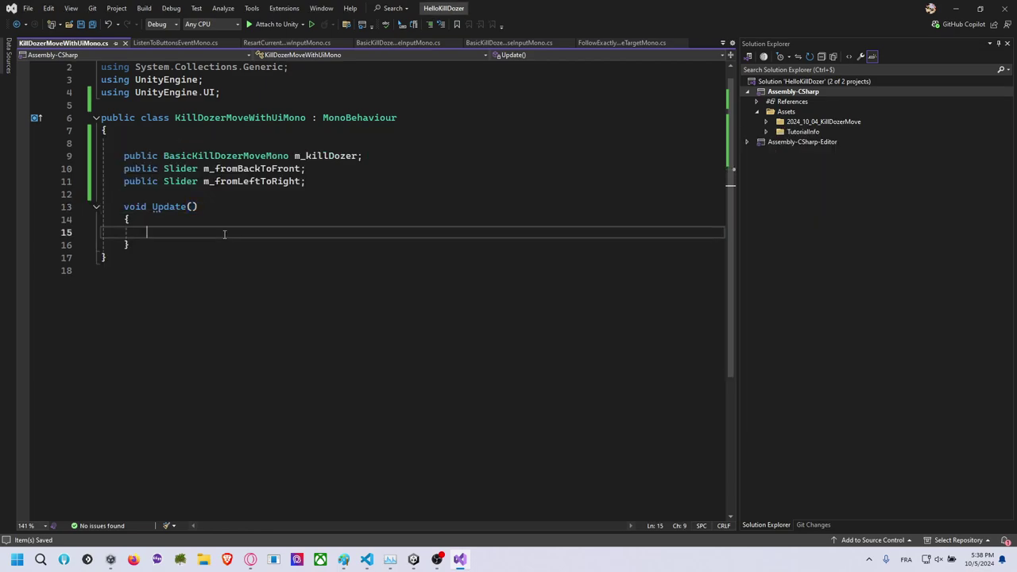
{"action": "key", "text": "alt+Tab"}
Enlarge the Game view by raising the Scene/Game splitter and select Move With UI in the Hierarchy.
{"action": "left_click", "coordinate": [414, 206]}
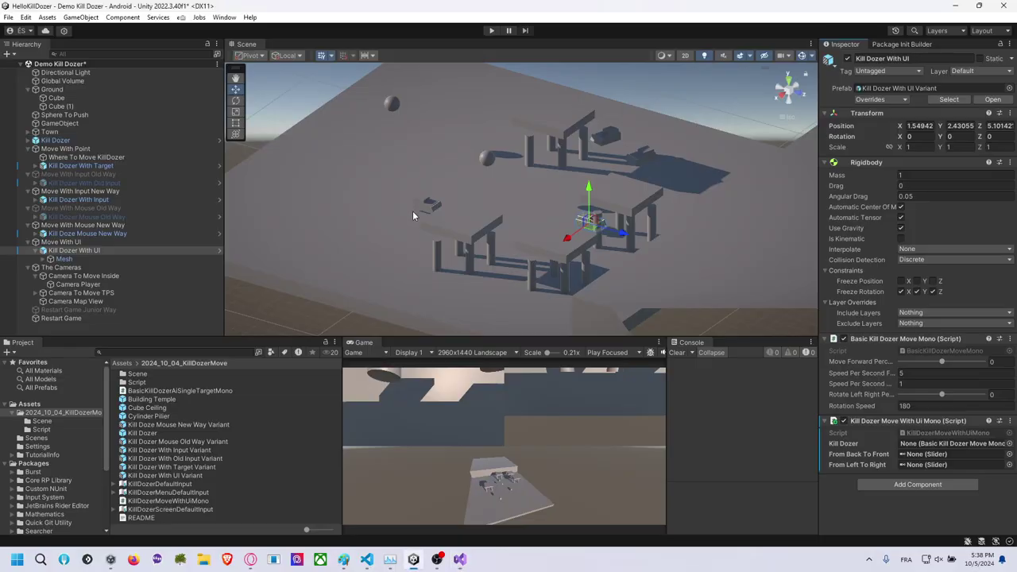
{"action": "left_click_drag", "start_coordinate": [502, 339], "coordinate": [502, 265]}
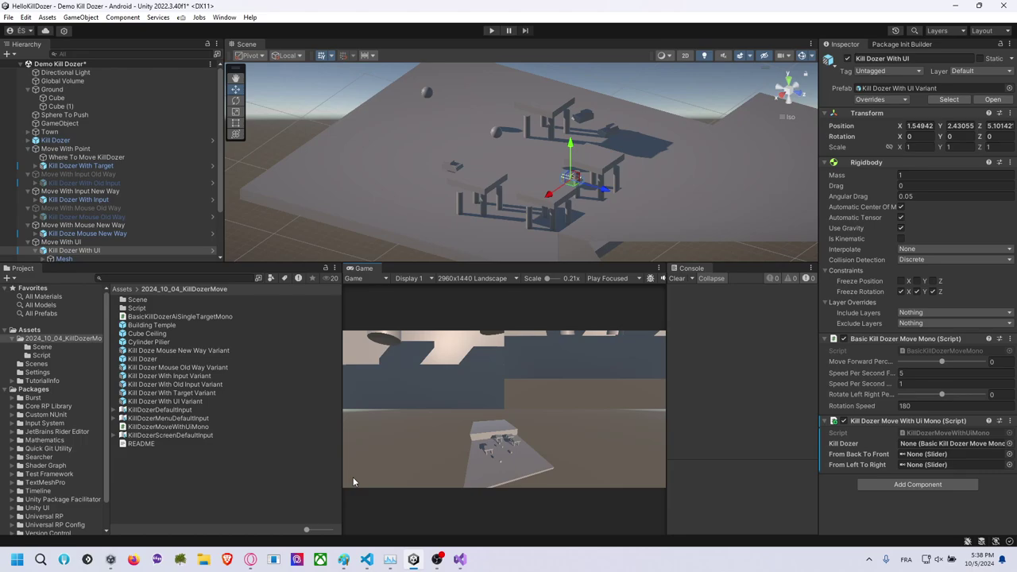
{"action": "left_click", "coordinate": [71, 242]}
{"action": "scroll", "coordinate": [79, 243], "scroll_direction": "down", "scroll_amount": 3}
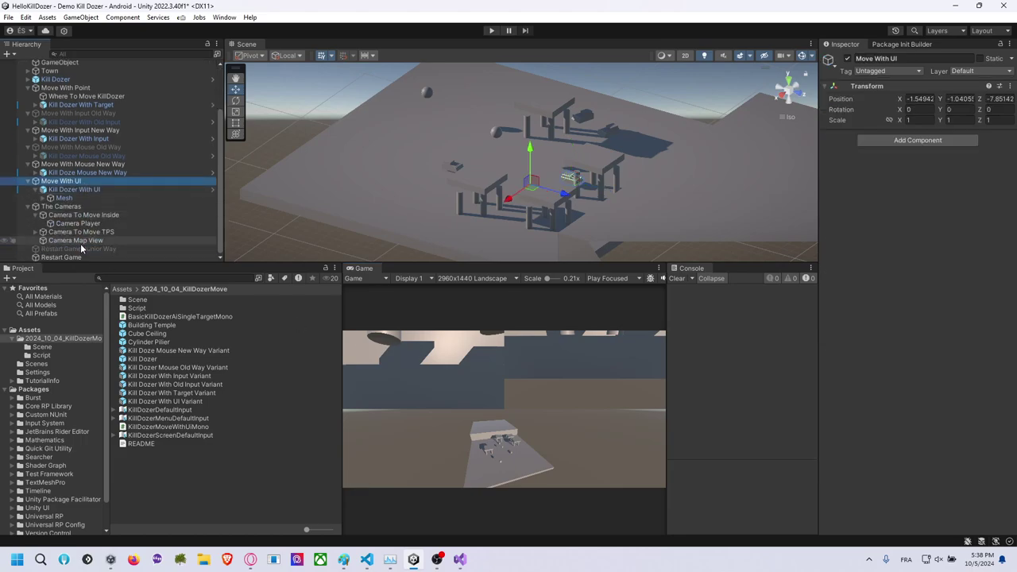
Add a UI > Canvas as a child of Move With UI and frame it in the Scene view.
{"action": "right_click", "coordinate": [71, 183]}
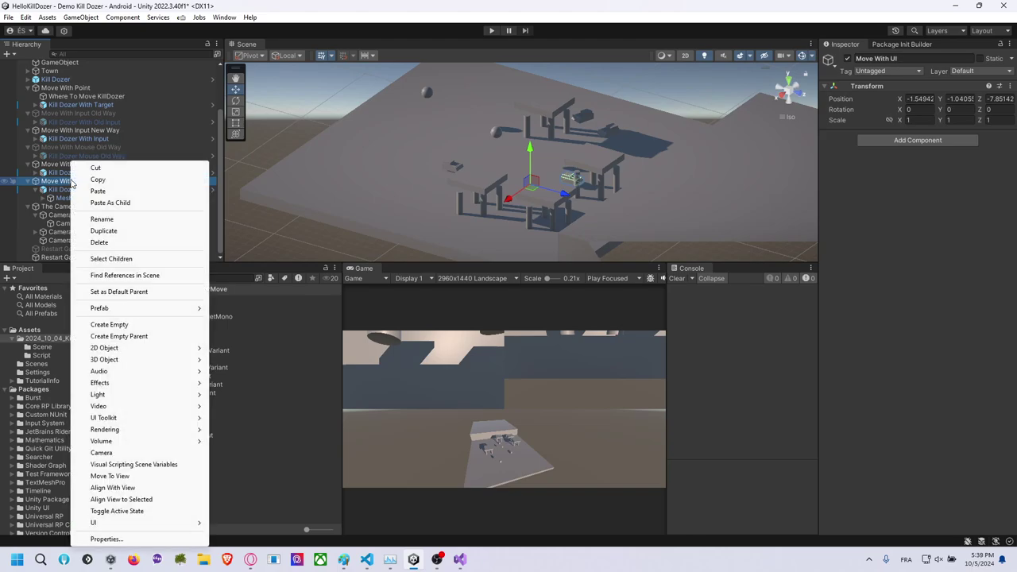
{"action": "mouse_move", "coordinate": [159, 349]}
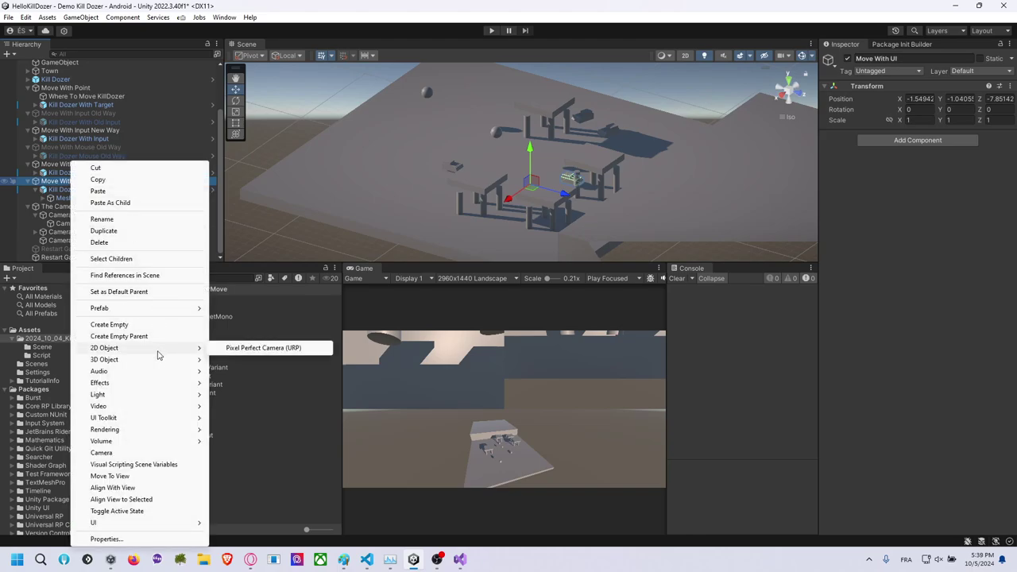
{"action": "mouse_move", "coordinate": [157, 524]}
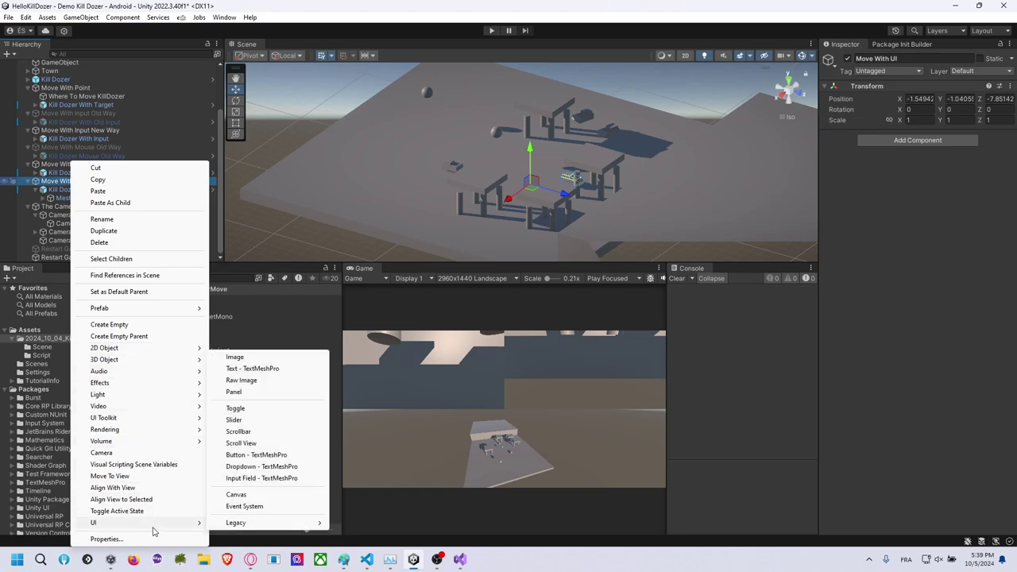
{"action": "left_click", "coordinate": [264, 496]}
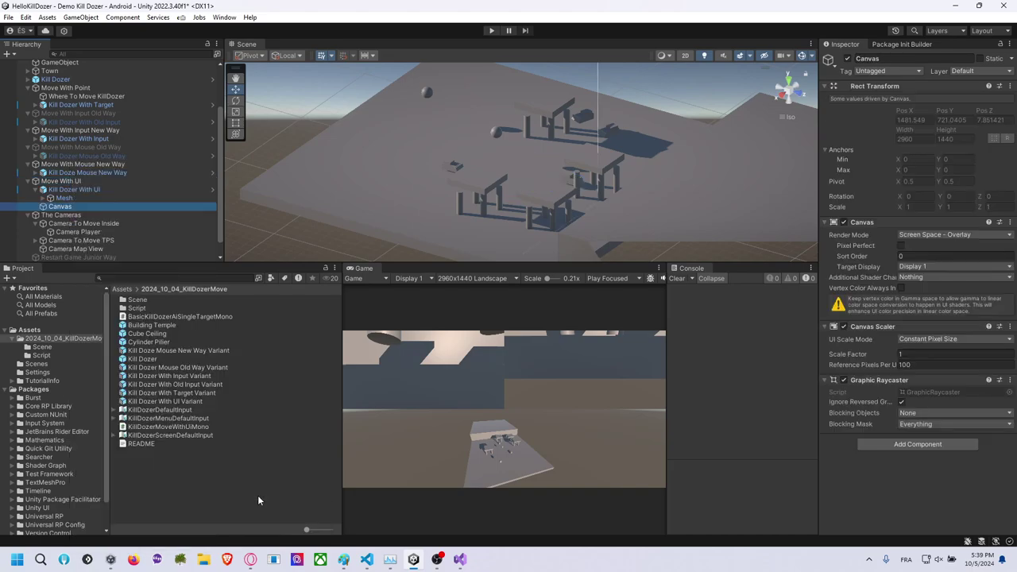
{"action": "left_click", "coordinate": [83, 223]}
{"action": "left_click", "coordinate": [79, 207]}
{"action": "key", "text": "f"}
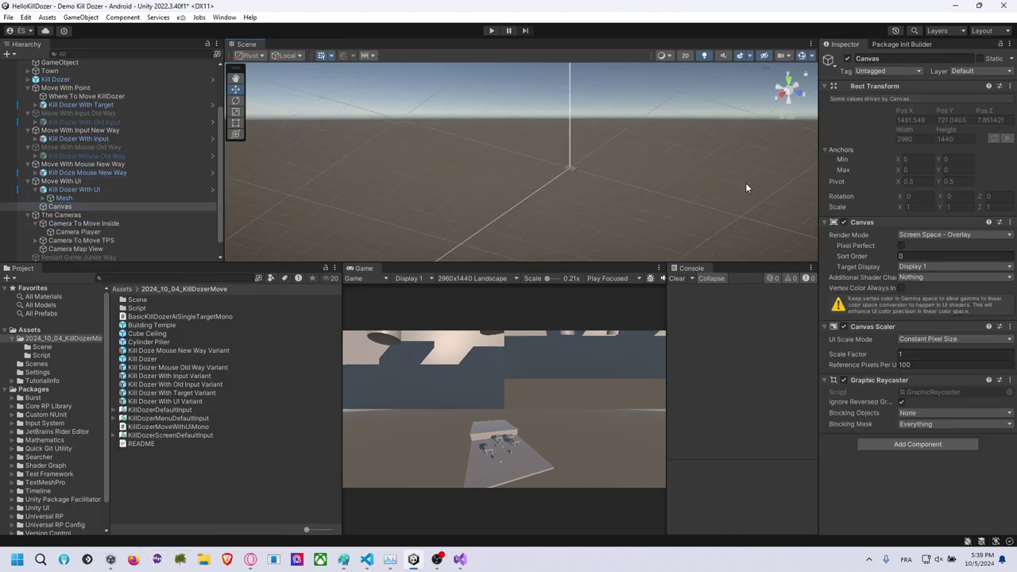
{"action": "left_click_drag", "start_coordinate": [518, 159], "coordinate": [584, 168], "text": "alt"}
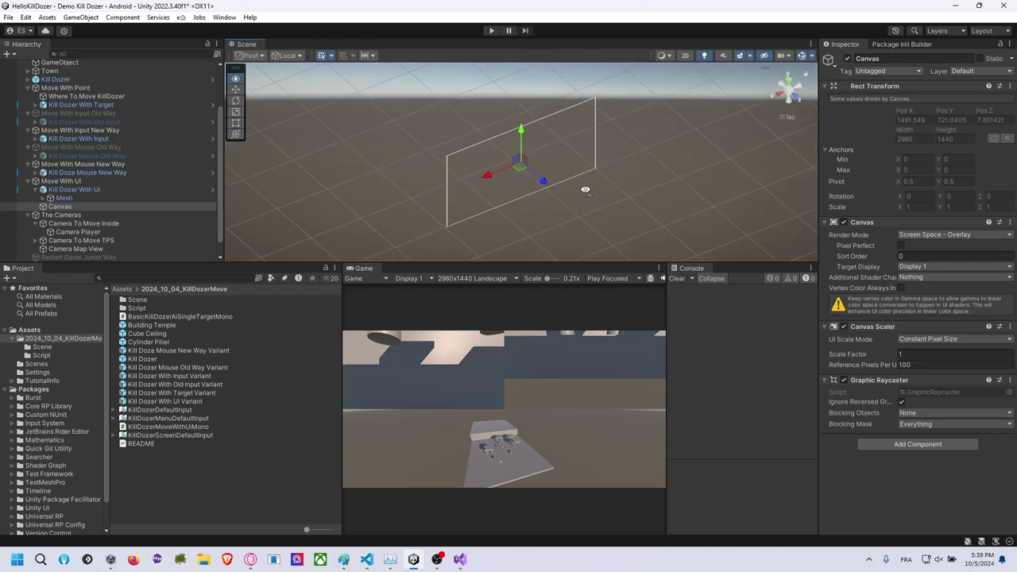
Create a UI > Slider under the Canvas and orbit the Scene view to see the bar.
{"action": "right_click", "coordinate": [83, 208]}
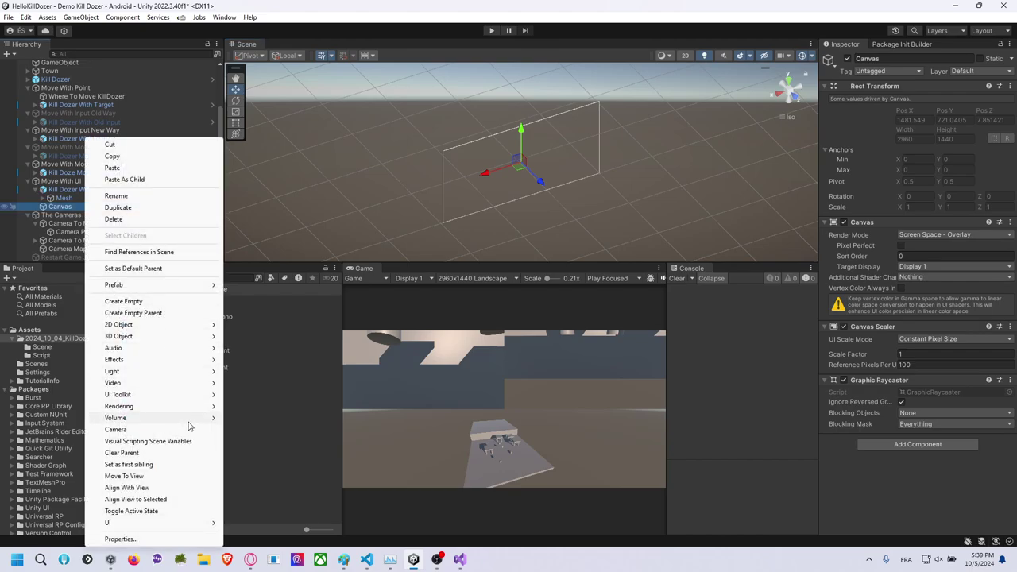
{"action": "mouse_move", "coordinate": [181, 528]}
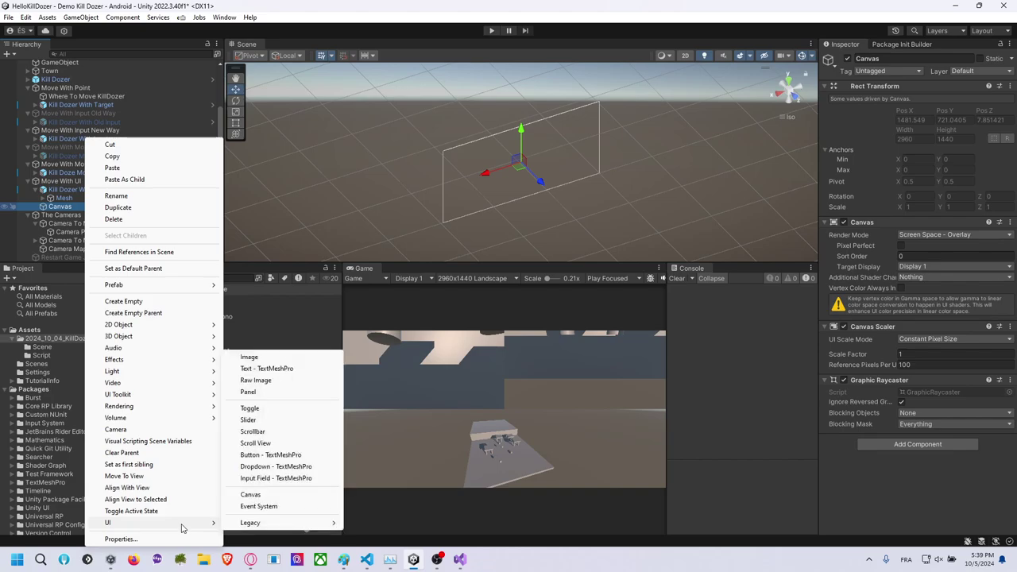
{"action": "left_click", "coordinate": [256, 421]}
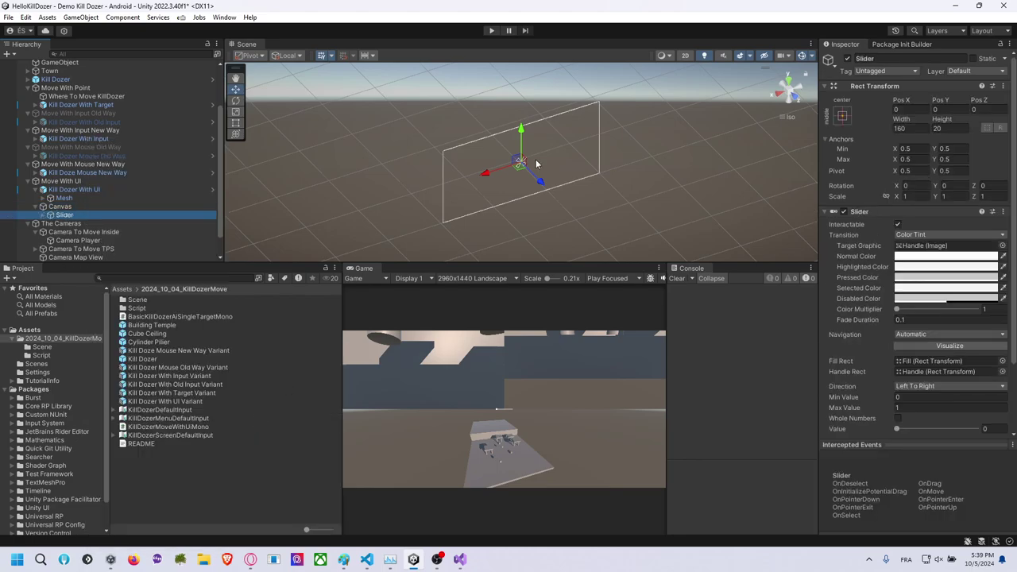
{"action": "left_click_drag", "start_coordinate": [556, 196], "coordinate": [555, 168], "text": "alt"}
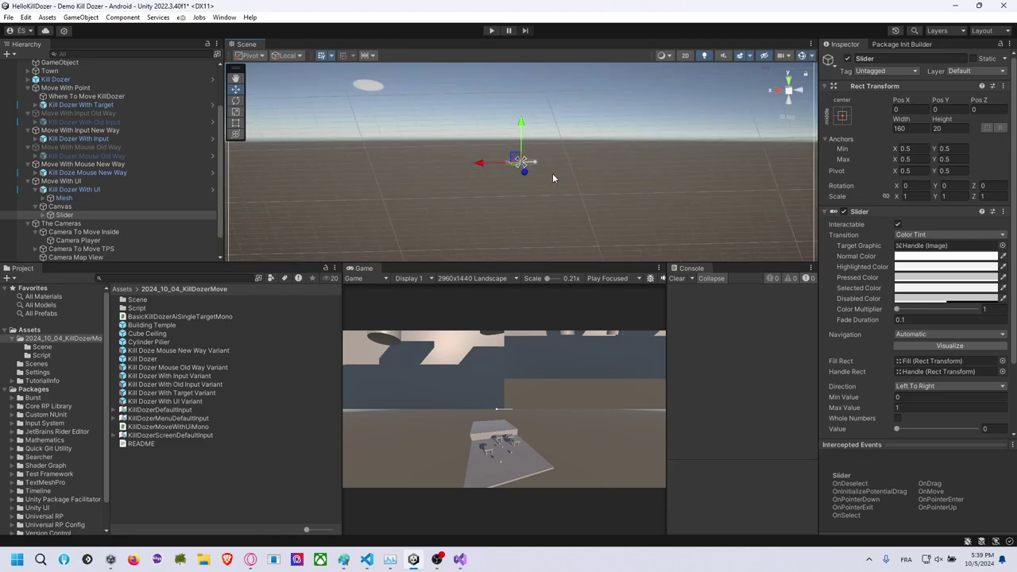
{"action": "left_click_drag", "start_coordinate": [553, 175], "coordinate": [565, 168], "text": "alt"}
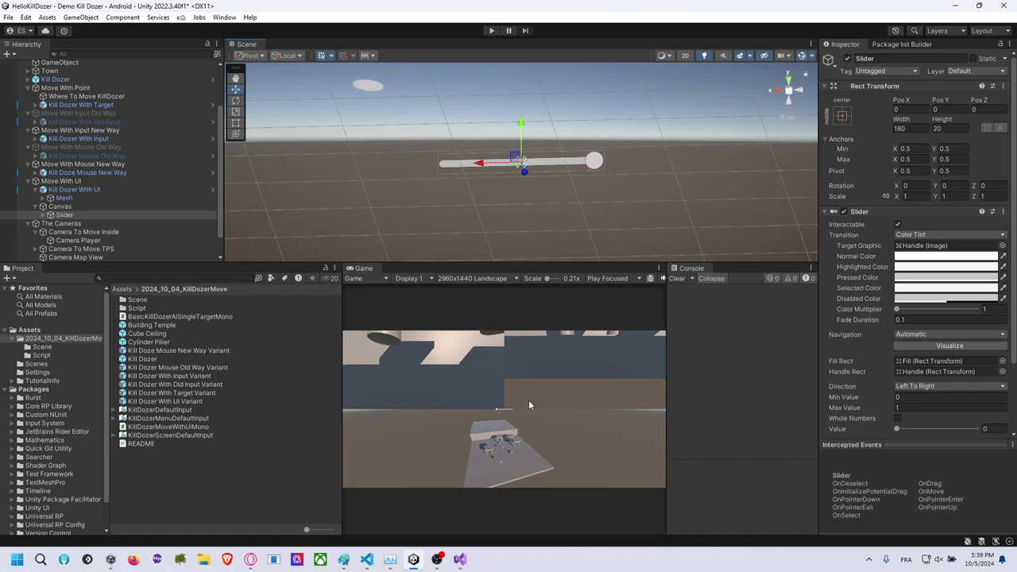
{"action": "left_click", "coordinate": [469, 279]}
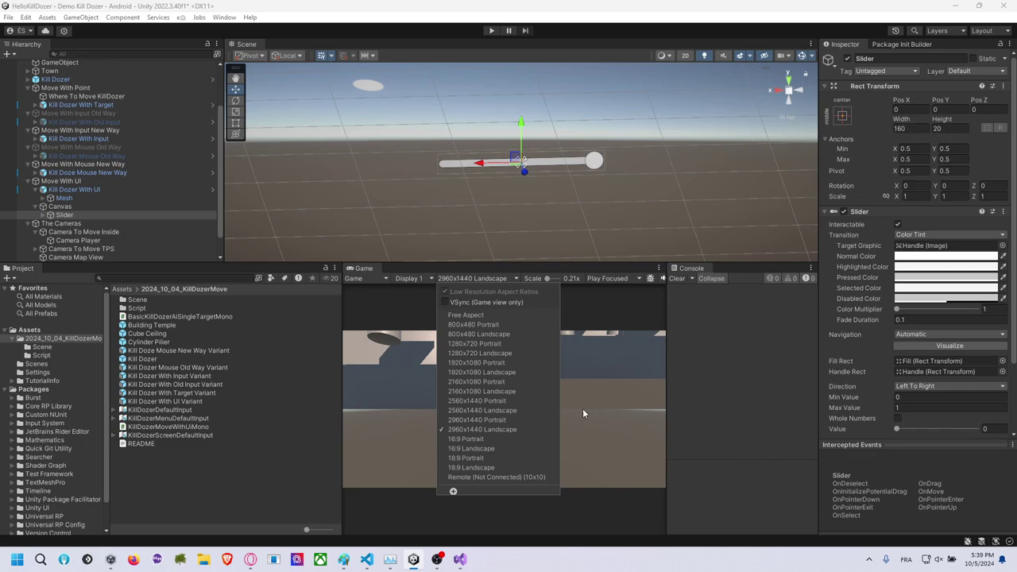
Choose 800x480 Portrait as the Game view resolution.
{"action": "left_click", "coordinate": [481, 327]}
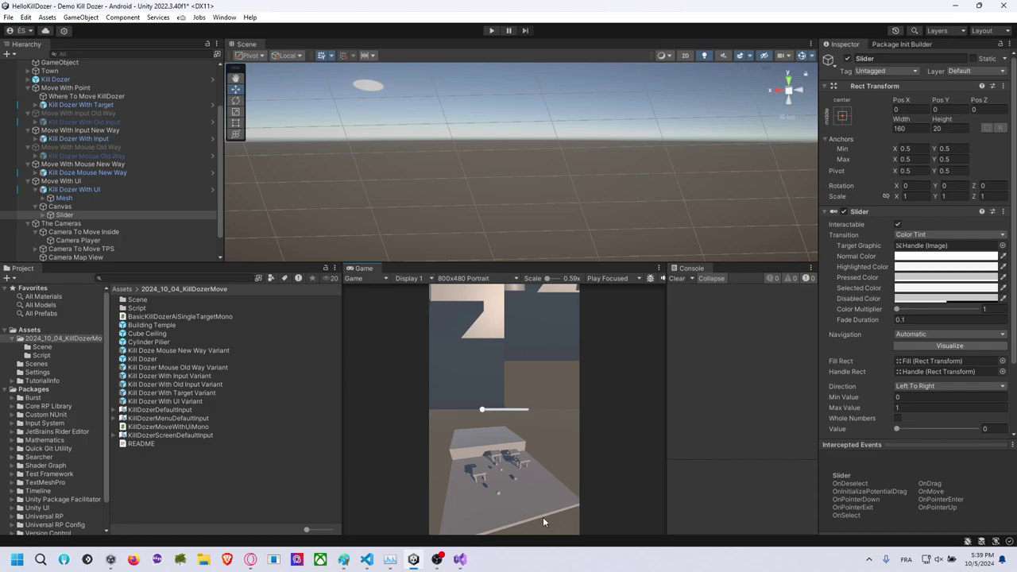
Frame the Slider in the Scene view and edit its anchor Min X, Max X and Max Y fields.
{"action": "left_click", "coordinate": [116, 223]}
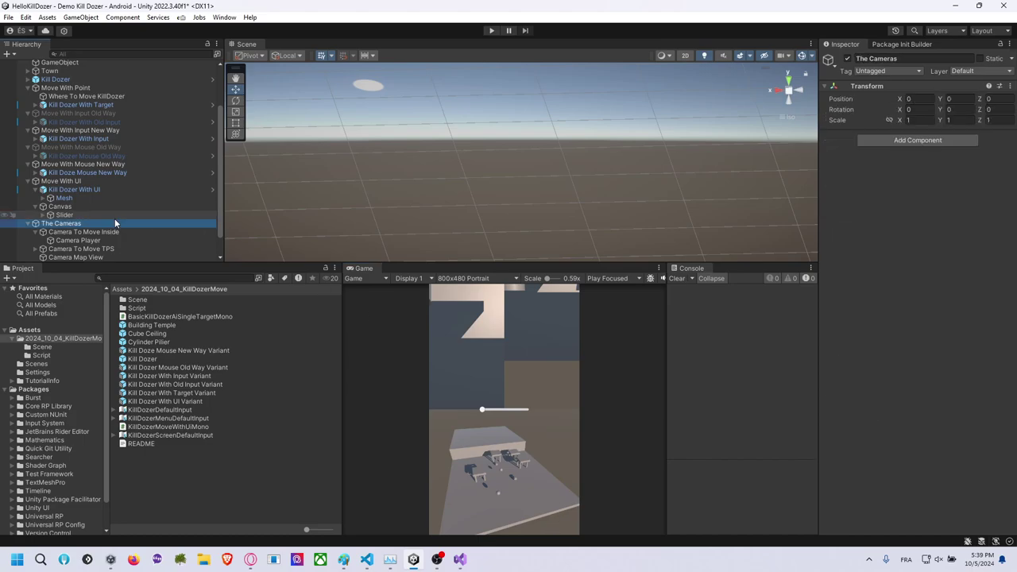
{"action": "left_click", "coordinate": [118, 214]}
{"action": "key", "text": "f"}
{"action": "scroll", "coordinate": [564, 150], "scroll_direction": "down", "scroll_amount": 3}
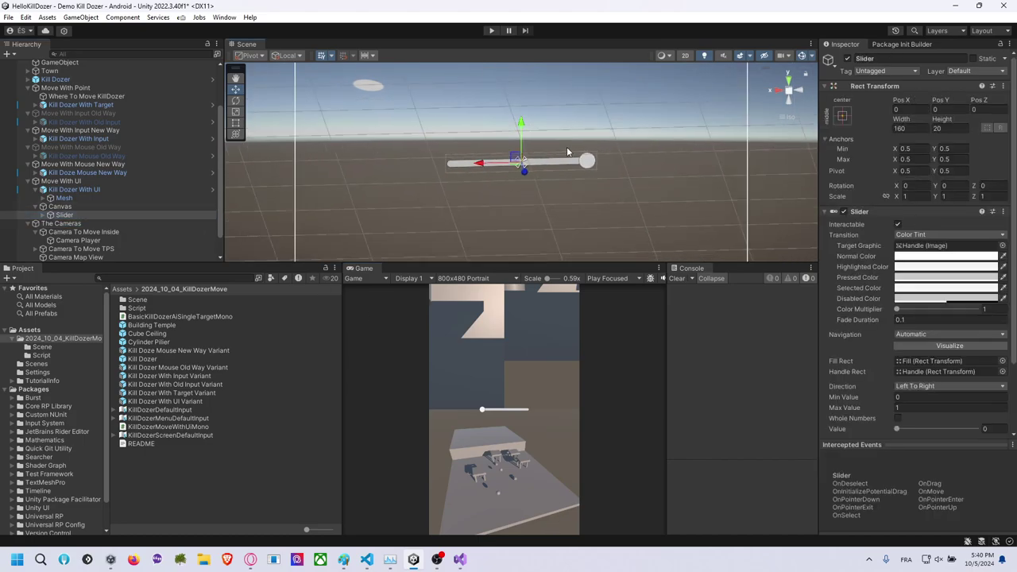
{"action": "middle_click_drag", "start_coordinate": [590, 161], "coordinate": [531, 101]}
{"action": "scroll", "coordinate": [530, 101], "scroll_direction": "down", "scroll_amount": 3}
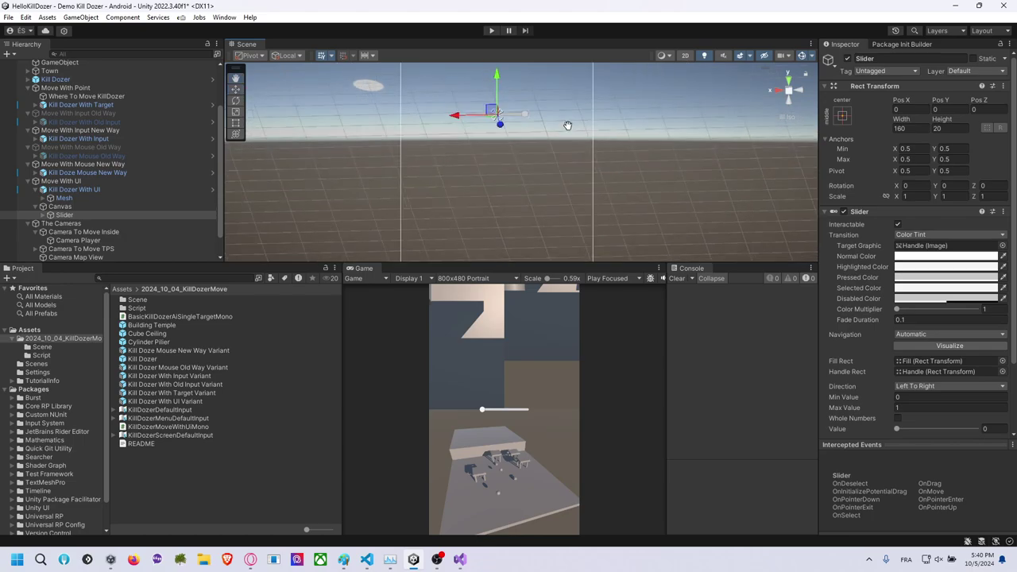
{"action": "left_click", "coordinate": [917, 147]}
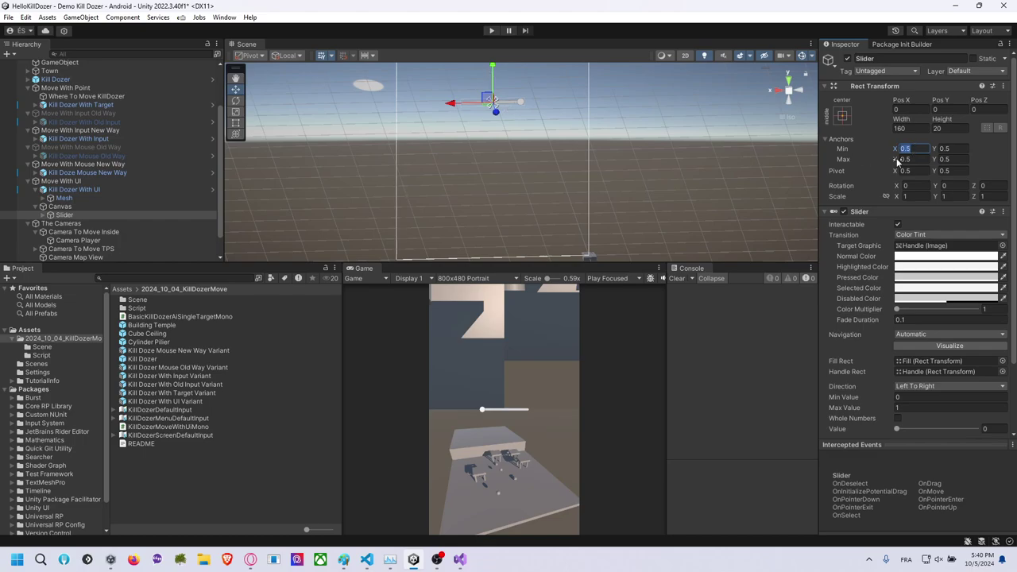
{"action": "left_click", "coordinate": [915, 159]}
{"action": "left_click", "coordinate": [954, 159]}
Drag the Slider's anchor handles down into a thin strip at the canvas's bottom right.
{"action": "left_click_drag", "start_coordinate": [497, 109], "coordinate": [591, 257]}
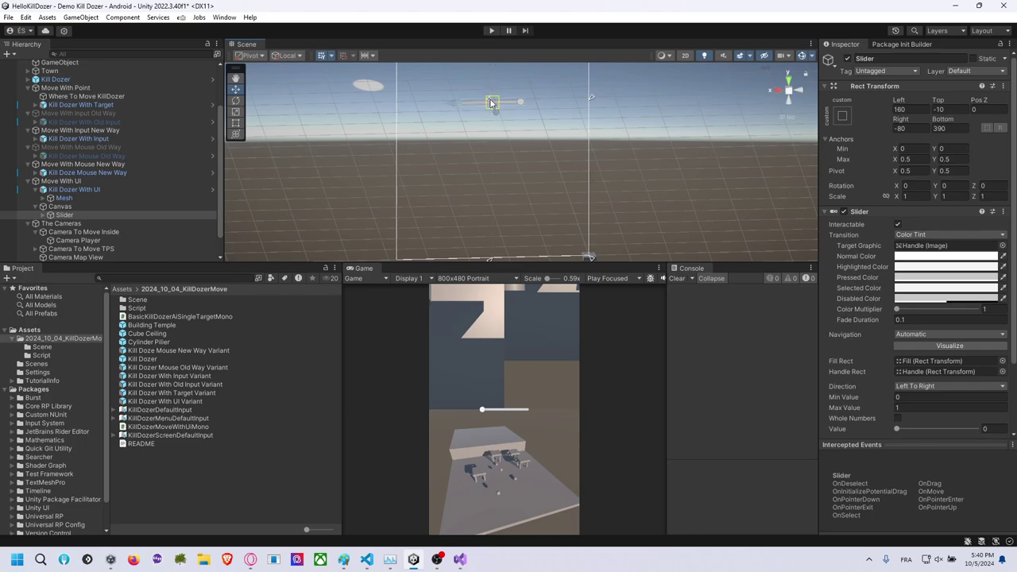
{"action": "left_click_drag", "start_coordinate": [493, 111], "coordinate": [505, 186]}
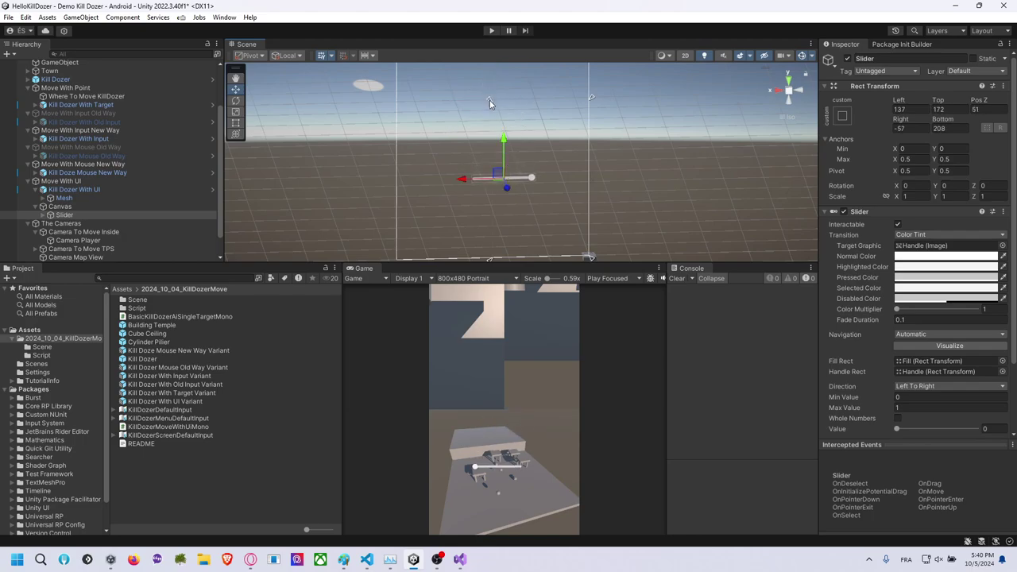
{"action": "left_click_drag", "start_coordinate": [490, 100], "coordinate": [515, 242]}
{"action": "left_click", "coordinate": [917, 159]}
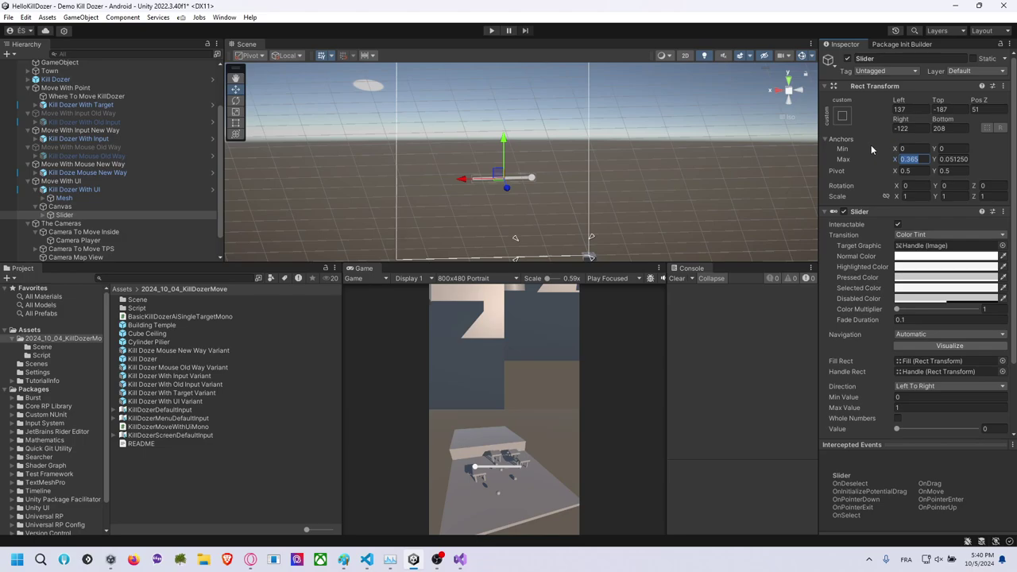
{"action": "mouse_move", "coordinate": [745, 176]}
{"action": "left_mouse_down", "text": "alt"}
{"action": "mouse_move", "coordinate": [682, 227]}
{"action": "mouse_move", "coordinate": [447, 193]}
{"action": "mouse_move", "coordinate": [520, 193]}
{"action": "left_mouse_up", "text": "alt"}
{"action": "left_click", "coordinate": [452, 194]}
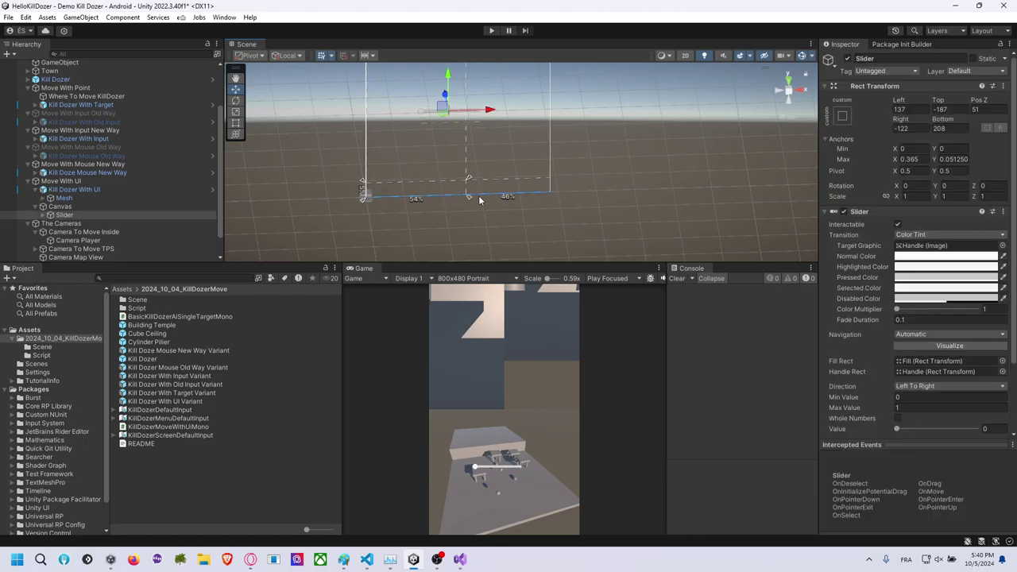
{"action": "left_click_drag", "start_coordinate": [363, 181], "coordinate": [469, 181]}
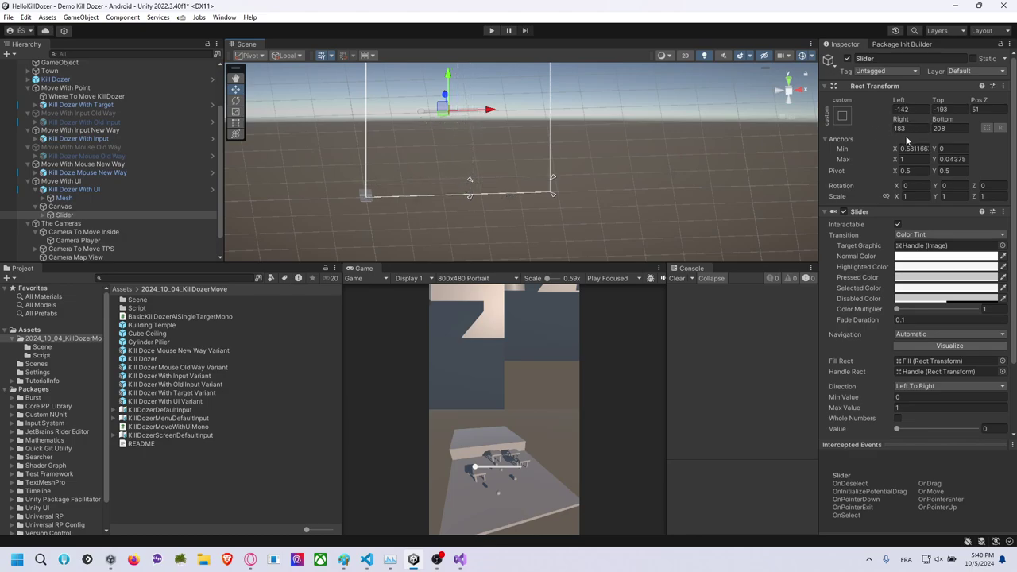
{"action": "left_click", "coordinate": [910, 147]}
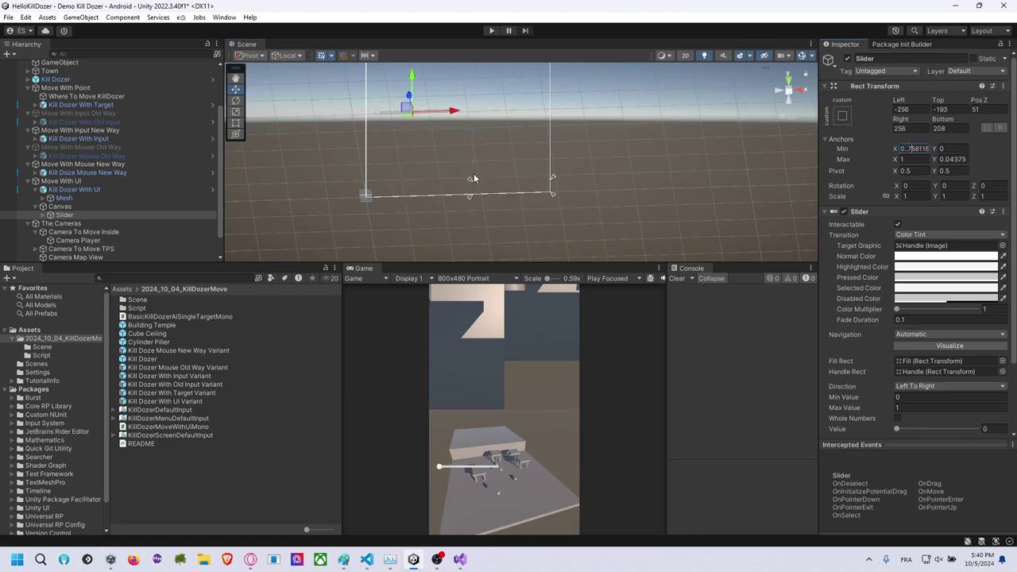
Set the Slider's anchor Min X to 0.65 and Max Y to 0.05.
{"action": "key", "text": "BackSpace"}
{"action": "key", "text": "BackSpace"}
{"action": "key", "text": "BackSpace"}
{"action": "key", "text": "BackSpace"}
{"action": "key", "text": "BackSpace"}
{"action": "key", "text": "BackSpace"}
{"action": "type", "text": ".65"}
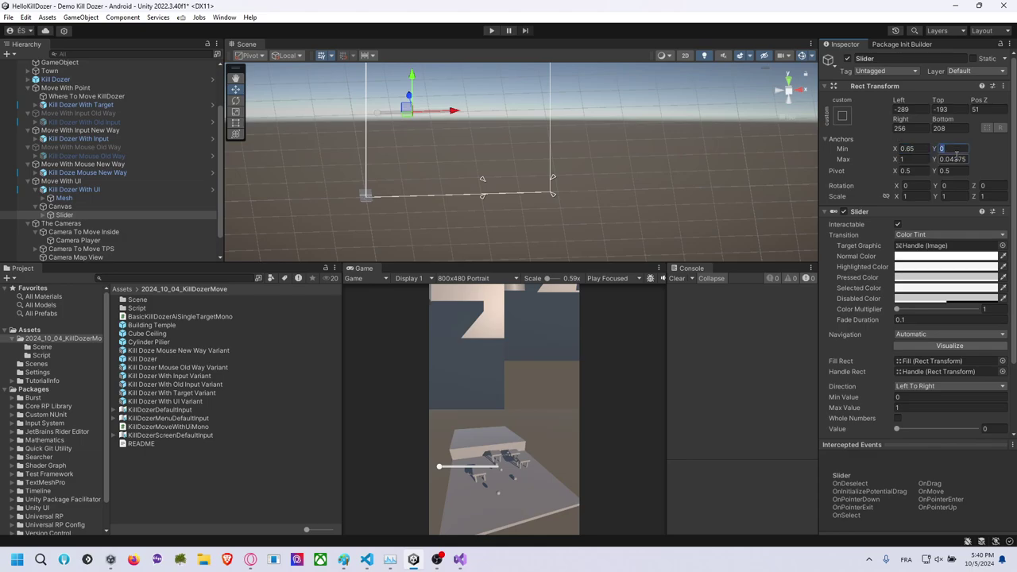
{"action": "left_click", "coordinate": [954, 159]}
{"action": "type", "text": "0.05"}
Zero the Slider's Left, Right, Top, Bottom and Pos Z offsets.
{"action": "left_click", "coordinate": [918, 128]}
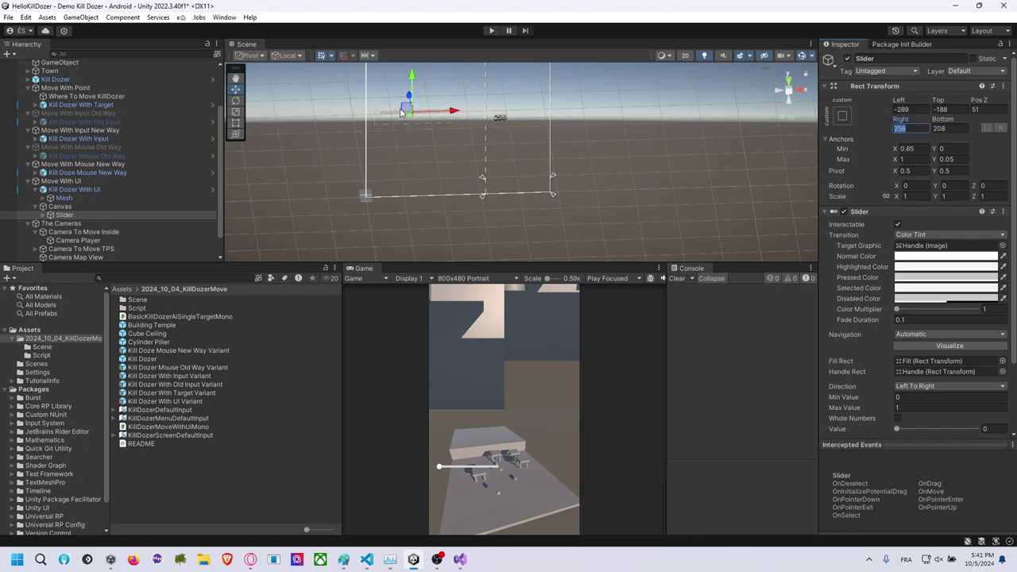
{"action": "middle_click_drag", "start_coordinate": [482, 127], "coordinate": [482, 180]}
{"action": "left_click", "coordinate": [906, 109]}
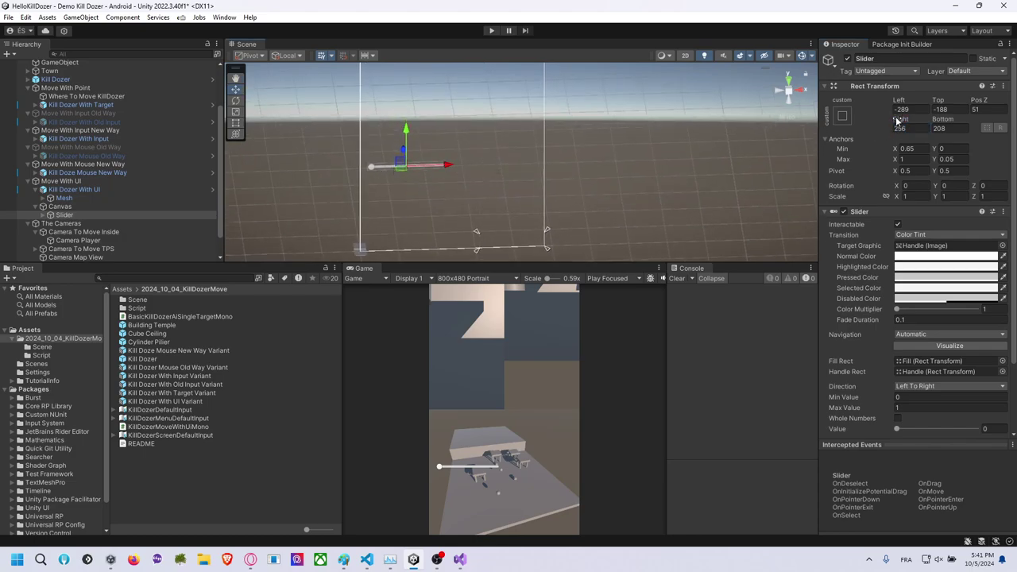
{"action": "type", "text": "0"}
{"action": "key", "text": "Tab"}
{"action": "key", "text": "Tab"}
{"action": "key", "text": "Tab"}
{"action": "type", "text": "0"}
{"action": "key", "text": "Tab"}
{"action": "type", "text": "0"}
{"action": "left_click", "coordinate": [960, 106]}
{"action": "type", "text": "0"}
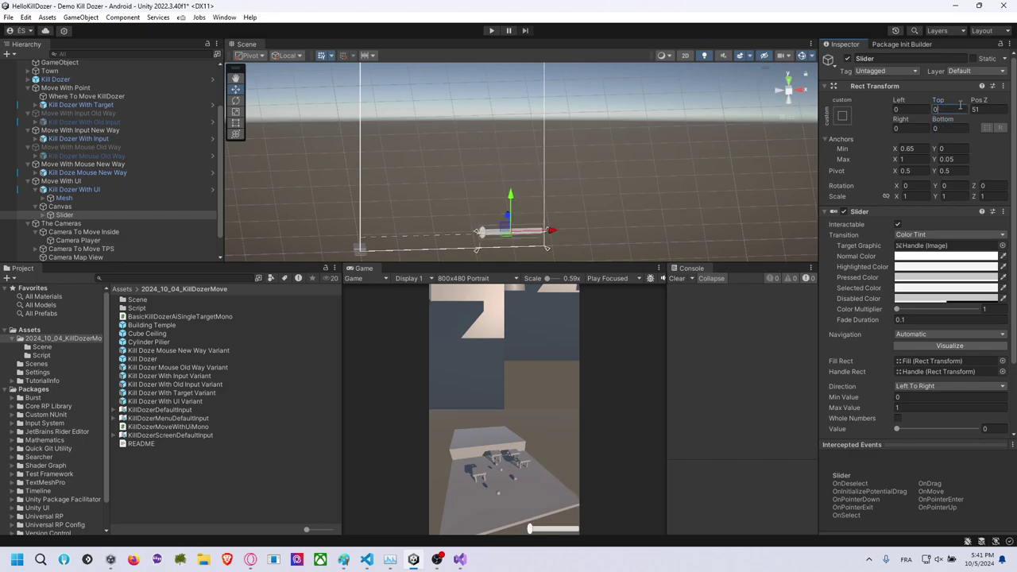
{"action": "key", "text": "Tab"}
{"action": "type", "text": "0"}
{"action": "mouse_move", "coordinate": [647, 204]}
{"action": "left_mouse_down", "text": "alt"}
{"action": "mouse_move", "coordinate": [622, 139]}
{"action": "mouse_move", "coordinate": [639, 188]}
{"action": "mouse_move", "coordinate": [499, 177]}
{"action": "left_mouse_up", "text": "alt"}
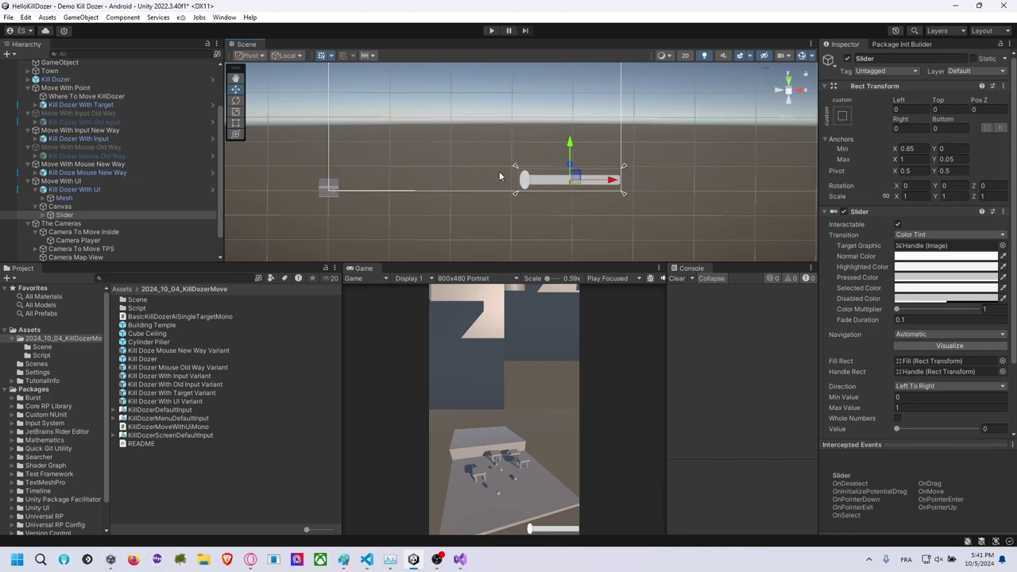
{"action": "left_click_drag", "start_coordinate": [706, 162], "coordinate": [663, 186], "text": "alt"}
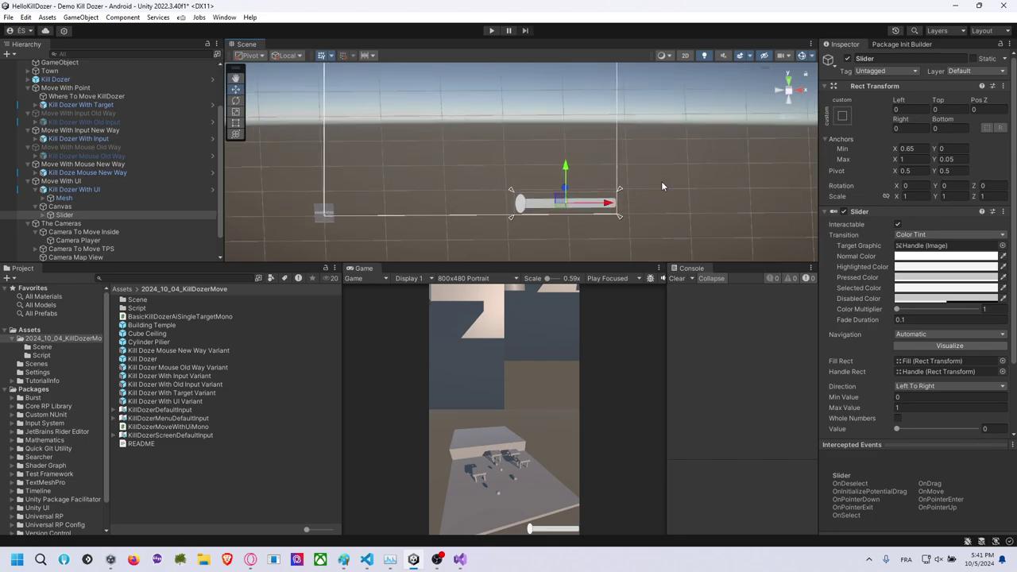
{"action": "left_click", "coordinate": [113, 223]}
{"action": "left_click", "coordinate": [125, 215]}
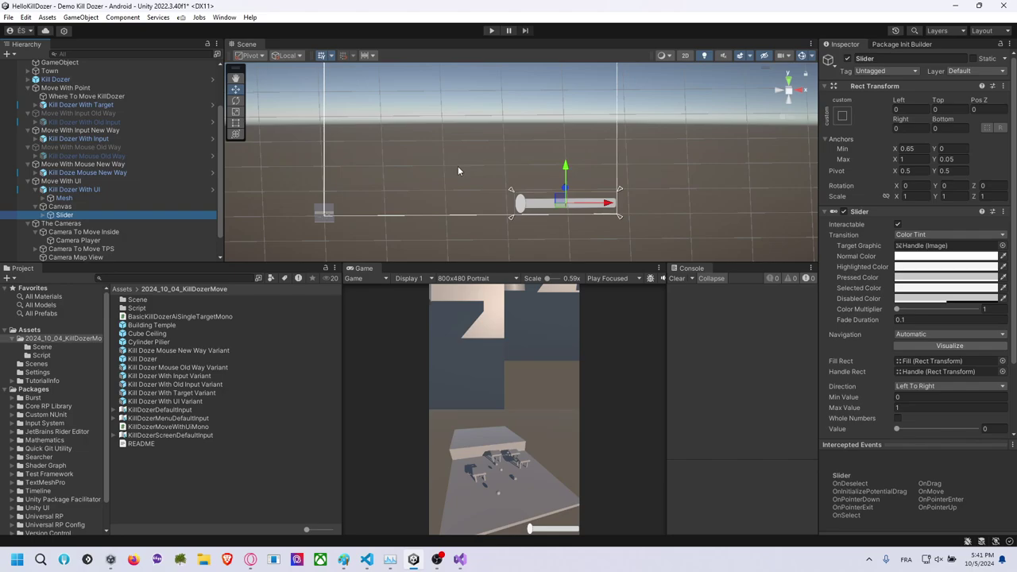
Duplicate the Slider and name the copy 'Slider Vertical'.
{"action": "middle_click_drag", "start_coordinate": [457, 166], "coordinate": [509, 195]}
{"action": "key", "text": "ctrl+d"}
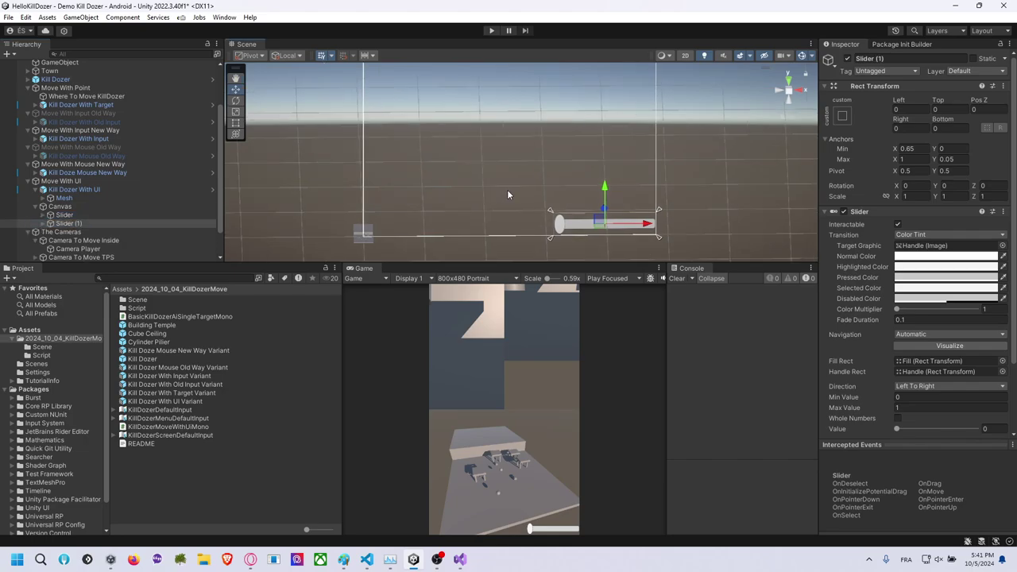
{"action": "left_click", "coordinate": [80, 230]}
{"action": "left_click", "coordinate": [77, 225]}
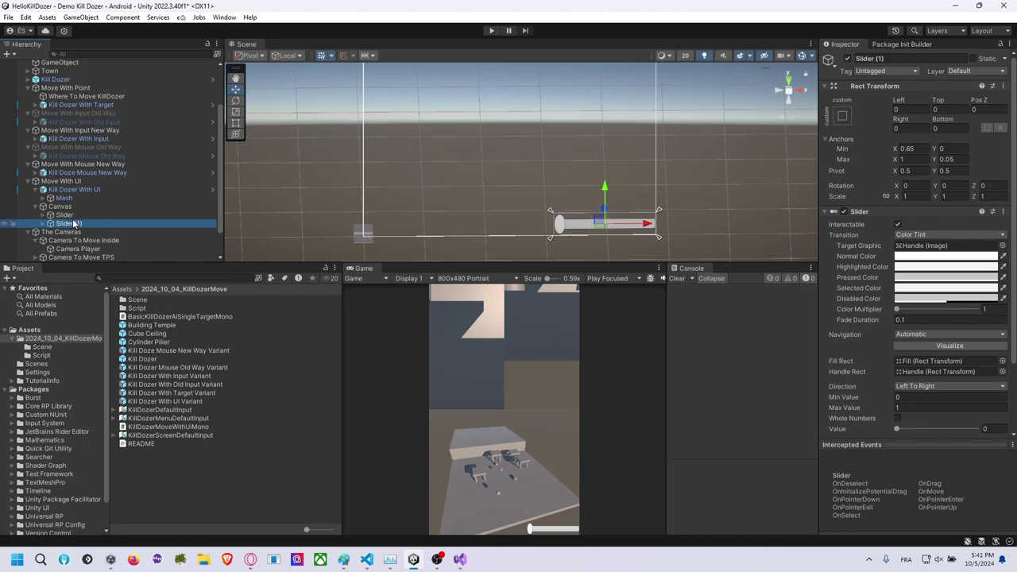
{"action": "left_click", "coordinate": [77, 225]}
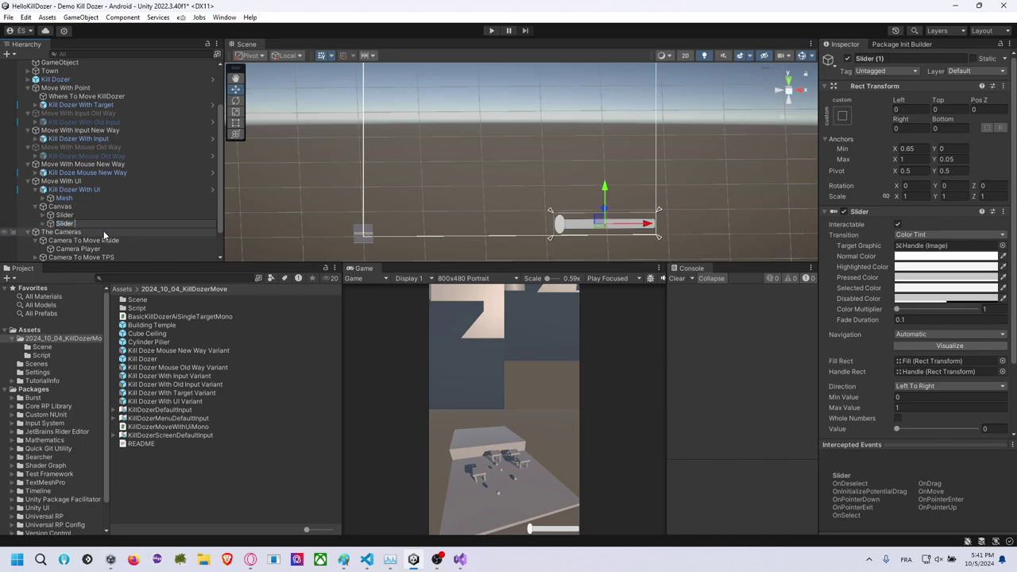
{"action": "type", "text": "Vertical"}
{"action": "key", "text": "Return"}
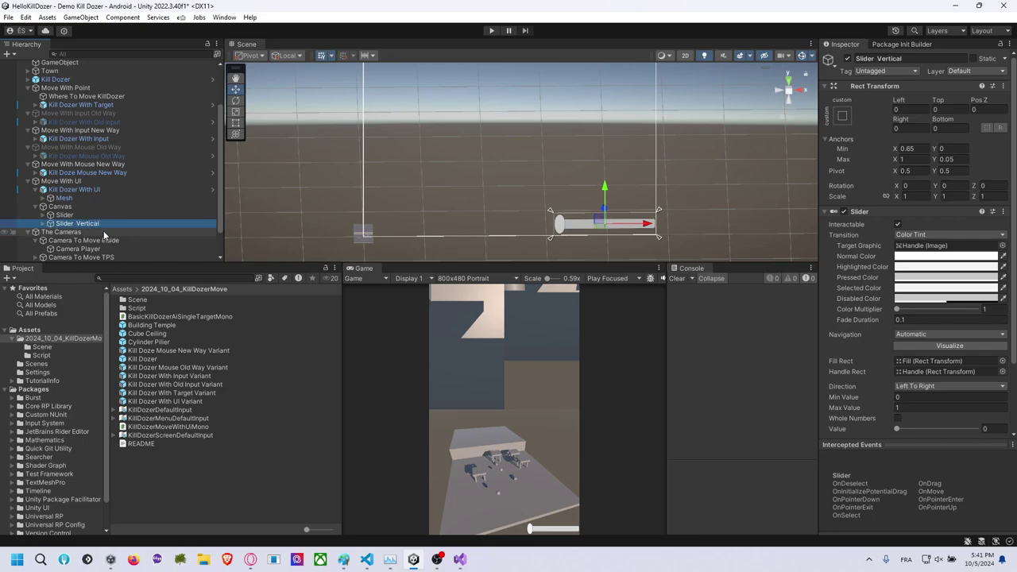
Rename the original slider to 'Slider Horizontal'.
{"action": "left_click", "coordinate": [79, 216]}
{"action": "left_click", "coordinate": [87, 215]}
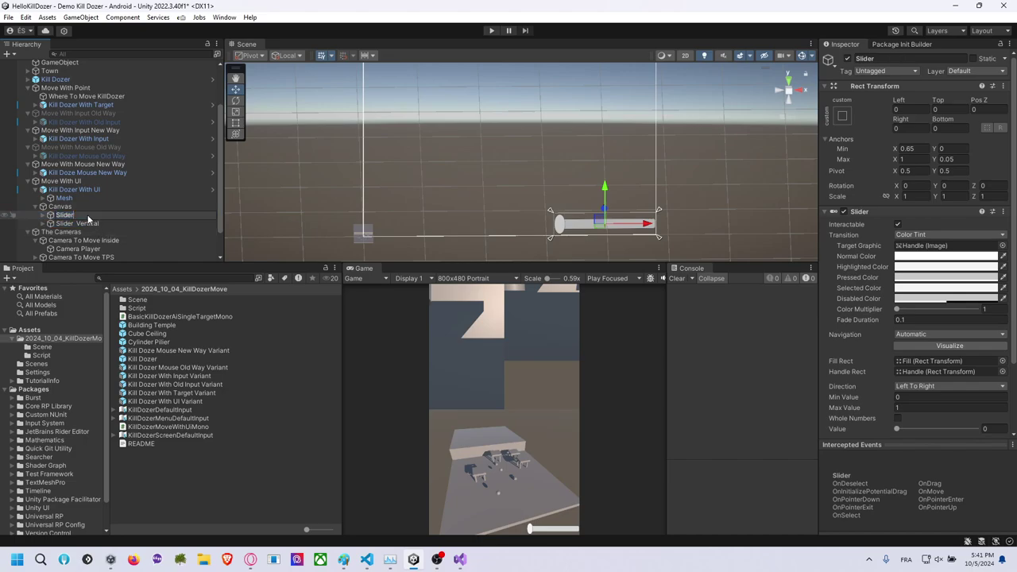
{"action": "type", "text": " Horizontal"}
{"action": "key", "text": "Return"}
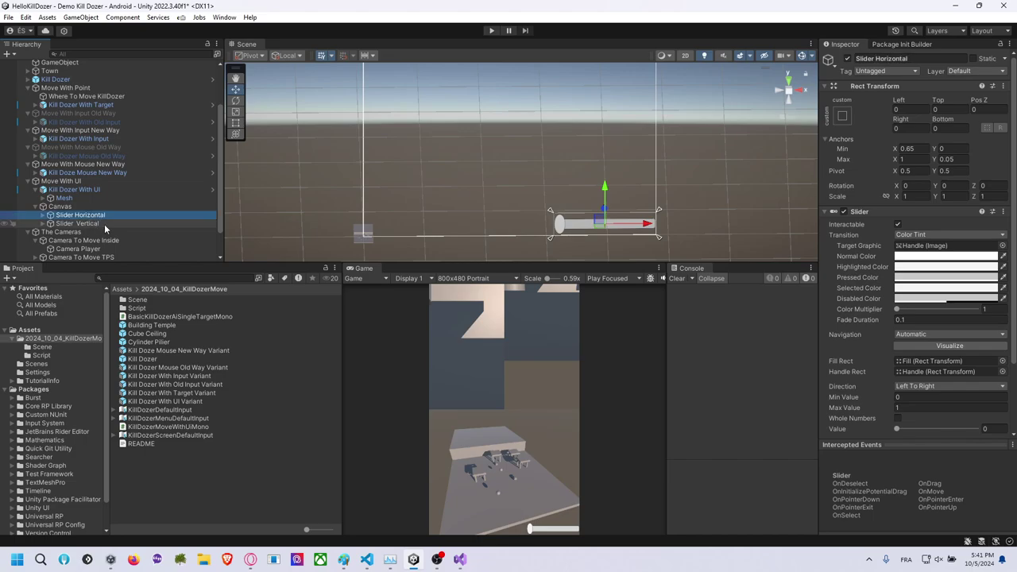
Move the slider to the canvas's left edge with Left offset 0 and Direction Bottom To Top.
{"action": "left_click_drag", "start_coordinate": [550, 236], "coordinate": [360, 239]}
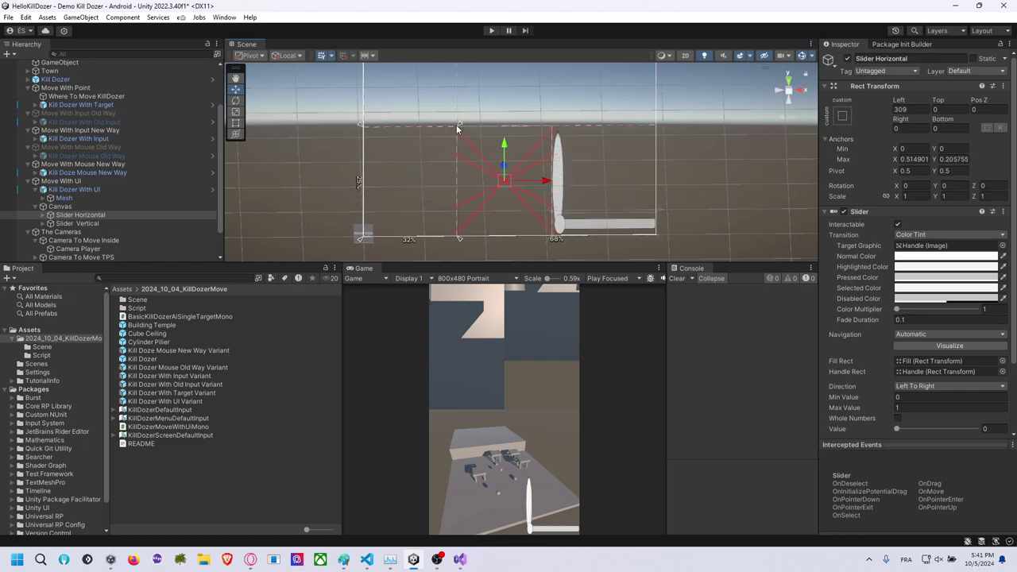
{"action": "left_click_drag", "start_coordinate": [658, 213], "coordinate": [399, 119]}
{"action": "left_click", "coordinate": [906, 108]}
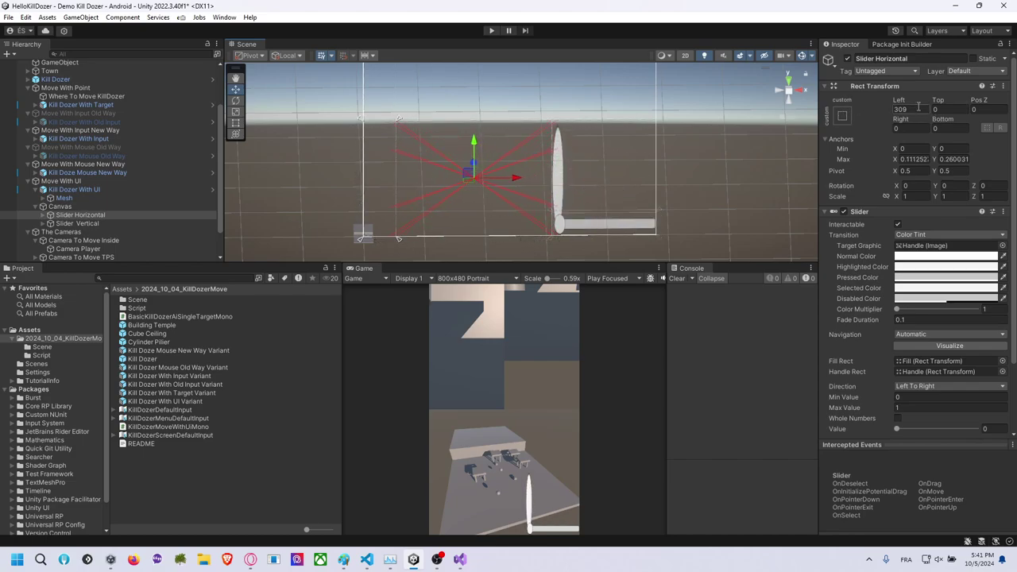
{"action": "type", "text": "0"}
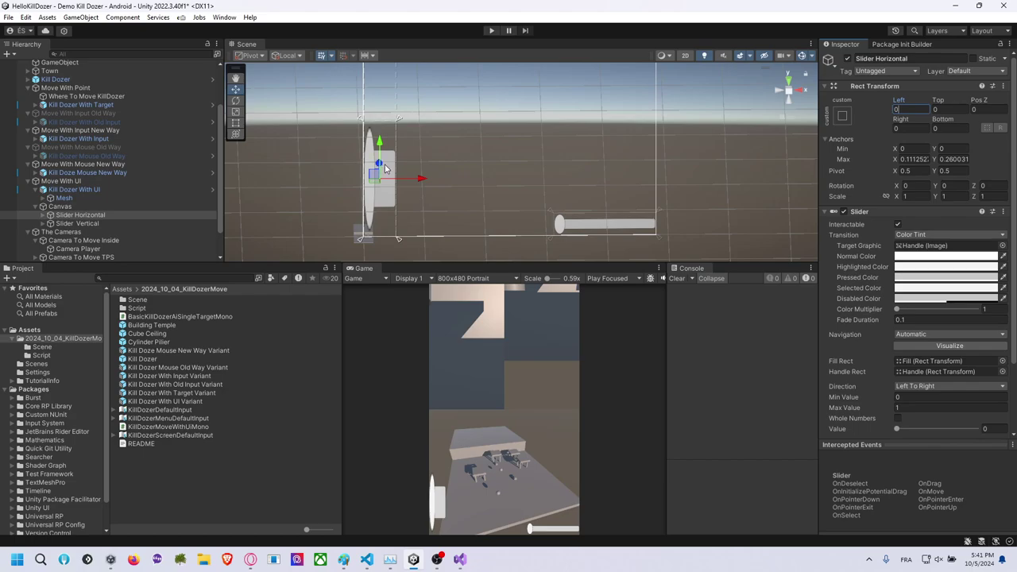
{"action": "scroll", "coordinate": [954, 278], "scroll_direction": "down", "scroll_amount": 3}
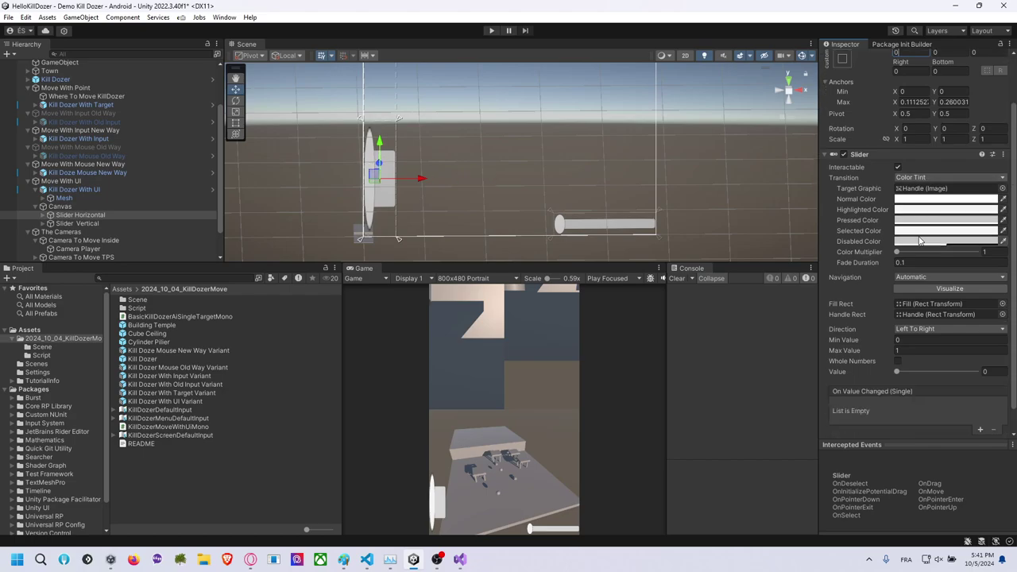
{"action": "left_click", "coordinate": [924, 303]}
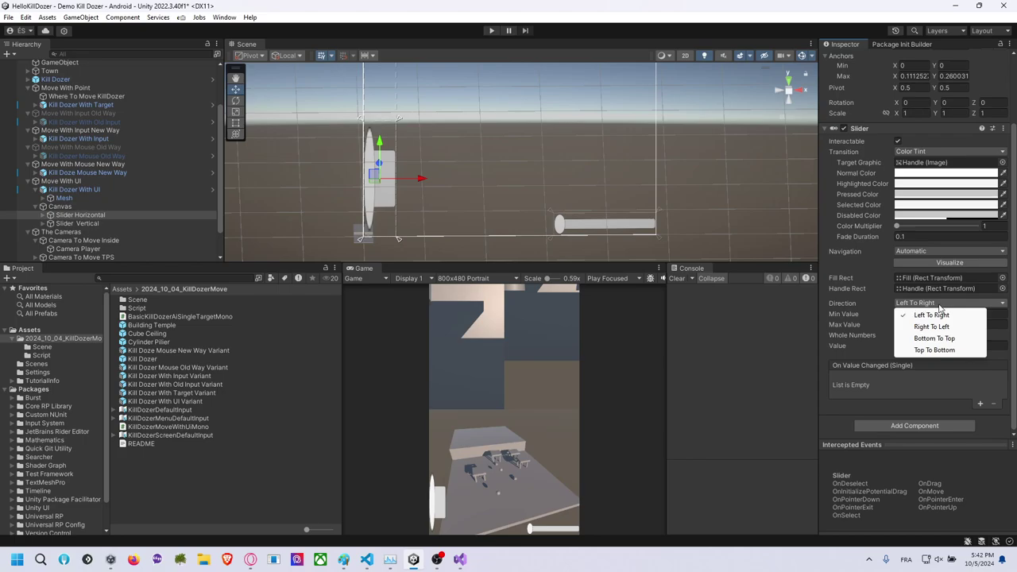
{"action": "left_click", "coordinate": [943, 340]}
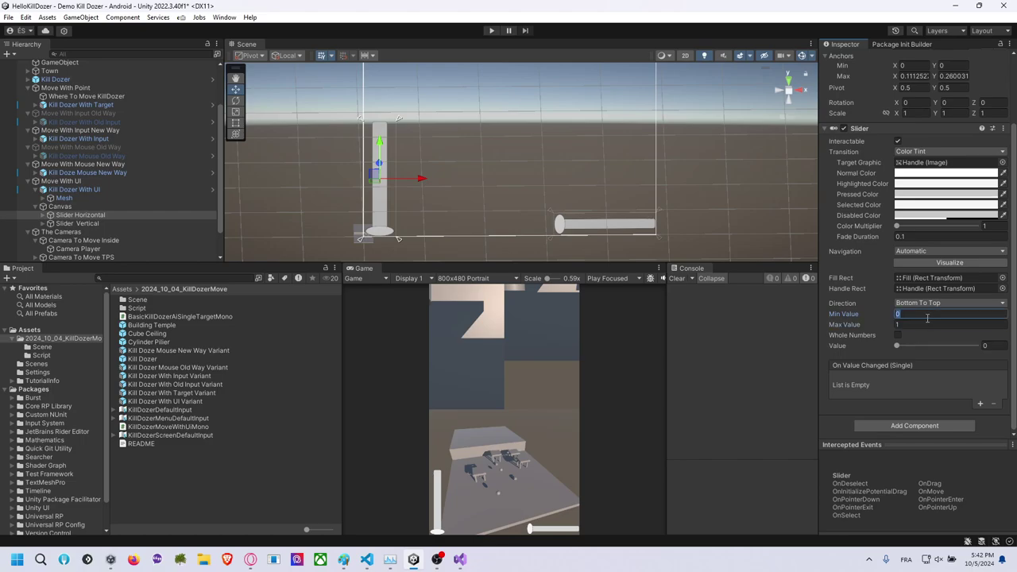
Set Slider Vertical's Min Value to -1.
{"action": "type", "text": "-1"}
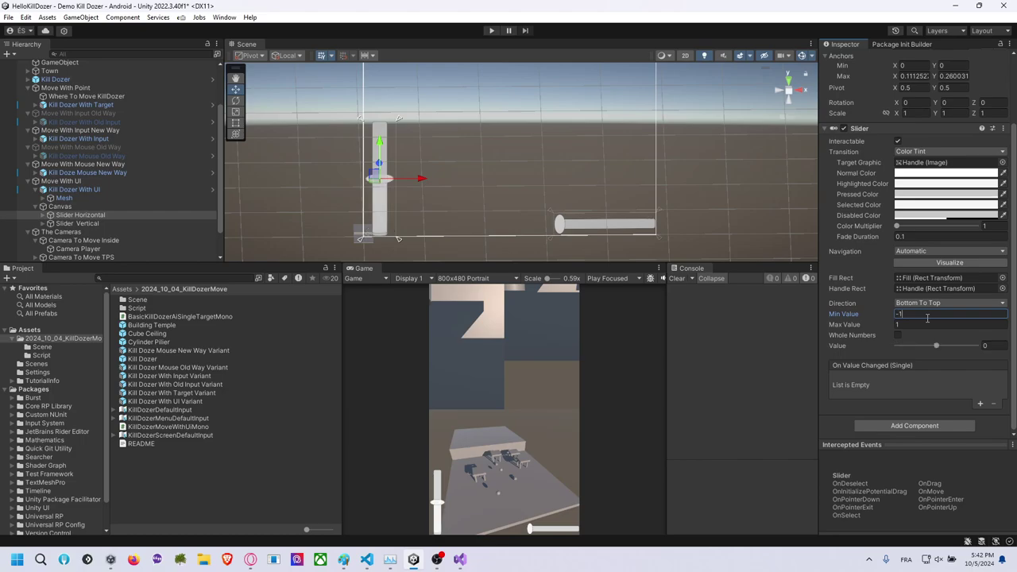
{"action": "left_click", "coordinate": [207, 224]}
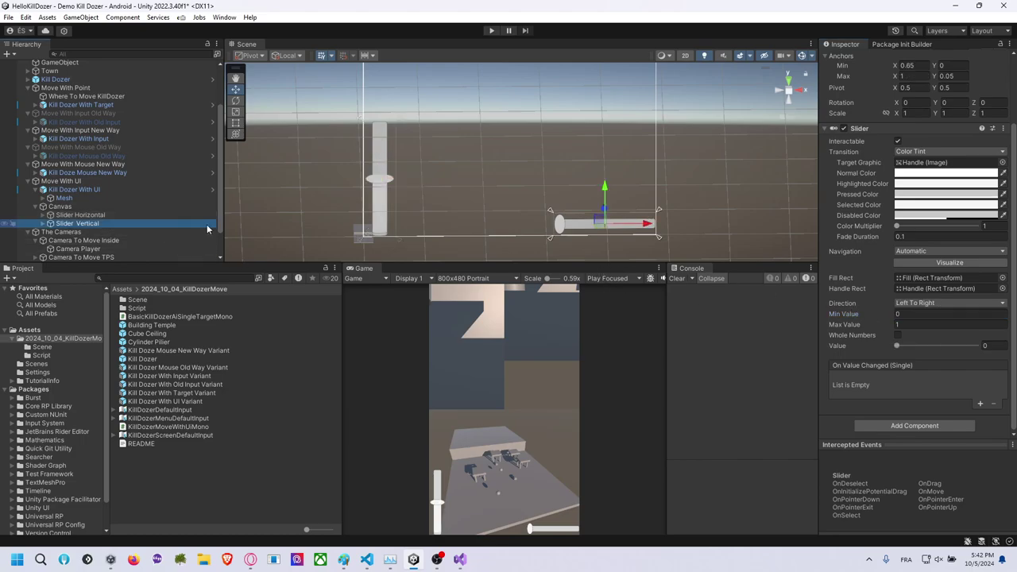
{"action": "type", "text": "-1"}
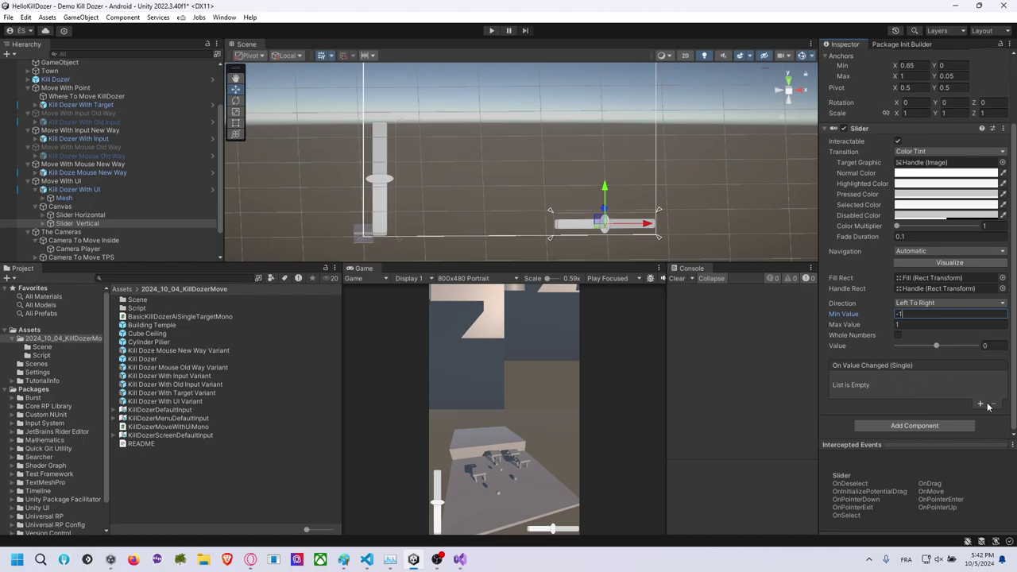
Add an On Value Changed entry calling Kill Dozer With UI's BasicKillDozerMoveMono.SetPercentLeftRightTo.
{"action": "left_click", "coordinate": [980, 406]}
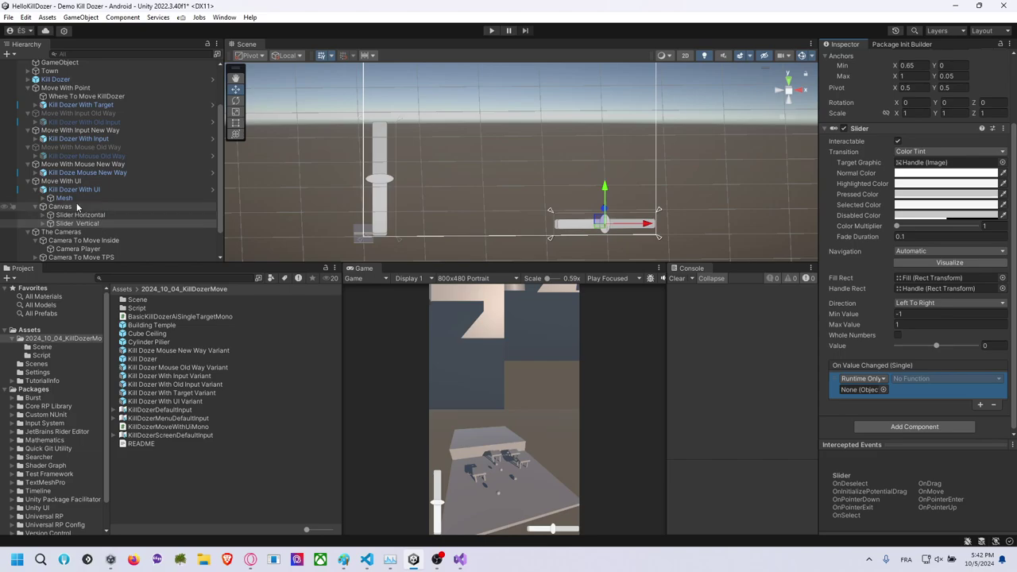
{"action": "left_click_drag", "start_coordinate": [78, 191], "coordinate": [871, 390]}
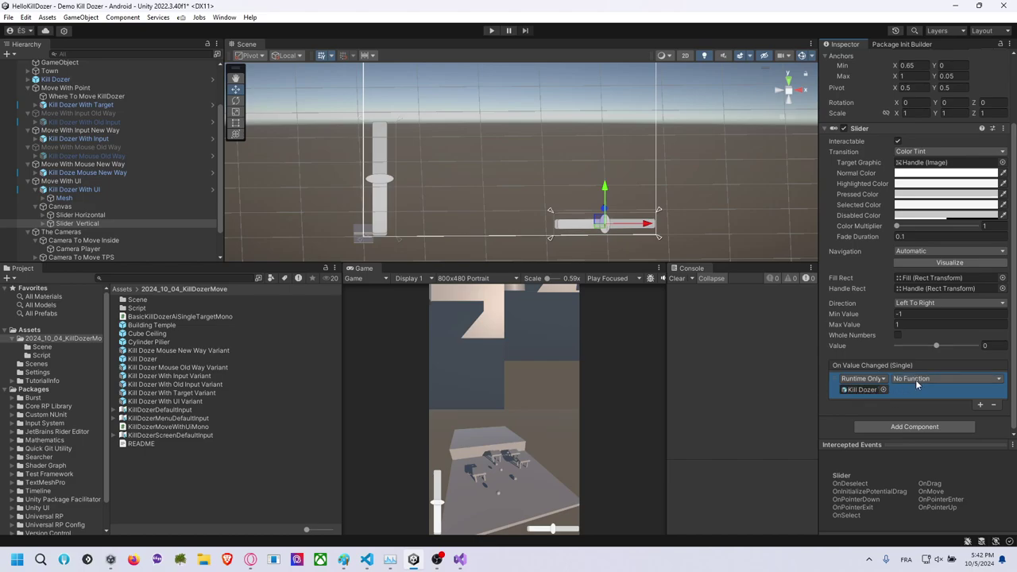
{"action": "left_click", "coordinate": [916, 380]}
{"action": "mouse_move", "coordinate": [935, 455]}
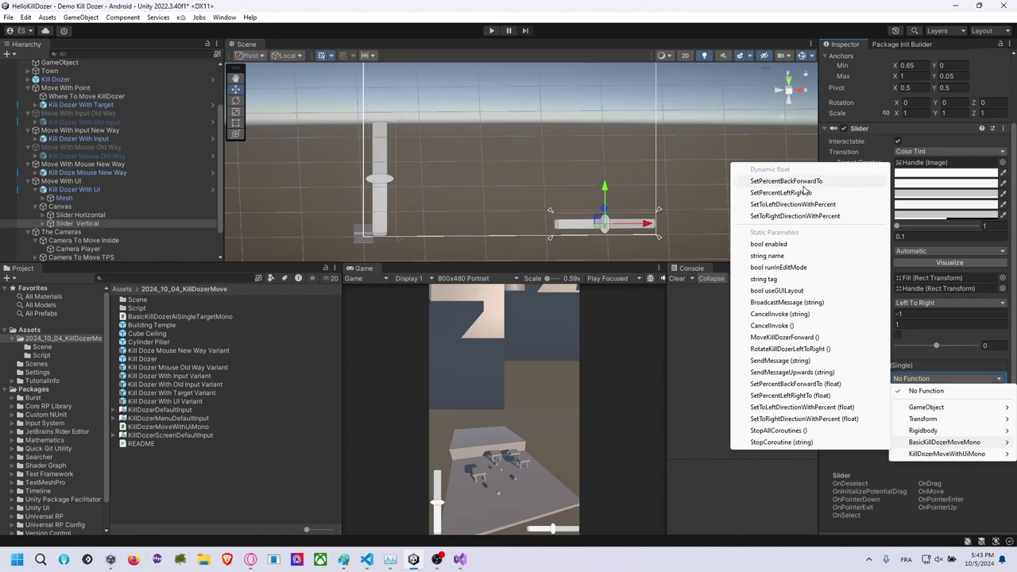
{"action": "left_click", "coordinate": [801, 193]}
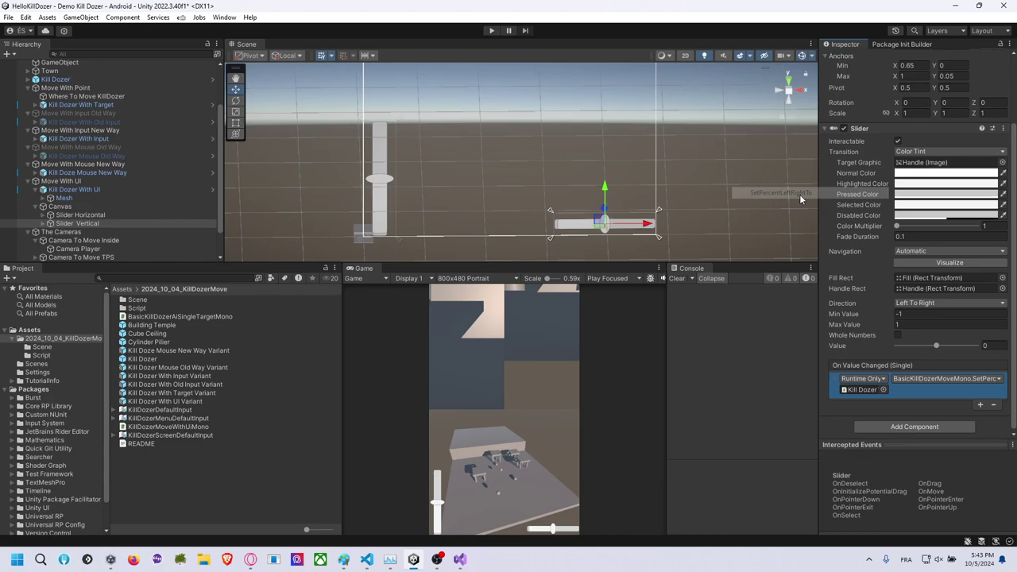
Rename the upright slider 'Slider Vertical' and the flat one 'Slider Horizontal' in the Hierarchy.
{"action": "left_click", "coordinate": [136, 214]}
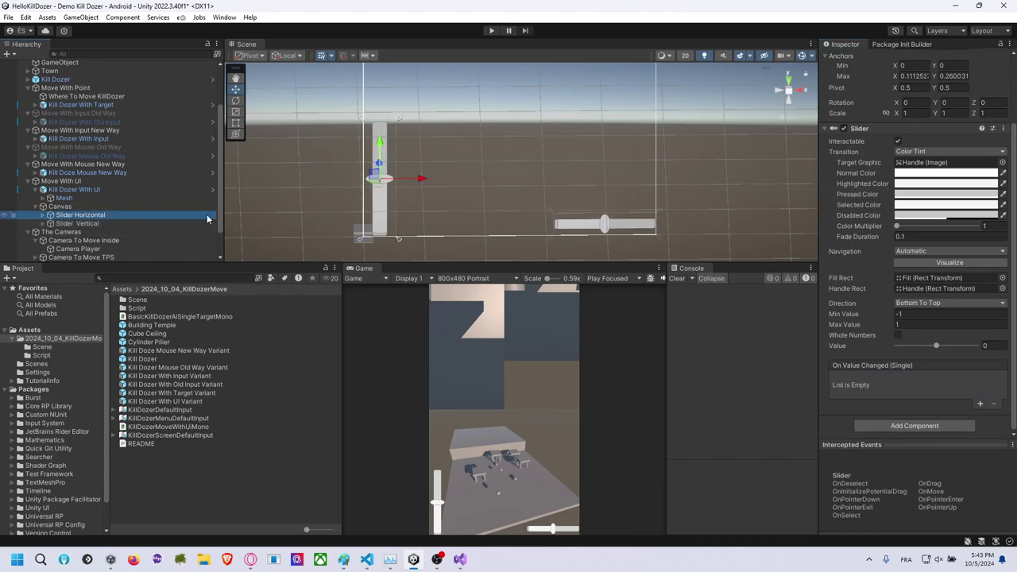
{"action": "left_click", "coordinate": [97, 215]}
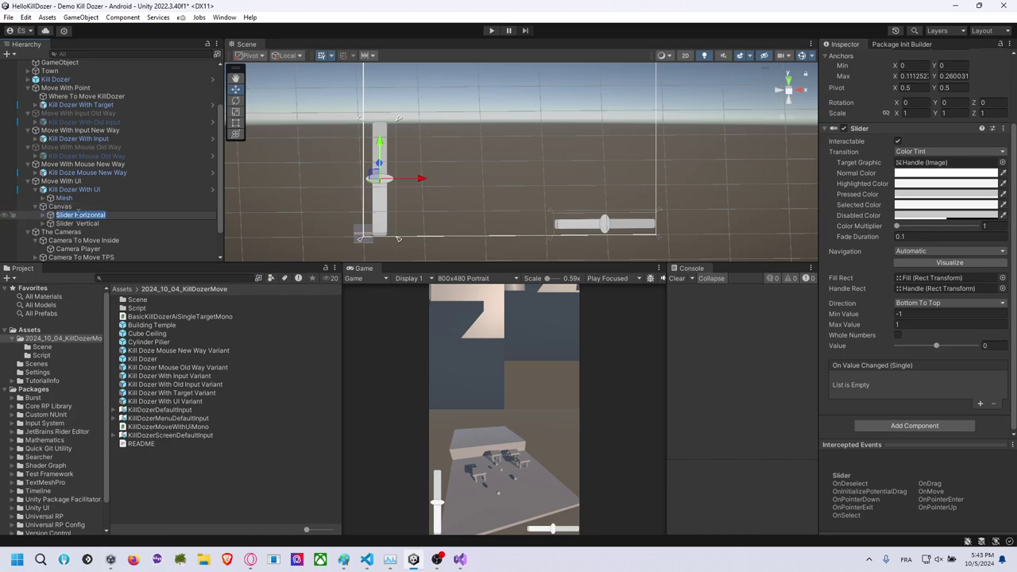
{"action": "type", "text": "Slider Vertic"}
{"action": "type", "text": "al"}
{"action": "key", "text": "Return"}
{"action": "left_click", "coordinate": [77, 225]}
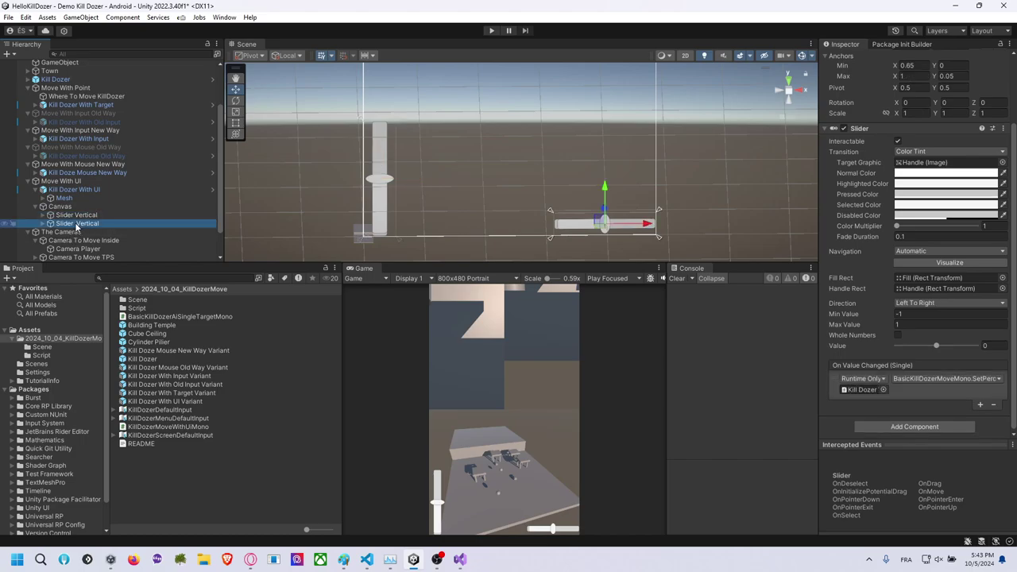
{"action": "left_click_drag", "start_coordinate": [77, 224], "coordinate": [132, 231]}
{"action": "type", "text": "Horizon"}
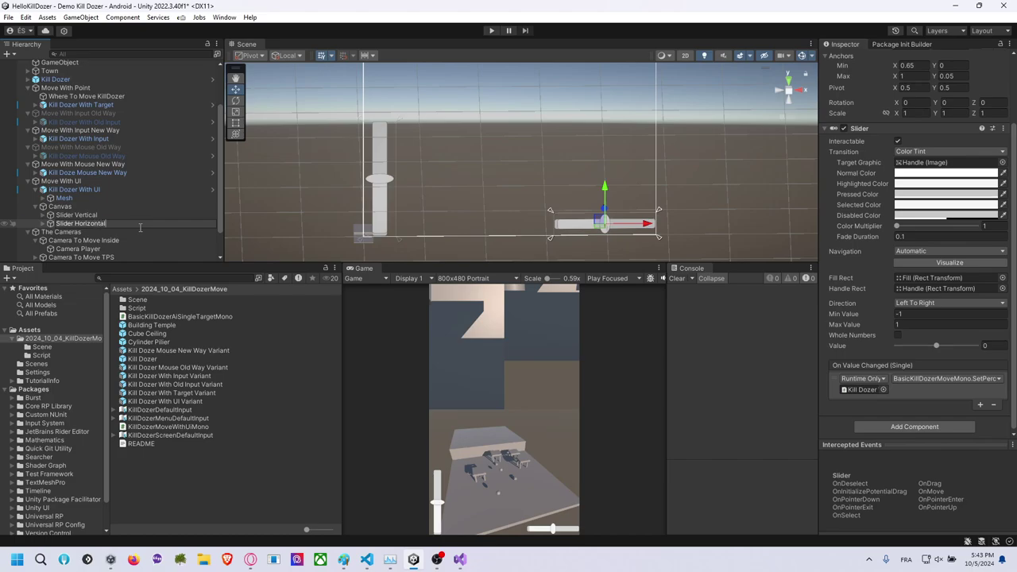
{"action": "key", "text": "Return"}
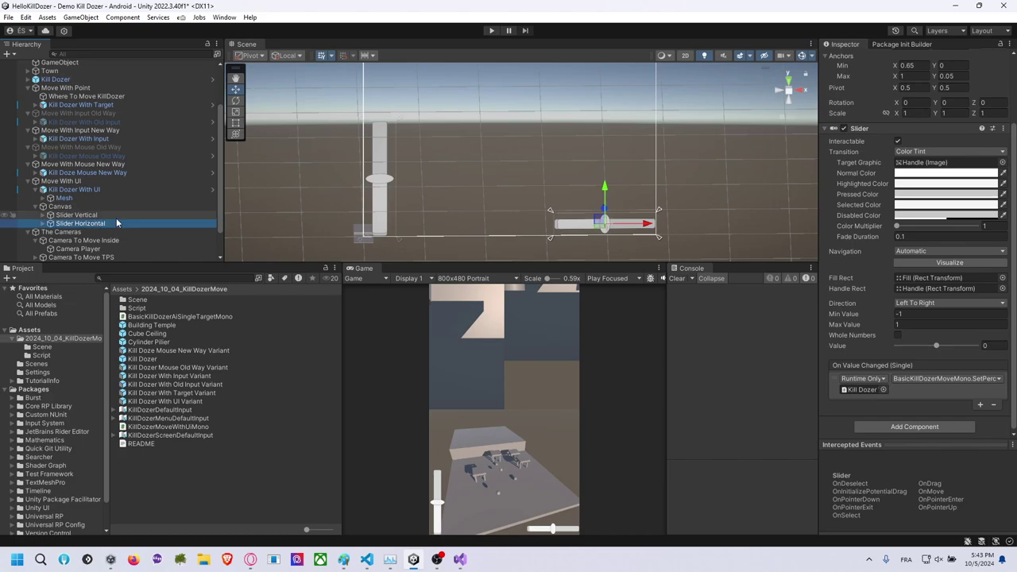
Add an On Value Changed entry on Slider Vertical calling Kill Dozer With UI's BasicKillDozerMoveMono.SetPercentBackForwardTo.
{"action": "left_click", "coordinate": [116, 217]}
{"action": "left_click", "coordinate": [980, 403]}
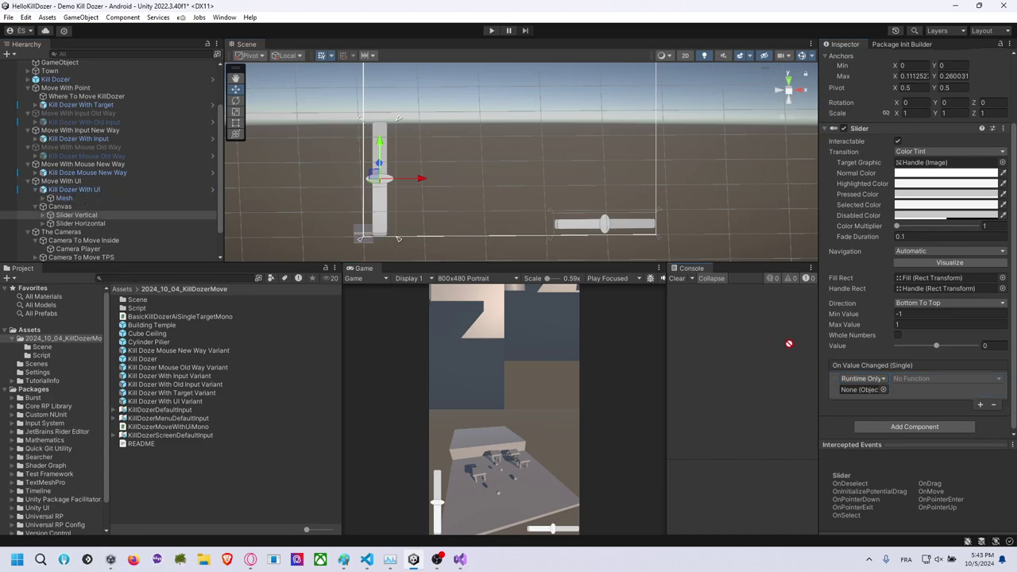
{"action": "left_click_drag", "start_coordinate": [86, 189], "coordinate": [862, 390]}
{"action": "left_click", "coordinate": [946, 378]}
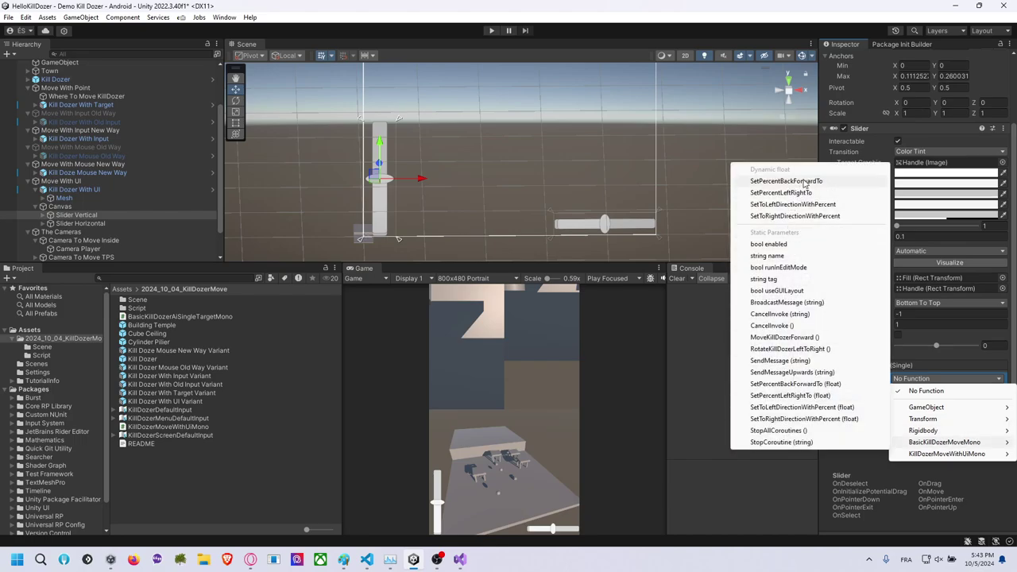
{"action": "left_click", "coordinate": [799, 193]}
{"action": "right_click_drag", "start_coordinate": [543, 137], "coordinate": [521, 160]}
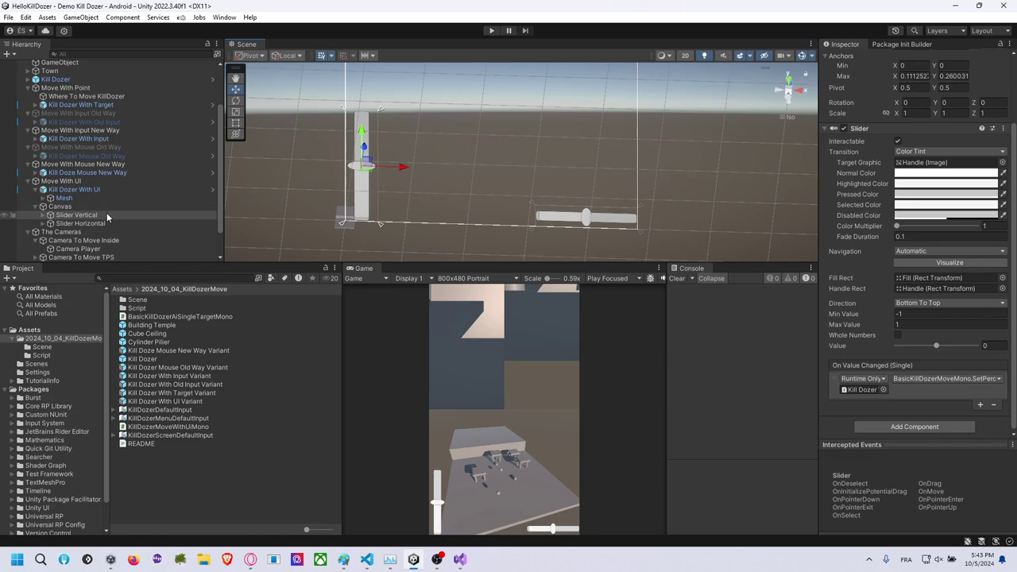
{"action": "scroll", "coordinate": [106, 215], "scroll_direction": "down", "scroll_amount": 2}
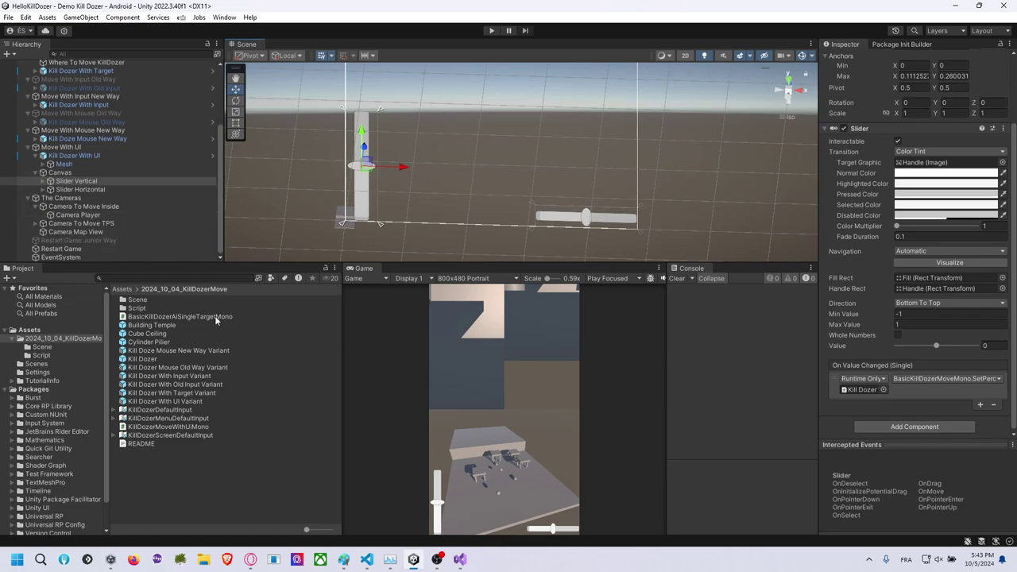
Set What To Follow to Kill Dozer With UI on Camera To Move TPS and Camera To Move Inside, then enter Play mode.
{"action": "left_click", "coordinate": [97, 226]}
{"action": "left_click", "coordinate": [113, 208], "text": "ctrl"}
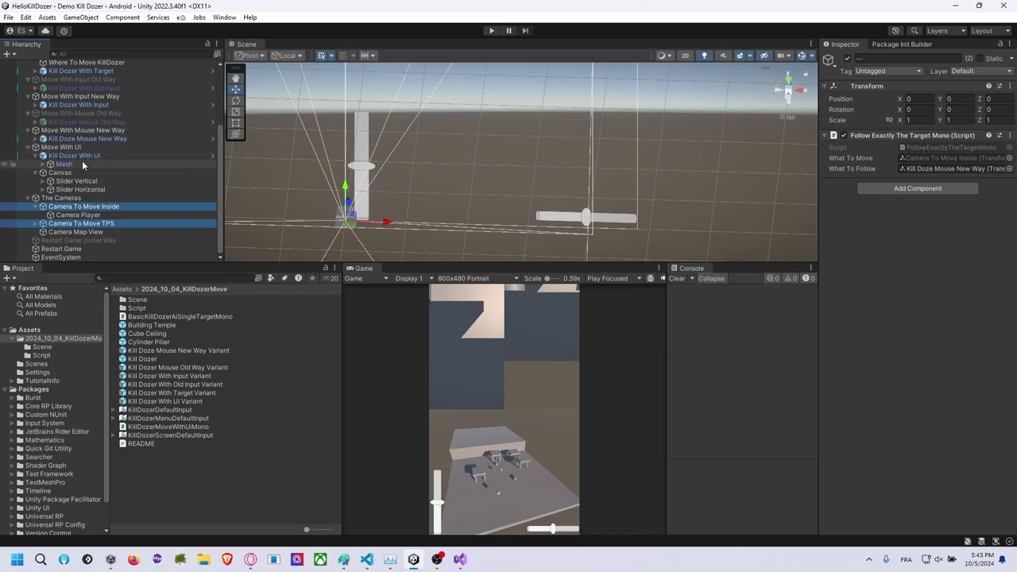
{"action": "left_click_drag", "start_coordinate": [76, 155], "coordinate": [927, 169]}
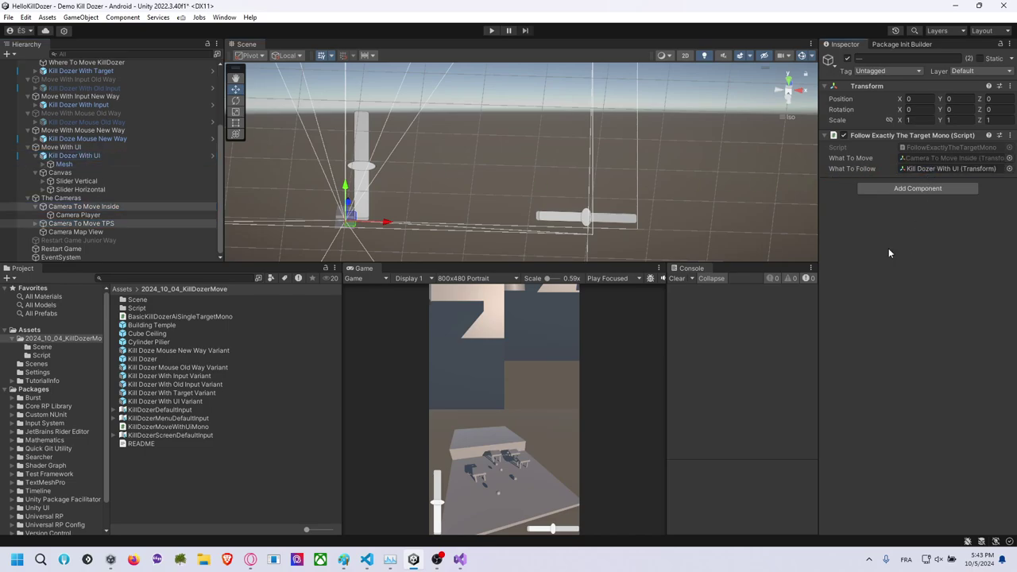
{"action": "left_click", "coordinate": [492, 31]}
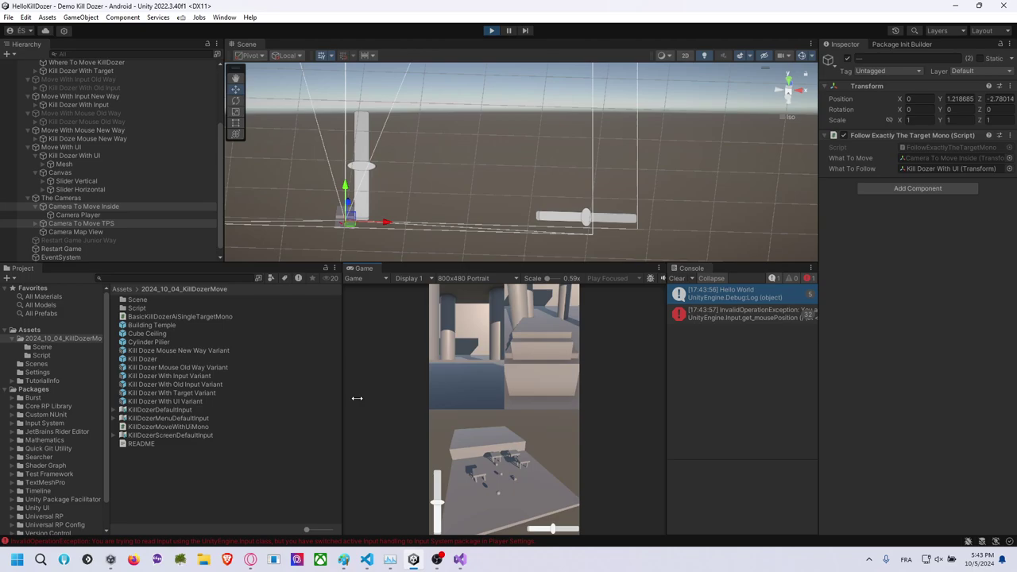
Read the get_mousePosition Input System error in the Console, exit Play mode, and select EventSystem.
{"action": "mouse_move", "coordinate": [343, 398]}
{"action": "left_mouse_down"}
{"action": "mouse_move", "coordinate": [244, 395]}
{"action": "mouse_move", "coordinate": [321, 396]}
{"action": "left_mouse_up"}
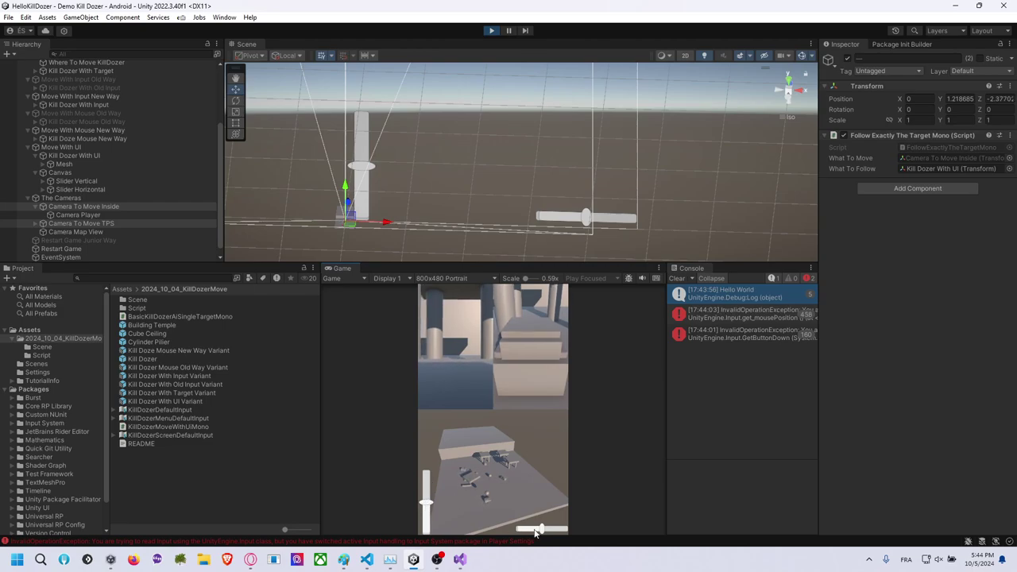
{"action": "left_click", "coordinate": [745, 318]}
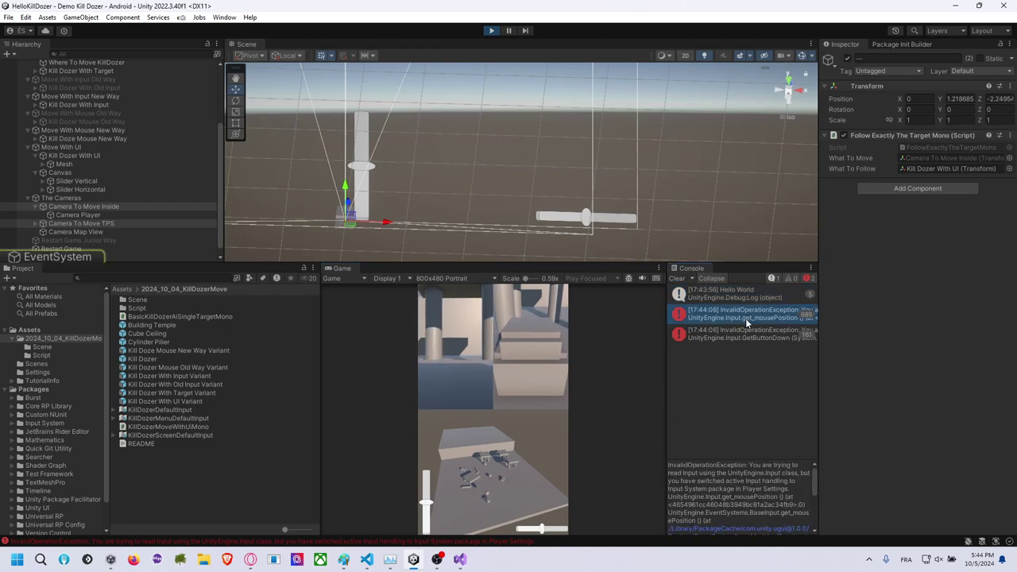
{"action": "left_click", "coordinate": [738, 333]}
{"action": "left_click", "coordinate": [719, 314]}
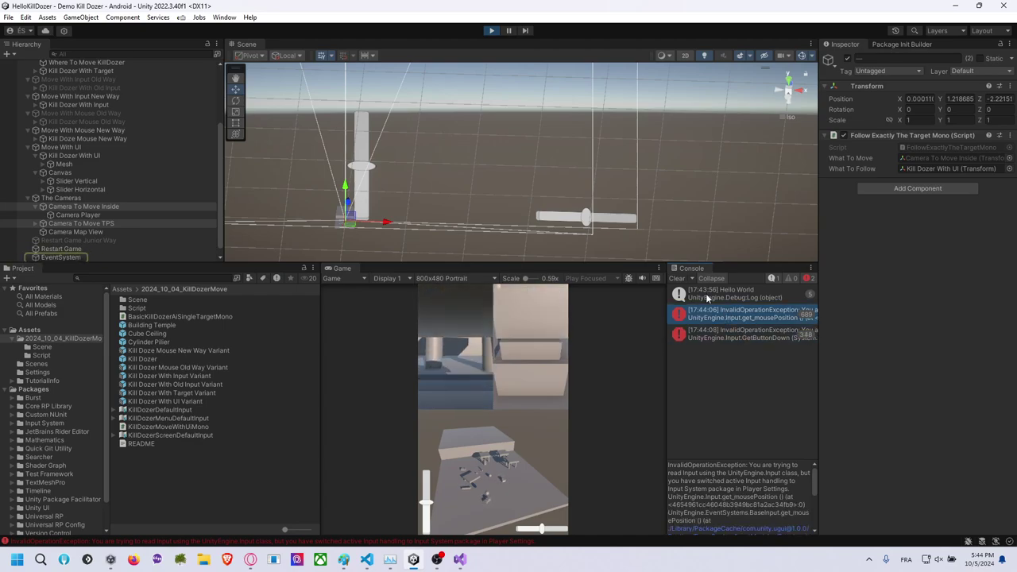
{"action": "left_click", "coordinate": [707, 298]}
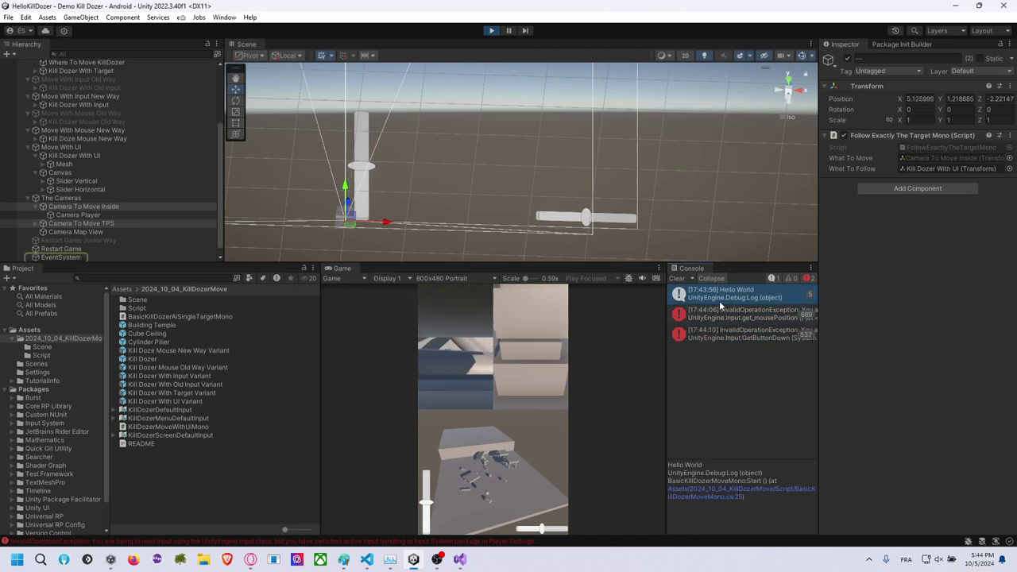
{"action": "left_click", "coordinate": [725, 310]}
{"action": "left_click", "coordinate": [492, 32]}
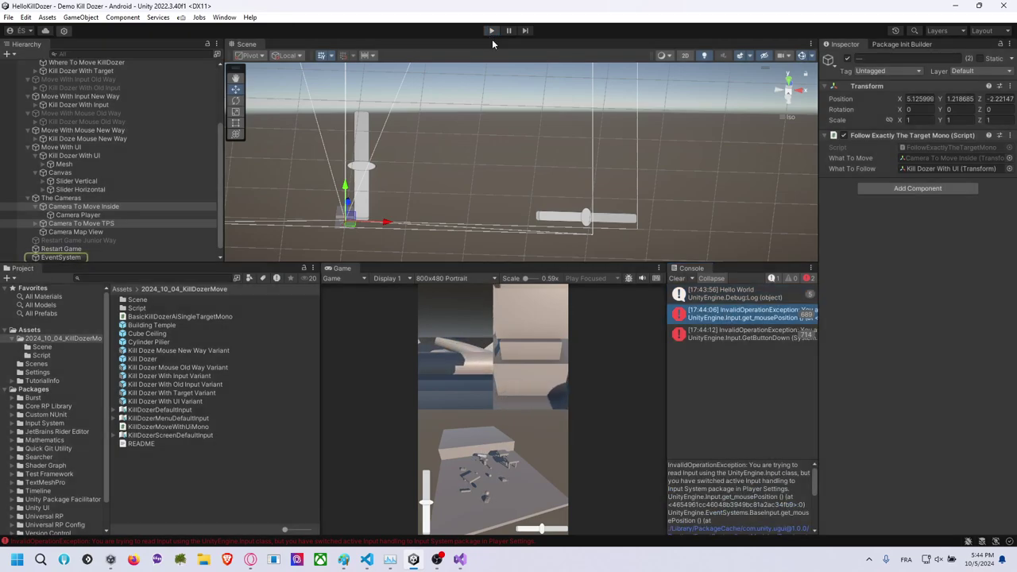
{"action": "left_click", "coordinate": [63, 257]}
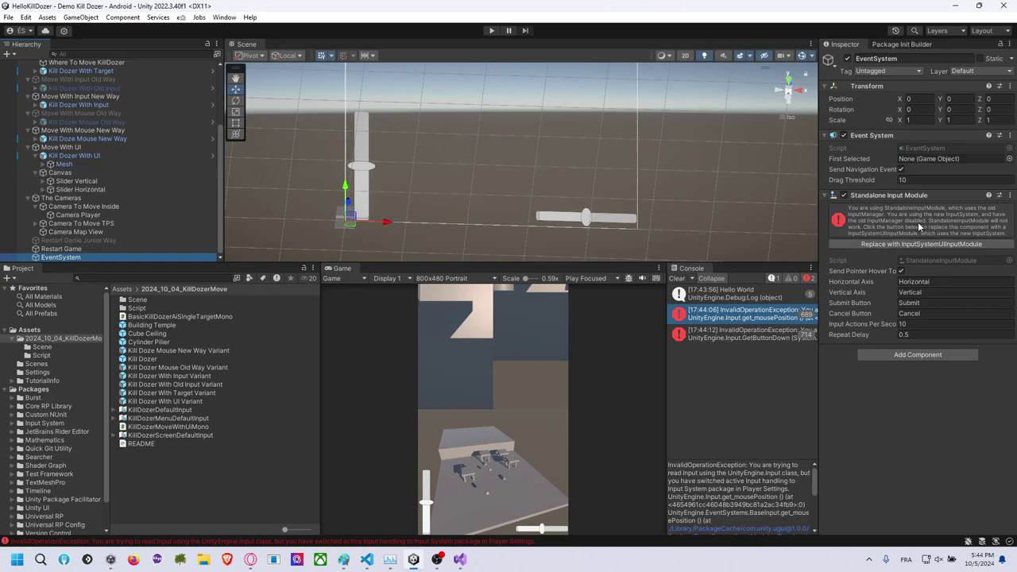
Replace the Standalone Input Module with InputSystemUIInputModule, clear the Console, and play again.
{"action": "left_click", "coordinate": [918, 244]}
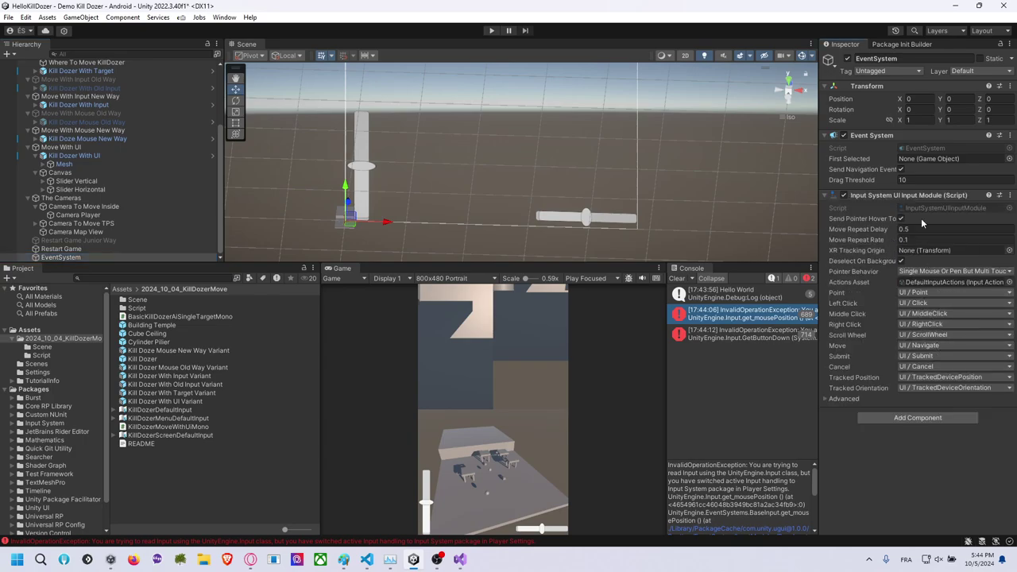
{"action": "left_click", "coordinate": [676, 278]}
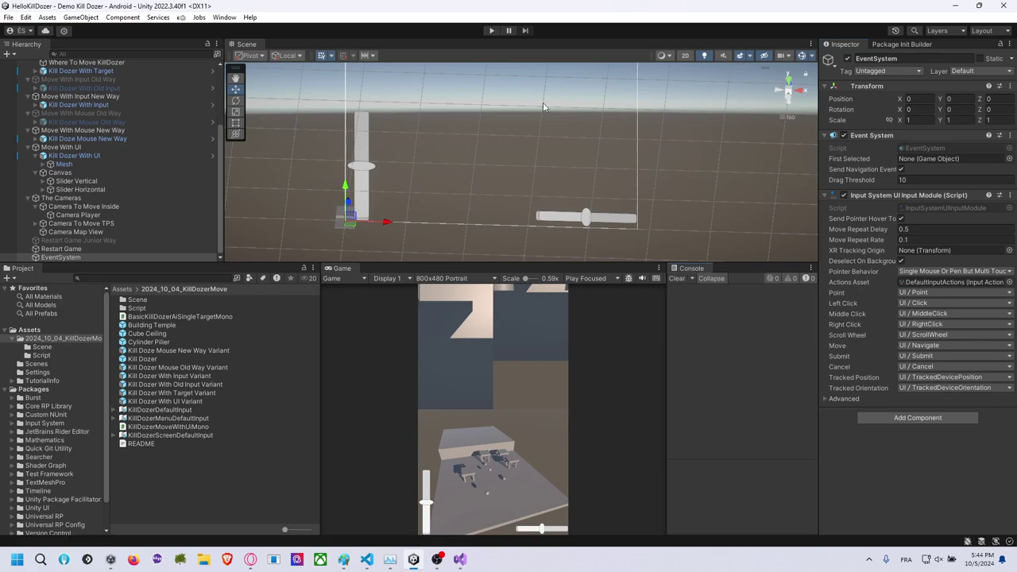
{"action": "left_click", "coordinate": [492, 31]}
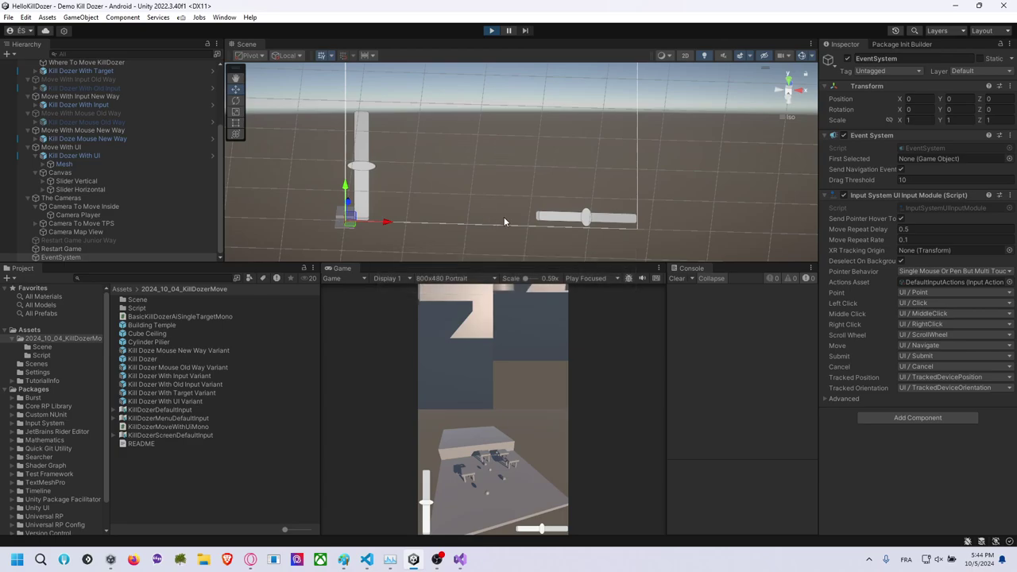
Drive Kill Dozer by dragging the vertical slider down and up and the horizontal slider, then stop.
{"action": "left_click", "coordinate": [428, 483]}
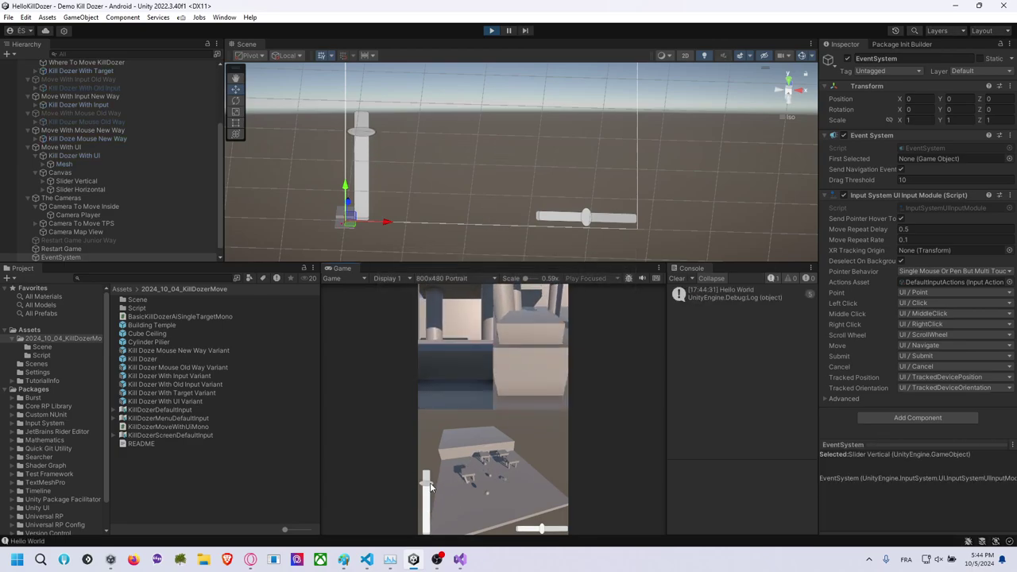
{"action": "left_click_drag", "start_coordinate": [430, 482], "coordinate": [414, 561]}
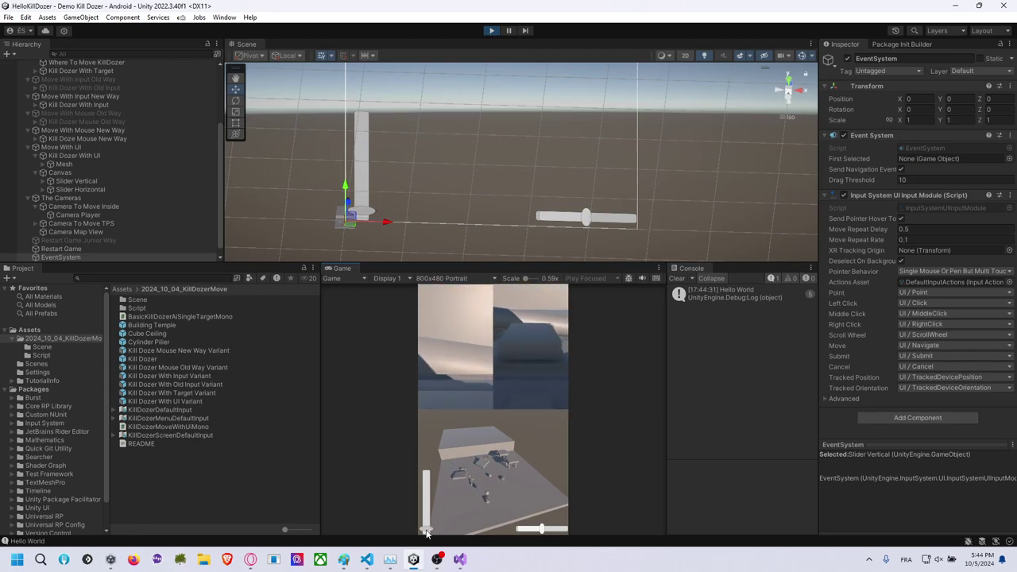
{"action": "left_click_drag", "start_coordinate": [427, 531], "coordinate": [434, 492]}
{"action": "mouse_move", "coordinate": [541, 529]}
{"action": "left_mouse_down"}
{"action": "mouse_move", "coordinate": [530, 533]}
{"action": "mouse_move", "coordinate": [545, 527]}
{"action": "left_mouse_up"}
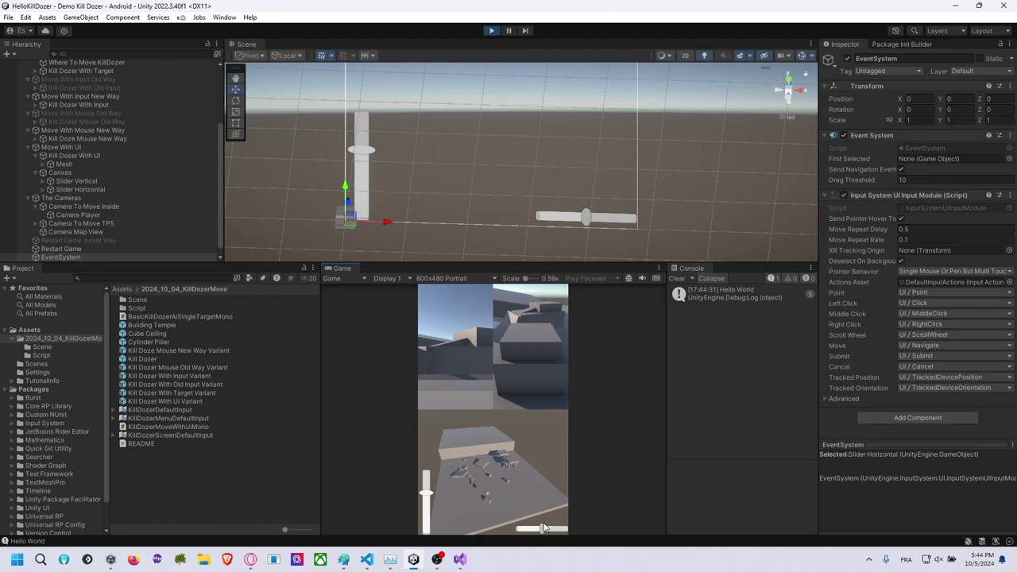
{"action": "mouse_move", "coordinate": [544, 528]}
{"action": "left_mouse_down"}
{"action": "mouse_move", "coordinate": [570, 513]}
{"action": "mouse_move", "coordinate": [541, 509]}
{"action": "left_mouse_up"}
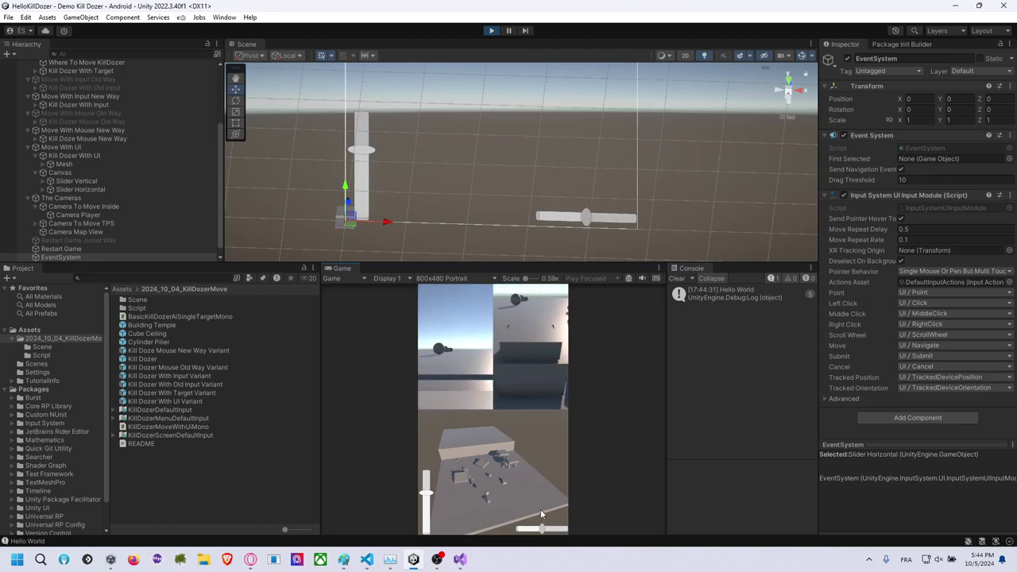
{"action": "left_click", "coordinate": [492, 30]}
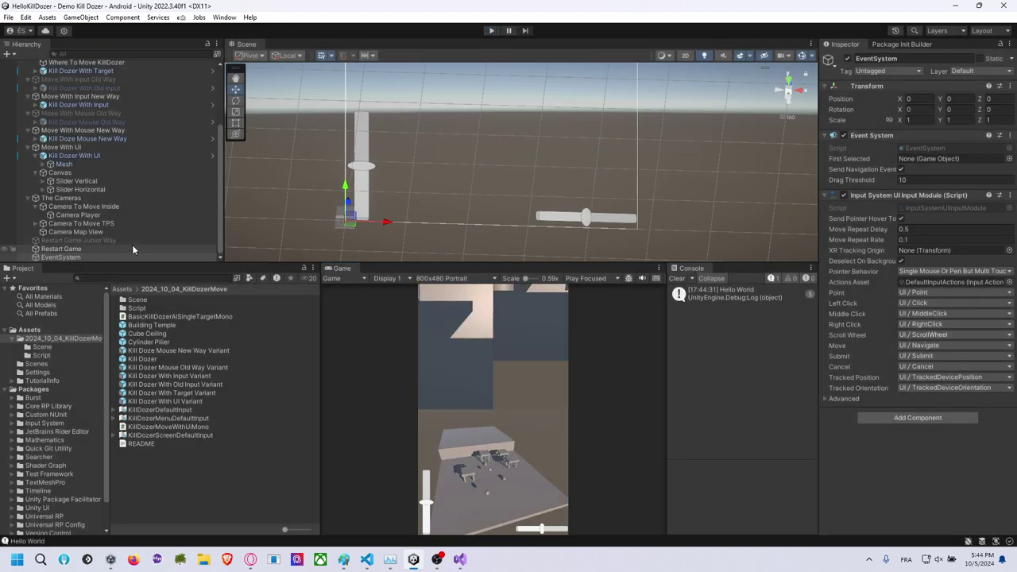
Check Camera To Move TPS, Camera Player and Camera To Move Inside, then select Kill Dozer With UI.
{"action": "left_click", "coordinate": [116, 223]}
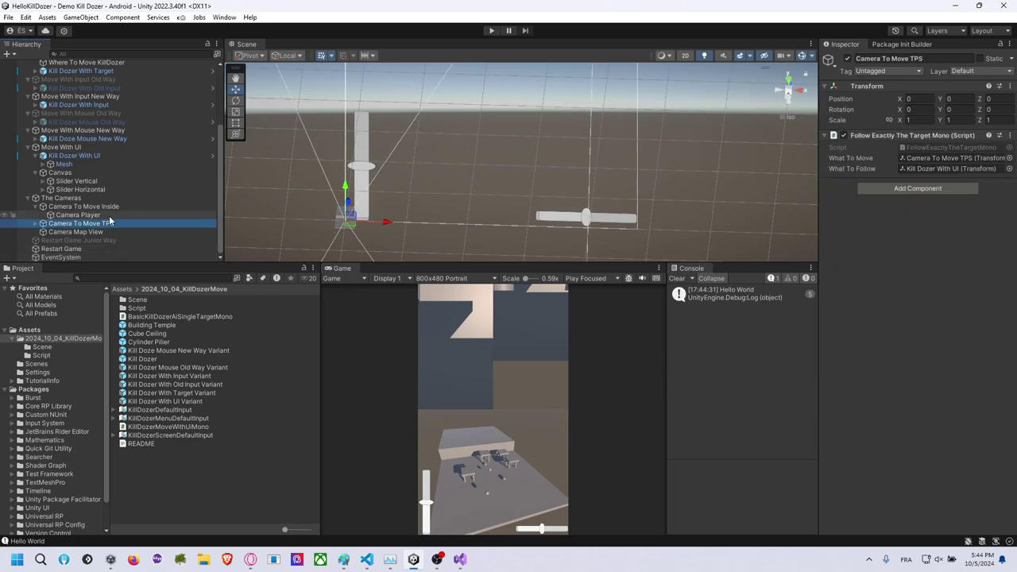
{"action": "left_click", "coordinate": [118, 215]}
{"action": "left_click", "coordinate": [114, 206]}
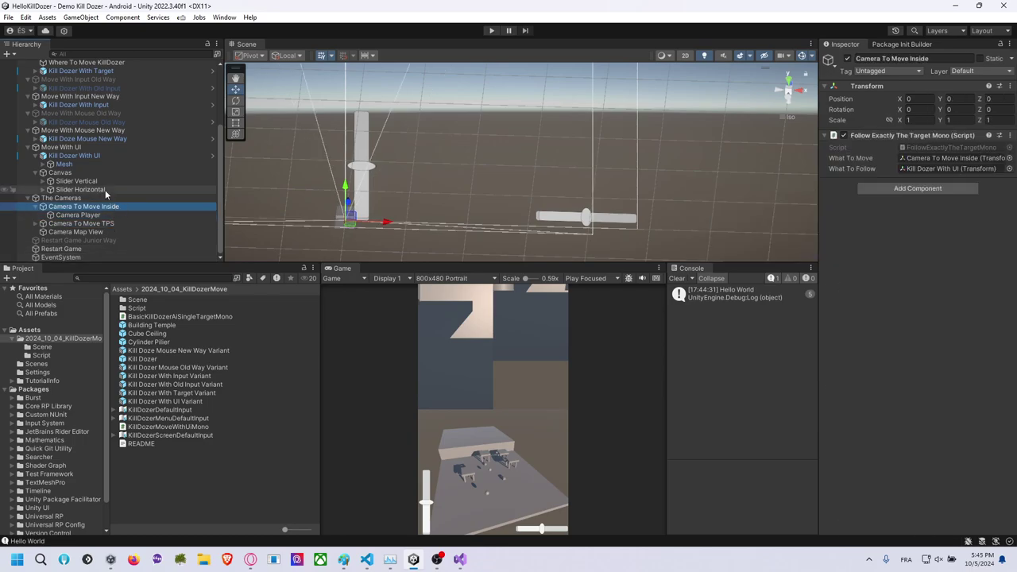
{"action": "left_click", "coordinate": [97, 157]}
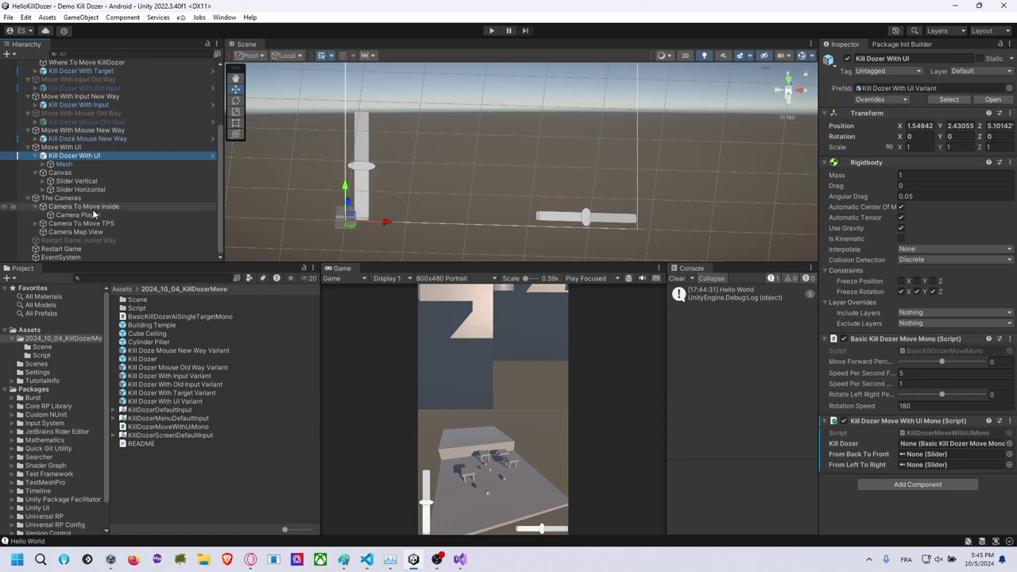
After checking Slider Horizontal, set the script's From Back To Front field to Slider Vertical.
{"action": "left_click", "coordinate": [104, 190]}
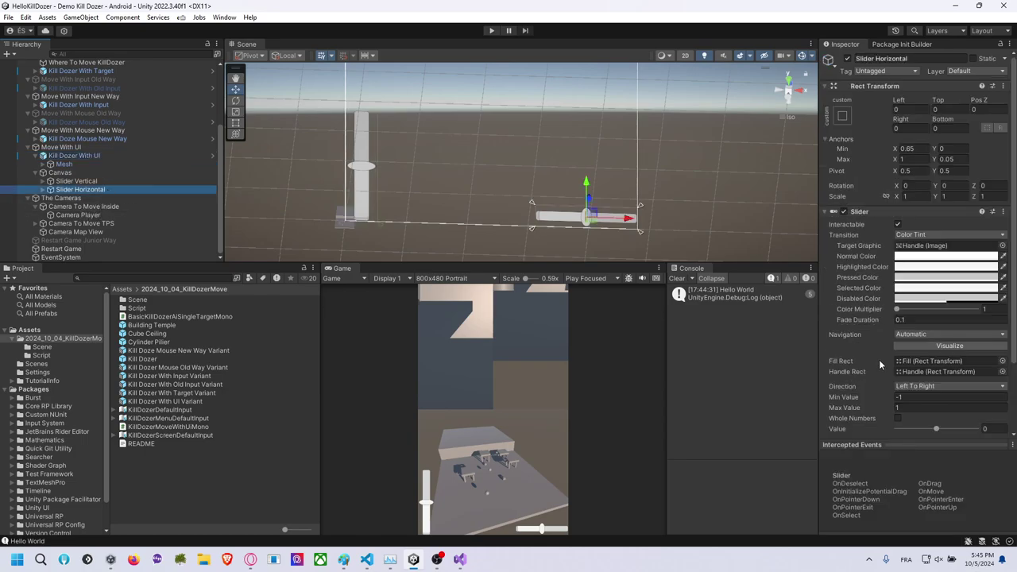
{"action": "scroll", "coordinate": [878, 359], "scroll_direction": "down", "scroll_amount": 3}
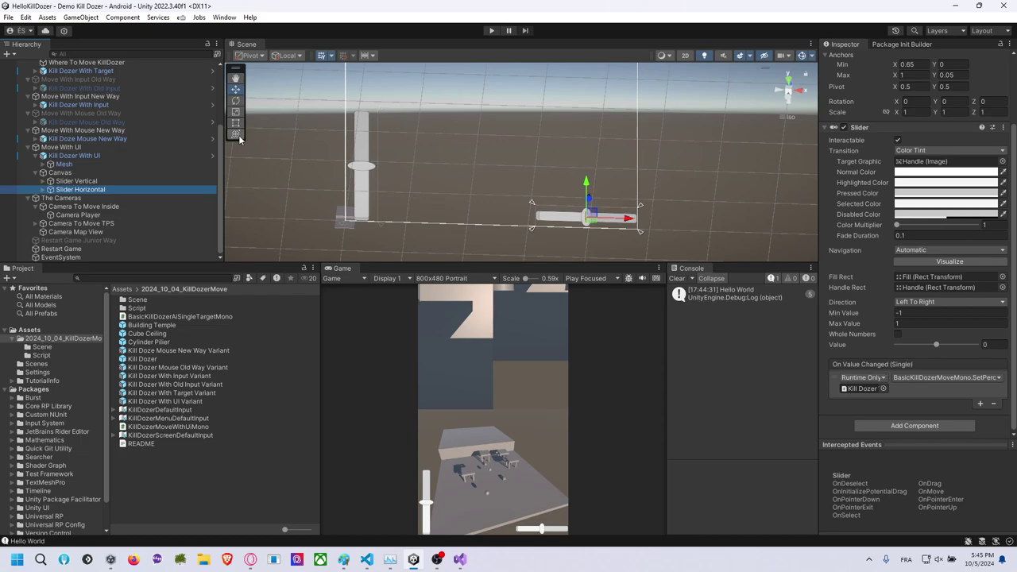
{"action": "left_click", "coordinate": [109, 153]}
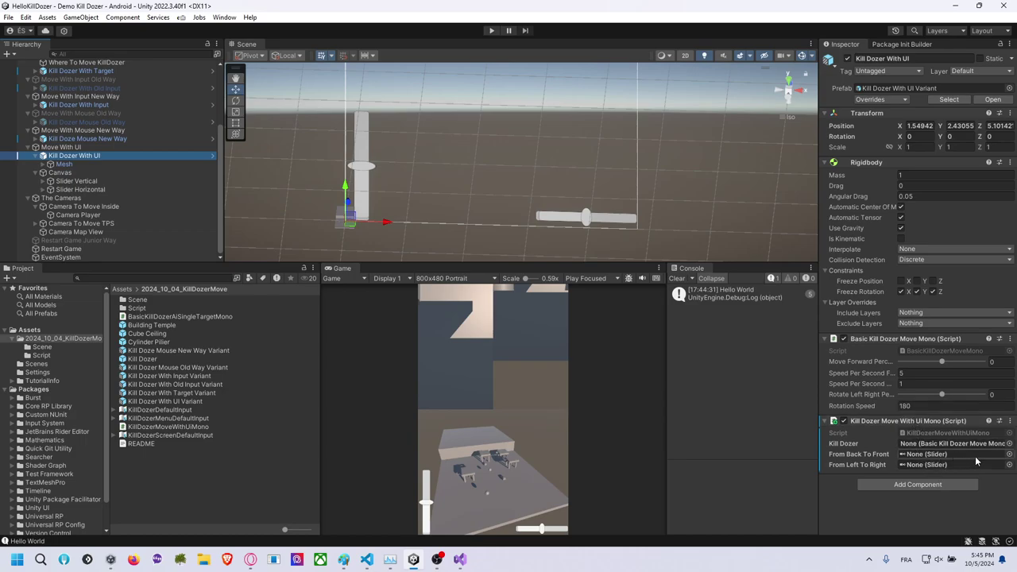
{"action": "left_click", "coordinate": [1009, 454]}
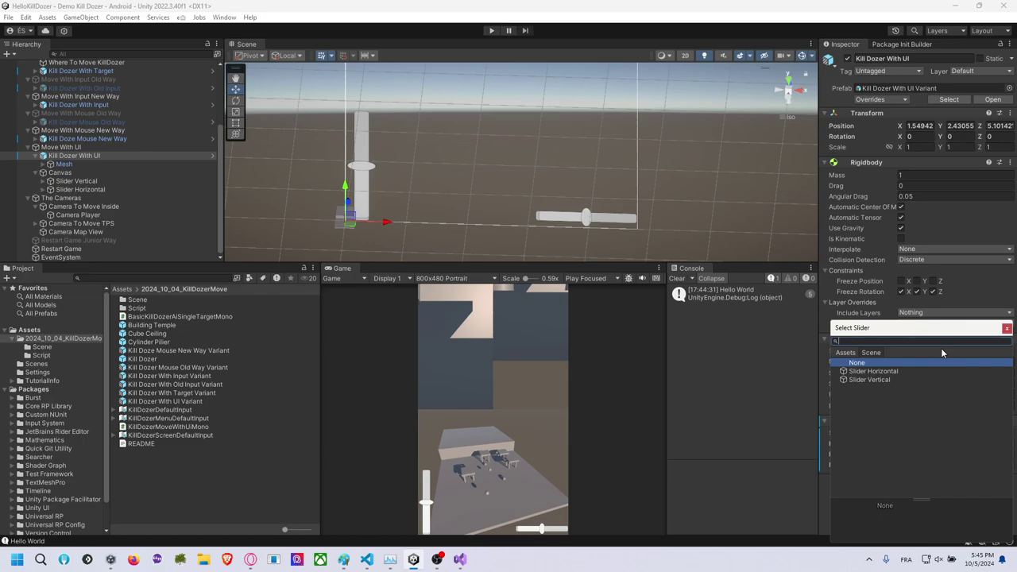
{"action": "left_click", "coordinate": [897, 371]}
{"action": "left_click", "coordinate": [1007, 328]}
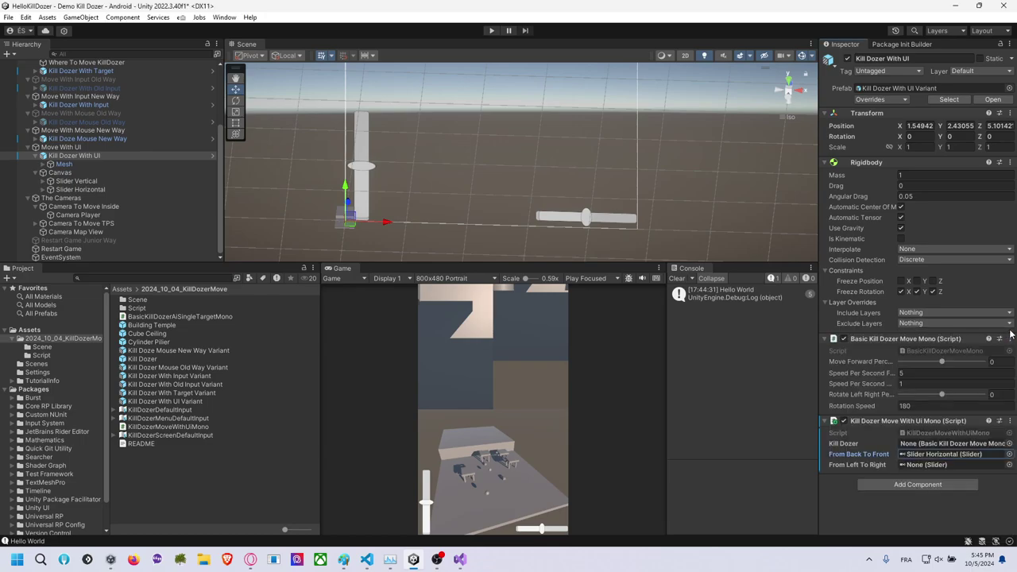
{"action": "left_click", "coordinate": [1002, 455]}
{"action": "left_click", "coordinate": [881, 380]}
{"action": "left_click", "coordinate": [1007, 328]}
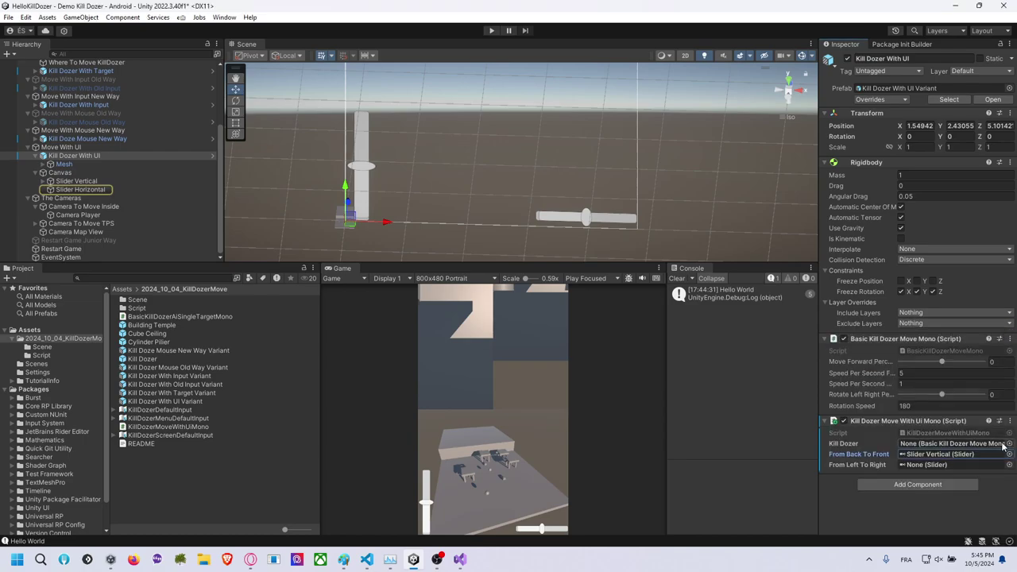
Set From Left To Right to Slider Horizontal and point Kill Dozer at the Basic Kill Dozer Move Mono component.
{"action": "left_click", "coordinate": [1007, 455]}
{"action": "left_click", "coordinate": [903, 371]}
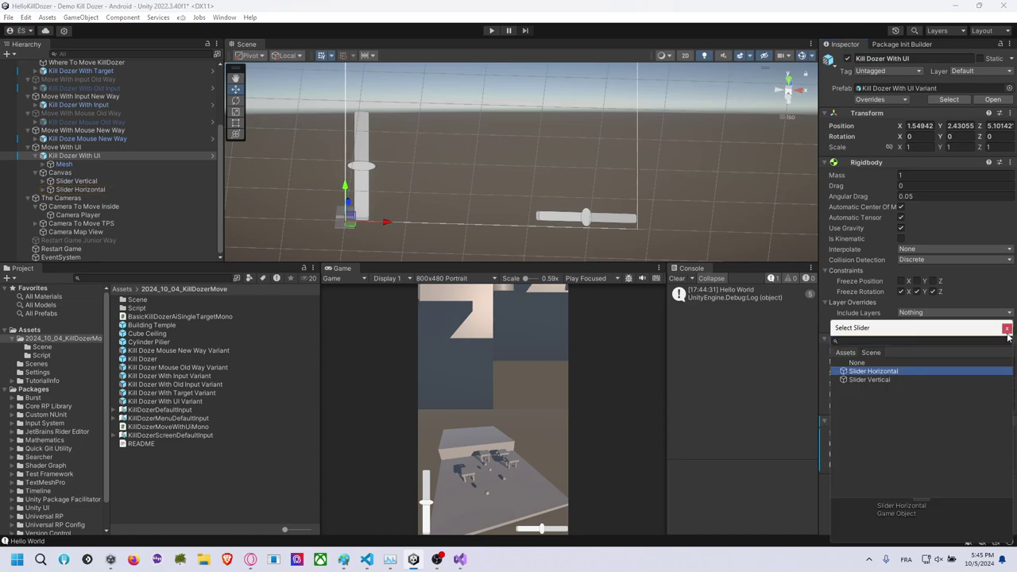
{"action": "double_click", "coordinate": [903, 372]}
{"action": "left_click_drag", "start_coordinate": [871, 339], "coordinate": [913, 446]}
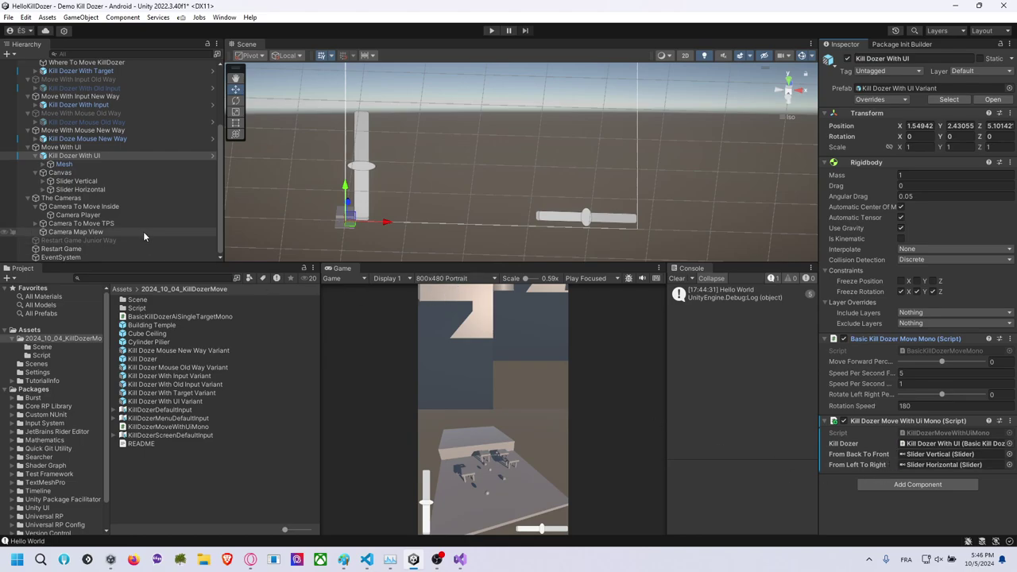
Remove the Kill Dozer listener from both sliders' On Value Changed lists, then reselect Kill Dozer With UI.
{"action": "left_click", "coordinate": [117, 188]}
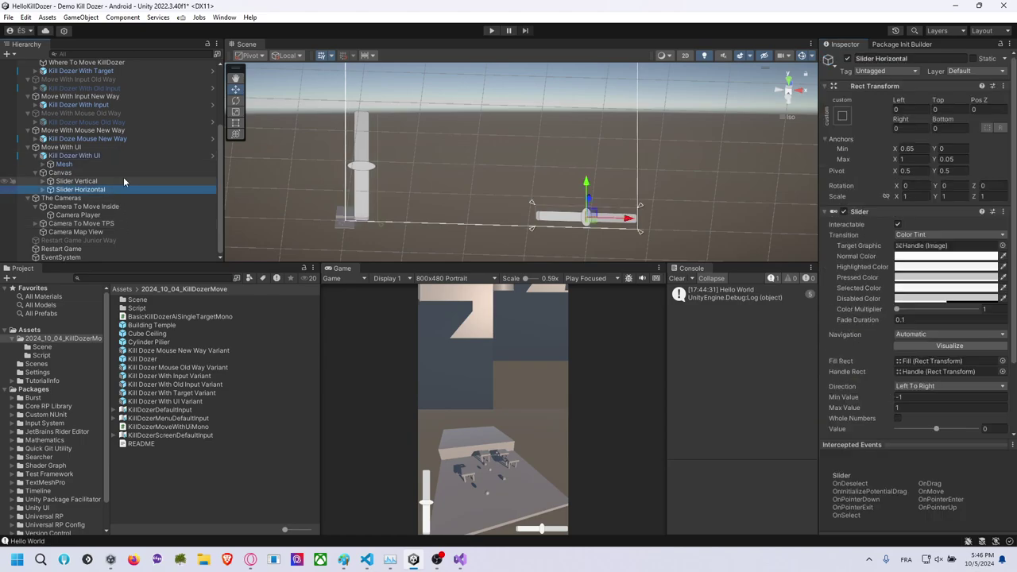
{"action": "left_click", "coordinate": [124, 180], "text": "ctrl"}
{"action": "scroll", "coordinate": [896, 356], "scroll_direction": "down", "scroll_amount": 3}
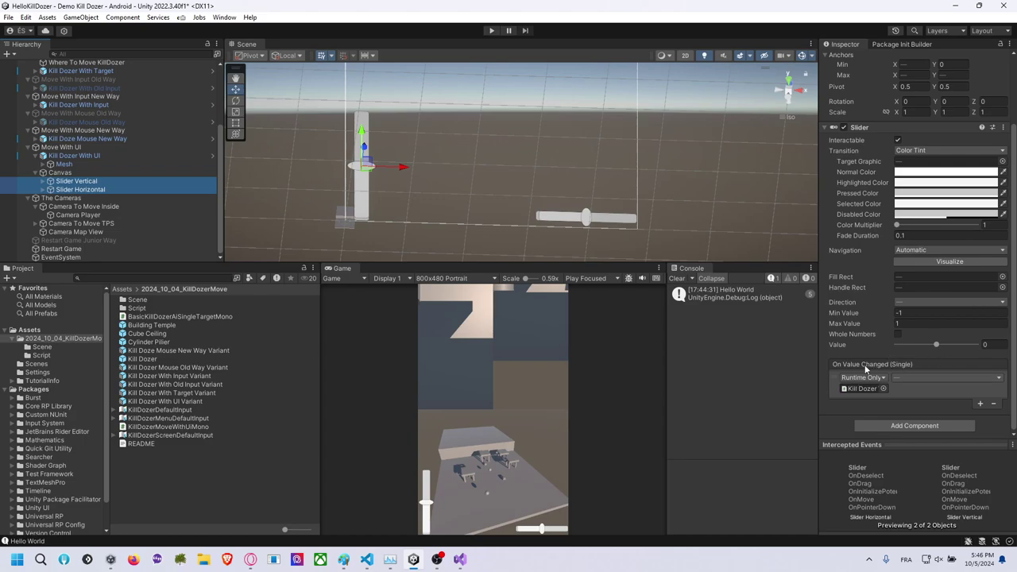
{"action": "left_click", "coordinate": [906, 386]}
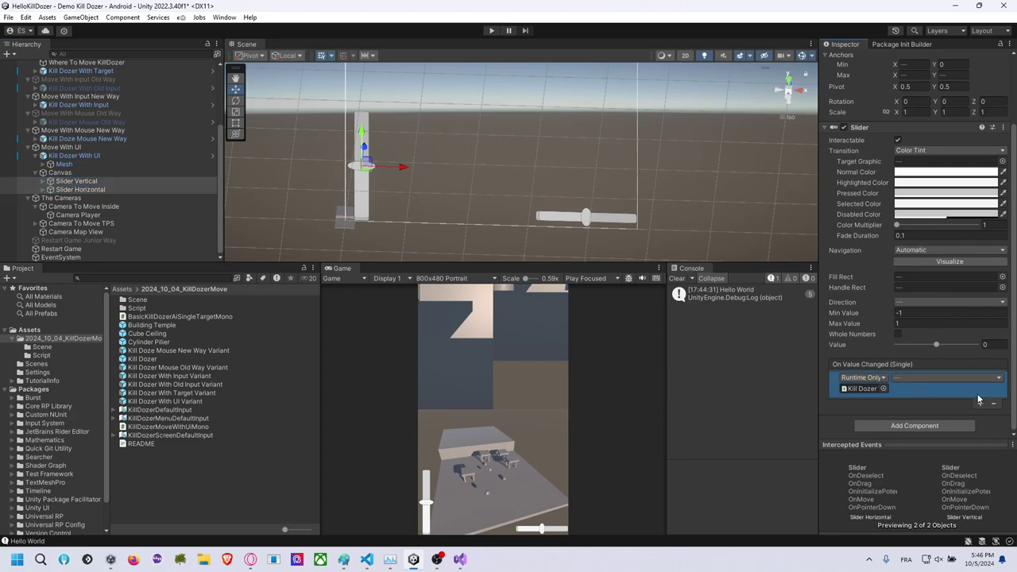
{"action": "left_click", "coordinate": [993, 404]}
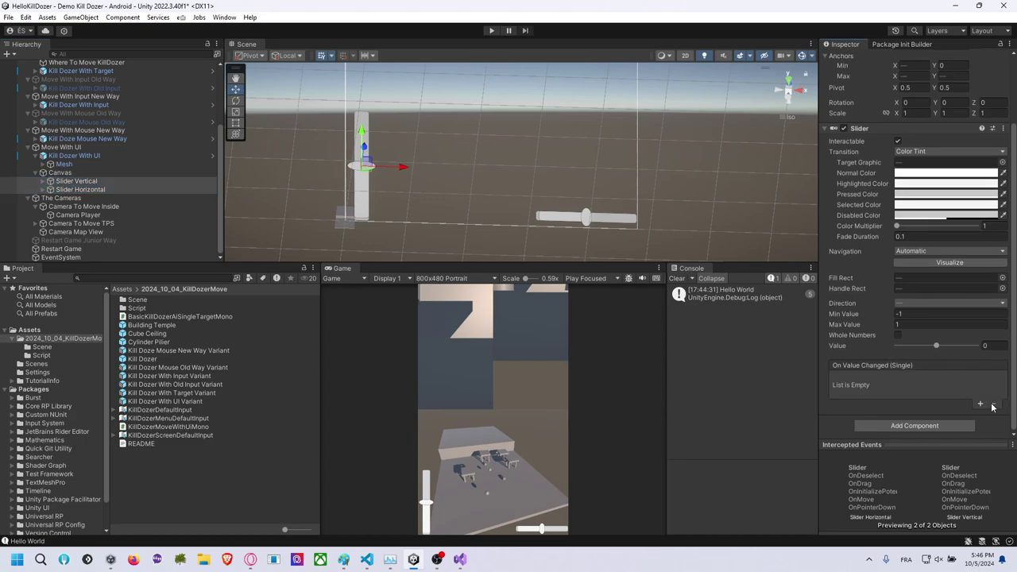
{"action": "left_click", "coordinate": [140, 157]}
{"action": "left_click", "coordinate": [929, 453]}
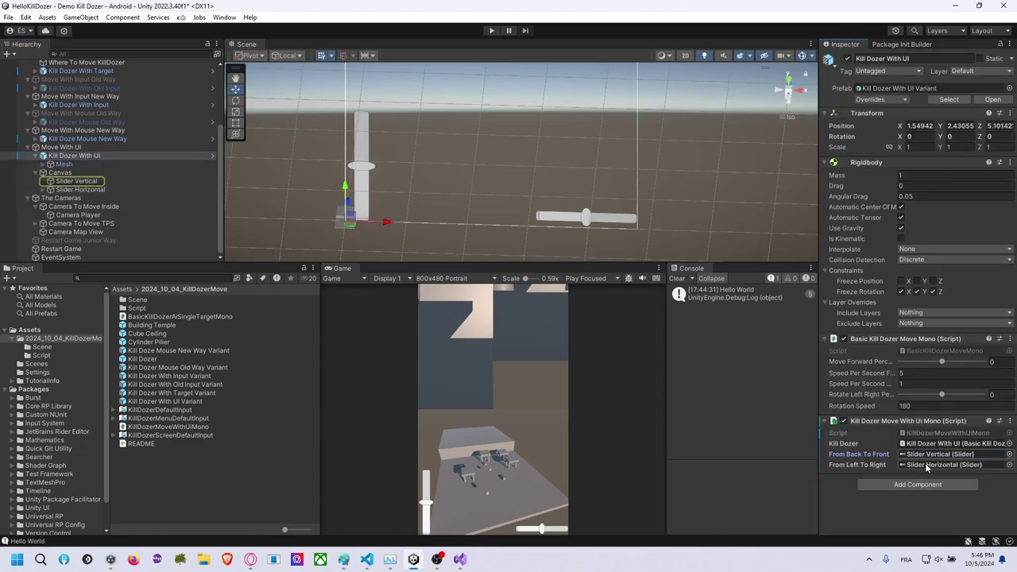
Play-test the vertical slider moving the Kill Dozer, then open KillDozerMoveWithUiMono in Visual Studio.
{"action": "left_click", "coordinate": [491, 30]}
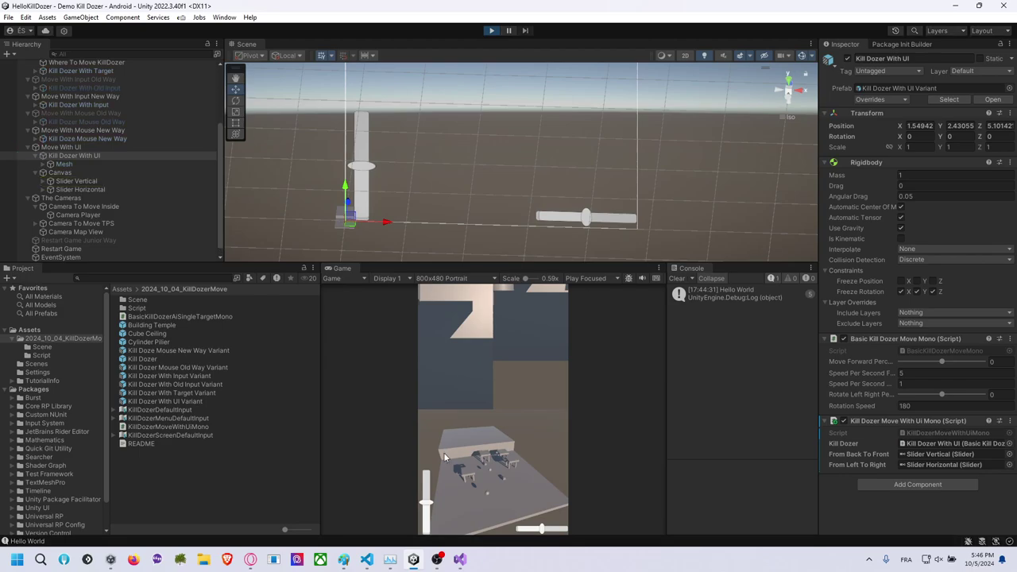
{"action": "mouse_move", "coordinate": [429, 504]}
{"action": "left_mouse_down"}
{"action": "mouse_move", "coordinate": [430, 519]}
{"action": "mouse_move", "coordinate": [434, 502]}
{"action": "left_mouse_up"}
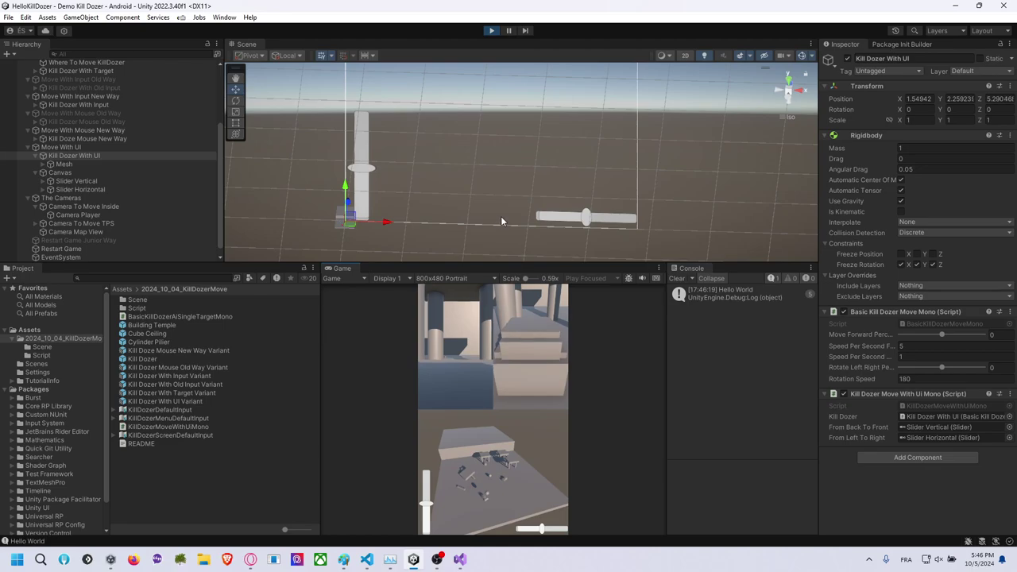
{"action": "left_click", "coordinate": [491, 30]}
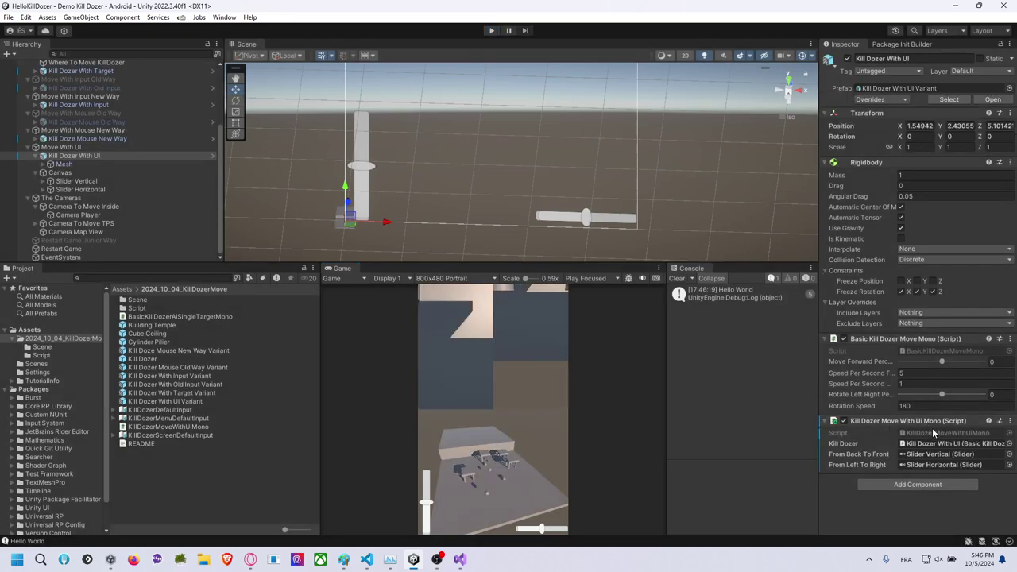
{"action": "double_click", "coordinate": [932, 428]}
Check the field types and accept Copilot's two slider assignment lines inside Update().
{"action": "left_click", "coordinate": [231, 155]}
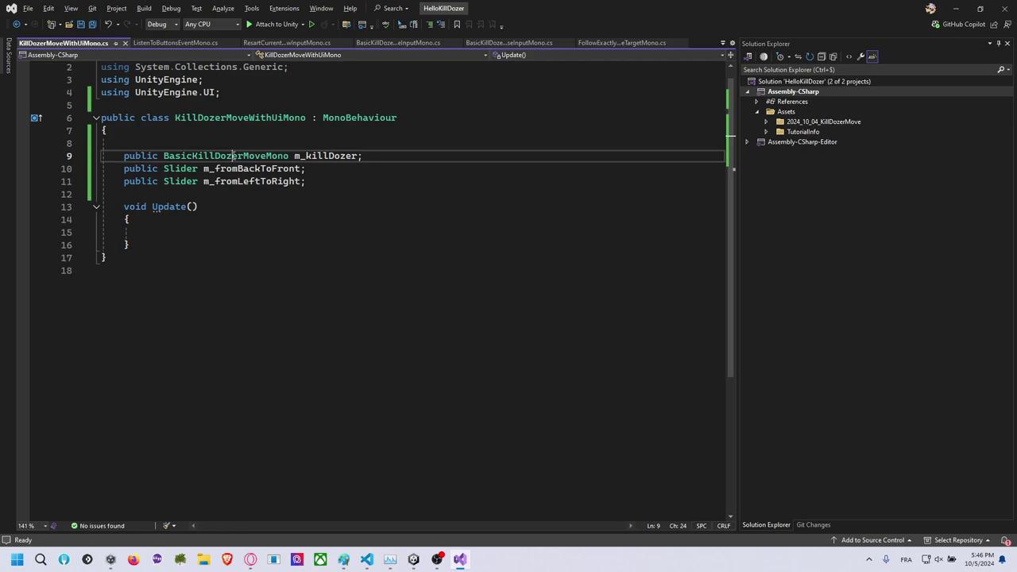
{"action": "double_click", "coordinate": [237, 157]}
{"action": "left_click", "coordinate": [316, 159]}
{"action": "double_click", "coordinate": [186, 169]}
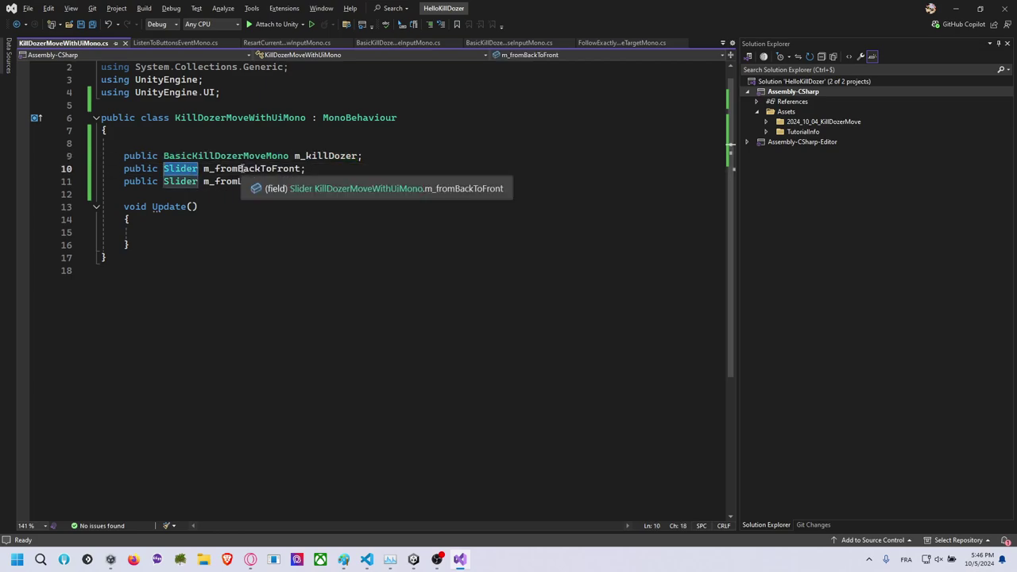
{"action": "left_click", "coordinate": [218, 228]}
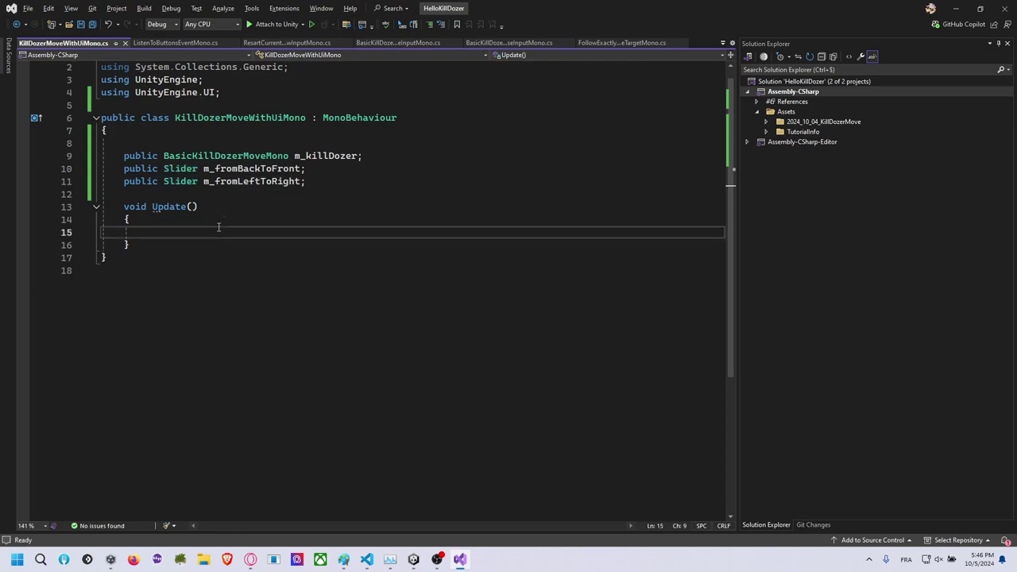
{"action": "key", "text": "Return"}
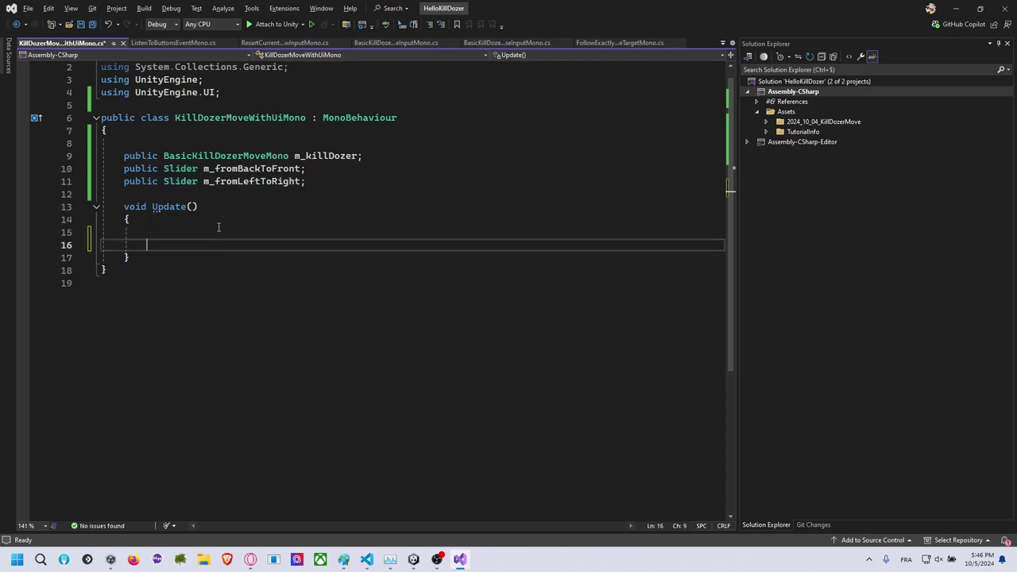
{"action": "key", "text": "Tab"}
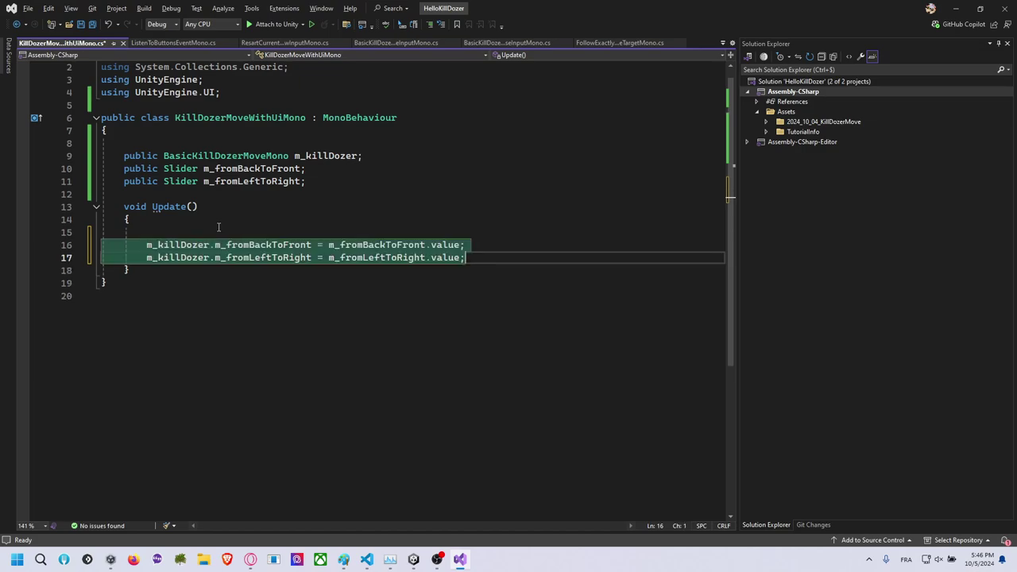
Add an empty if (m_fromBackToFront != null) block above the two assignments.
{"action": "key", "text": "Up"}
{"action": "key", "text": "Up"}
{"action": "key", "text": "Return"}
{"action": "type", "text": "if"}
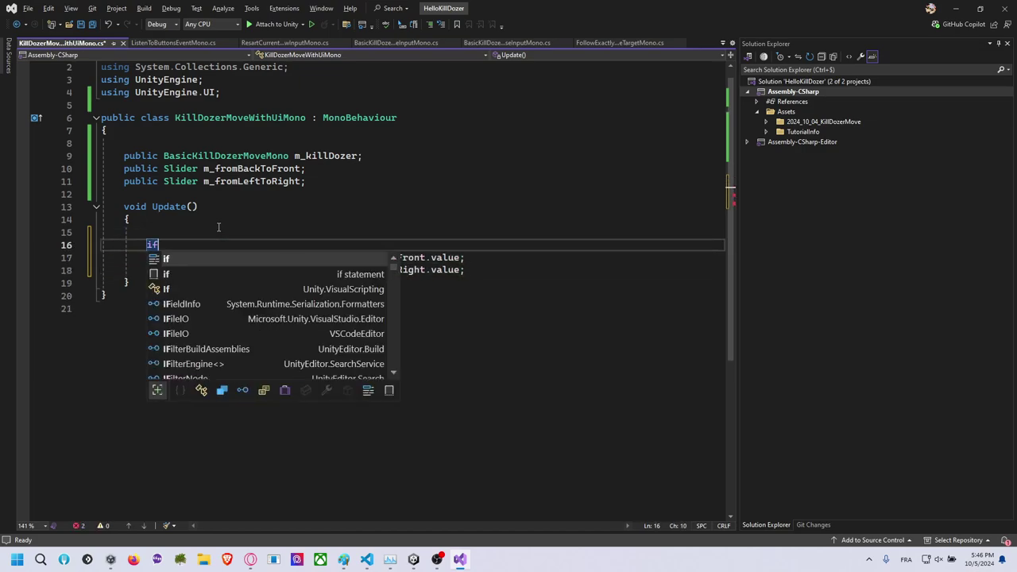
{"action": "type", "text": "(frombackto"}
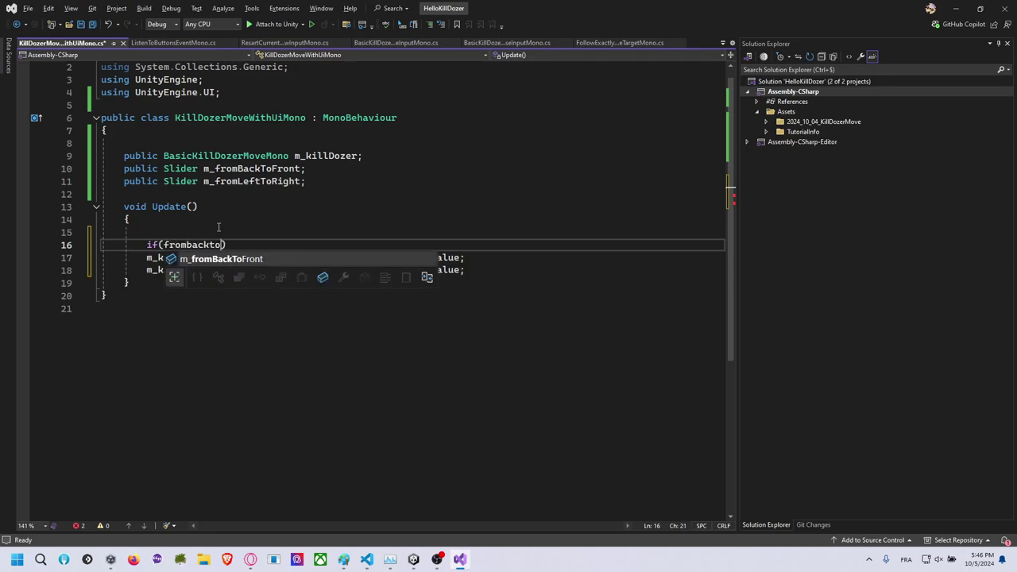
{"action": "key", "text": "Tab"}
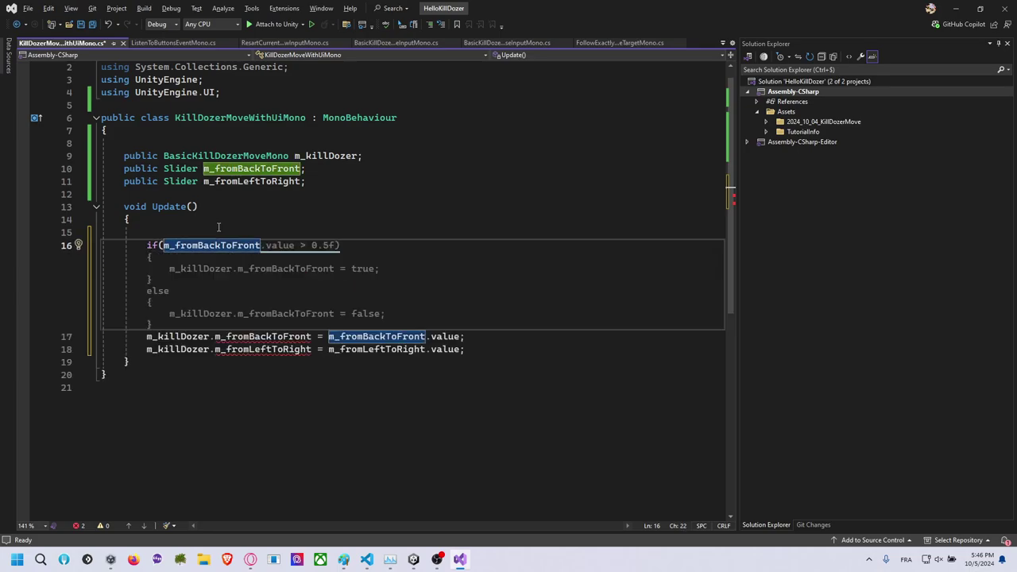
{"action": "type", "text": "!= nu"}
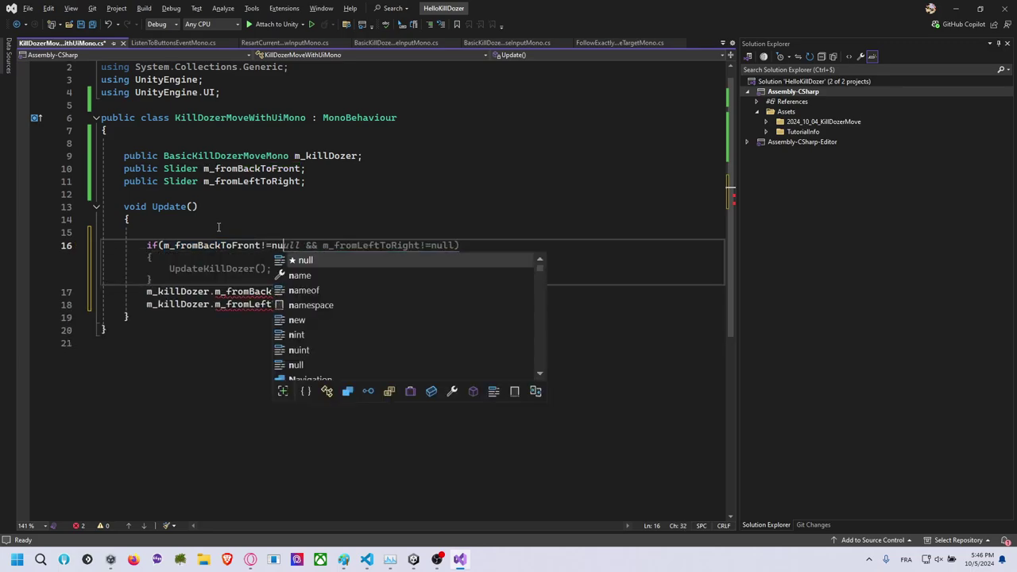
{"action": "type", "text": "ll) "}
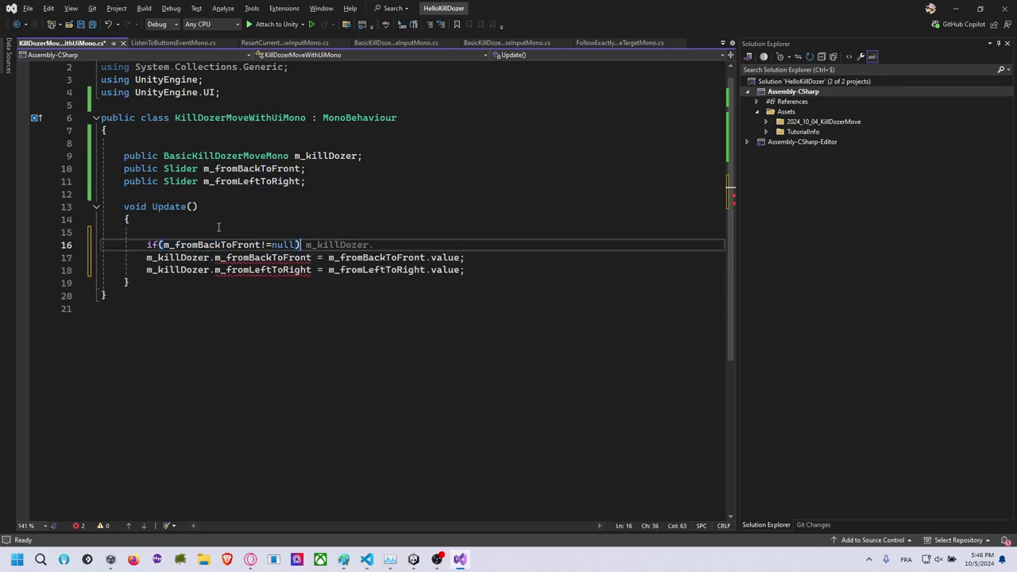
{"action": "type", "text": "{ }"}
{"action": "key", "text": "Return"}
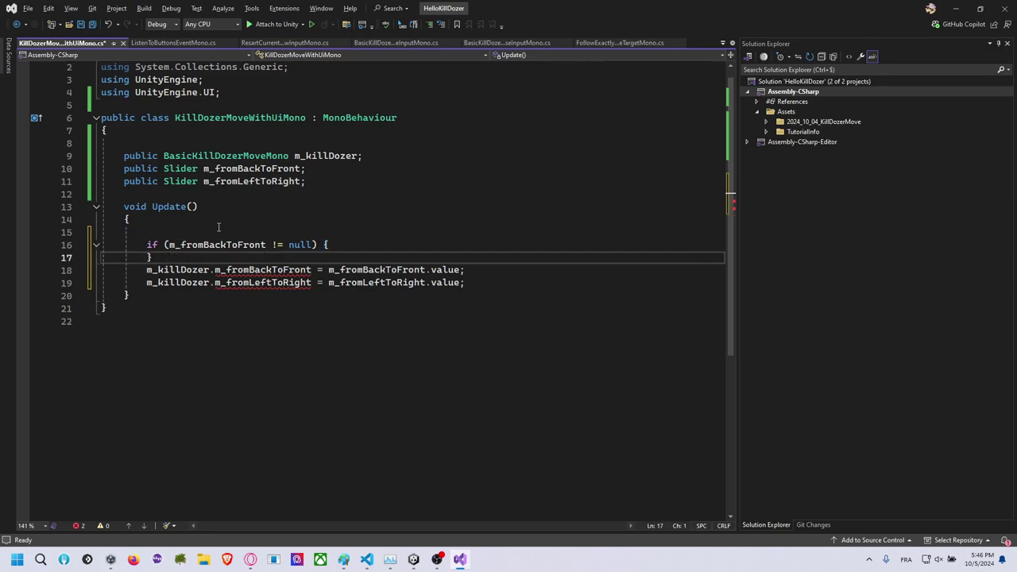
{"action": "key", "text": "Return"}
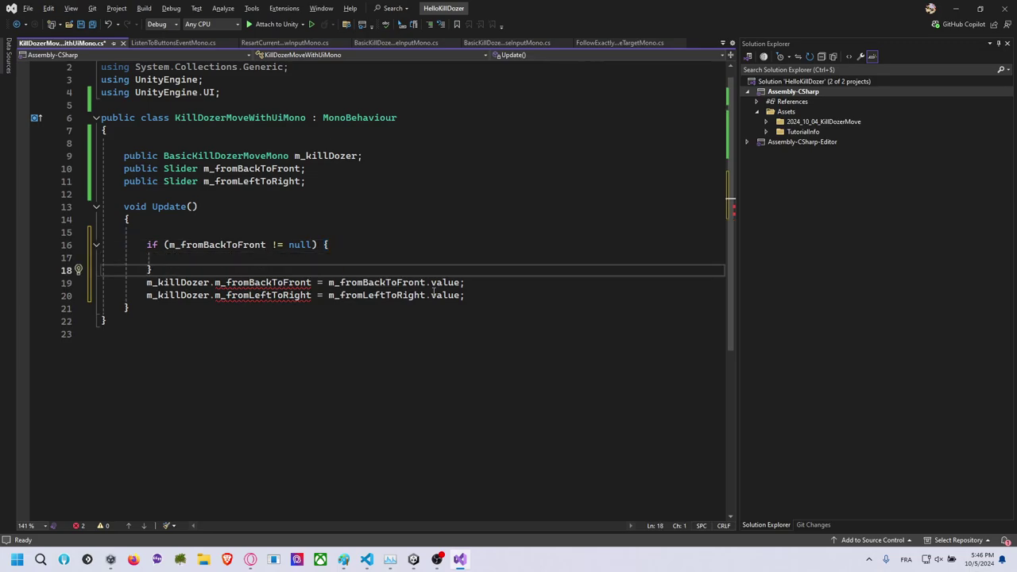
Copy the back-to-front assignment line into the m_fromBackToFront if block.
{"action": "left_click", "coordinate": [494, 282]}
{"action": "triple_click", "coordinate": [494, 282]}
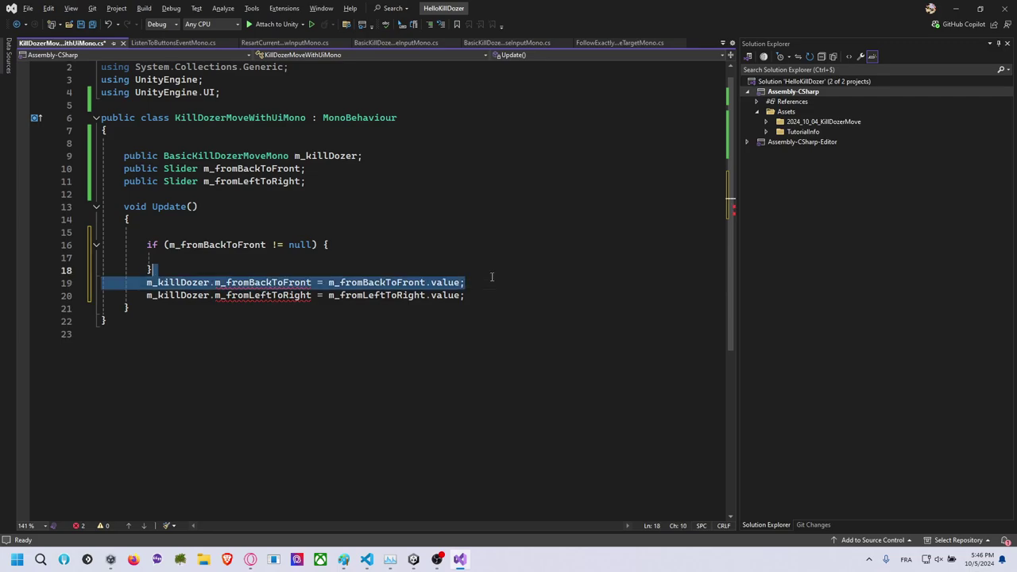
{"action": "key", "text": "ctrl+x"}
{"action": "key", "text": "ctrl+z"}
{"action": "left_click", "coordinate": [476, 259]}
{"action": "key", "text": "ctrl+v"}
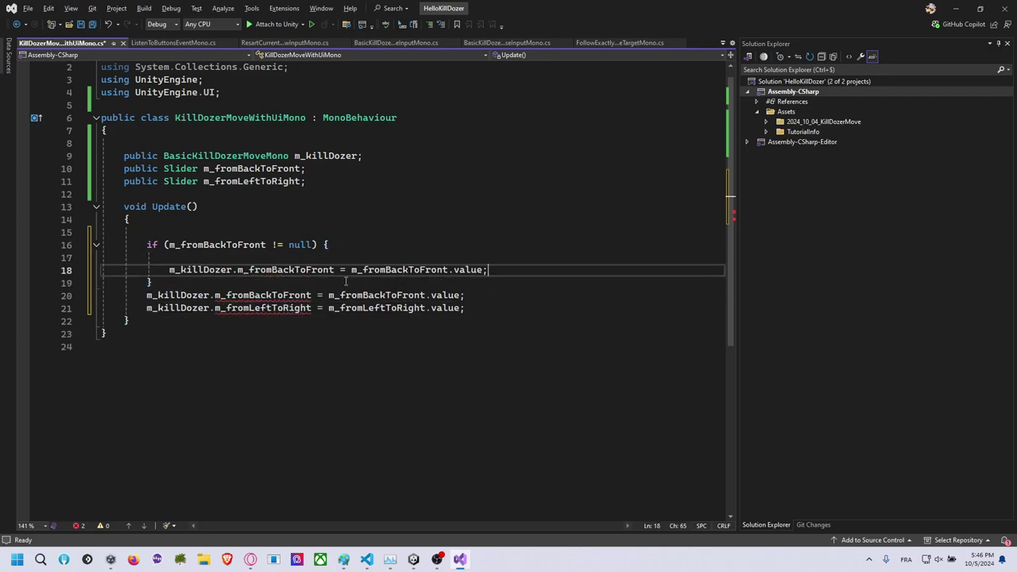
Rewrite the pasted line as a SetPercentBackForwardTo call taking the slider value.
{"action": "double_click", "coordinate": [309, 271]}
{"action": "type", "text": "set"}
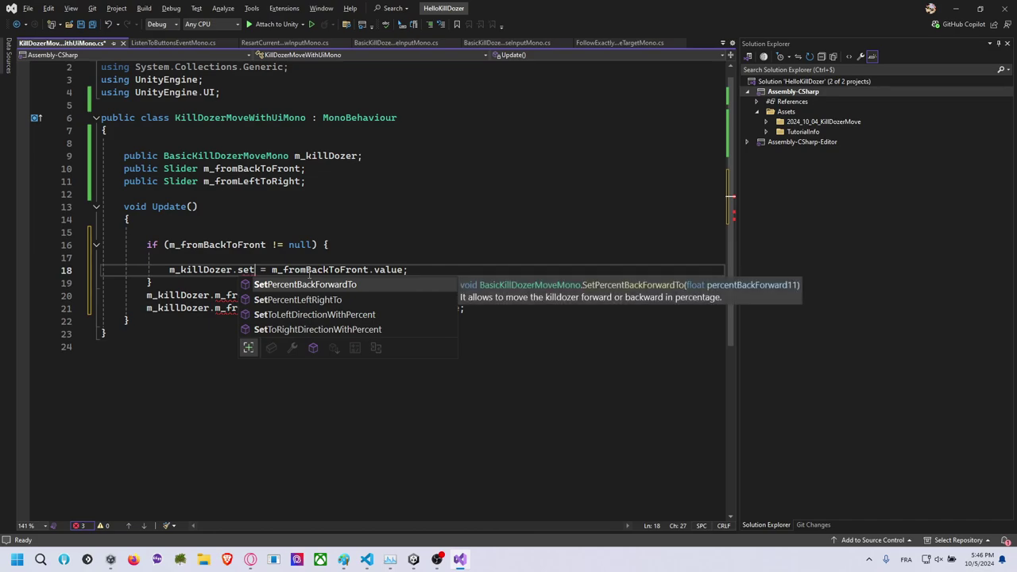
{"action": "key", "text": "Down"}
{"action": "key", "text": "Tab"}
{"action": "key", "text": "BackSpace"}
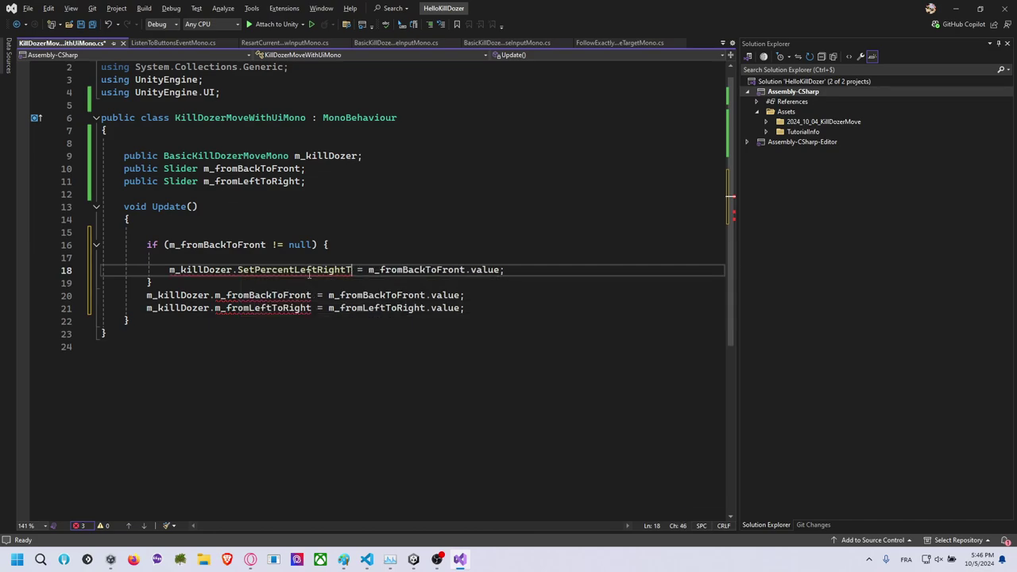
{"action": "key", "text": "BackSpace"}
{"action": "key", "text": "BackSpace"}
{"action": "key", "text": "BackSpace"}
{"action": "key", "text": "BackSpace"}
{"action": "key", "text": "BackSpace"}
{"action": "key", "text": "BackSpace"}
{"action": "key", "text": "BackSpace"}
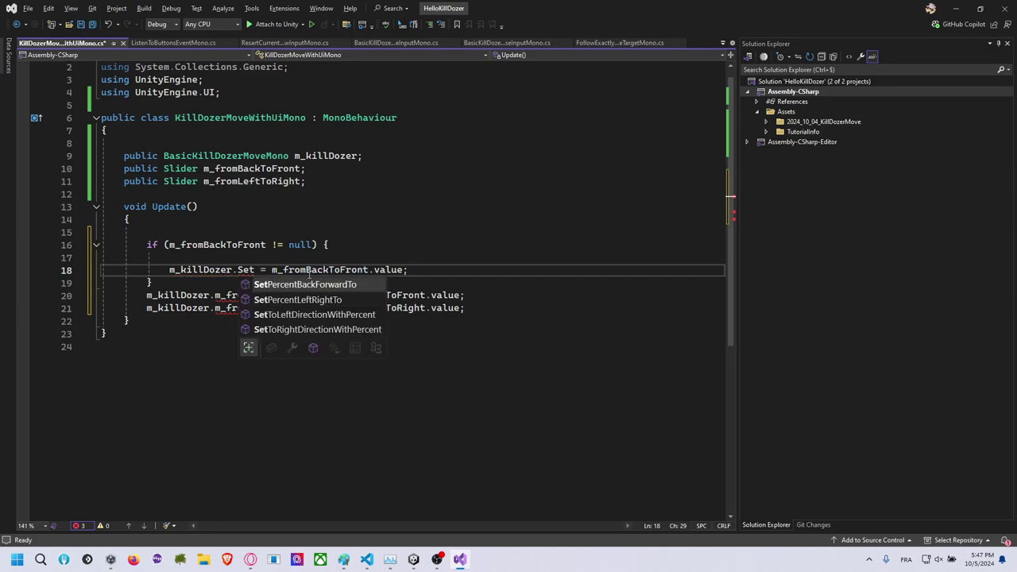
{"action": "type", "text": "("}
{"action": "key", "text": "Escape"}
{"action": "key", "text": "Right"}
{"action": "key", "text": "Right"}
{"action": "key", "text": "Right"}
{"action": "key", "text": "Right"}
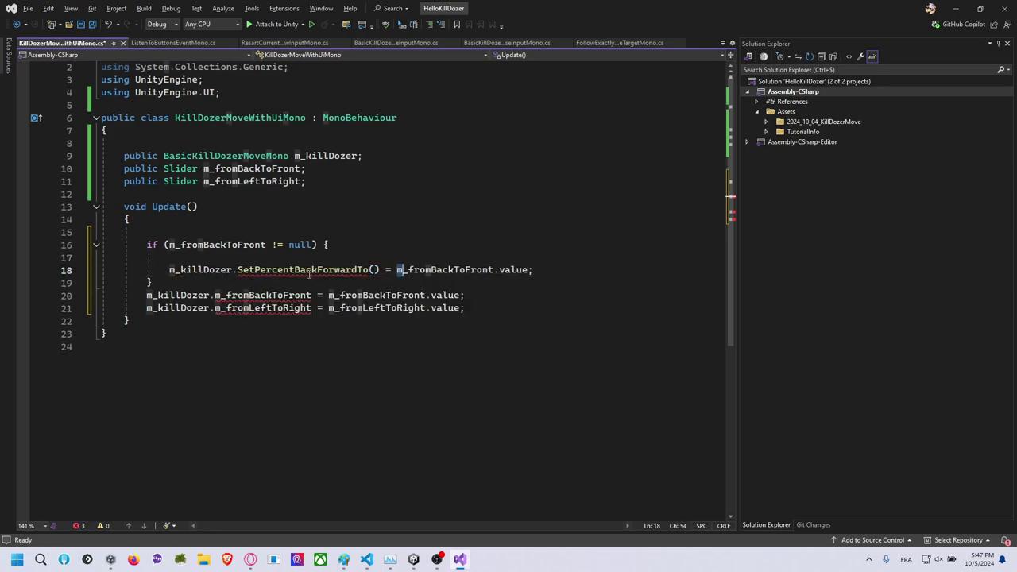
{"action": "key", "text": "ctrl+shift+Right"}
{"action": "key", "text": "ctrl+shift+Right"}
{"action": "key", "text": "ctrl+shift+Right"}
{"action": "key", "text": "Delete"}
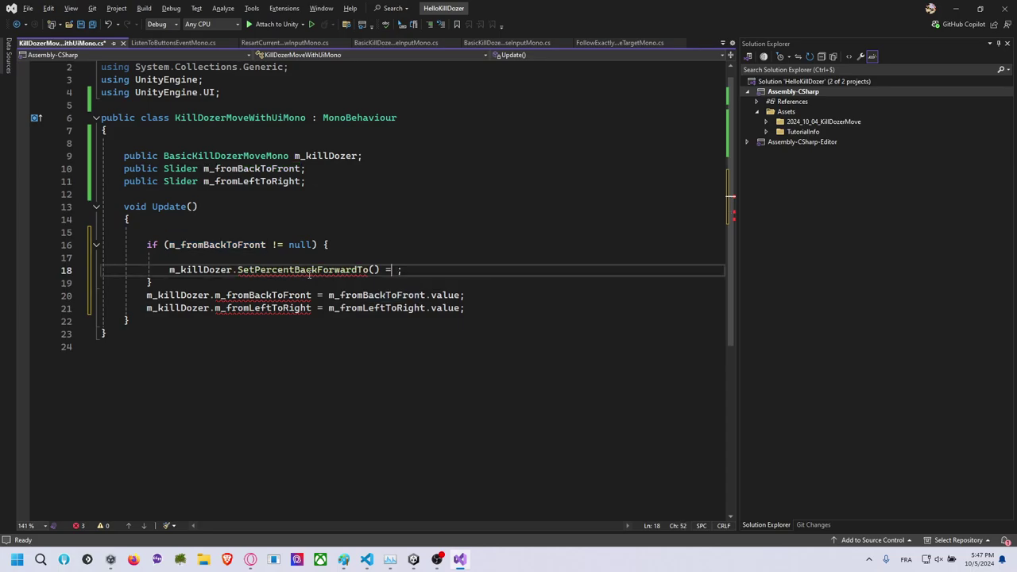
{"action": "key", "text": "Left"}
{"action": "key", "text": "Left"}
{"action": "key", "text": "Left"}
{"action": "key", "text": "ctrl+v"}
{"action": "key", "text": "Right"}
{"action": "key", "text": "Right"}
{"action": "key", "text": "Right"}
{"action": "key", "text": "BackSpace"}
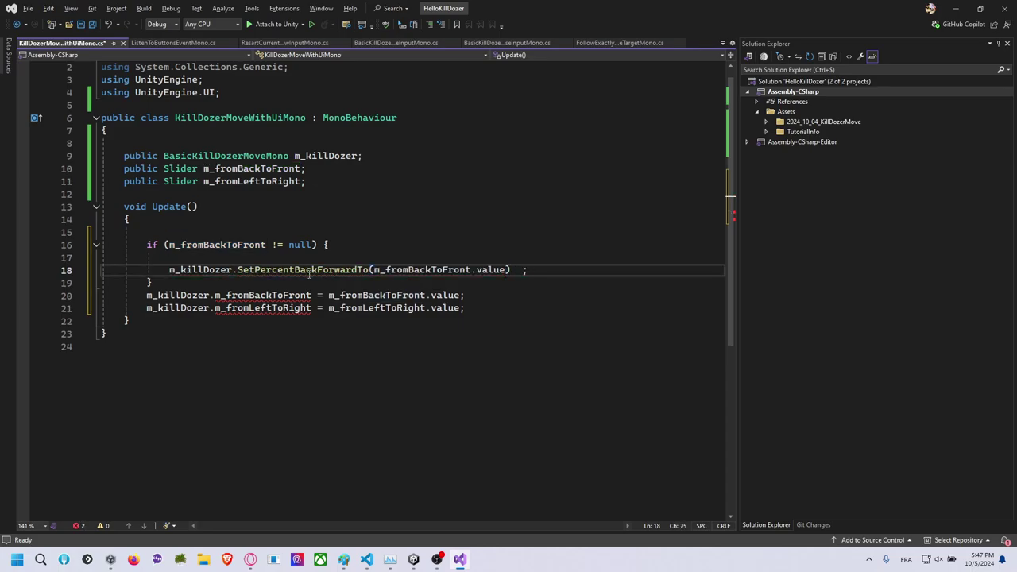
Delete the old assignment lines and add Copilot's null-checked SetPercentLeftRightTo block.
{"action": "key", "text": "Down"}
{"action": "key", "text": "Down"}
{"action": "key", "text": "shift+Down"}
{"action": "key", "text": "shift+Down"}
{"action": "key", "text": "Delete"}
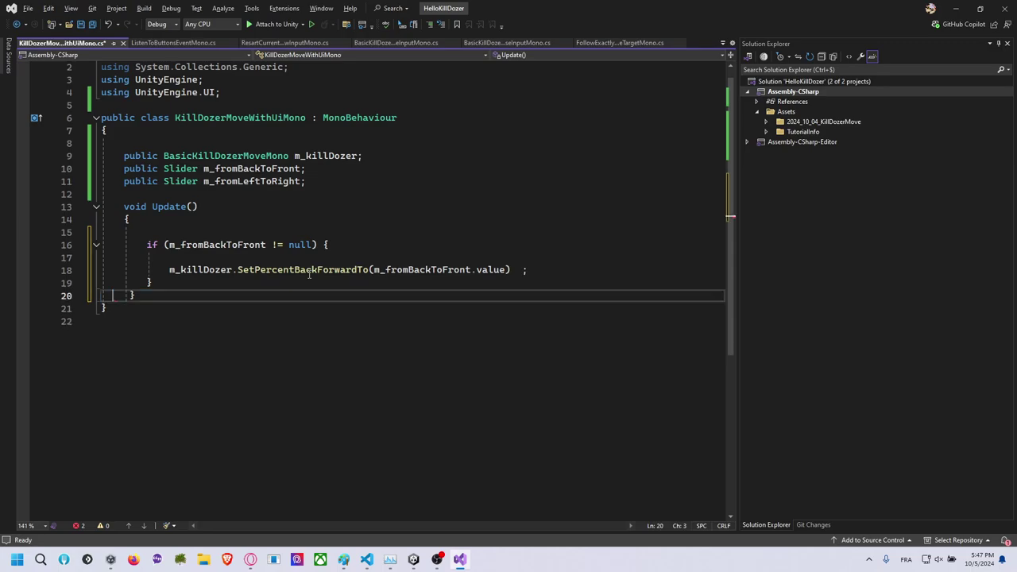
{"action": "key", "text": "Up"}
{"action": "key", "text": "End"}
{"action": "key", "text": "Return"}
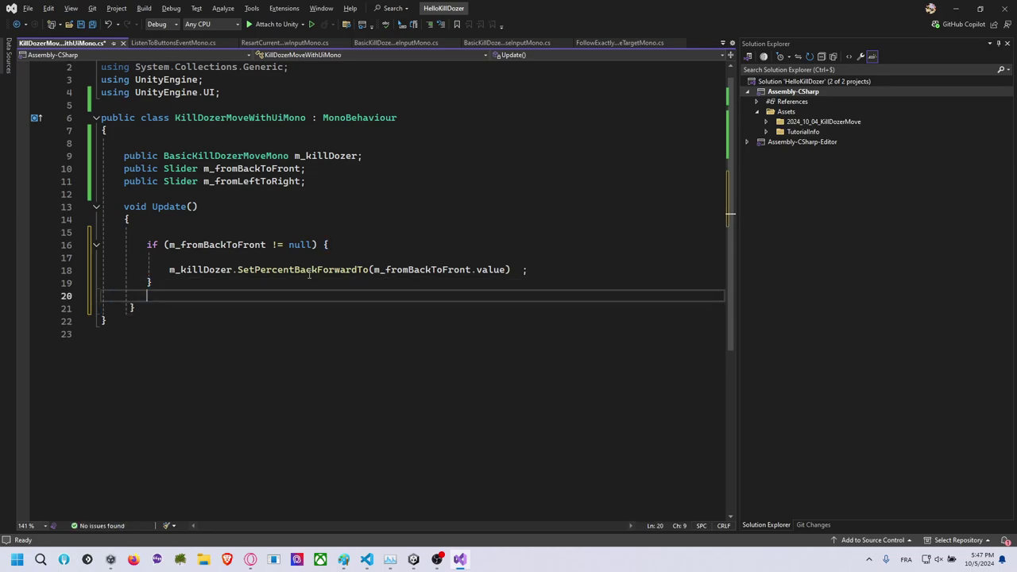
{"action": "type", "text": "if"}
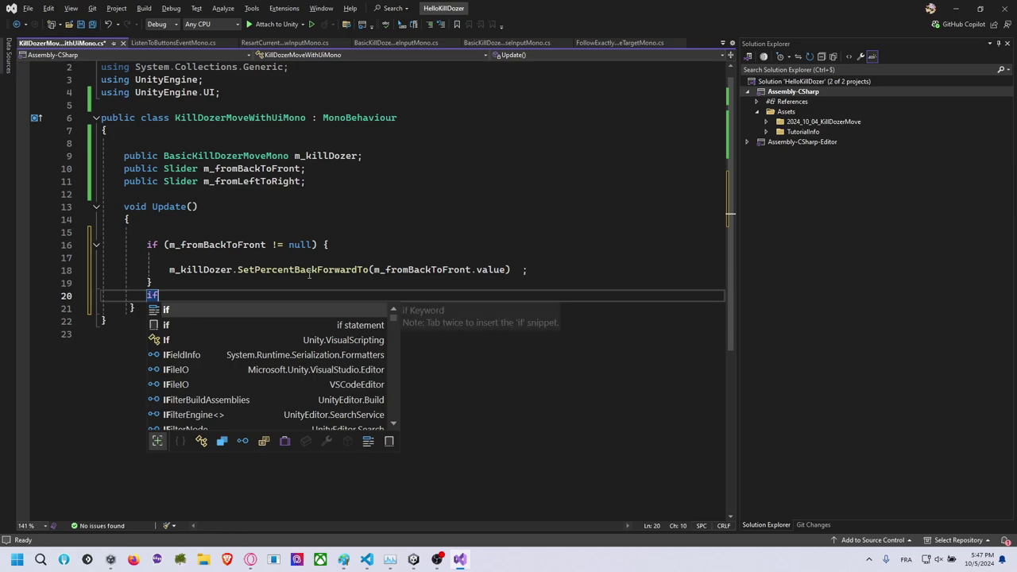
{"action": "type", "text": "("}
{"action": "key", "text": "Tab"}
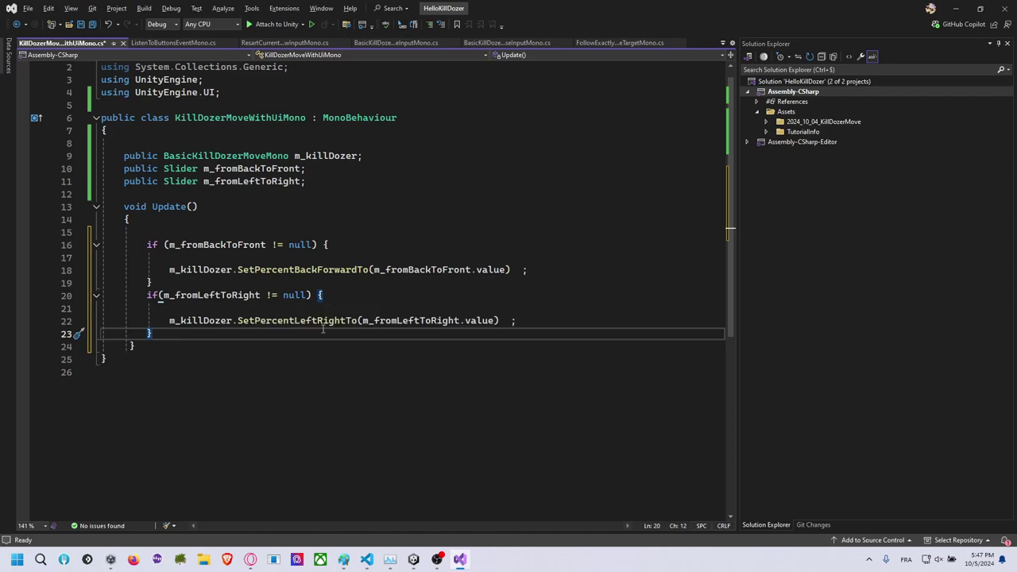
Check the new block's value argument, save the script, and return to Unity.
{"action": "left_click", "coordinate": [479, 320]}
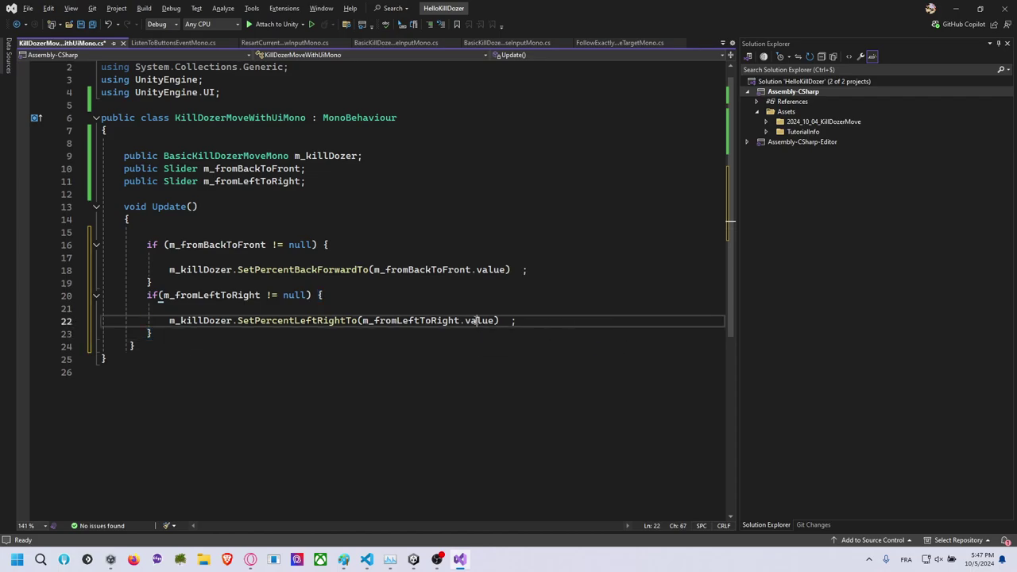
{"action": "left_click", "coordinate": [280, 334]}
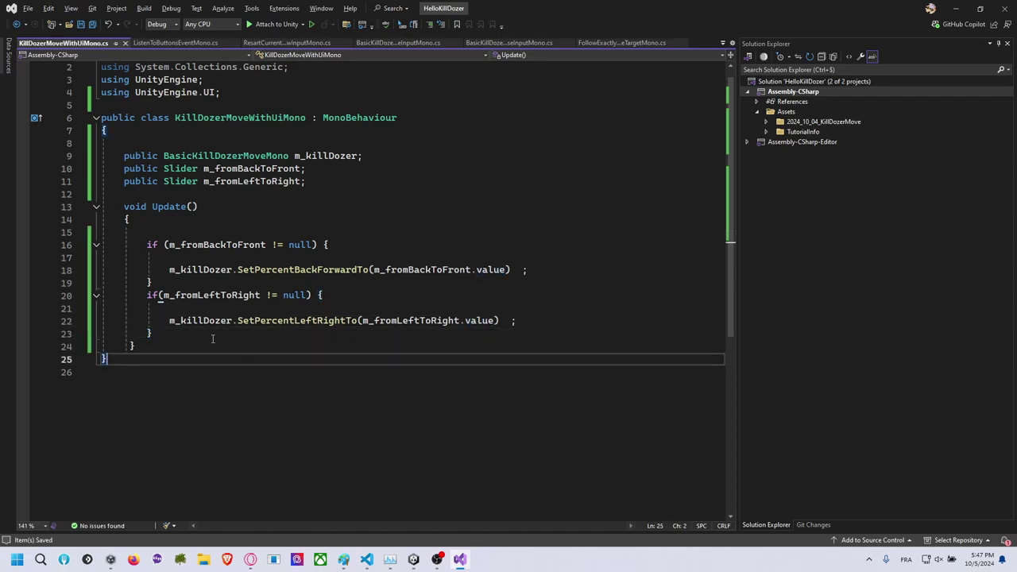
{"action": "key", "text": "ctrl+s"}
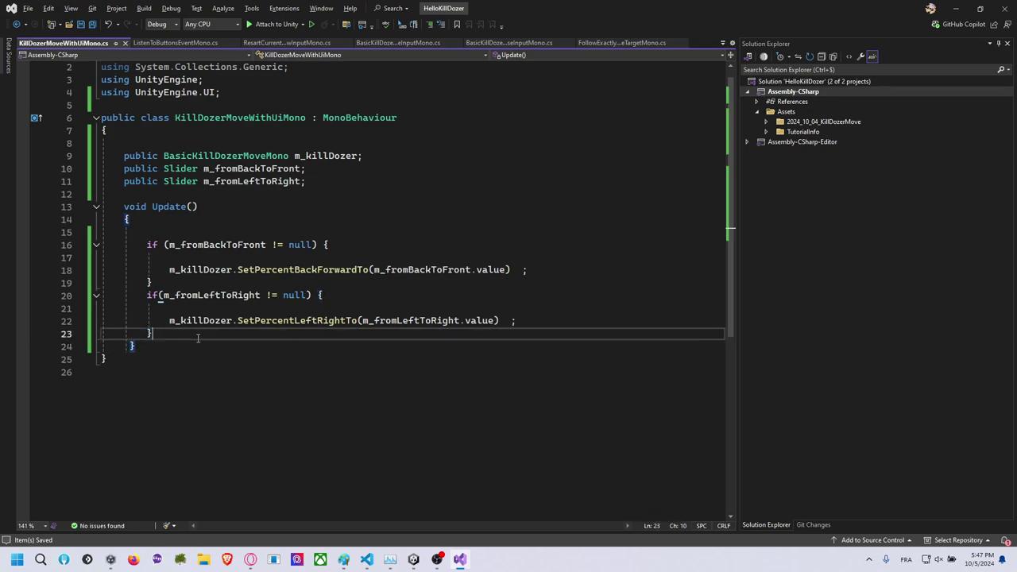
{"action": "left_click", "coordinate": [189, 345]}
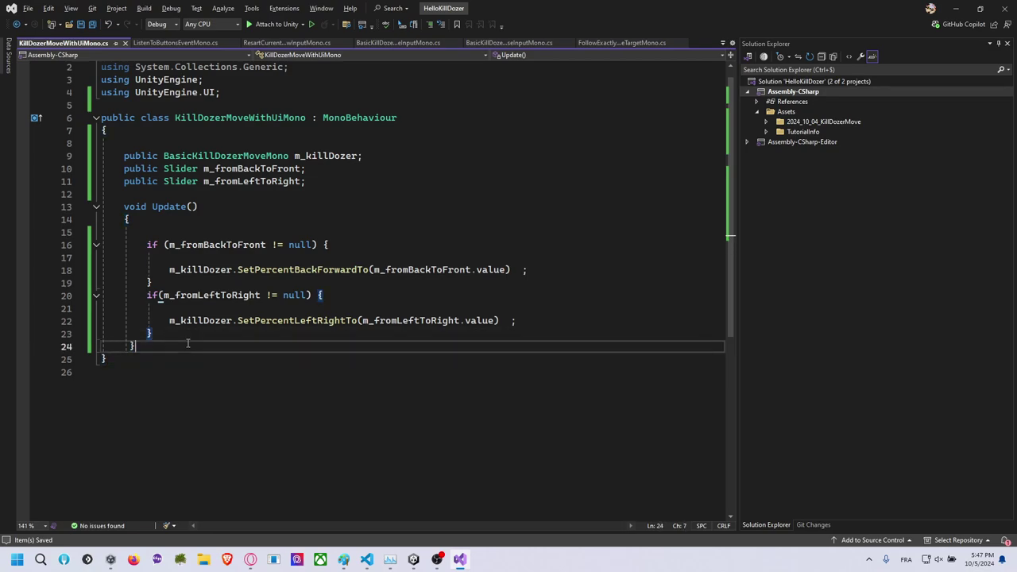
{"action": "key", "text": "alt+Tab"}
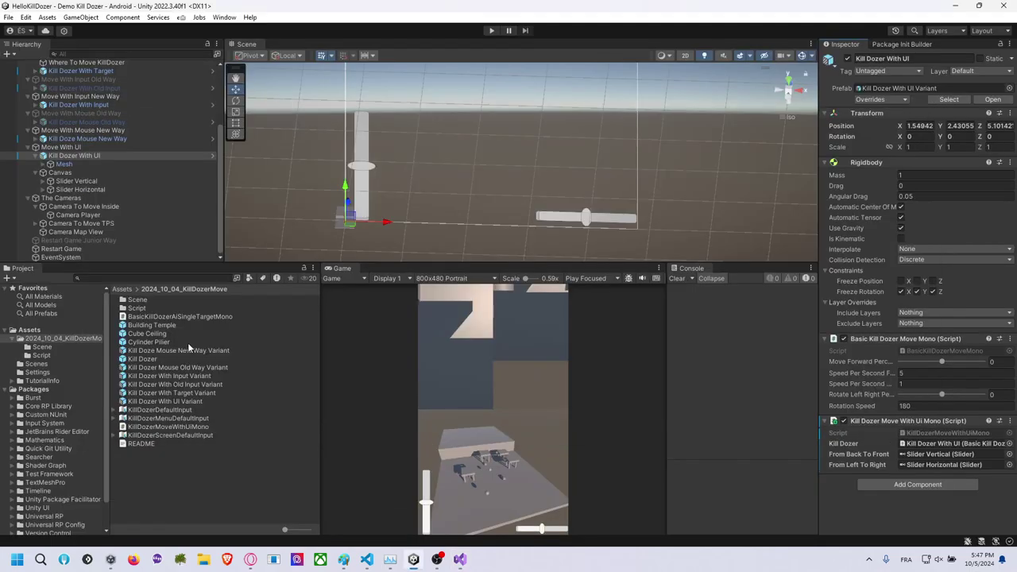
Ping the vertical and horizontal sliders assigned to the script's Inspector fields.
{"action": "left_click", "coordinate": [929, 454]}
{"action": "left_click", "coordinate": [929, 465]}
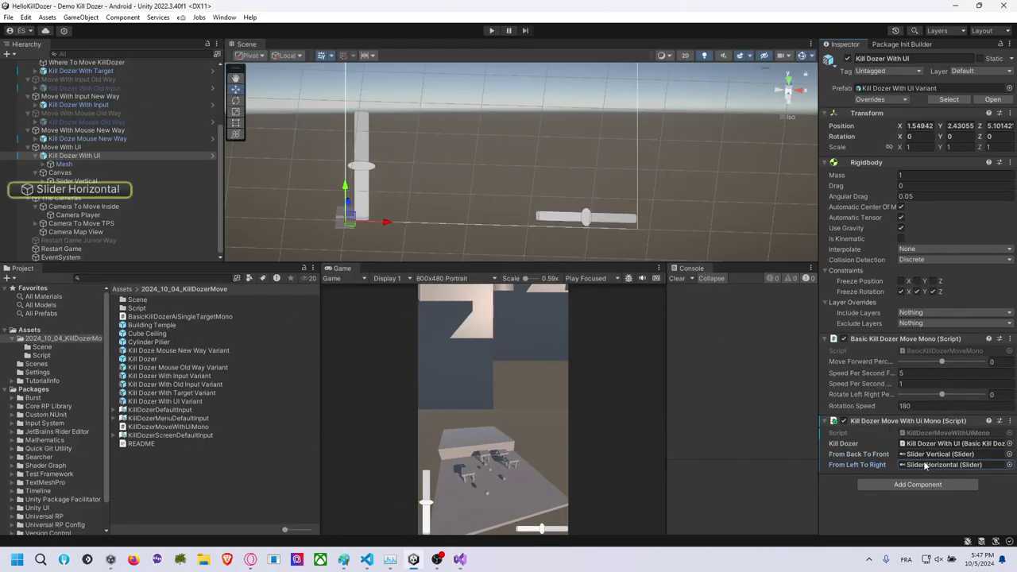
{"action": "left_click", "coordinate": [928, 454]}
{"action": "left_click", "coordinate": [932, 460]}
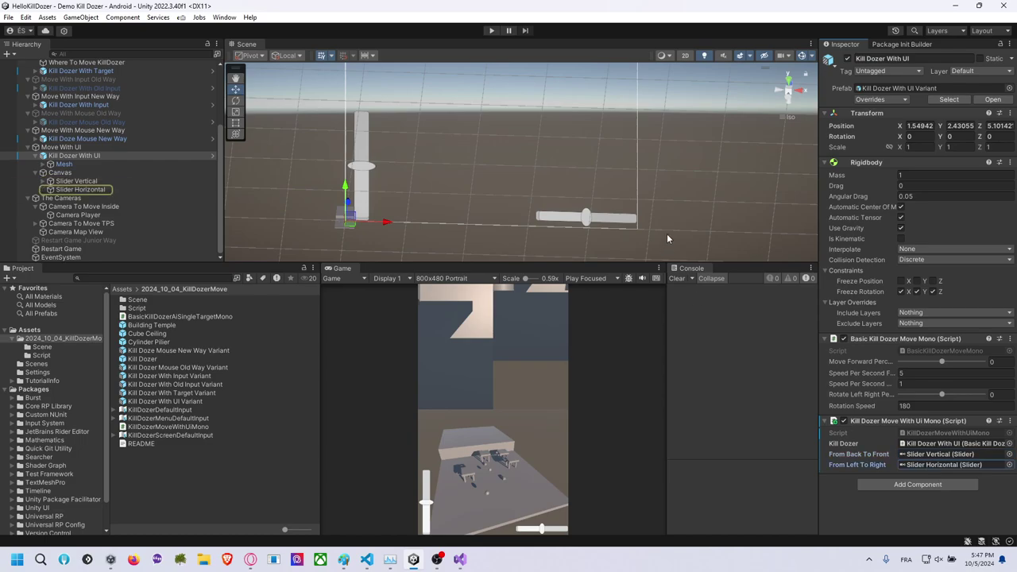
Play the scene and drag both sliders to drive, reverse and turn the Kill Dozer.
{"action": "left_click", "coordinate": [491, 30]}
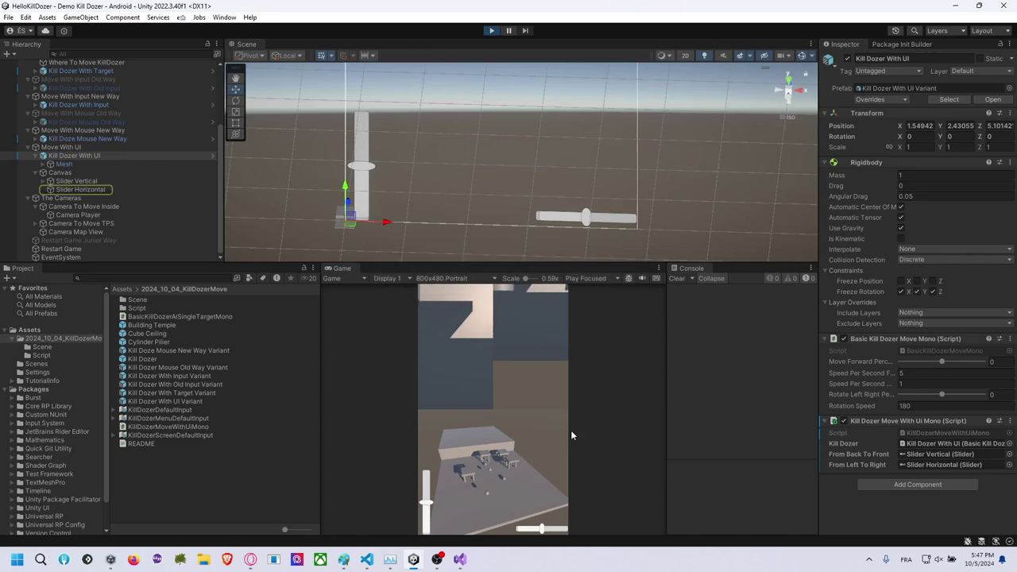
{"action": "mouse_move", "coordinate": [426, 503]}
{"action": "left_mouse_down"}
{"action": "mouse_move", "coordinate": [426, 522]}
{"action": "mouse_move", "coordinate": [443, 434]}
{"action": "mouse_move", "coordinate": [439, 529]}
{"action": "mouse_move", "coordinate": [440, 493]}
{"action": "left_mouse_up"}
{"action": "mouse_move", "coordinate": [541, 529]}
{"action": "left_mouse_down"}
{"action": "mouse_move", "coordinate": [566, 530]}
{"action": "mouse_move", "coordinate": [560, 511]}
{"action": "mouse_move", "coordinate": [545, 506]}
{"action": "left_mouse_up"}
{"action": "mouse_move", "coordinate": [427, 493]}
{"action": "left_mouse_down"}
{"action": "mouse_move", "coordinate": [428, 551]}
{"action": "mouse_move", "coordinate": [431, 479]}
{"action": "mouse_move", "coordinate": [440, 516]}
{"action": "mouse_move", "coordinate": [443, 506]}
{"action": "left_mouse_up"}
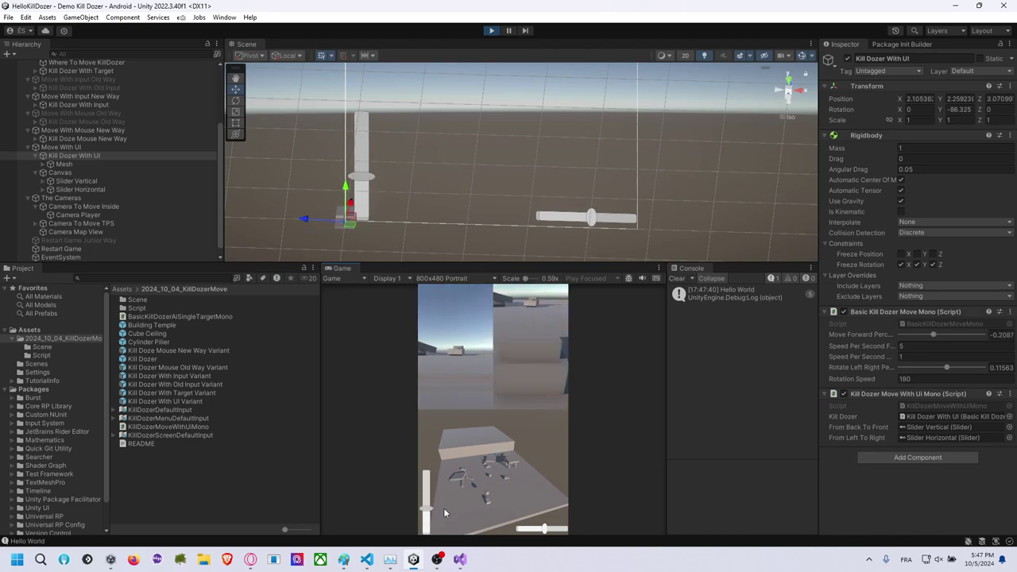
Stop play mode, inspect the Canvas and Slider Vertical, and expand both sliders' children.
{"action": "left_click", "coordinate": [490, 31]}
{"action": "left_click", "coordinate": [364, 169]}
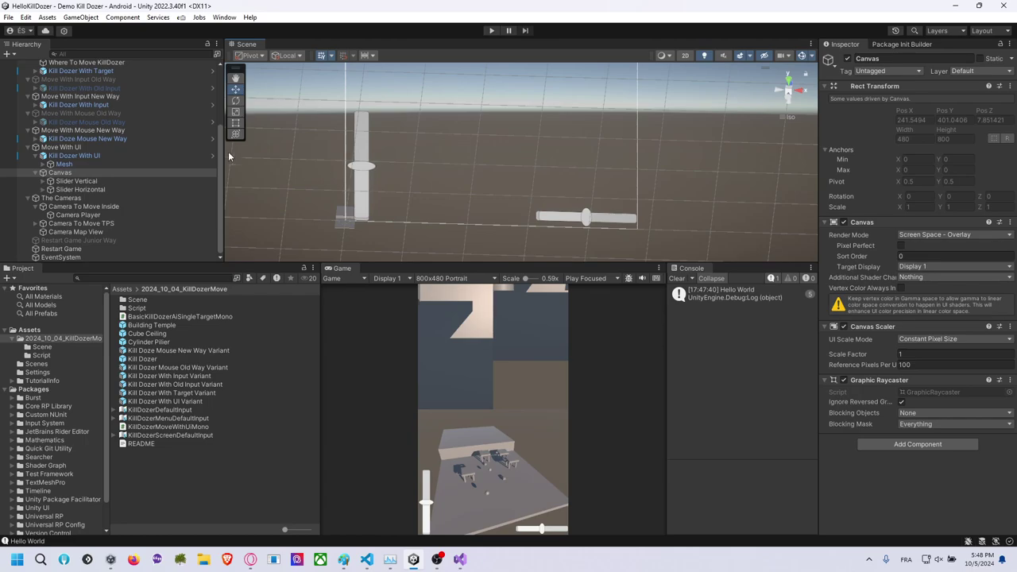
{"action": "left_click", "coordinate": [117, 179]}
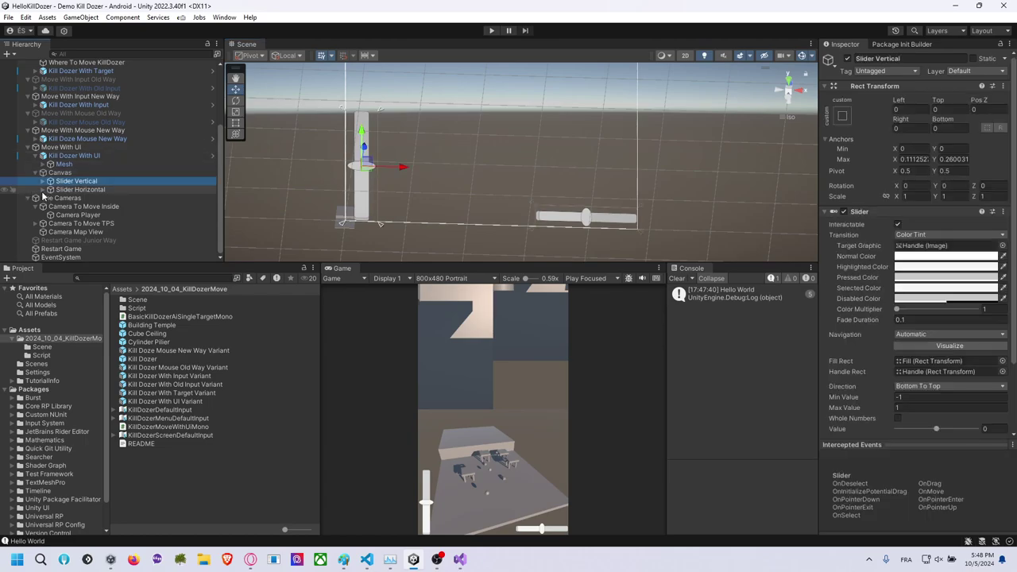
{"action": "left_click", "coordinate": [43, 189]}
{"action": "left_click", "coordinate": [76, 189]}
Inspect the horizontal slider's Background, Fill Area and Handle Slide Area, then widen the Game view.
{"action": "left_click", "coordinate": [43, 181]}
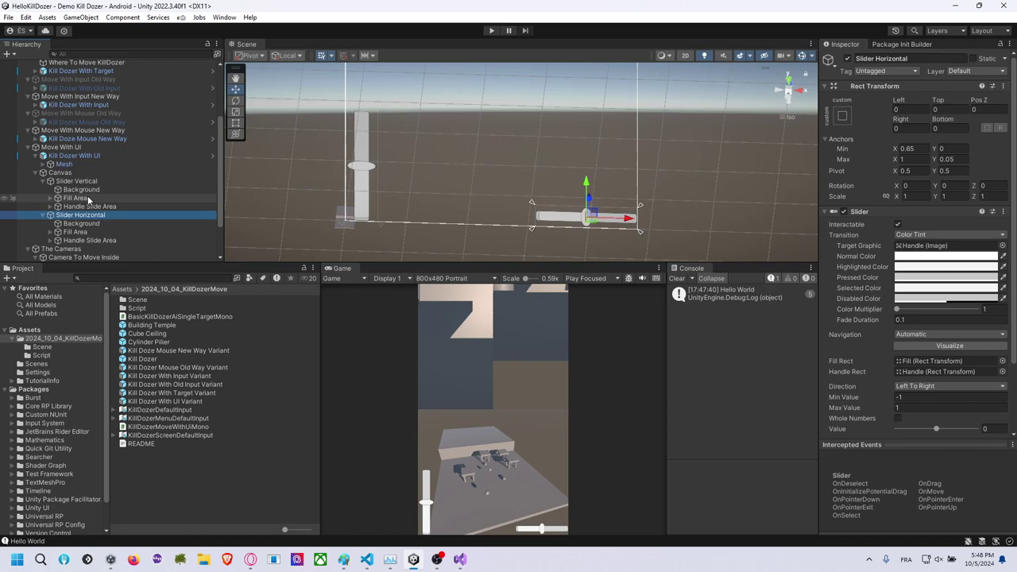
{"action": "left_click", "coordinate": [97, 189]}
{"action": "left_click", "coordinate": [138, 197]}
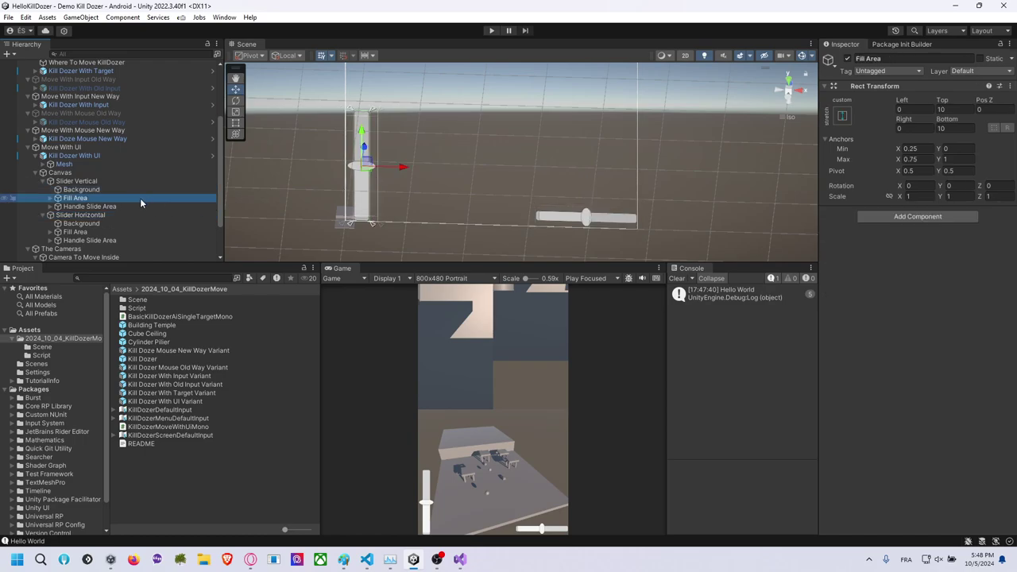
{"action": "left_click", "coordinate": [130, 206]}
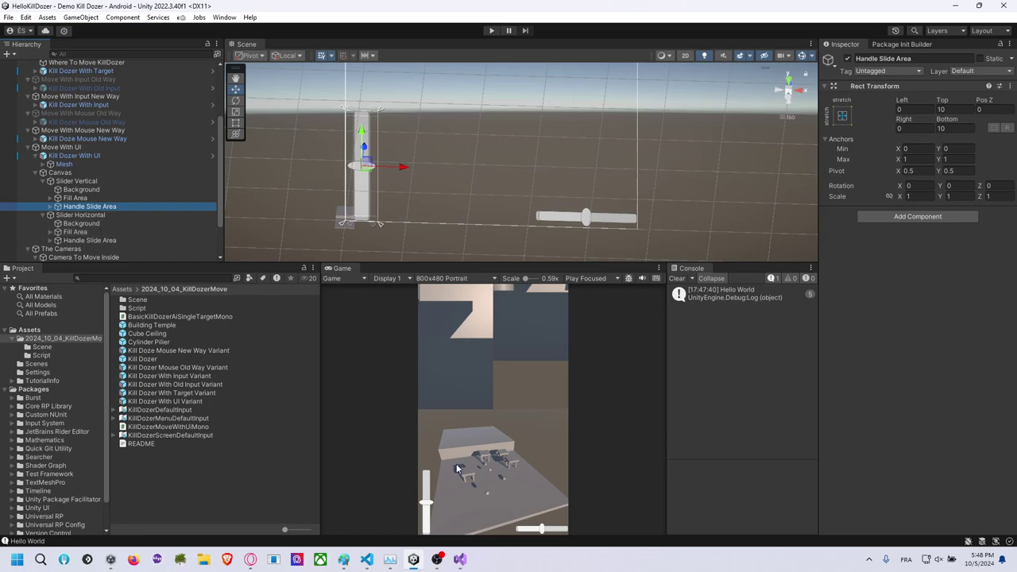
{"action": "left_click_drag", "start_coordinate": [665, 406], "coordinate": [743, 404]}
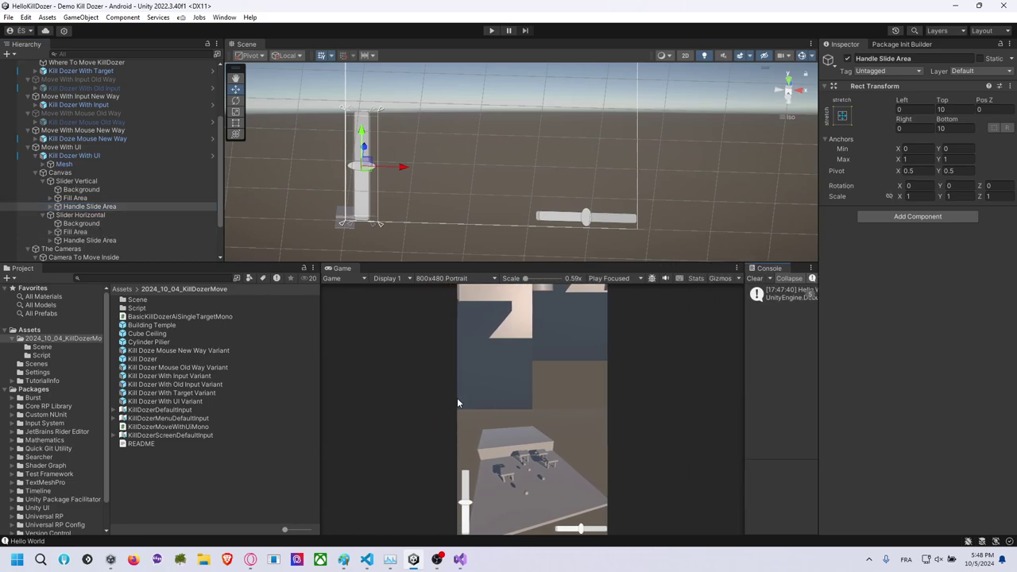
Preview the Game view at 16:9 Portrait, 18:9 Portrait, 16:9 Portrait, then 16:9 Landscape.
{"action": "left_click", "coordinate": [457, 278]}
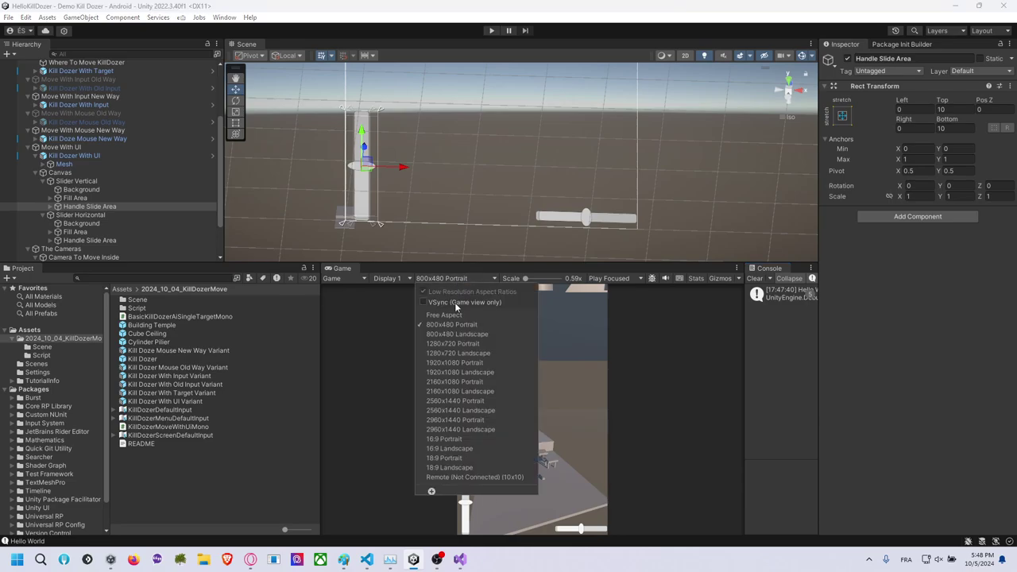
{"action": "left_click", "coordinate": [481, 443]}
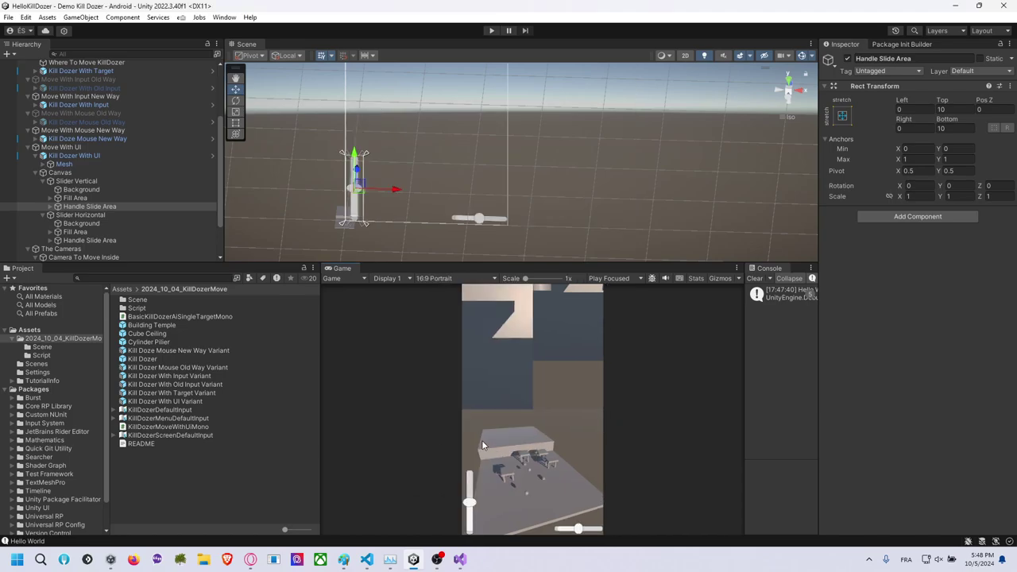
{"action": "left_click", "coordinate": [450, 280]}
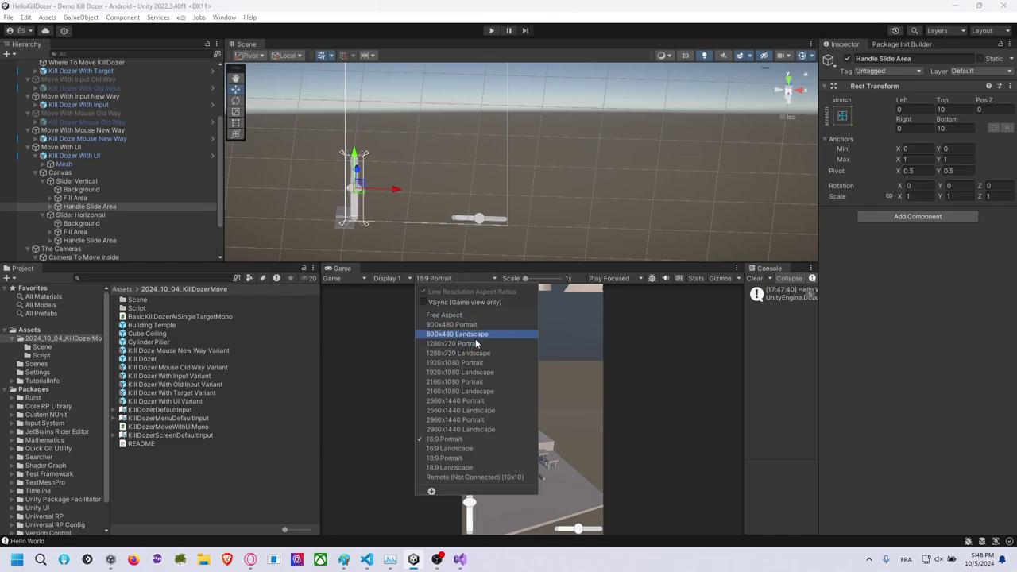
{"action": "left_click", "coordinate": [469, 456]}
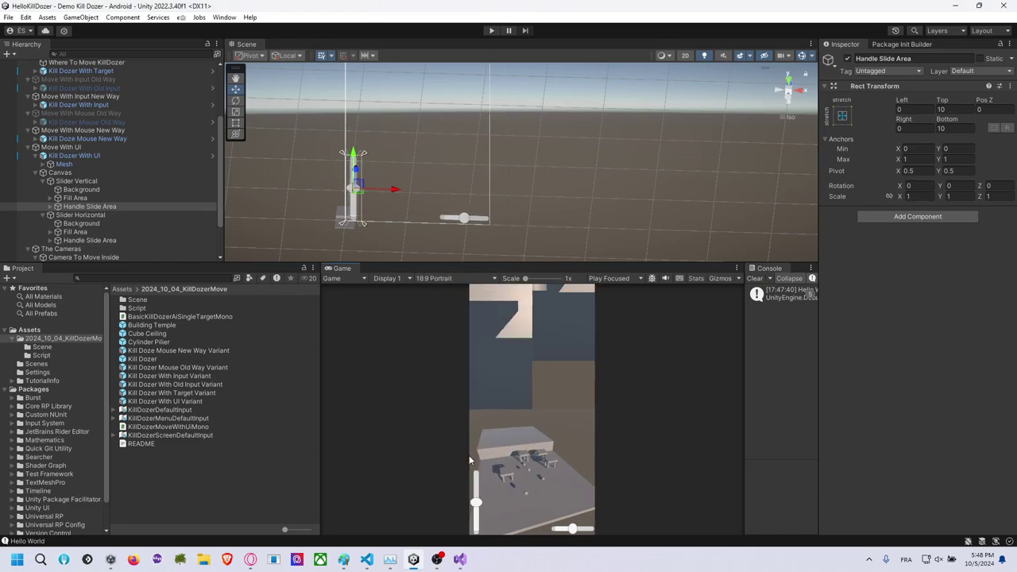
{"action": "left_click", "coordinate": [470, 280]}
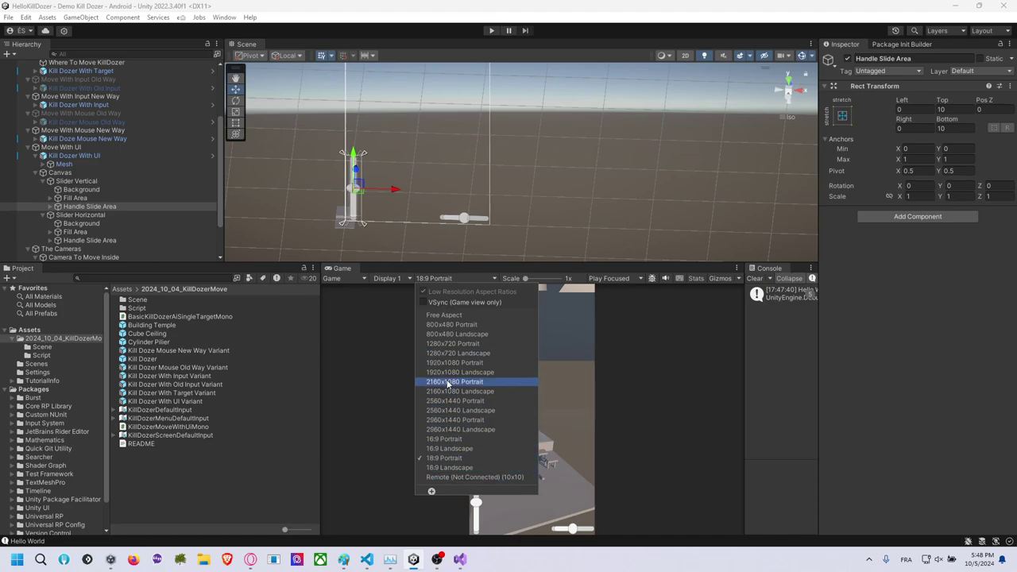
{"action": "left_click", "coordinate": [467, 440]}
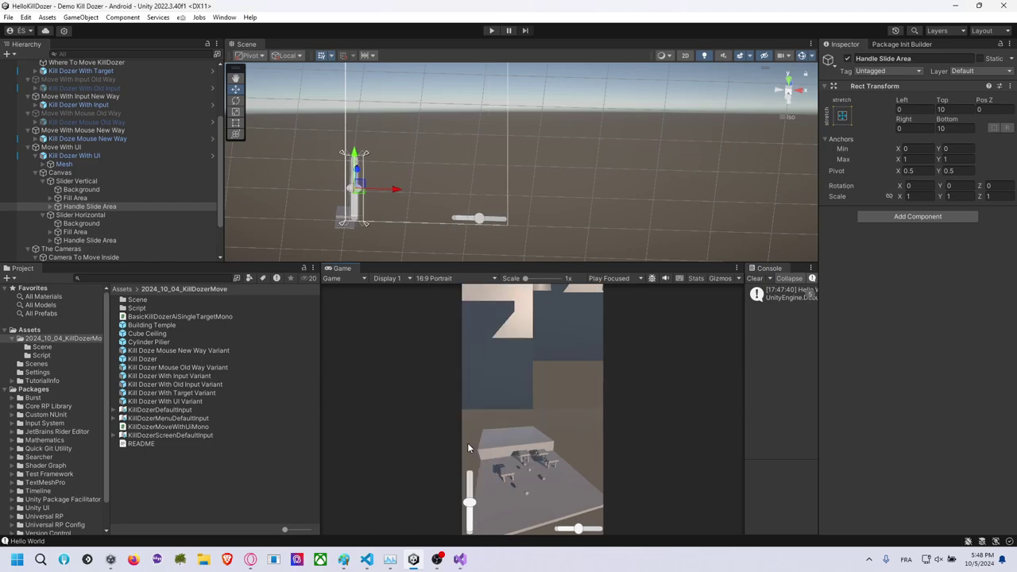
{"action": "left_click", "coordinate": [453, 278]}
{"action": "left_click", "coordinate": [455, 448]}
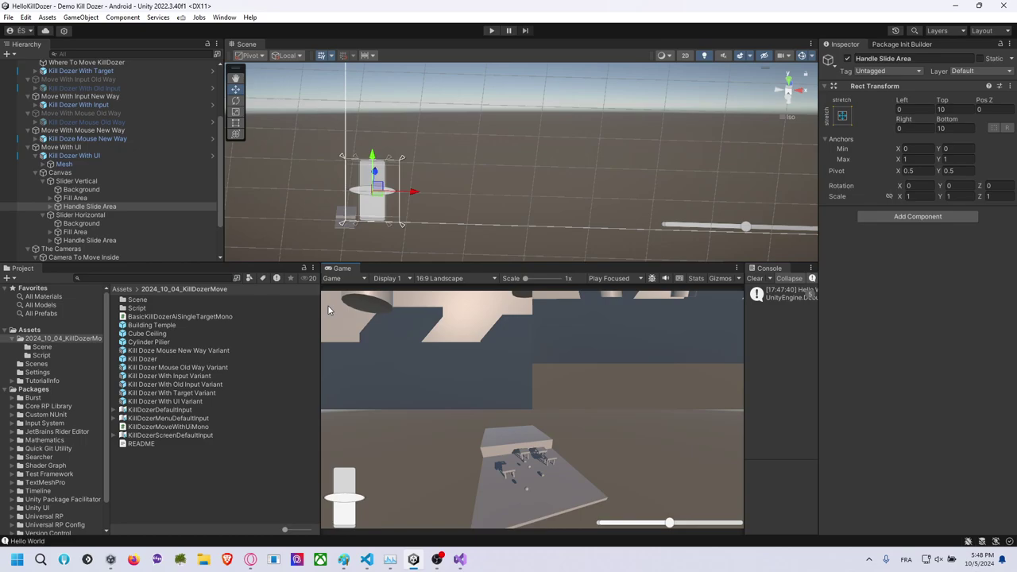
{"action": "left_click", "coordinate": [79, 182]}
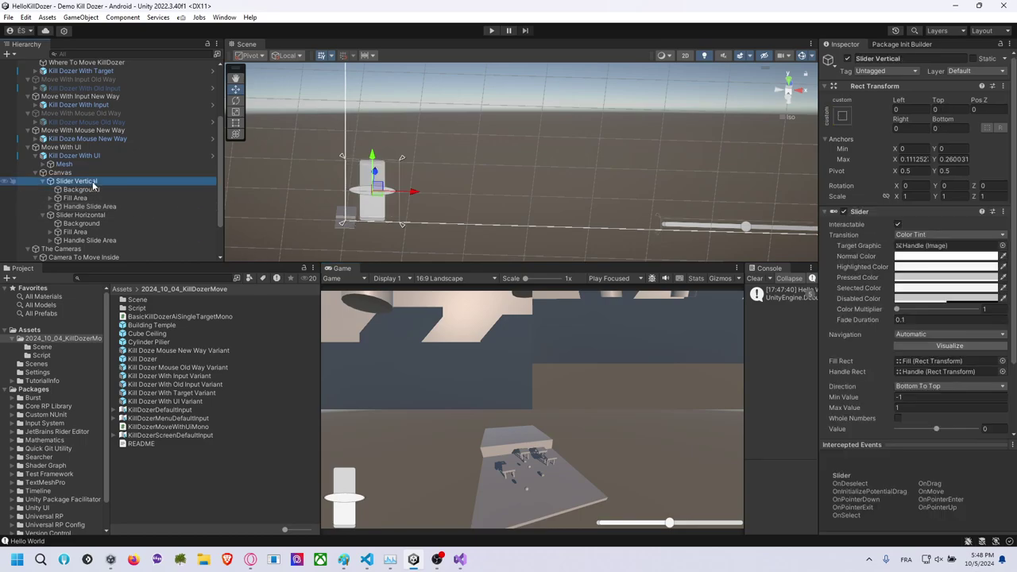
{"action": "left_click", "coordinate": [43, 176]}
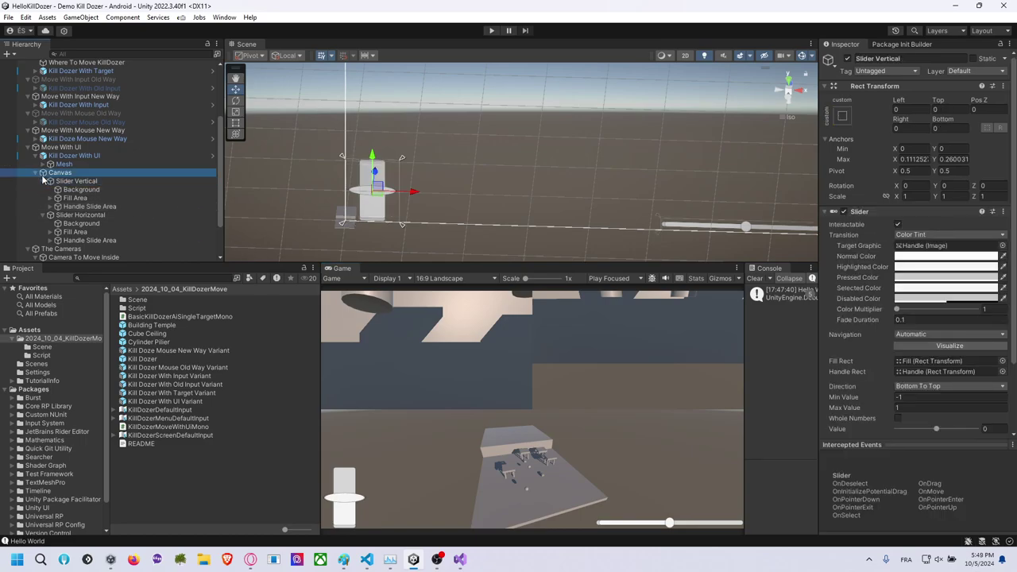
{"action": "left_click", "coordinate": [45, 181]}
{"action": "left_click", "coordinate": [46, 190]}
{"action": "left_click", "coordinate": [74, 192]}
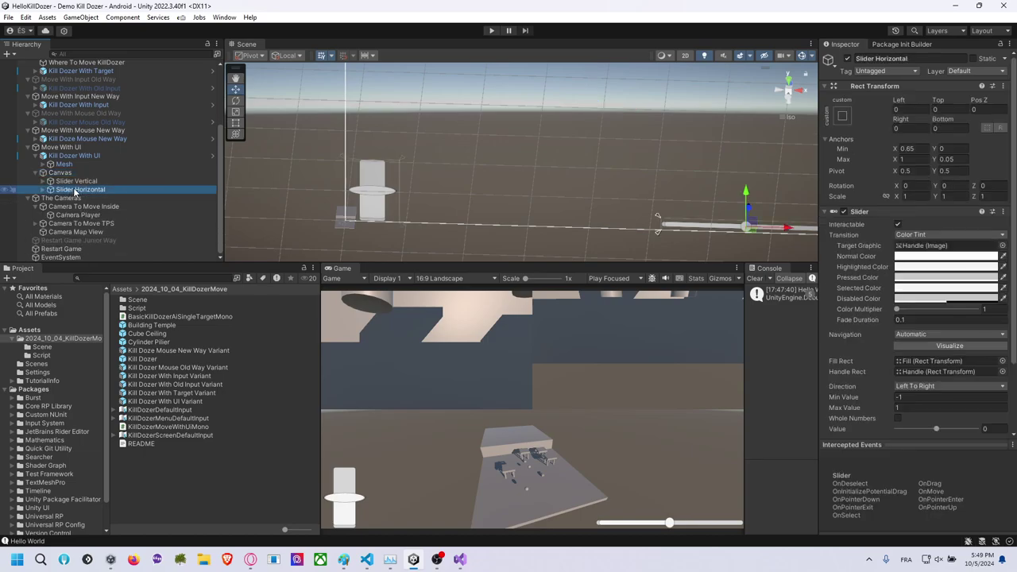
{"action": "left_click", "coordinate": [79, 182]}
{"action": "left_click", "coordinate": [99, 190]}
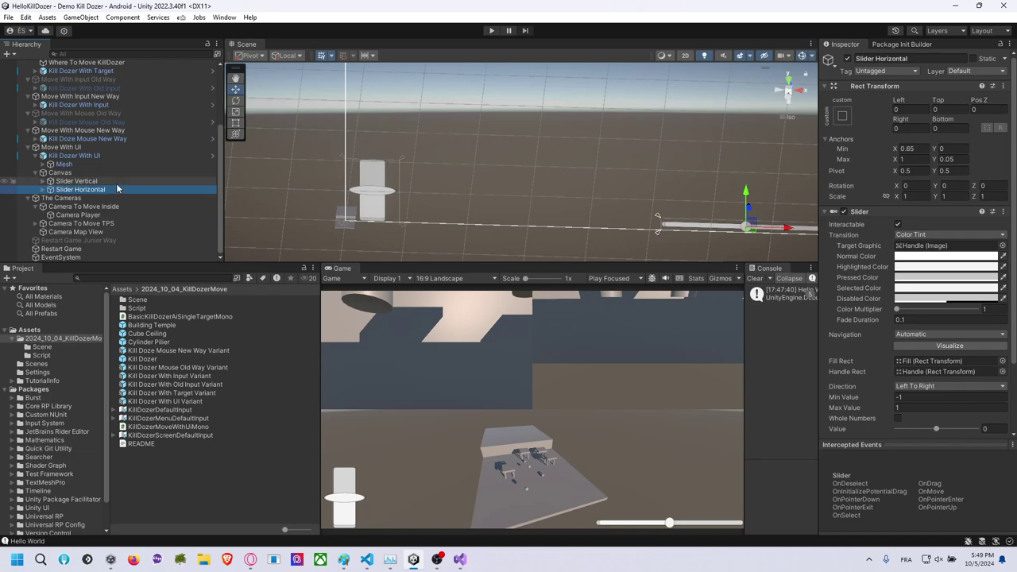
{"action": "key", "text": "Up"}
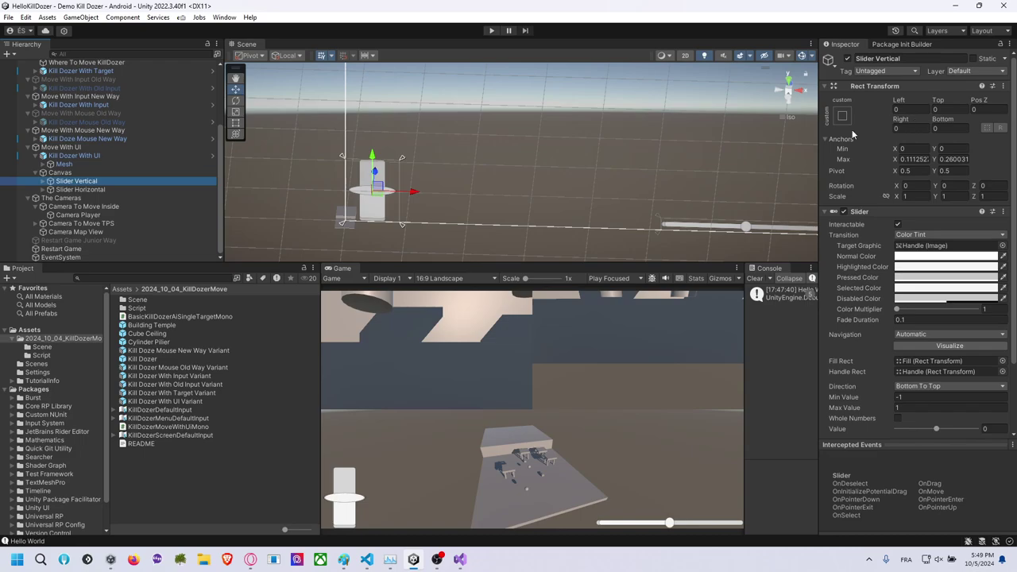
{"action": "left_click", "coordinate": [149, 174]}
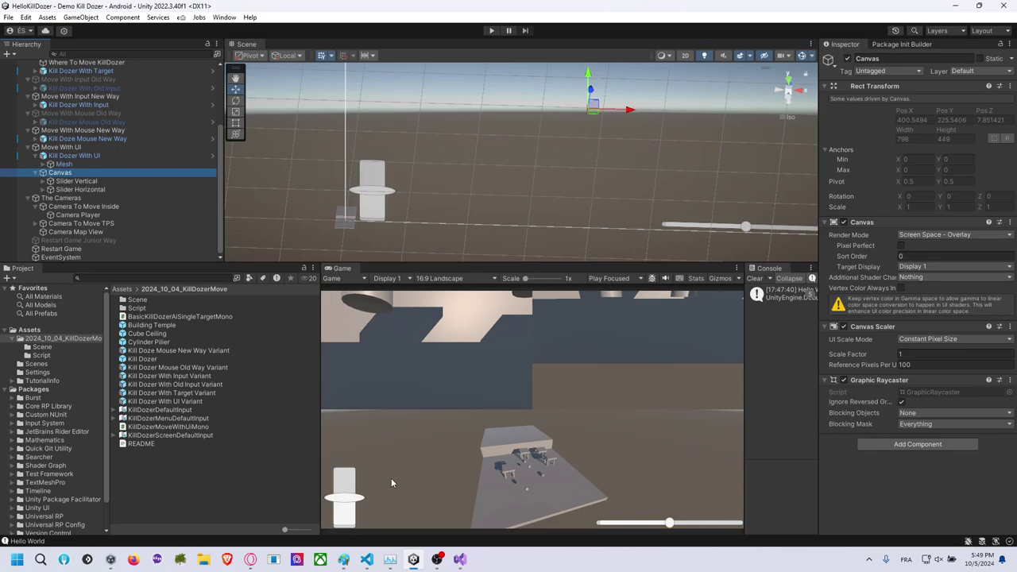
Set the Canvas Scaler to Scale With Screen Size with an 800 x 450 reference resolution.
{"action": "left_click", "coordinate": [924, 339]}
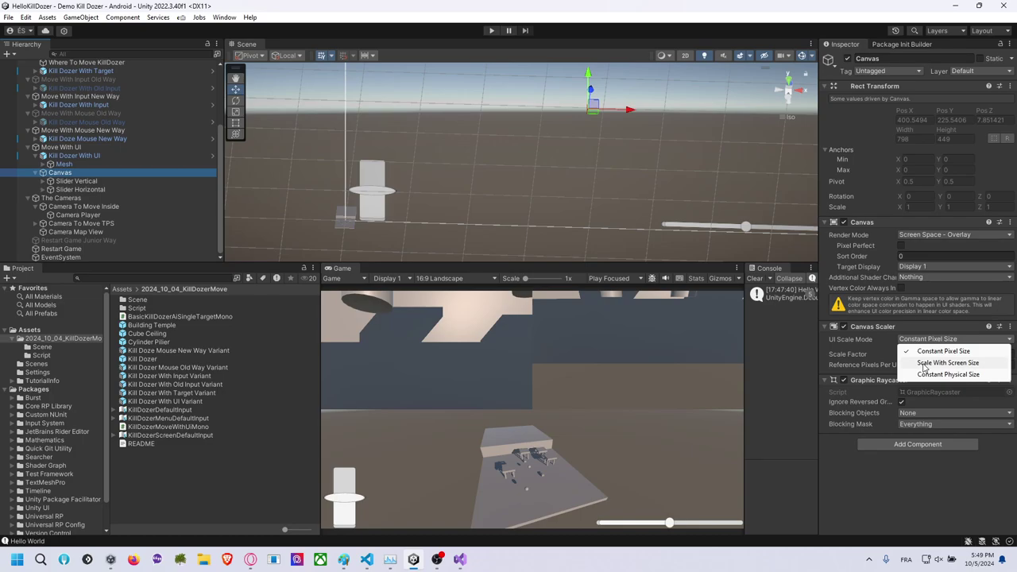
{"action": "left_click", "coordinate": [952, 363]}
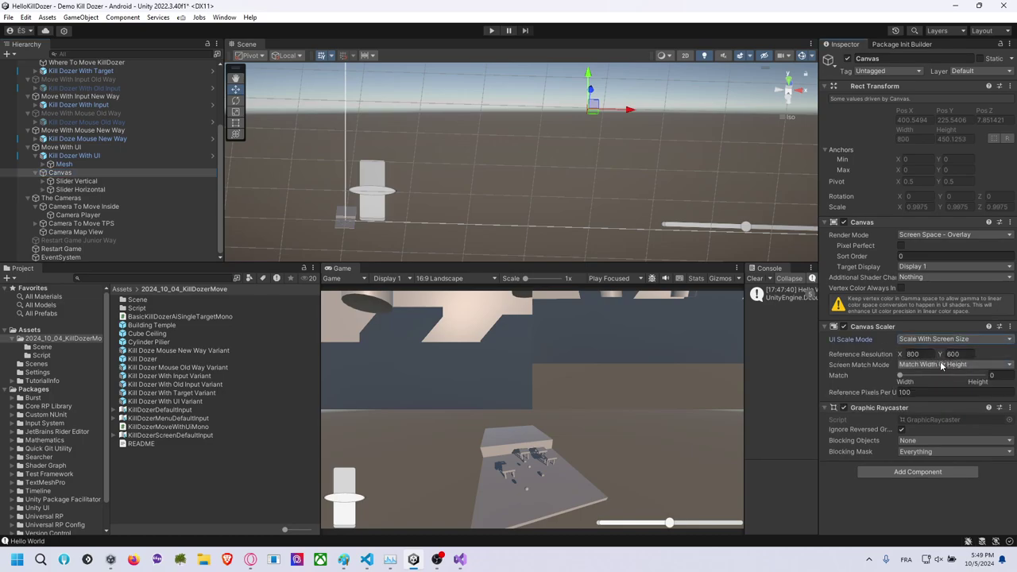
{"action": "left_click", "coordinate": [962, 353]}
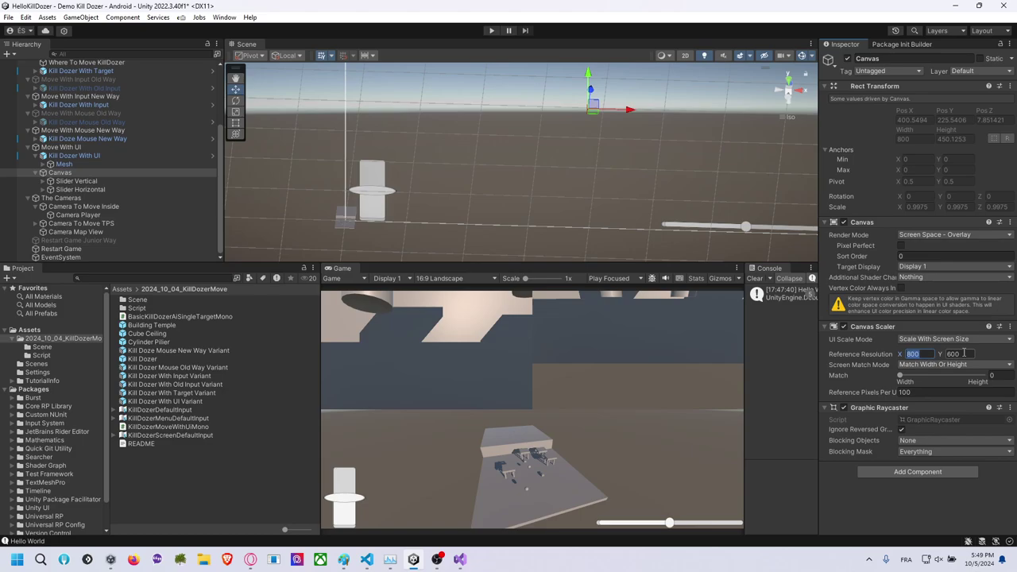
{"action": "type", "text": "450"}
{"action": "left_click", "coordinate": [929, 355]}
{"action": "left_click", "coordinate": [929, 358]}
{"action": "left_click", "coordinate": [974, 355]}
Set the width/height Match to 0.5 and narrow the Game view.
{"action": "left_click_drag", "start_coordinate": [900, 375], "coordinate": [989, 382]}
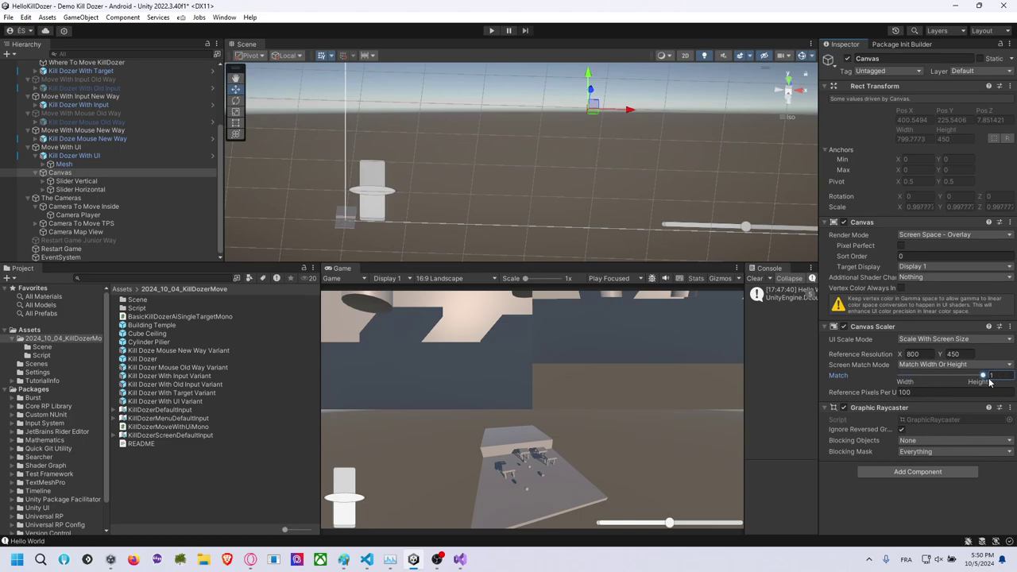
{"action": "key", "text": "ctrl+z"}
{"action": "left_click", "coordinate": [995, 377]}
{"action": "type", "text": "0.5"}
{"action": "key", "text": "BackSpace"}
{"action": "key", "text": "BackSpace"}
{"action": "type", "text": ".5"}
{"action": "left_click_drag", "start_coordinate": [321, 360], "coordinate": [398, 360]}
Switch the Game view to Free Aspect and resize the Game and Scene panels to test scaling.
{"action": "left_click", "coordinate": [518, 279]}
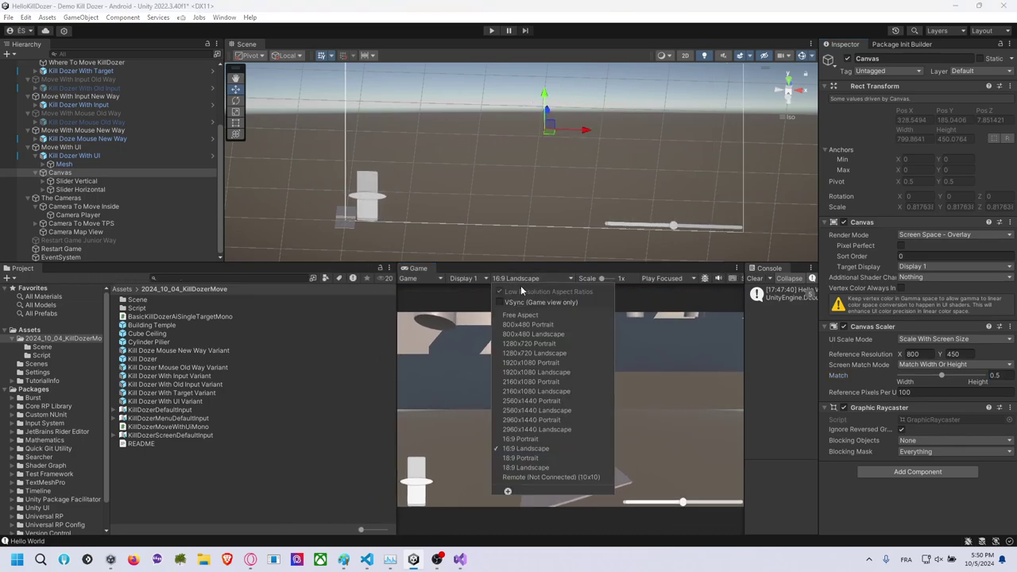
{"action": "left_click", "coordinate": [519, 315]}
{"action": "left_click_drag", "start_coordinate": [397, 373], "coordinate": [401, 378]}
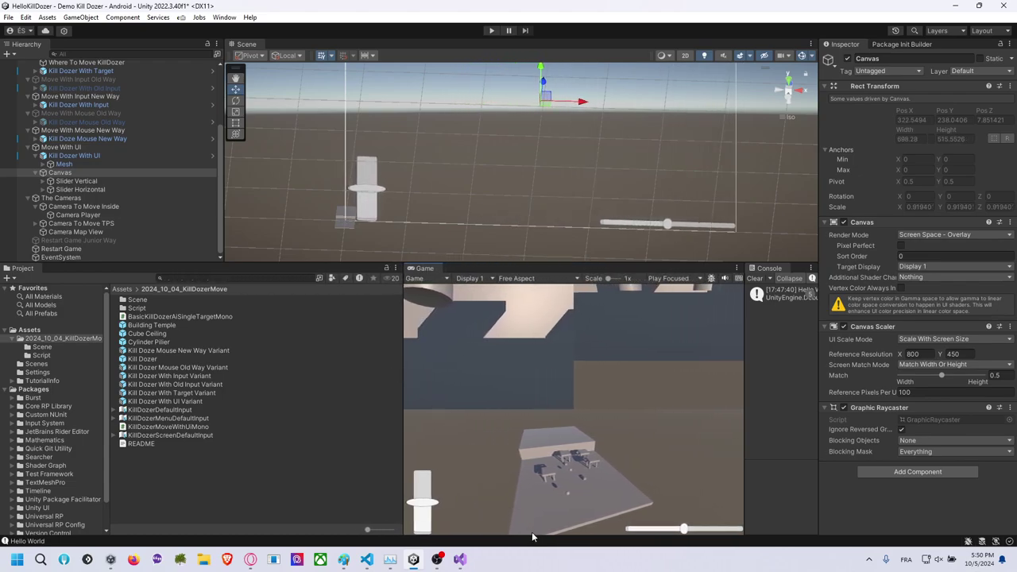
{"action": "left_click_drag", "start_coordinate": [547, 265], "coordinate": [555, 252]}
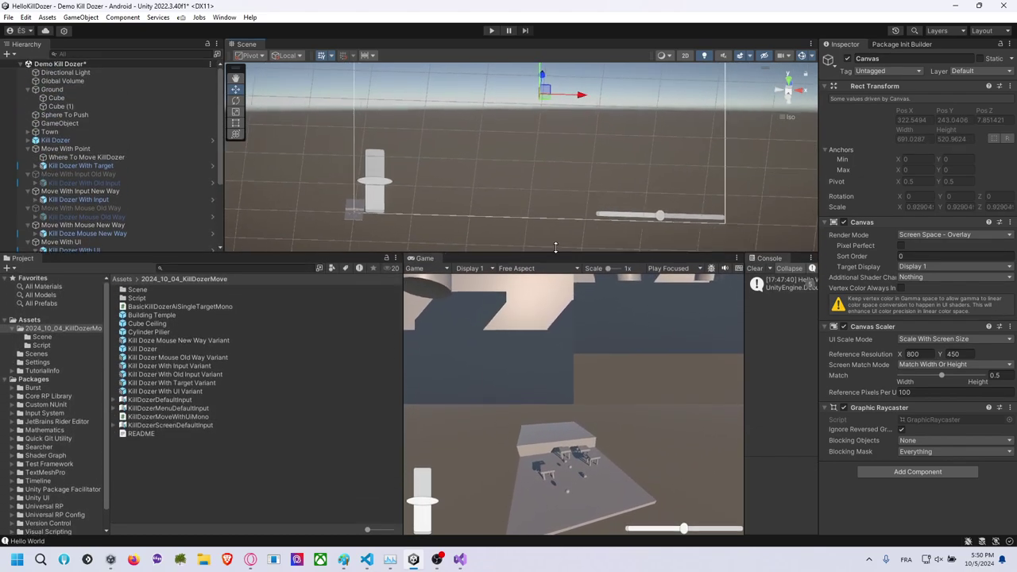
Preview at 800x480 Portrait and 2960x1440 Landscape, return to Free Aspect, and select the vertical slider.
{"action": "left_click", "coordinate": [539, 280]}
{"action": "left_click", "coordinate": [543, 317]}
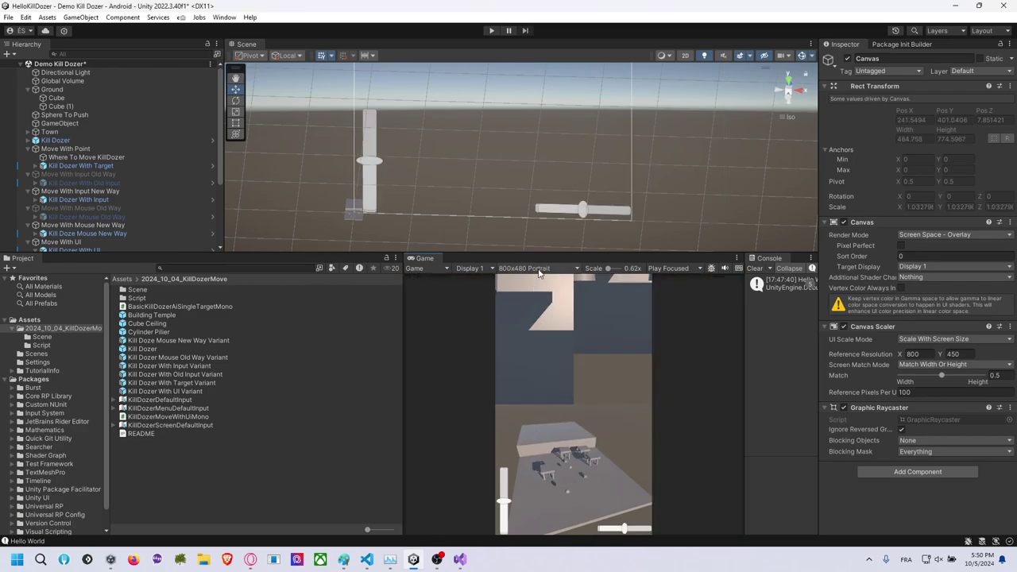
{"action": "left_click", "coordinate": [536, 268]}
{"action": "left_click", "coordinate": [557, 420]}
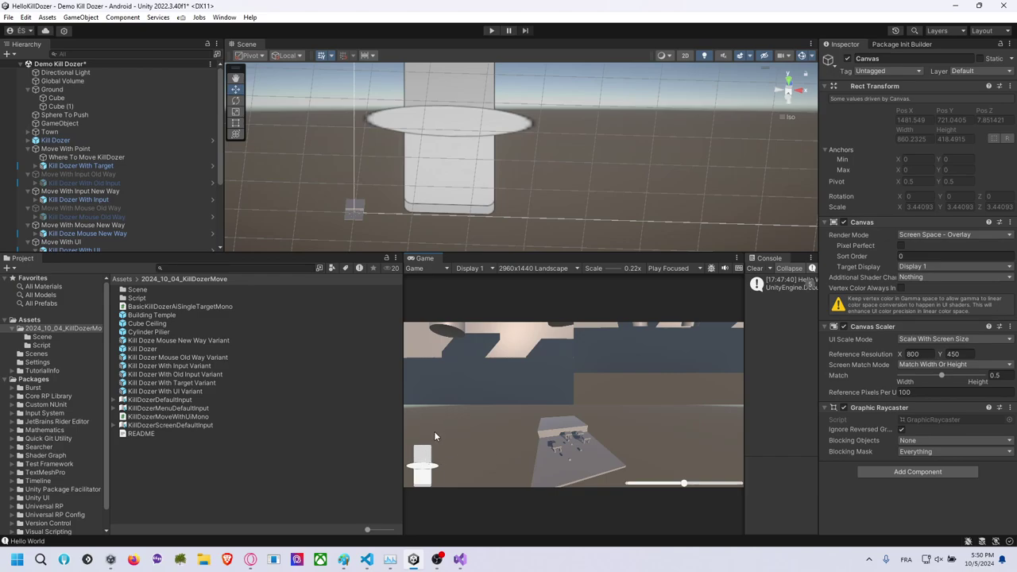
{"action": "left_click", "coordinate": [530, 268]}
{"action": "left_click", "coordinate": [535, 307]}
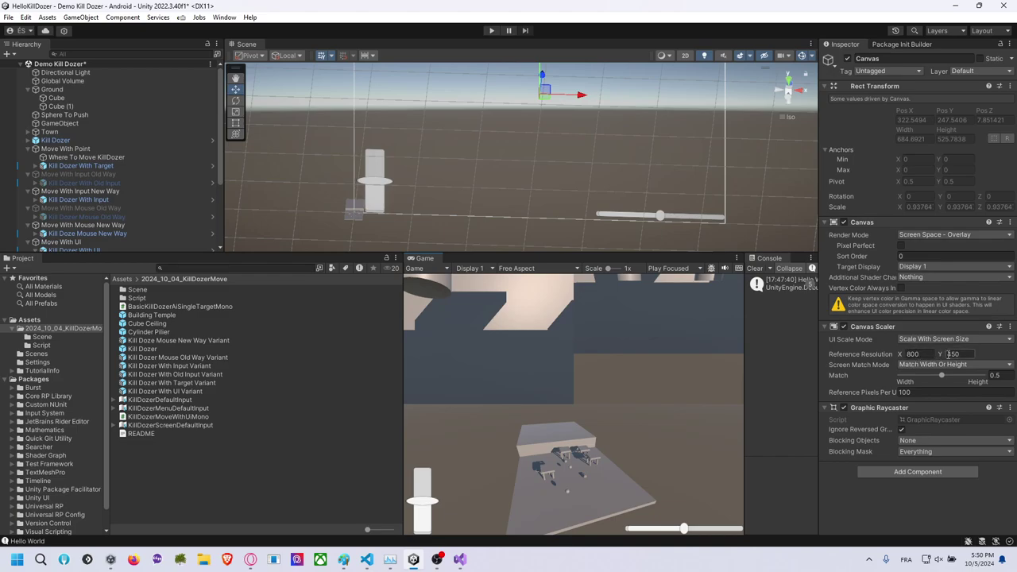
{"action": "left_click", "coordinate": [383, 180]}
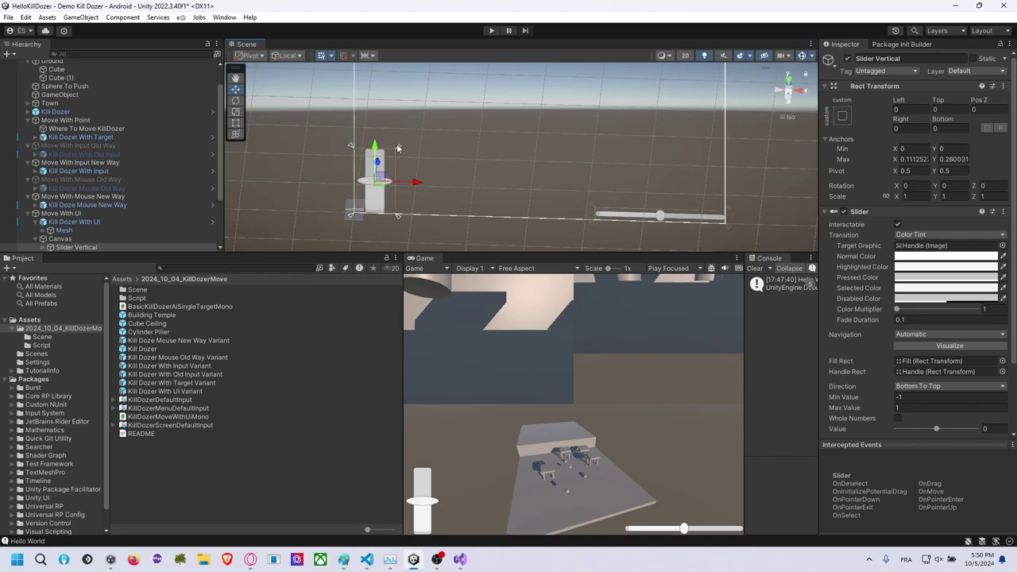
Drag the vertical slider's anchors to the left edge and the horizontal slider's left anchor rightward.
{"action": "left_click_drag", "start_coordinate": [398, 151], "coordinate": [355, 151]}
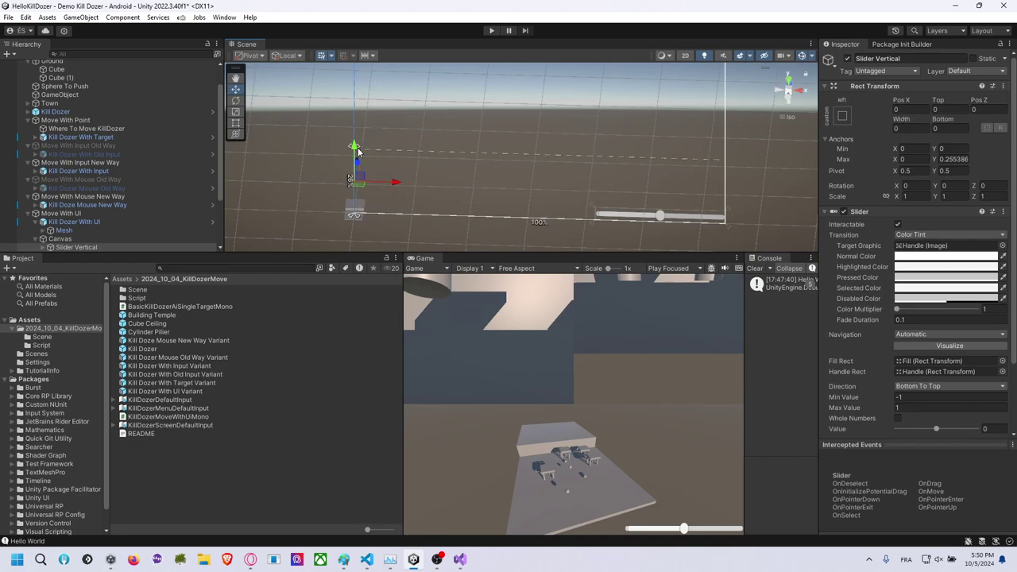
{"action": "left_click", "coordinate": [606, 219]}
{"action": "left_click_drag", "start_coordinate": [594, 220], "coordinate": [592, 227]}
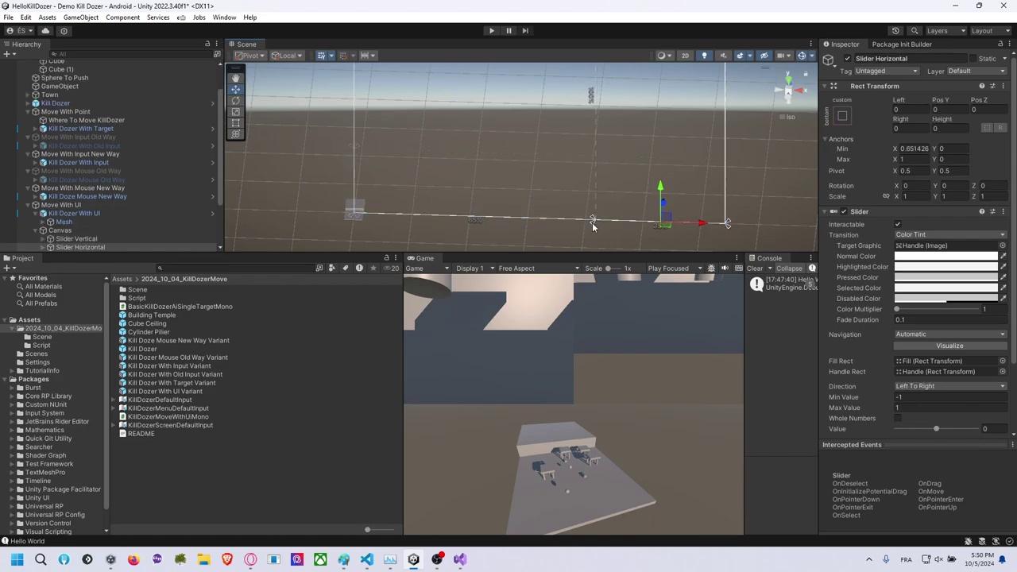
{"action": "left_click", "coordinate": [43, 239]}
{"action": "scroll", "coordinate": [79, 239], "scroll_direction": "down", "scroll_amount": 2}
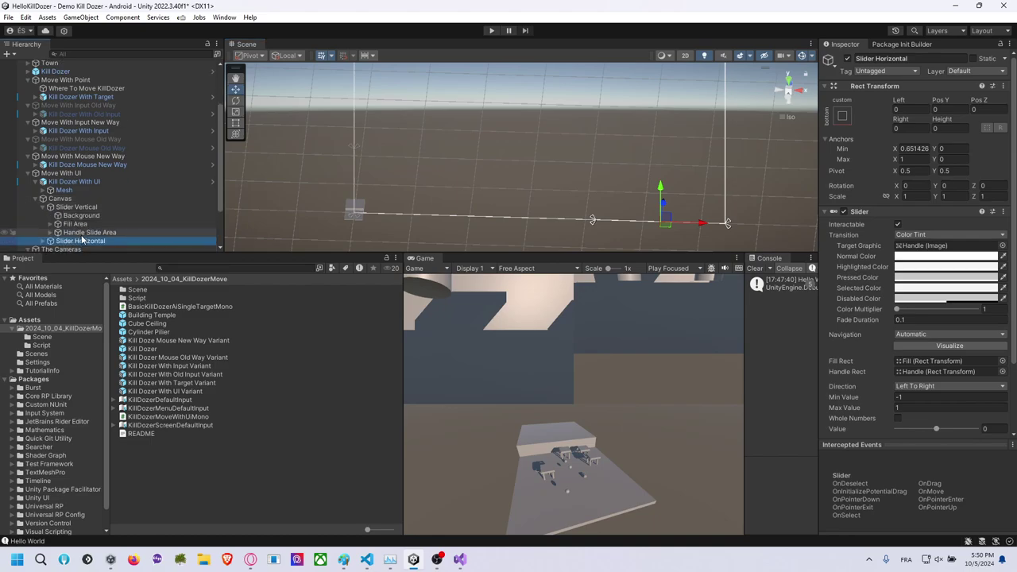
{"action": "left_click", "coordinate": [80, 208]}
{"action": "left_click", "coordinate": [44, 207]}
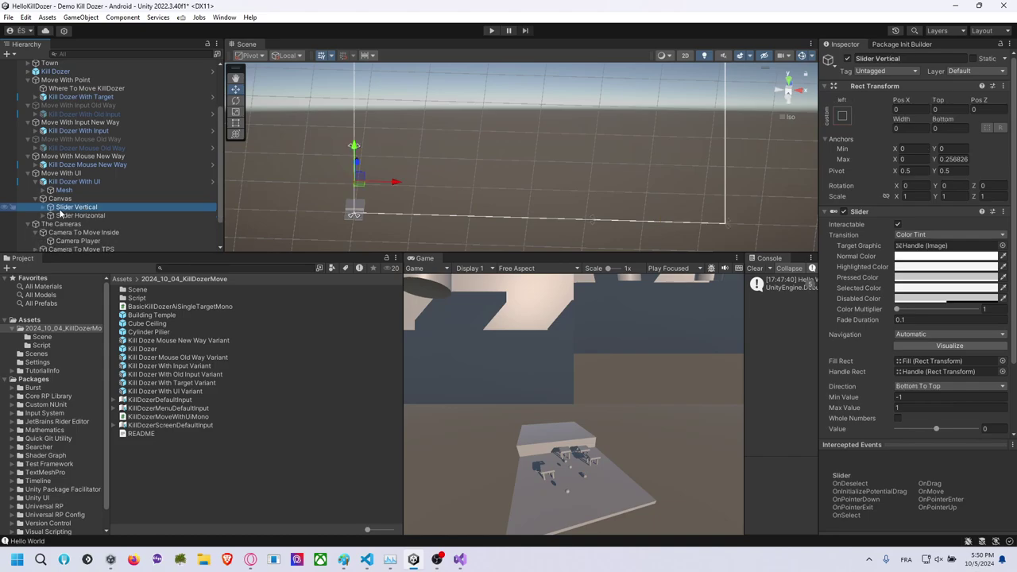
Give Slider Vertical a Width of 50 and Pos X of 25.
{"action": "left_click", "coordinate": [921, 128]}
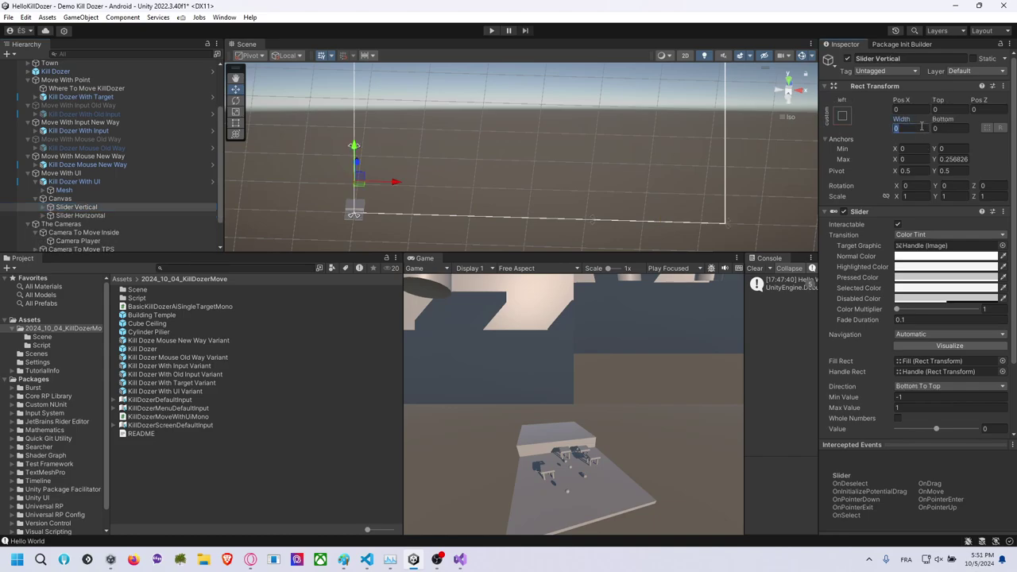
{"action": "type", "text": "50"}
{"action": "left_click", "coordinate": [918, 109]}
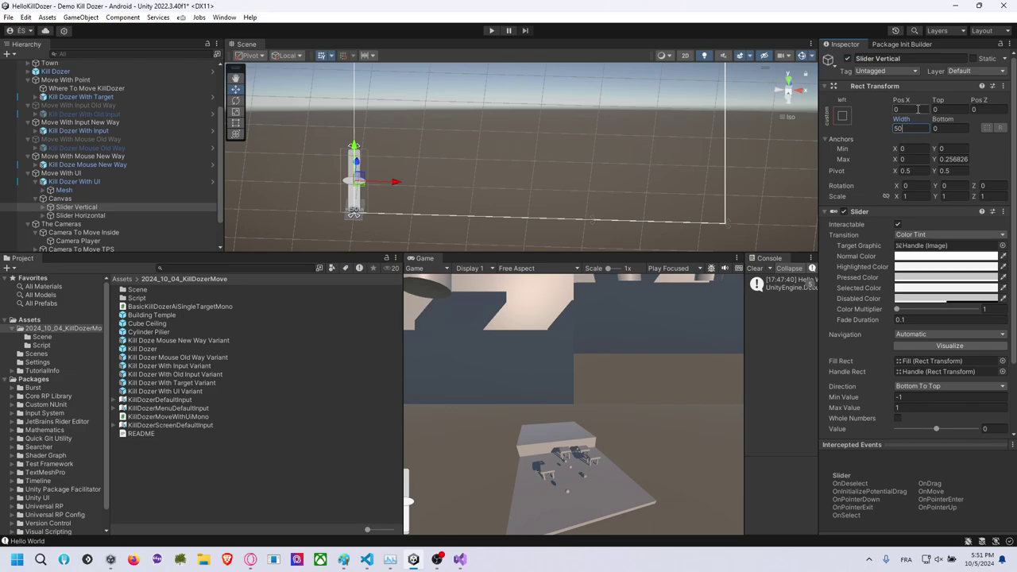
{"action": "type", "text": "25"}
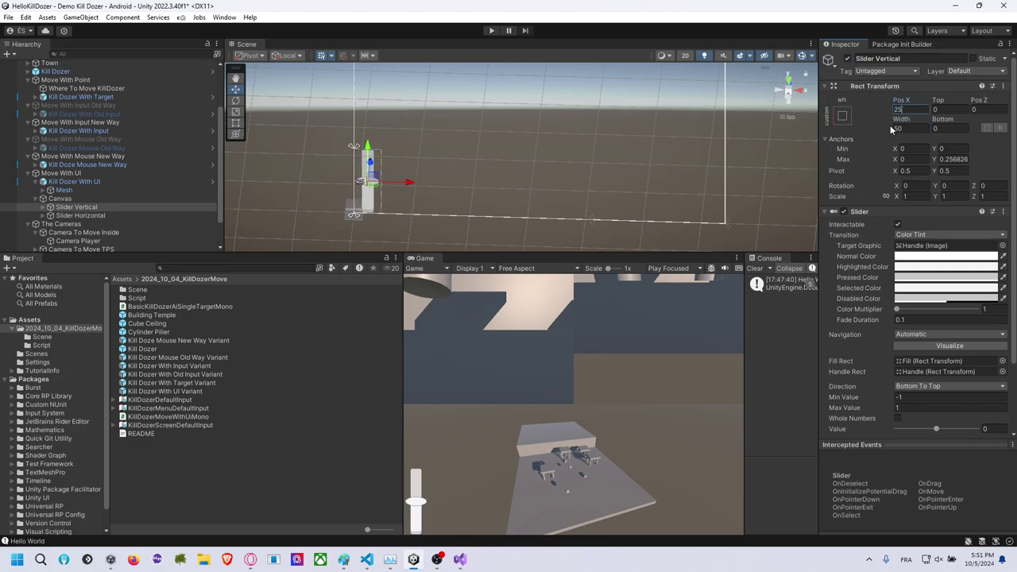
Give Slider Horizontal a Height of 50 and Pos Y of 25, then resize the Game view.
{"action": "left_click", "coordinate": [128, 214]}
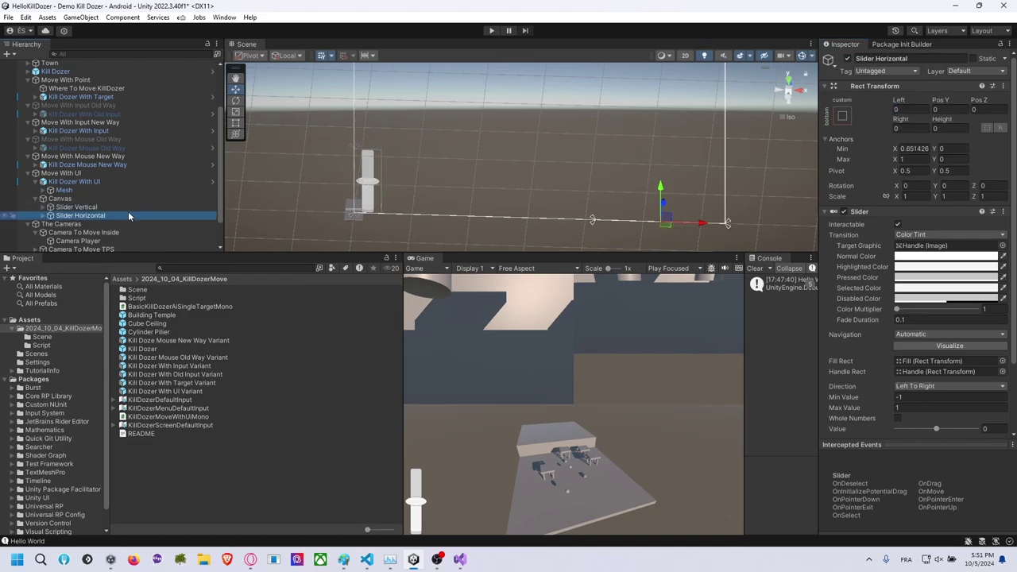
{"action": "left_click", "coordinate": [946, 128]}
{"action": "type", "text": "52"}
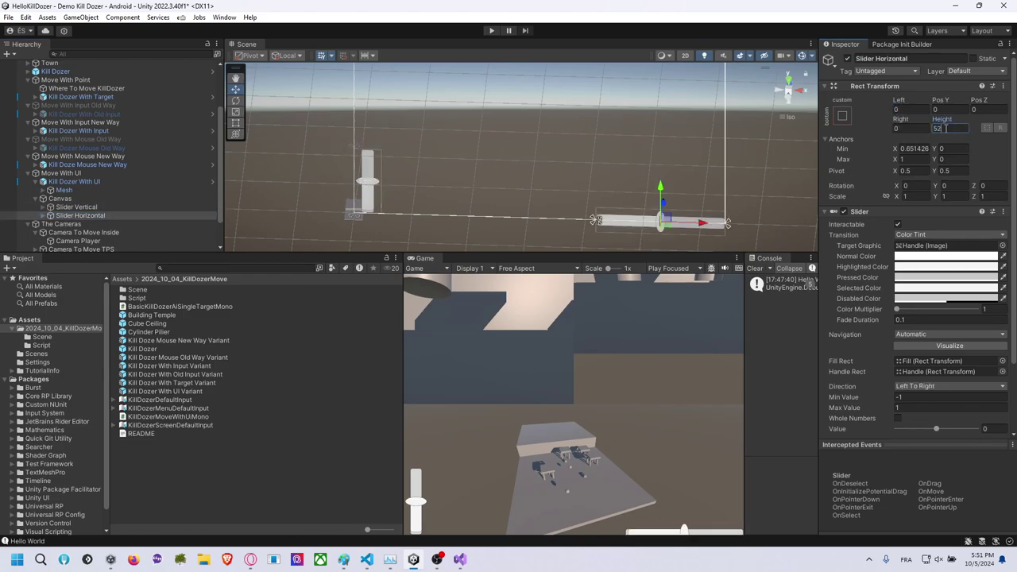
{"action": "left_click", "coordinate": [952, 111]}
{"action": "type", "text": "25"}
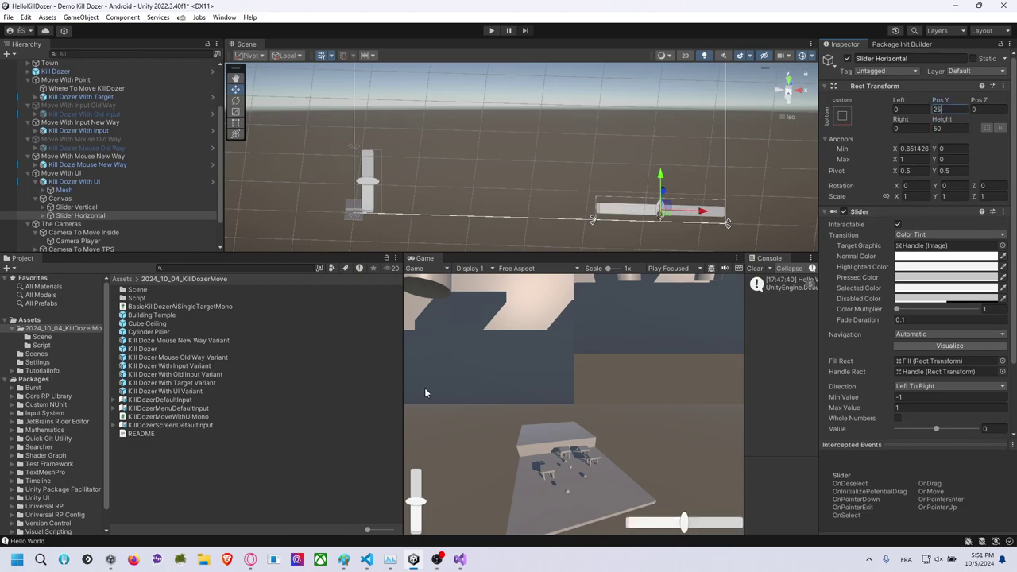
{"action": "mouse_move", "coordinate": [404, 391]}
{"action": "left_mouse_down"}
{"action": "mouse_move", "coordinate": [489, 378]}
{"action": "mouse_move", "coordinate": [678, 381]}
{"action": "mouse_move", "coordinate": [422, 384]}
{"action": "mouse_move", "coordinate": [659, 383]}
{"action": "mouse_move", "coordinate": [381, 366]}
{"action": "left_mouse_up"}
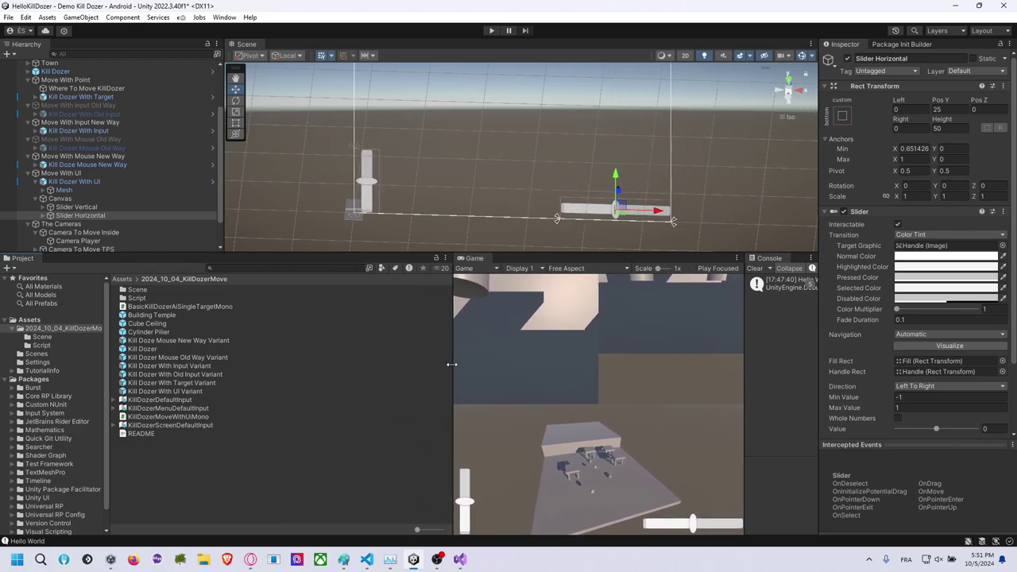
Resize the Game view, try then cancel a 1.12 Z scale on Slider Horizontal, and select Canvas.
{"action": "left_click_drag", "start_coordinate": [381, 366], "coordinate": [454, 366]}
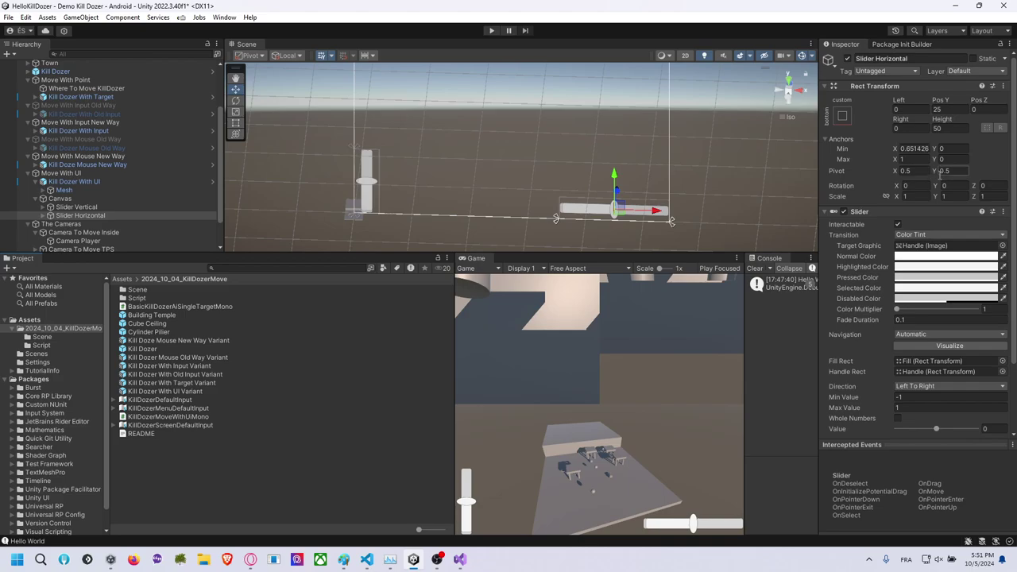
{"action": "left_click", "coordinate": [905, 197]}
{"action": "key", "text": "Tab"}
{"action": "key", "text": "Tab"}
{"action": "type", "text": "1.12"}
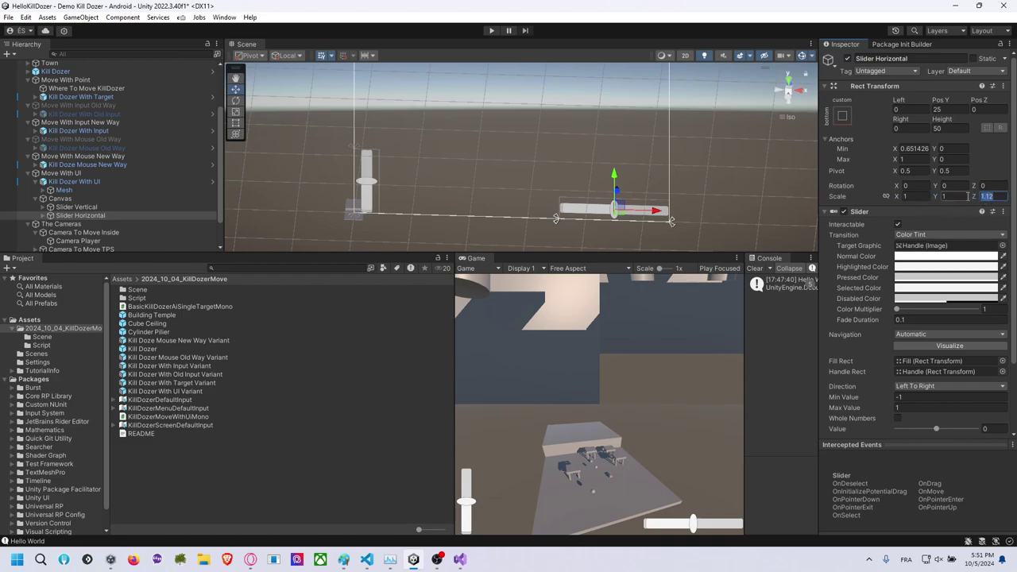
{"action": "key", "text": "Escape"}
{"action": "left_click", "coordinate": [69, 199]}
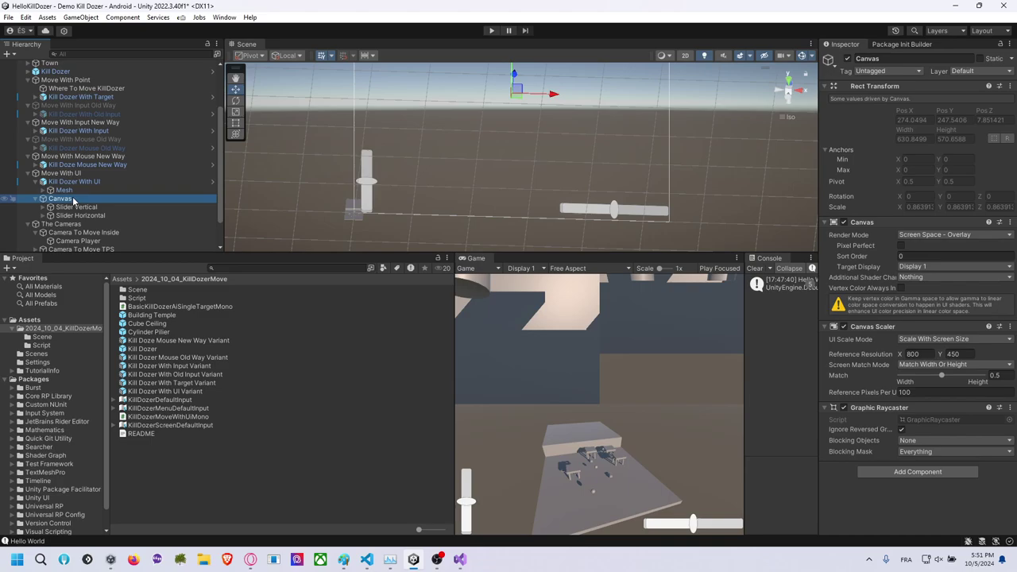
Add a legacy Button as a child of the Canvas, appearing 160×30 and centred.
{"action": "right_click", "coordinate": [73, 201]}
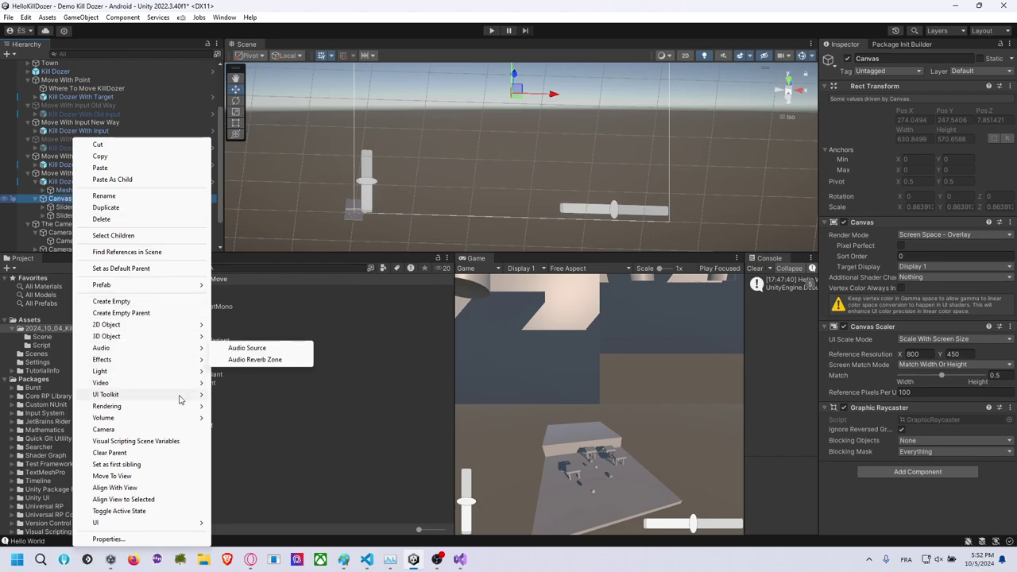
{"action": "mouse_move", "coordinate": [170, 418]}
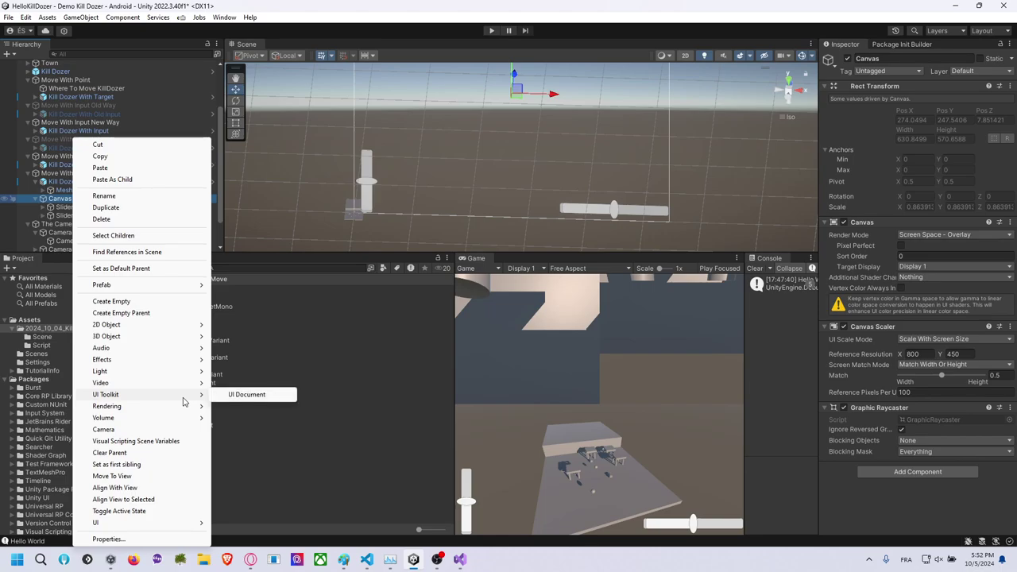
{"action": "mouse_move", "coordinate": [176, 524]}
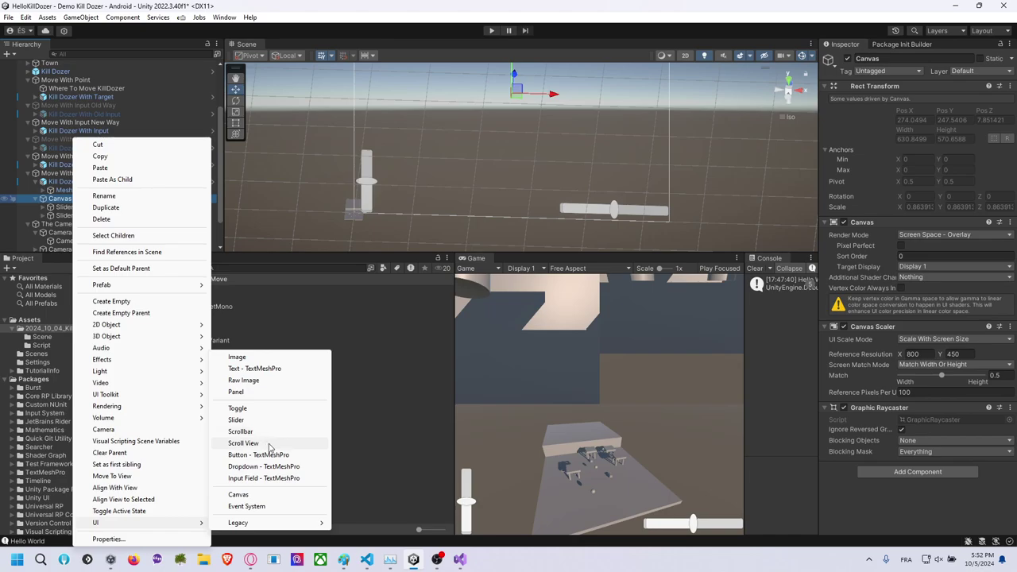
{"action": "mouse_move", "coordinate": [267, 523]}
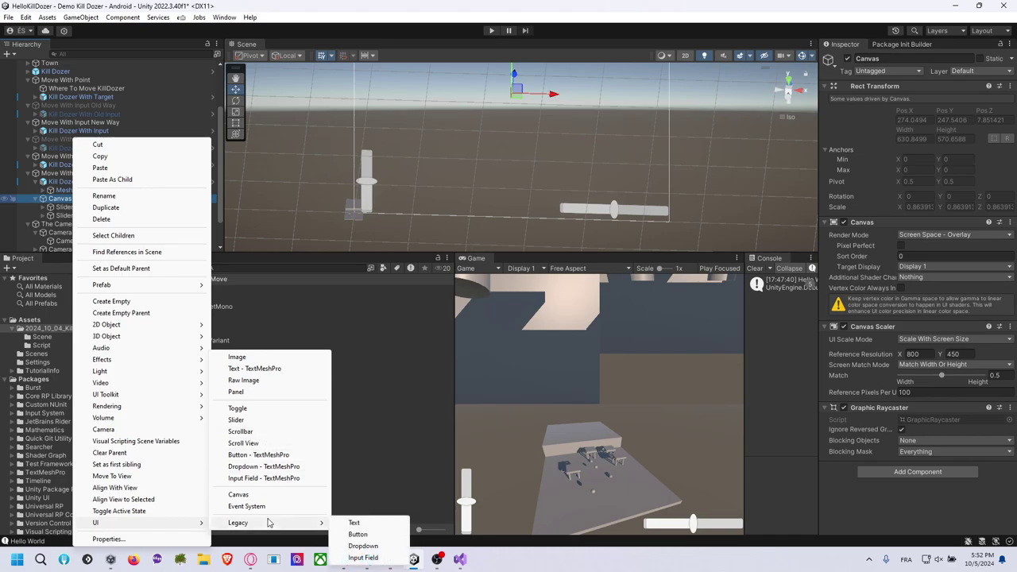
{"action": "left_click", "coordinate": [363, 534]}
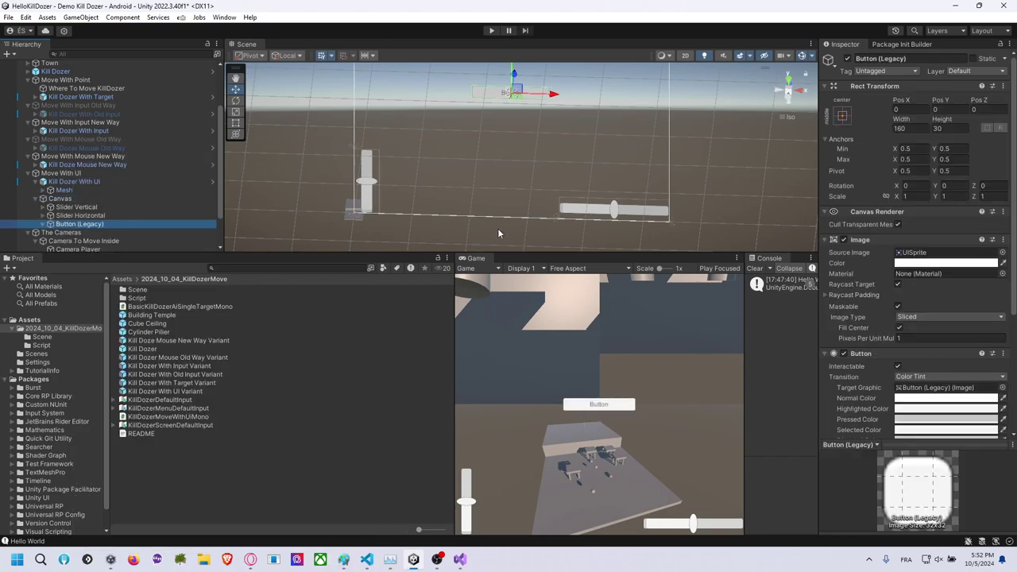
Anchor the button to the canvas top-left (X 0–0.144, Y 0.908–1) with Left, Top, Bottom set to 0.
{"action": "key", "text": "f"}
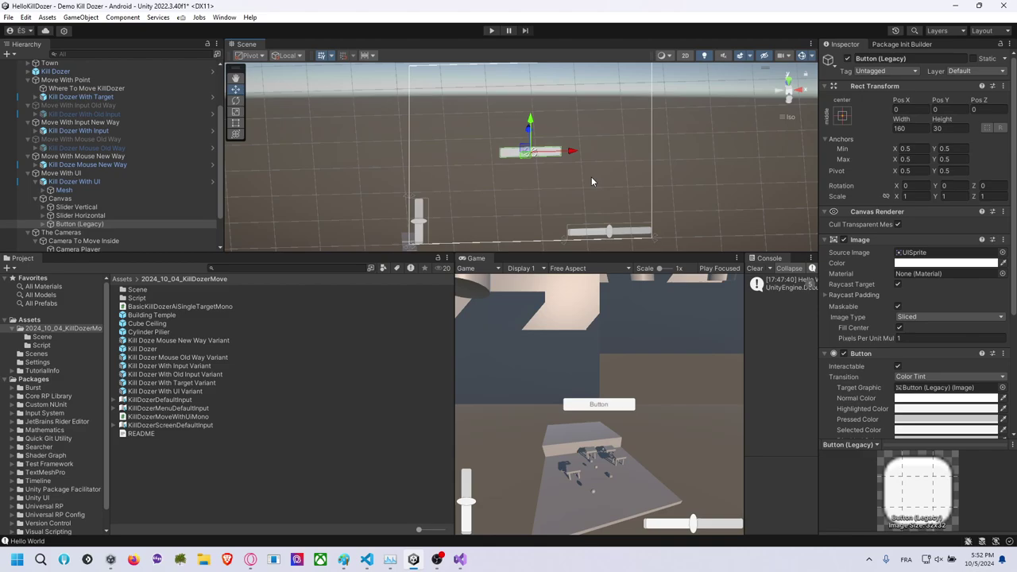
{"action": "mouse_move", "coordinate": [533, 157]}
{"action": "left_mouse_down"}
{"action": "mouse_move", "coordinate": [558, 182]}
{"action": "mouse_move", "coordinate": [556, 77]}
{"action": "mouse_move", "coordinate": [425, 77]}
{"action": "left_mouse_up"}
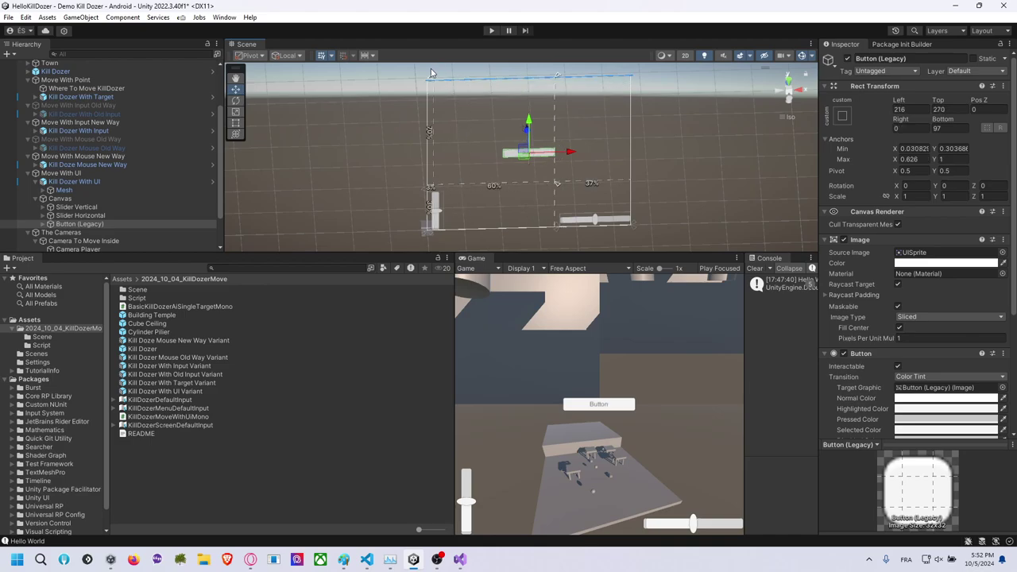
{"action": "left_click_drag", "start_coordinate": [556, 186], "coordinate": [530, 133]}
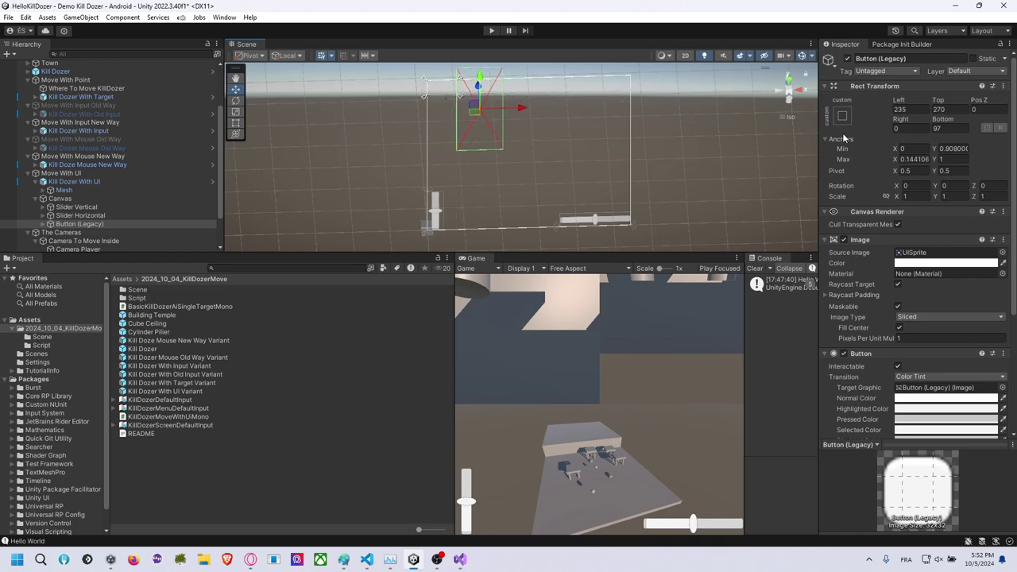
{"action": "double_click", "coordinate": [900, 108]}
{"action": "type", "text": "0"}
{"action": "key", "text": "Tab"}
{"action": "type", "text": "0"}
{"action": "left_click", "coordinate": [949, 128]}
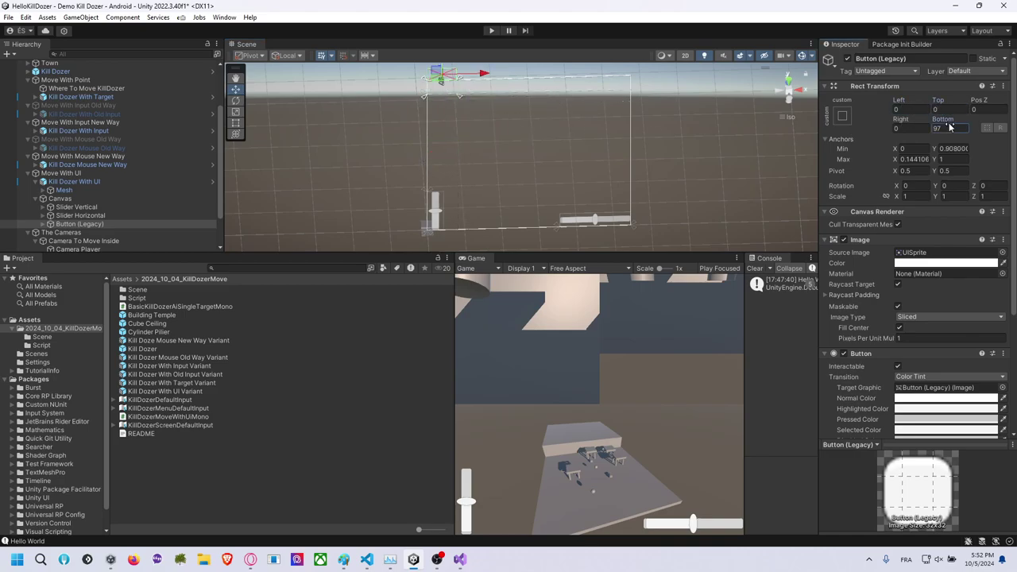
{"action": "type", "text": "0"}
{"action": "left_click_drag", "start_coordinate": [605, 133], "coordinate": [558, 151], "text": "alt"}
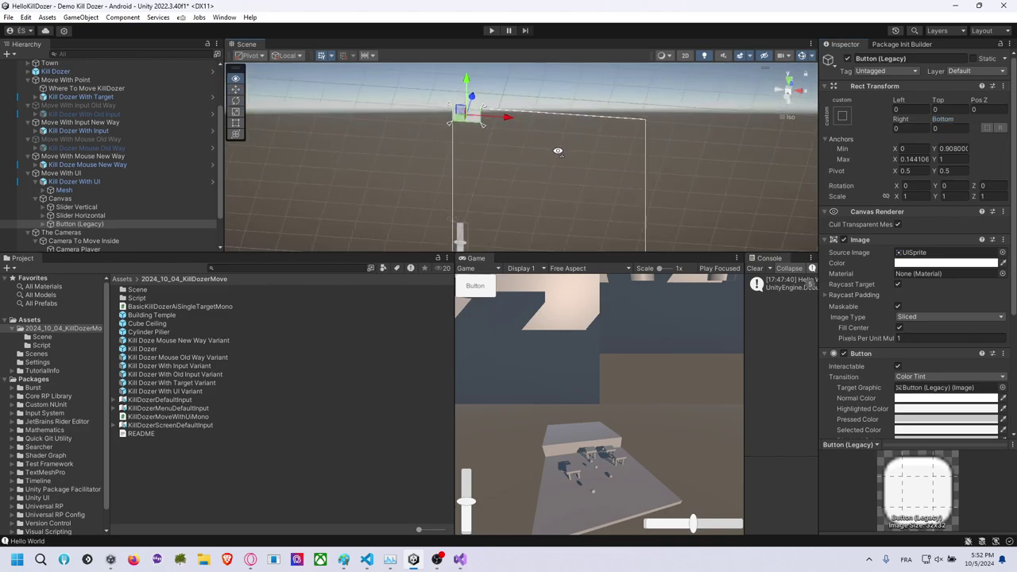
Change the button's child label text to 'Restart' with Bold font style.
{"action": "left_click", "coordinate": [43, 224]}
{"action": "left_click", "coordinate": [83, 232]}
{"action": "double_click", "coordinate": [869, 270]}
{"action": "type", "text": "Res"}
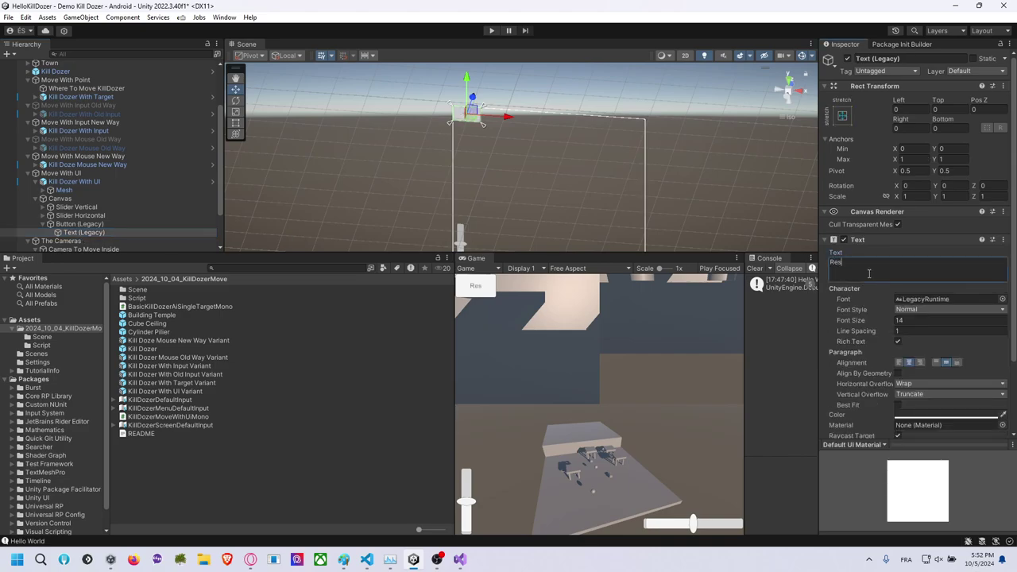
{"action": "type", "text": "tart"}
{"action": "left_click", "coordinate": [950, 310]}
{"action": "left_click", "coordinate": [919, 332]}
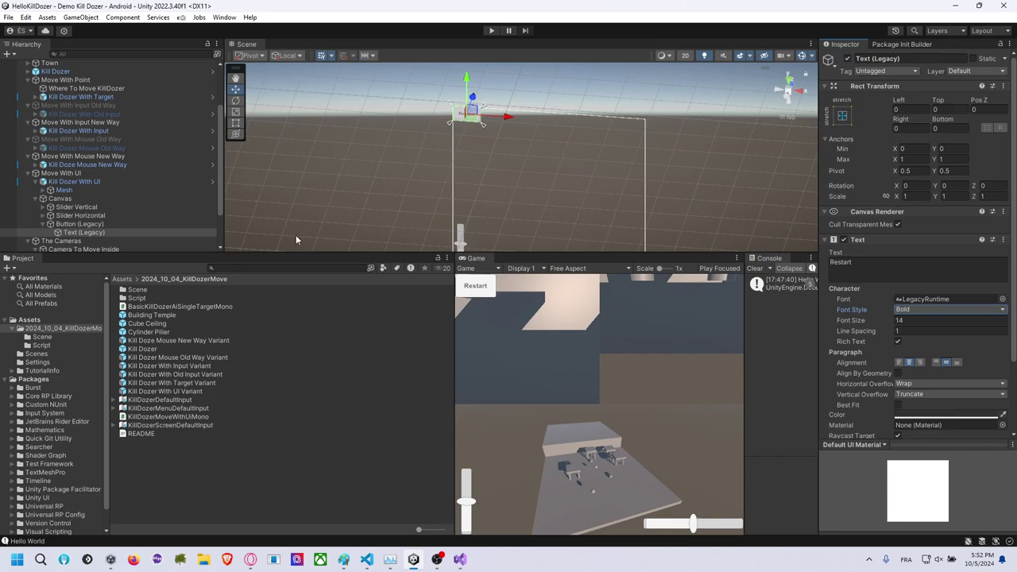
{"action": "left_click", "coordinate": [120, 224]}
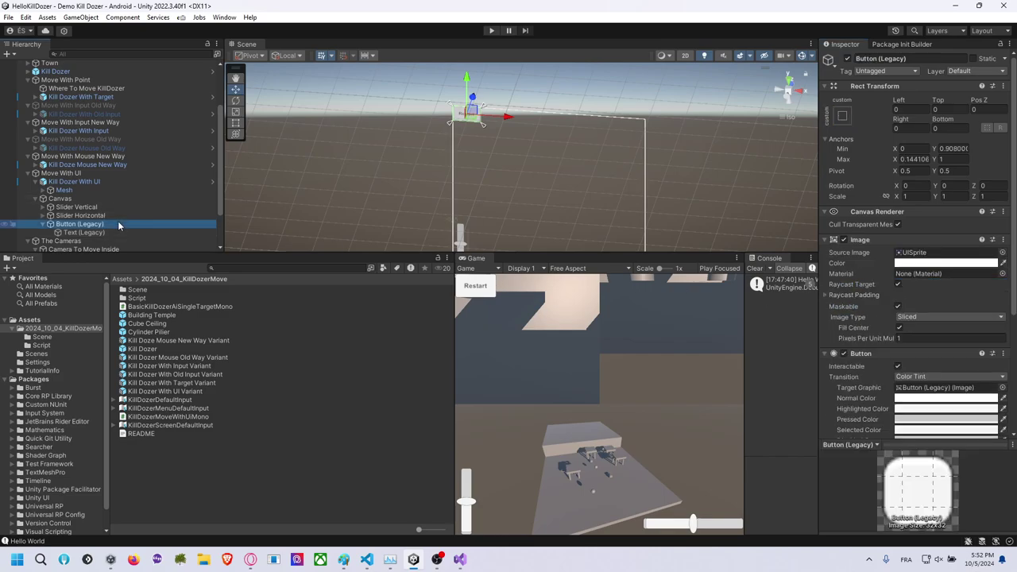
Add the Restart Level Mono script component to the button.
{"action": "scroll", "coordinate": [851, 251], "scroll_direction": "down", "scroll_amount": 4}
{"action": "scroll", "coordinate": [851, 251], "scroll_direction": "down", "scroll_amount": 1}
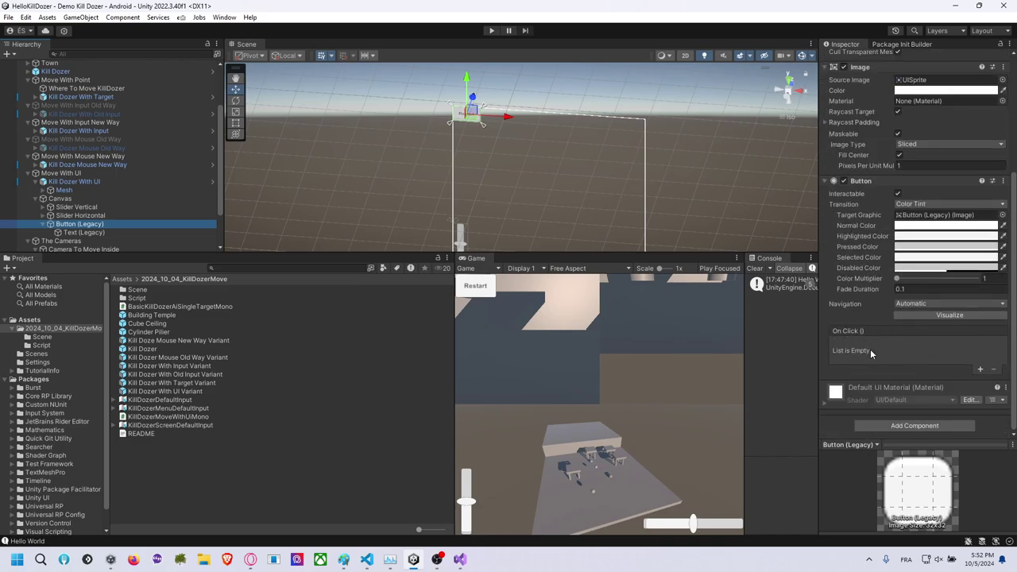
{"action": "left_click", "coordinate": [979, 369]}
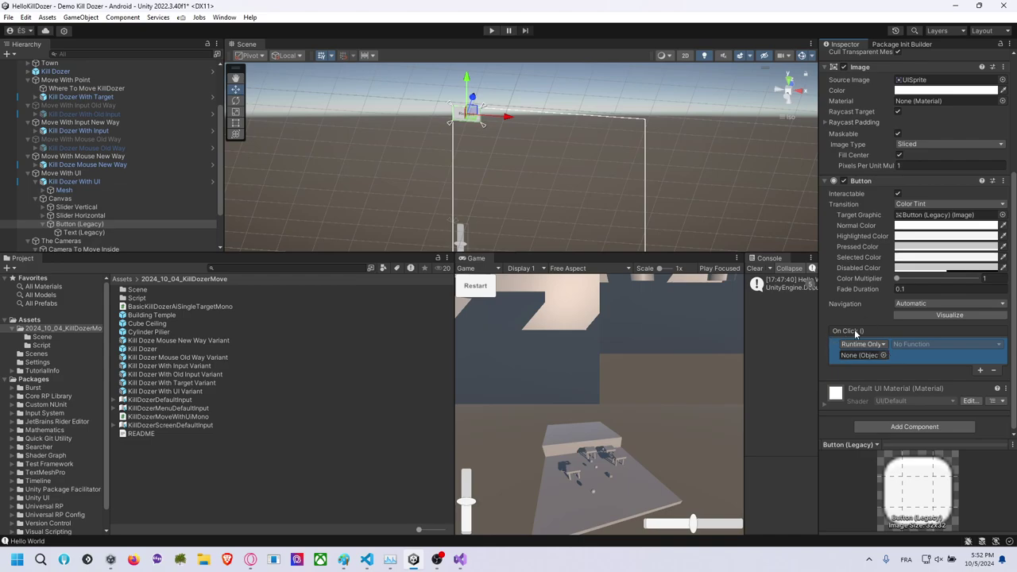
{"action": "left_click", "coordinate": [883, 355]}
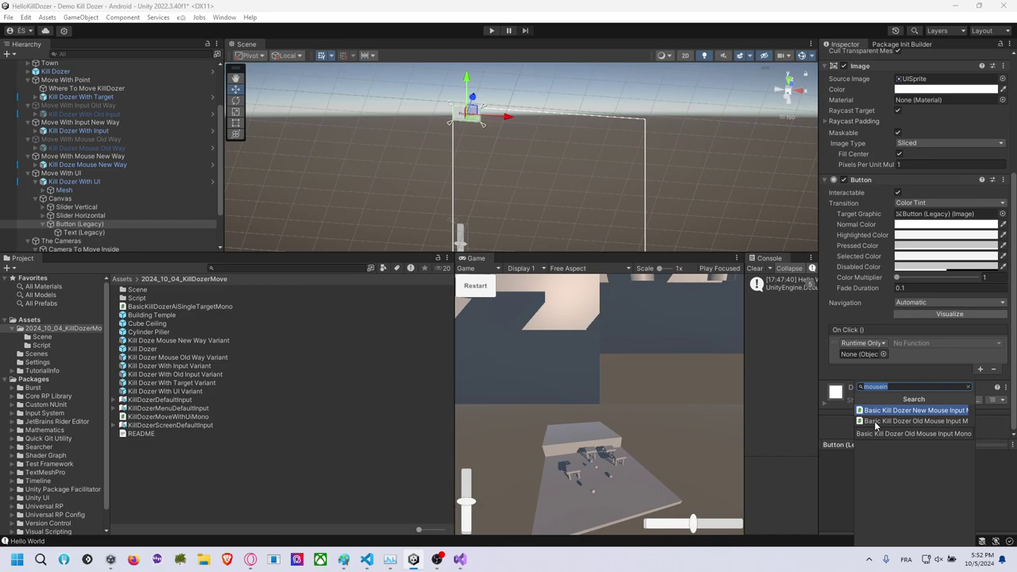
{"action": "type", "text": "rest"}
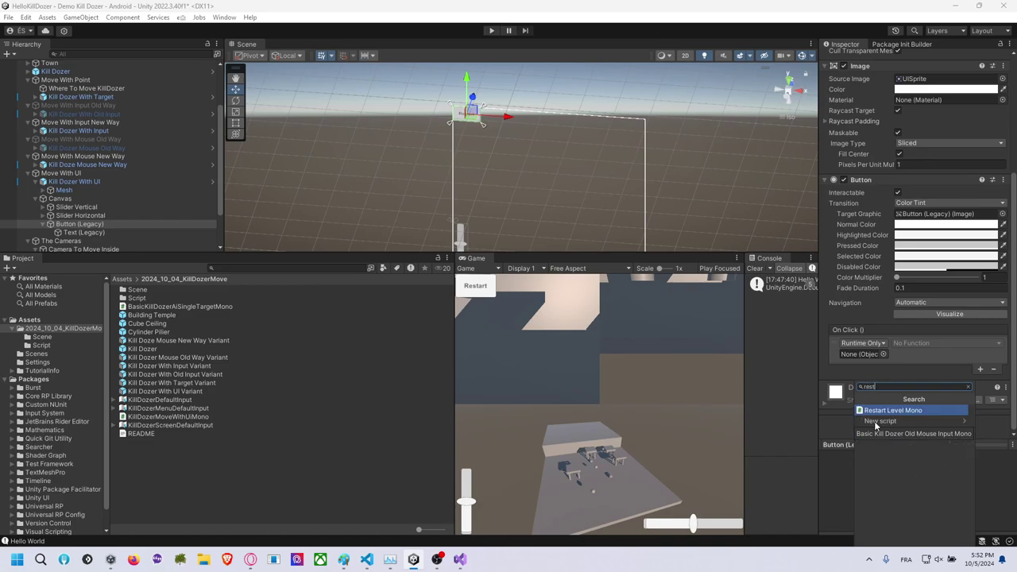
{"action": "key", "text": "Return"}
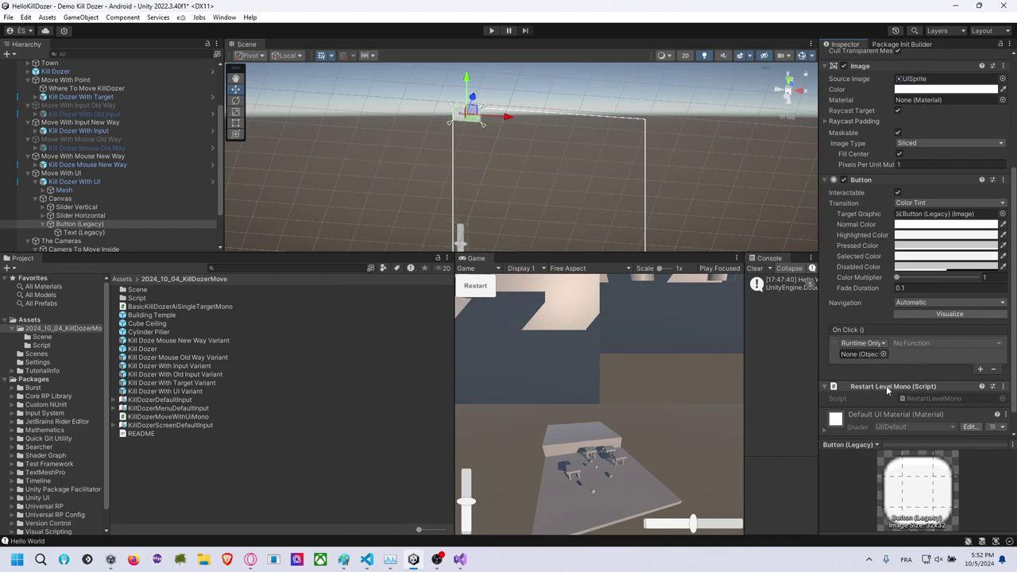
Set the button's On Click event to call RestartLevelMono.RestartLevel on its own object.
{"action": "scroll", "coordinate": [887, 389], "scroll_direction": "down", "scroll_amount": 1}
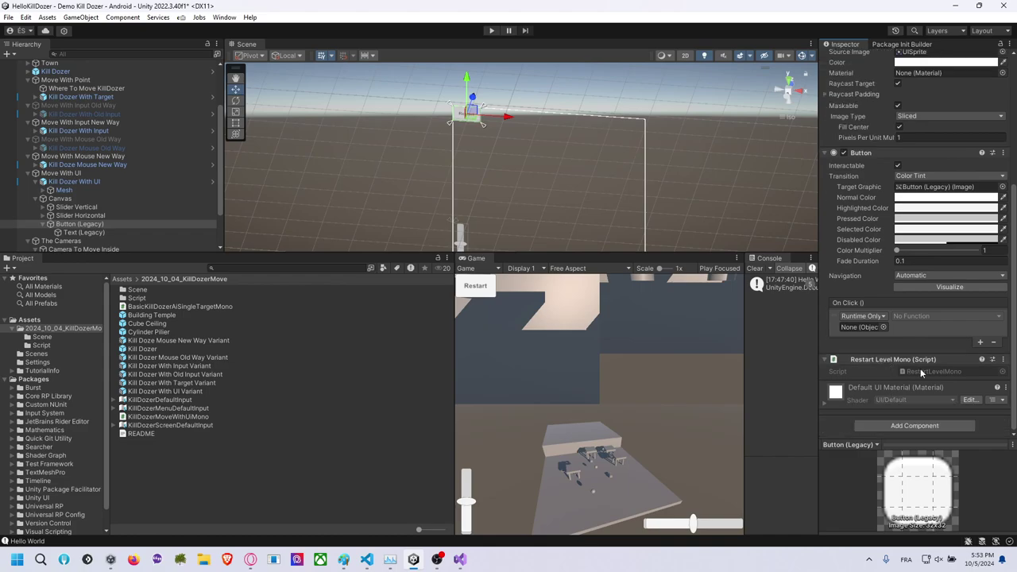
{"action": "left_click_drag", "start_coordinate": [922, 359], "coordinate": [862, 326]}
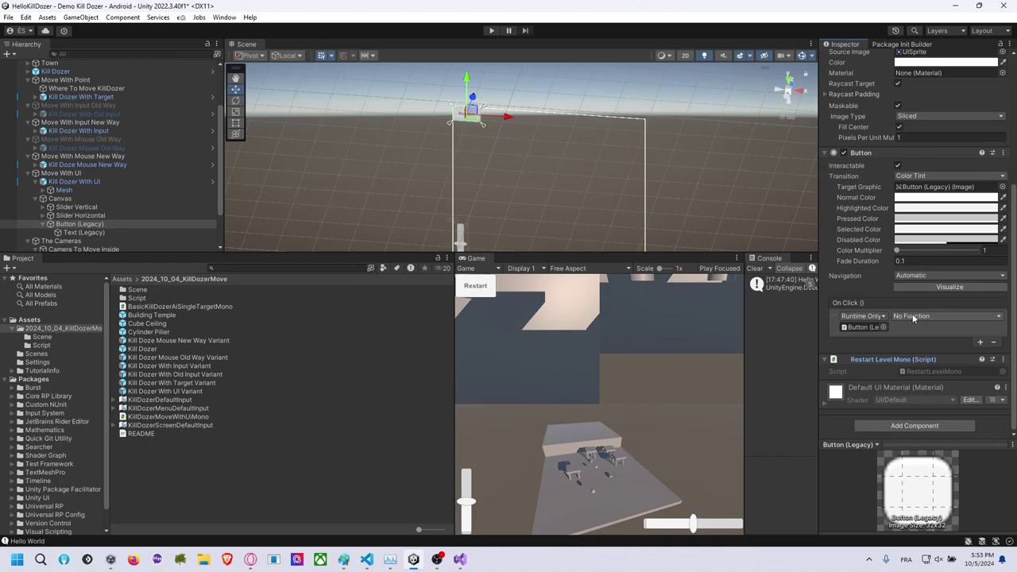
{"action": "left_click", "coordinate": [913, 317]}
{"action": "mouse_move", "coordinate": [942, 402]}
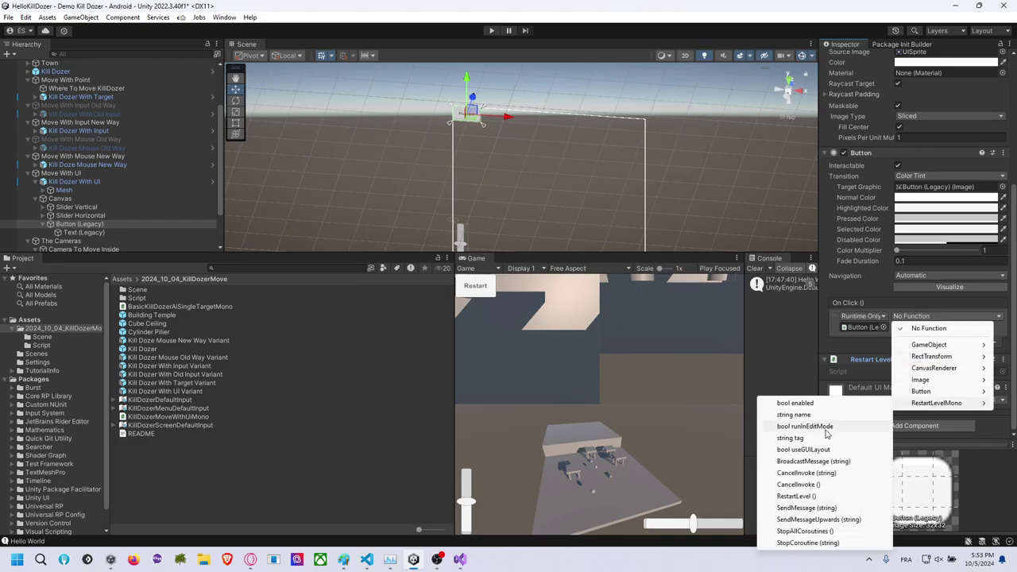
{"action": "left_click", "coordinate": [797, 496]}
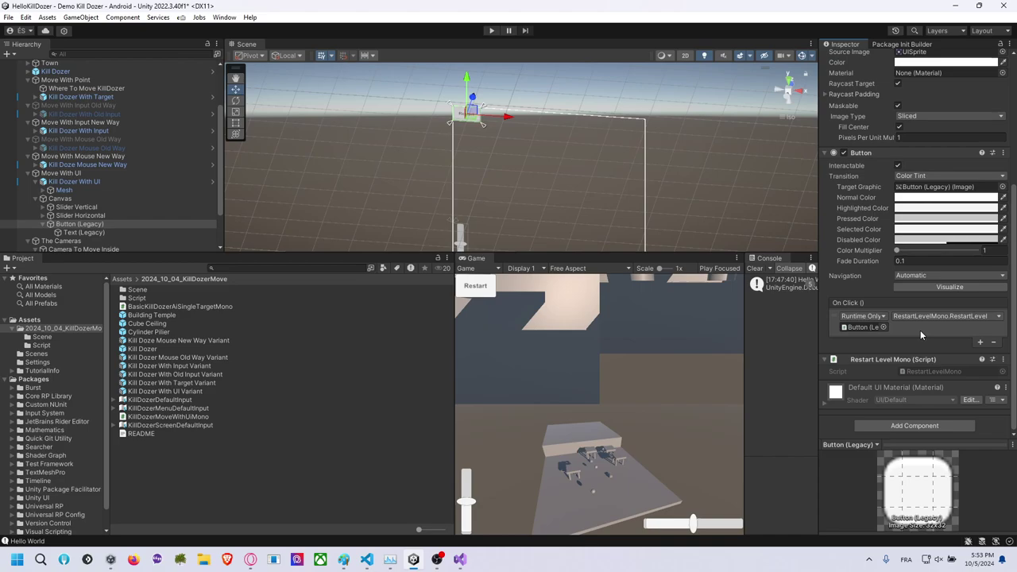
{"action": "left_click", "coordinate": [861, 327]}
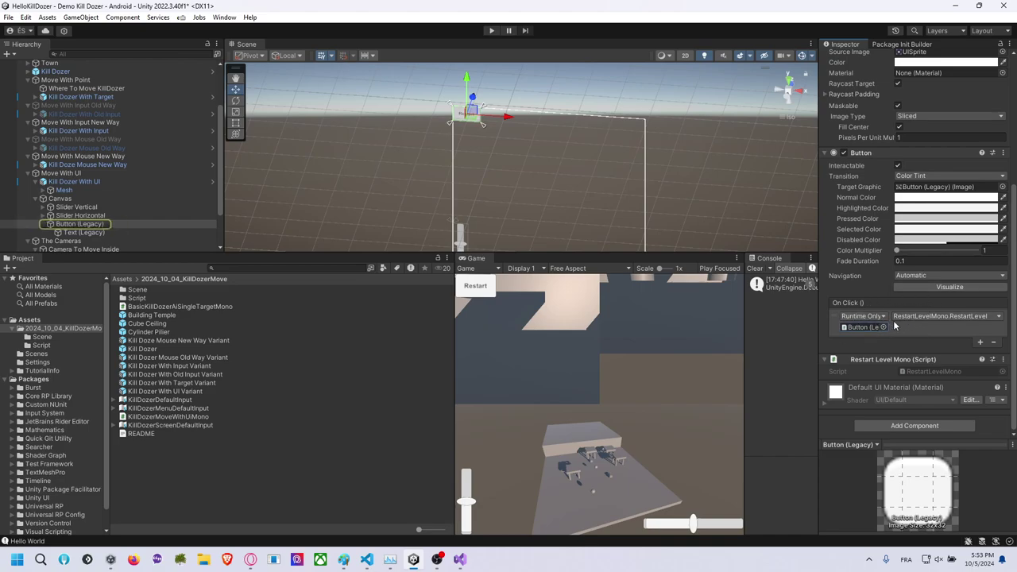
{"action": "left_click", "coordinate": [864, 327]}
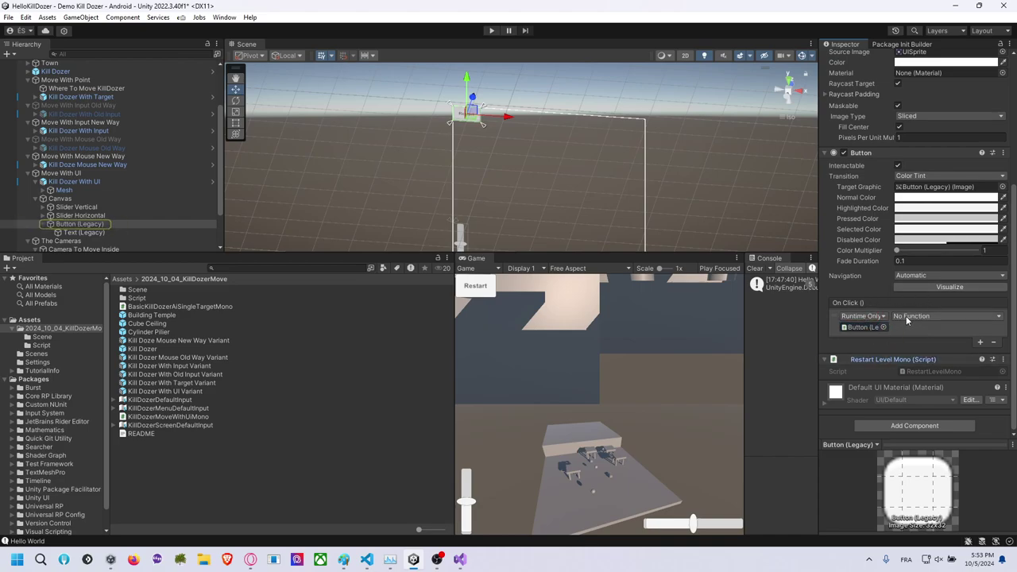
{"action": "left_click", "coordinate": [913, 316]}
{"action": "mouse_move", "coordinate": [939, 404]}
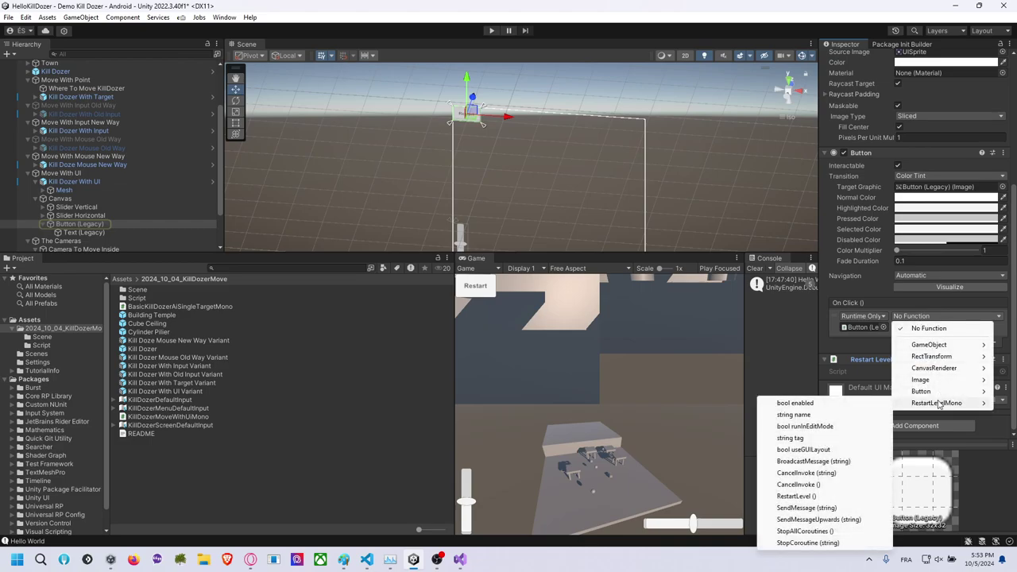
{"action": "left_click", "coordinate": [814, 495]}
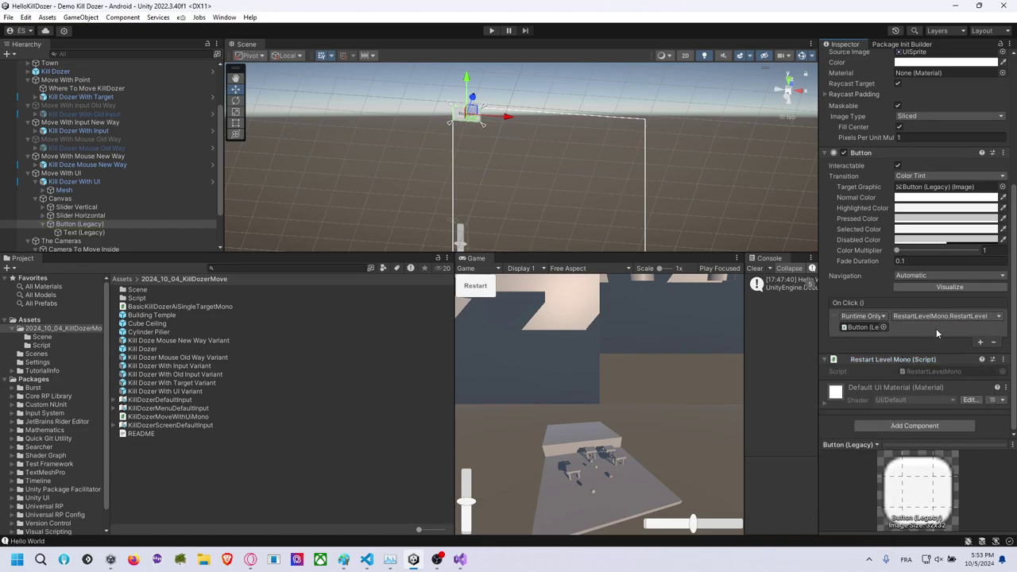
Play-test by moving the front-back and left-right sliders, then pressing Restart, and stop playing.
{"action": "left_click", "coordinate": [492, 31]}
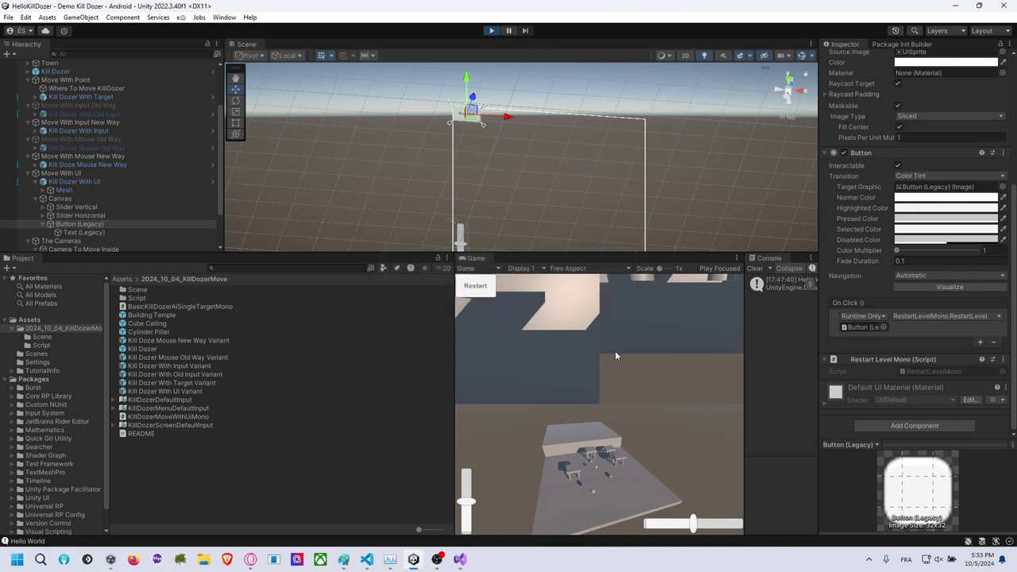
{"action": "left_click_drag", "start_coordinate": [466, 502], "coordinate": [467, 529]}
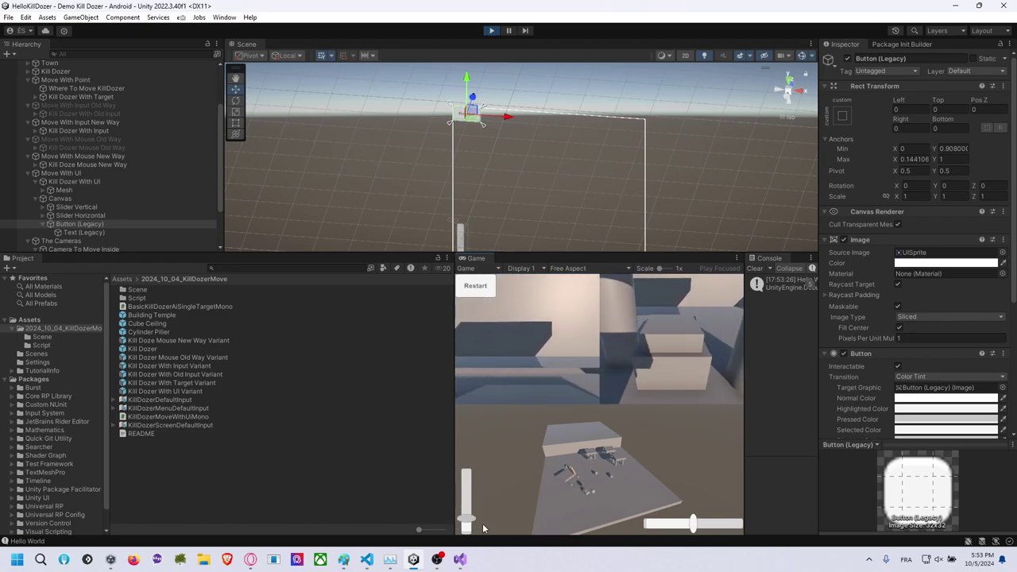
{"action": "left_click_drag", "start_coordinate": [466, 523], "coordinate": [466, 479]}
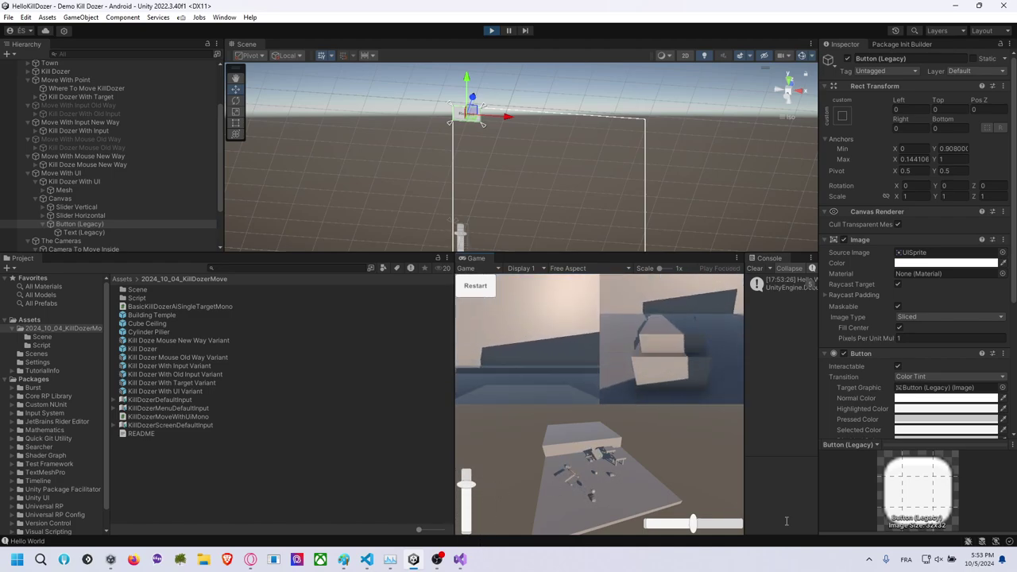
{"action": "left_click_drag", "start_coordinate": [693, 527], "coordinate": [699, 534]}
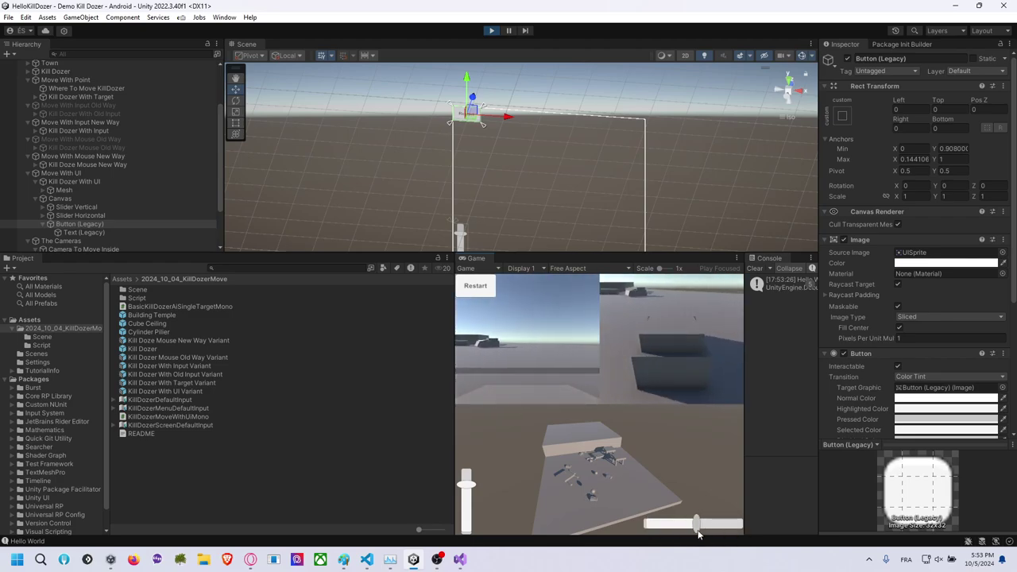
{"action": "left_click", "coordinate": [482, 290]}
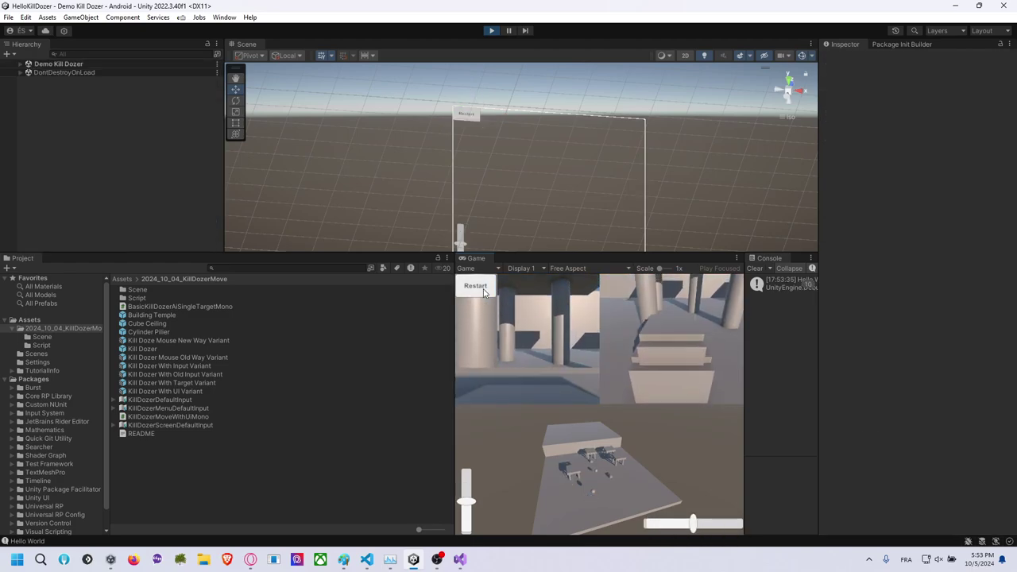
{"action": "left_click", "coordinate": [491, 30]}
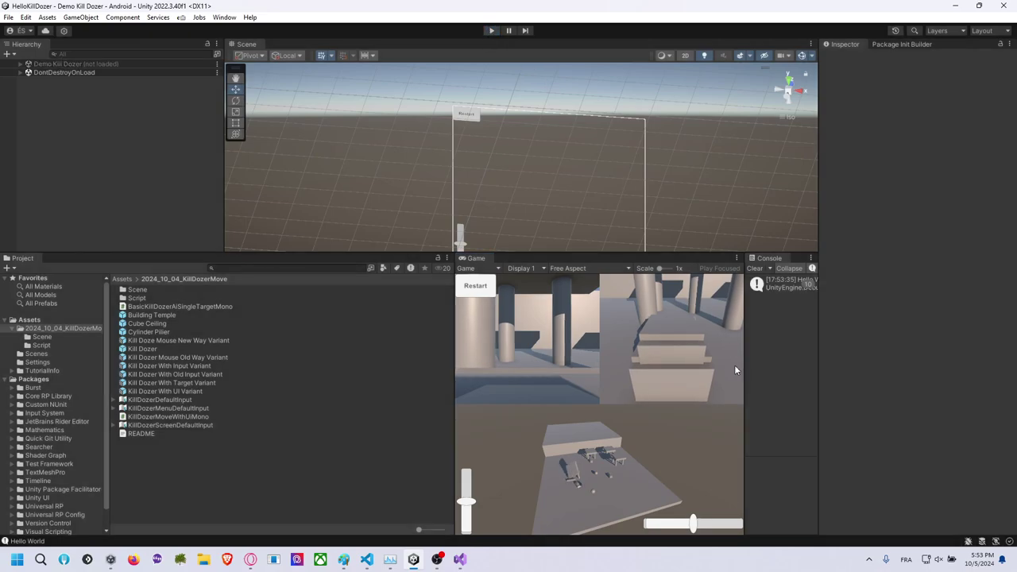
{"action": "scroll", "coordinate": [93, 219], "scroll_direction": "down", "scroll_amount": 5}
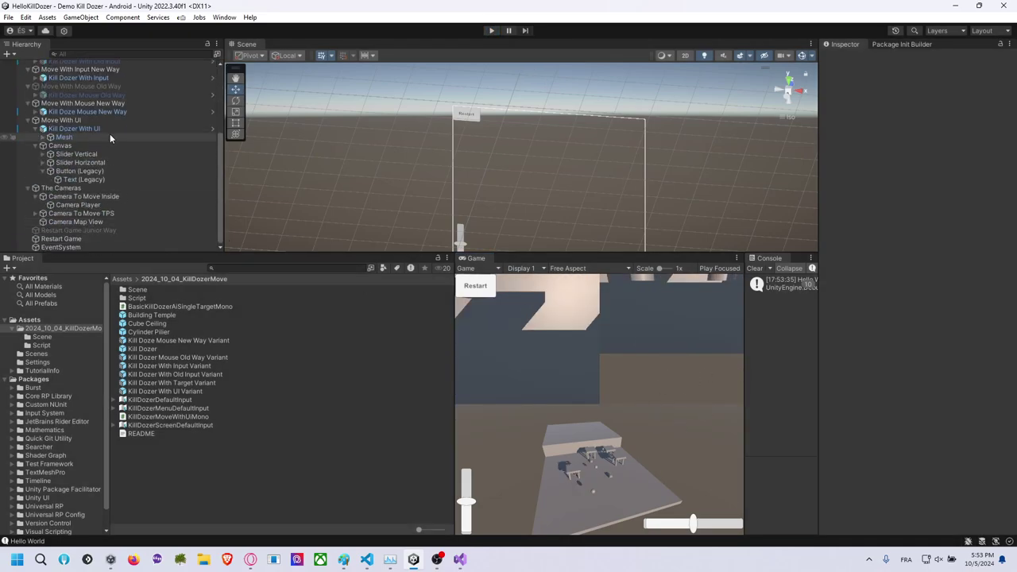
Move Kill Dozer With UI along Z from 5.10 to 2.51.
{"action": "double_click", "coordinate": [80, 129]}
{"action": "mouse_move", "coordinate": [444, 156]}
{"action": "left_mouse_down", "text": "alt"}
{"action": "mouse_move", "coordinate": [540, 153]}
{"action": "mouse_move", "coordinate": [441, 189]}
{"action": "left_mouse_up", "text": "alt"}
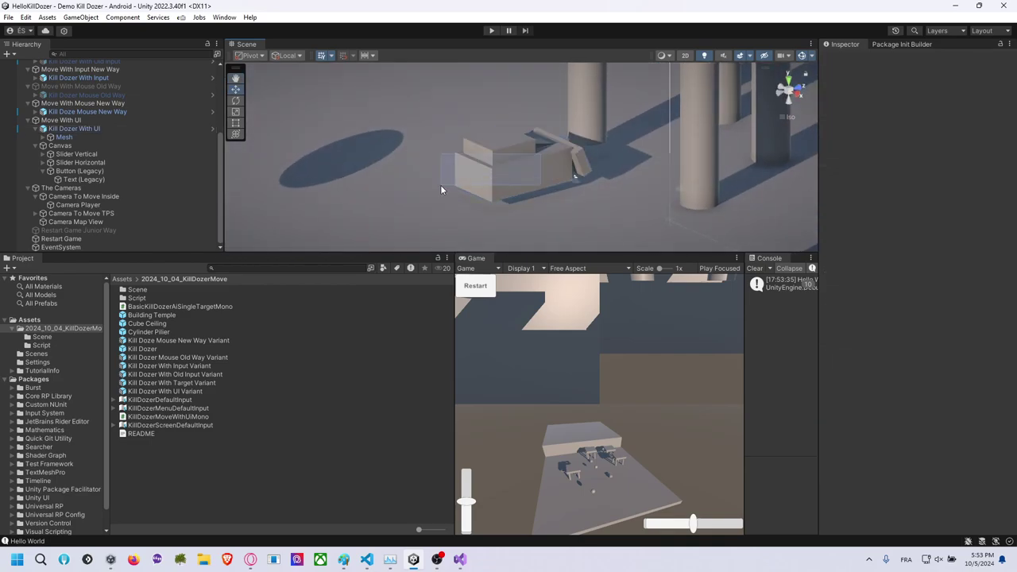
{"action": "left_click_drag", "start_coordinate": [545, 161], "coordinate": [630, 138]}
{"action": "left_click", "coordinate": [546, 163]}
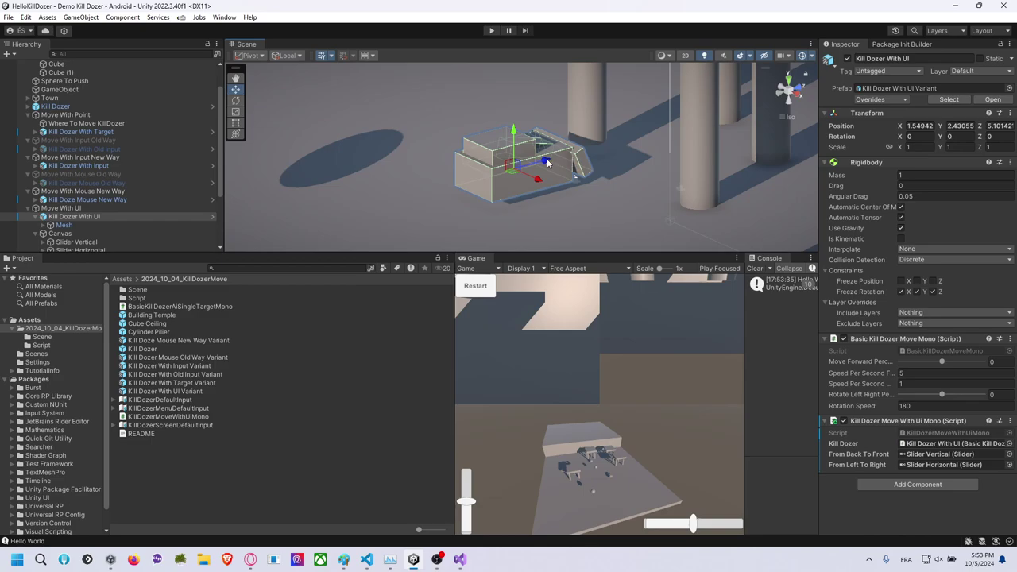
{"action": "mouse_move", "coordinate": [546, 163]}
{"action": "left_mouse_down"}
{"action": "mouse_move", "coordinate": [397, 181]}
{"action": "mouse_move", "coordinate": [685, 234]}
{"action": "mouse_move", "coordinate": [472, 163]}
{"action": "left_mouse_up"}
Collapse the Move With Point, Input, Mouse, UI, The Cameras and Ground hierarchy groups.
{"action": "left_click", "coordinate": [28, 114]}
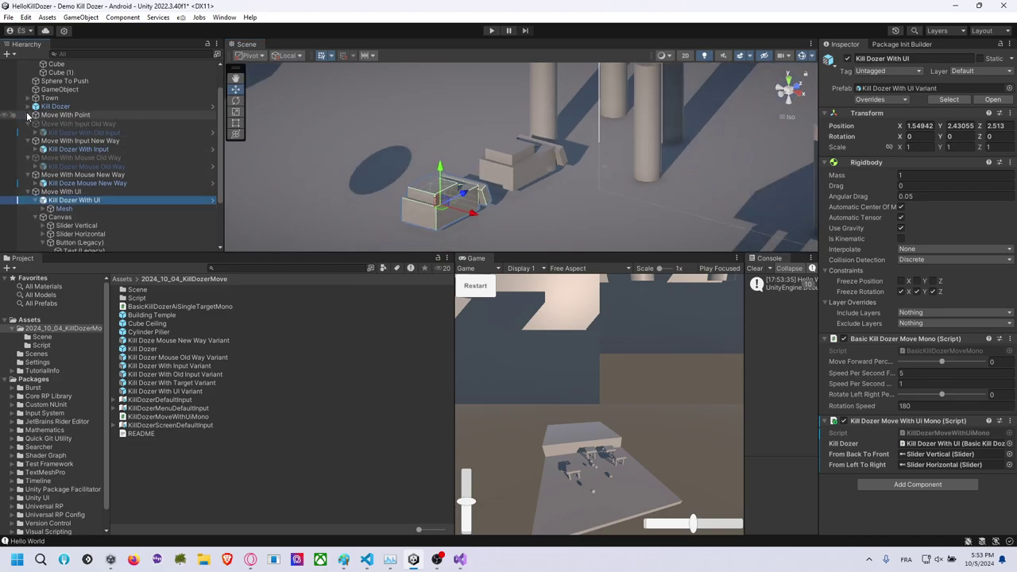
{"action": "left_click", "coordinate": [28, 123]}
{"action": "left_click", "coordinate": [28, 131]}
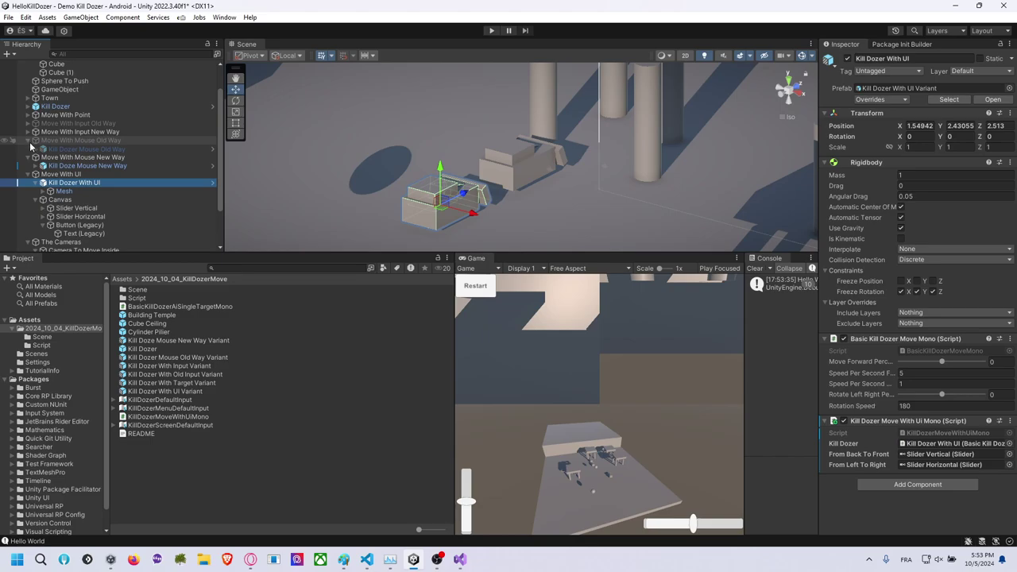
{"action": "left_click", "coordinate": [28, 156]}
{"action": "left_click", "coordinate": [31, 166]}
{"action": "double_click", "coordinate": [31, 168]}
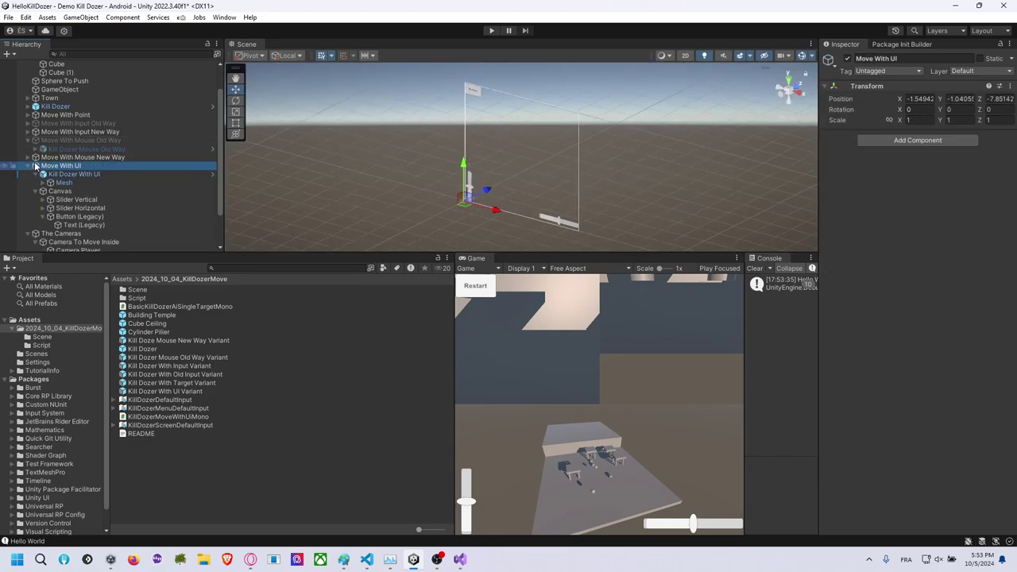
{"action": "left_click", "coordinate": [28, 165]}
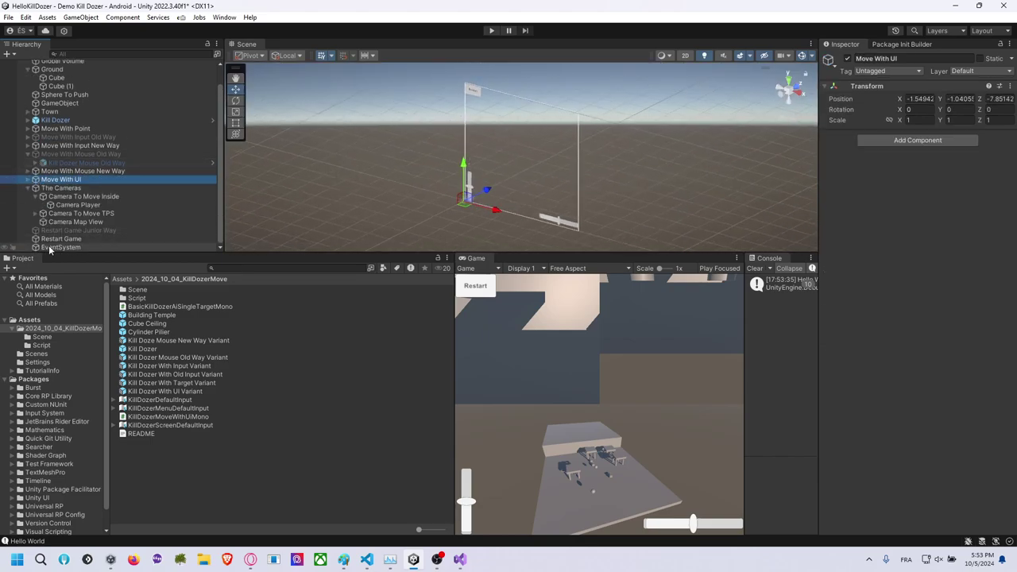
{"action": "left_click", "coordinate": [37, 188]}
{"action": "left_click", "coordinate": [28, 188]}
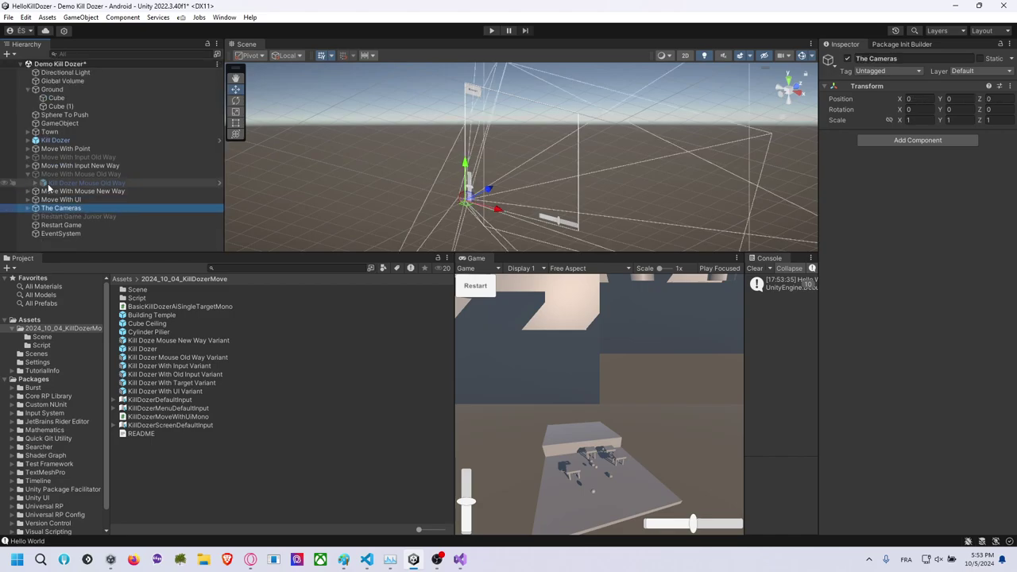
{"action": "left_click", "coordinate": [347, 161]}
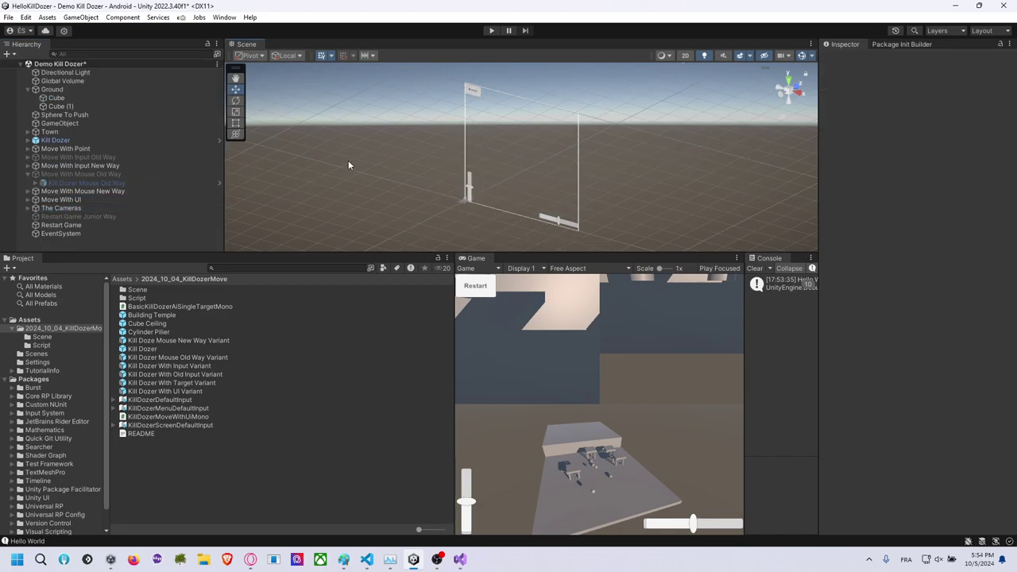
{"action": "left_click", "coordinate": [28, 89]}
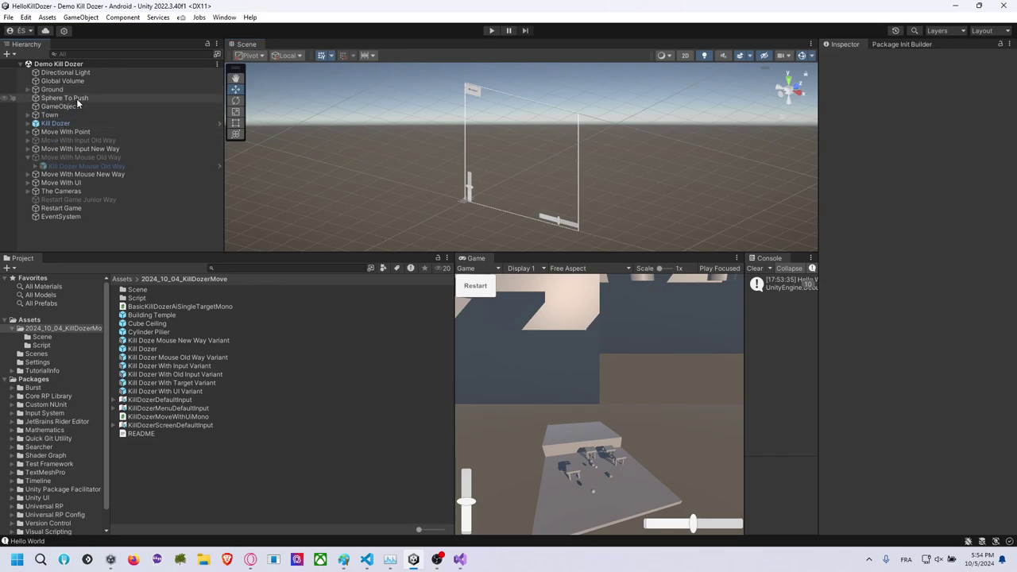
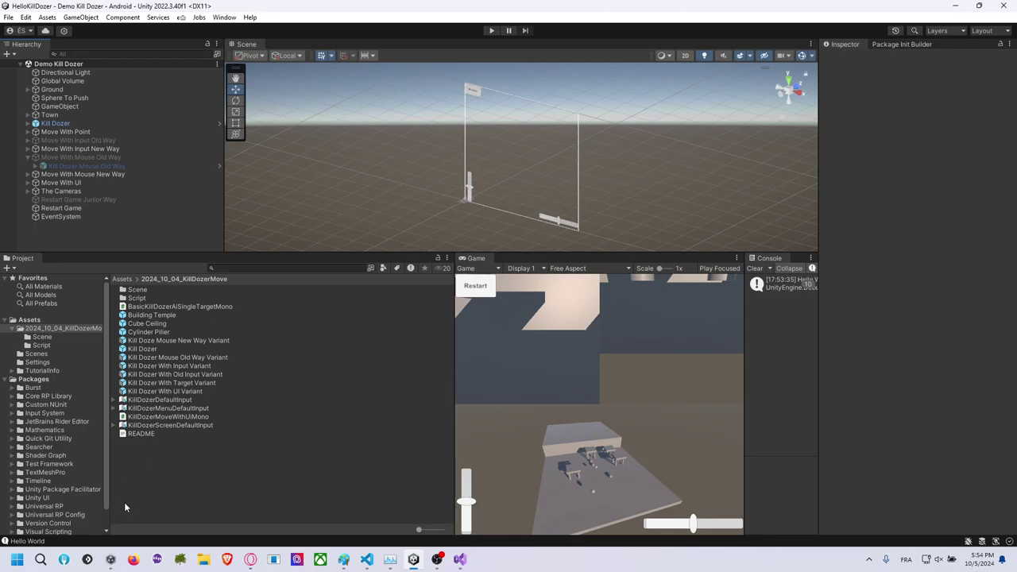
Drag KillDozerMoveWithUiMono and BasicKillDozerAiSingleTargetMono into the Script folder, then view the top-level Assets.
{"action": "left_click", "coordinate": [152, 418]}
{"action": "left_click", "coordinate": [150, 309], "text": "ctrl"}
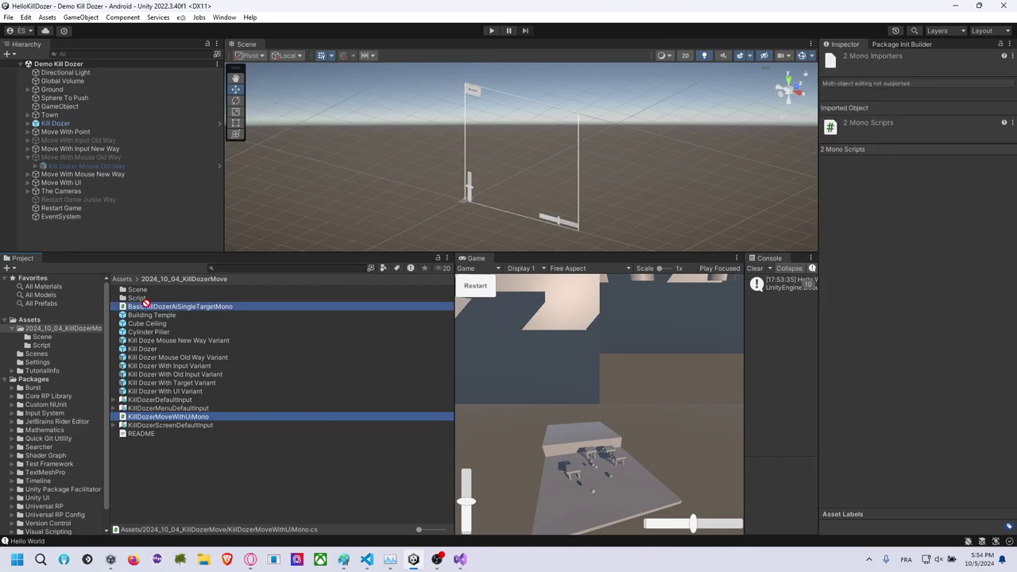
{"action": "left_click_drag", "start_coordinate": [145, 302], "coordinate": [151, 298]}
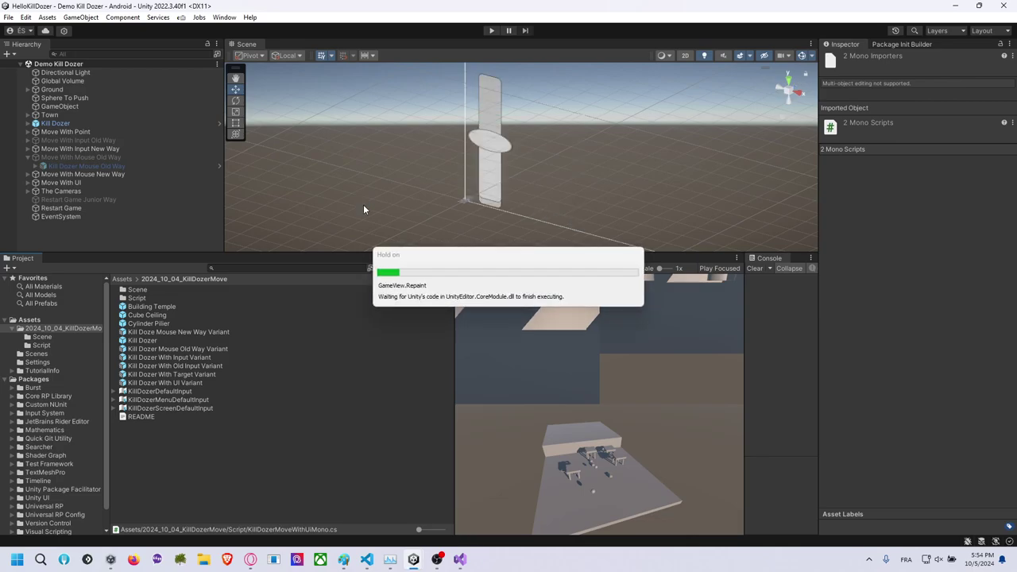
{"action": "left_click", "coordinate": [40, 321]}
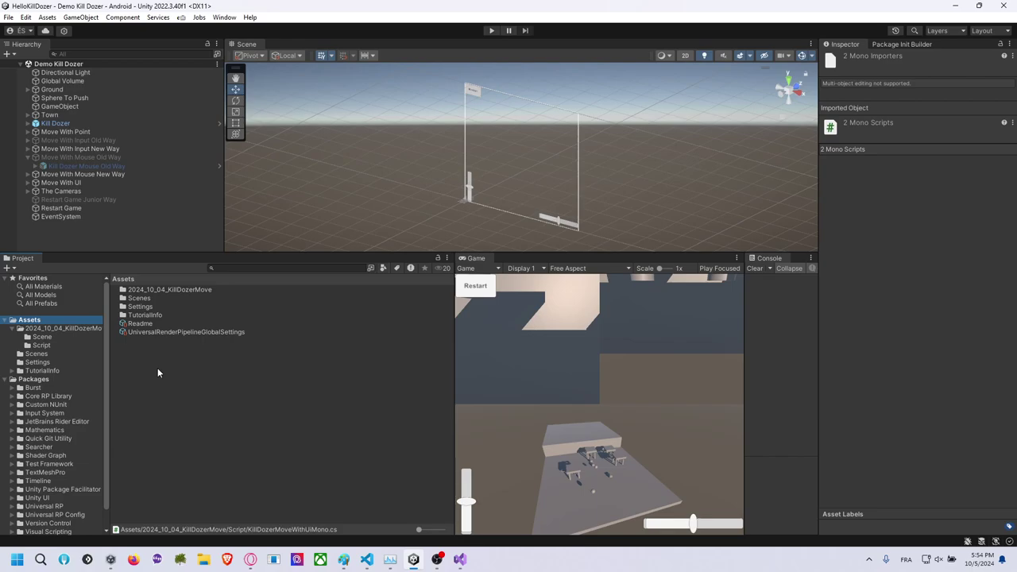
Create a new folder named Input inside 2024_10_04_KillDozerMove.
{"action": "left_click", "coordinate": [176, 290]}
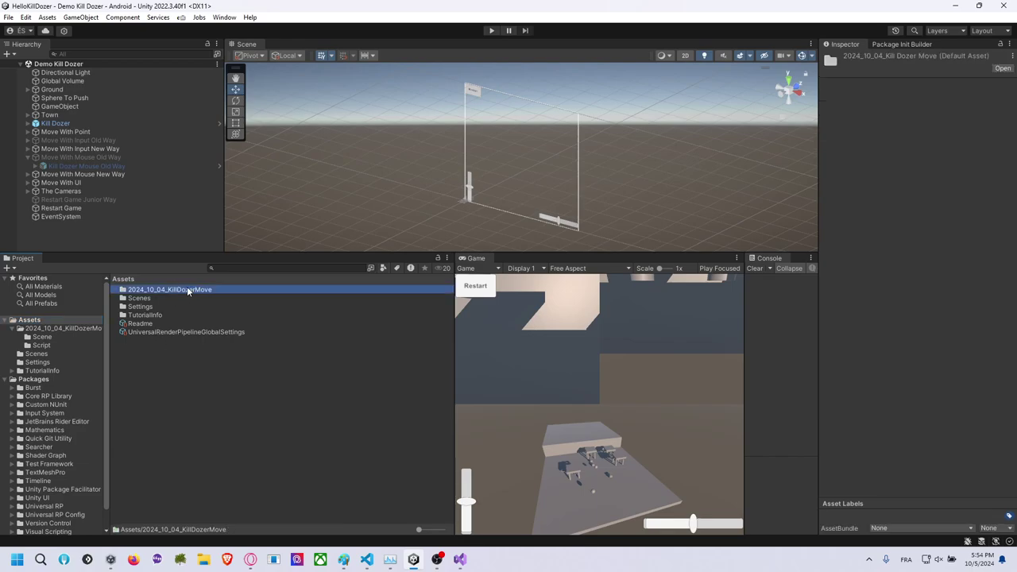
{"action": "double_click", "coordinate": [190, 291]}
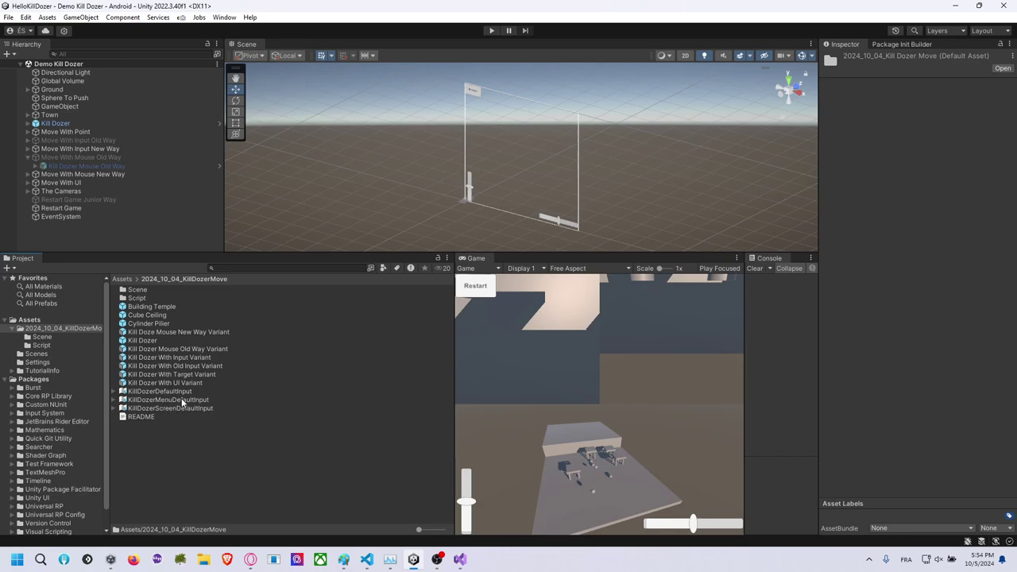
{"action": "left_click", "coordinate": [168, 394]}
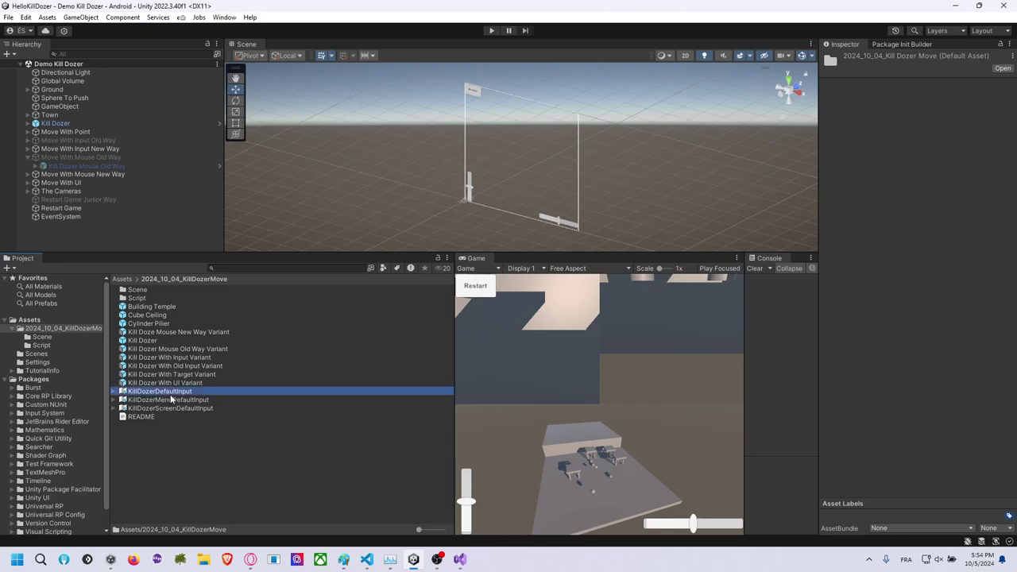
{"action": "left_click", "coordinate": [165, 407]}
{"action": "right_click", "coordinate": [148, 449]}
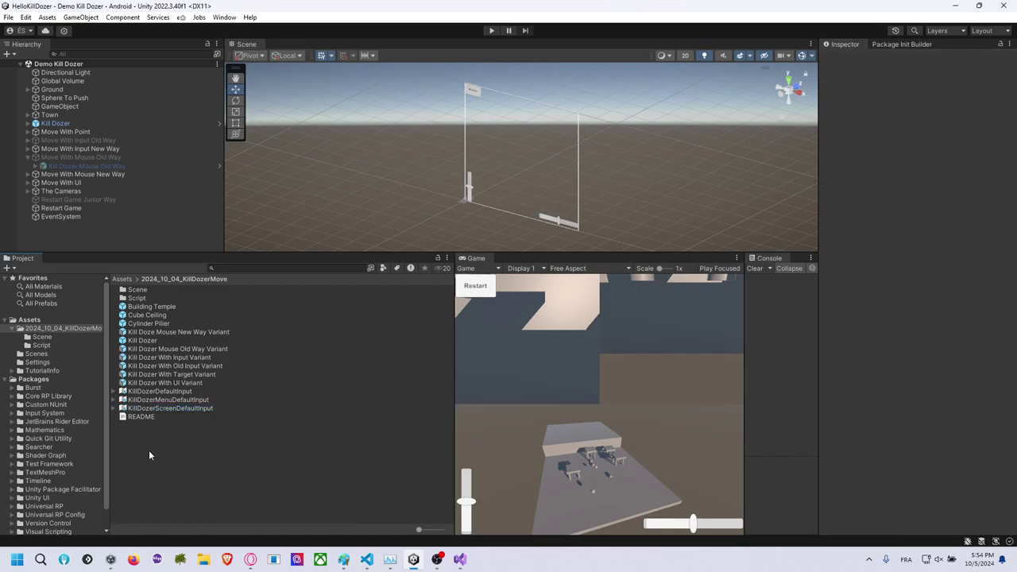
{"action": "mouse_move", "coordinate": [238, 141]}
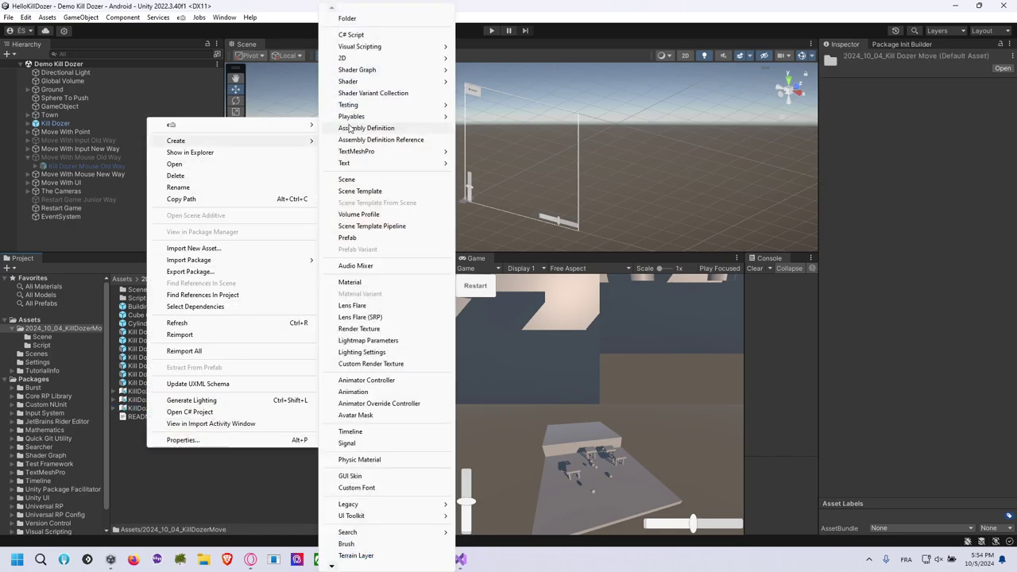
{"action": "left_click", "coordinate": [382, 19]}
{"action": "type", "text": "Input"}
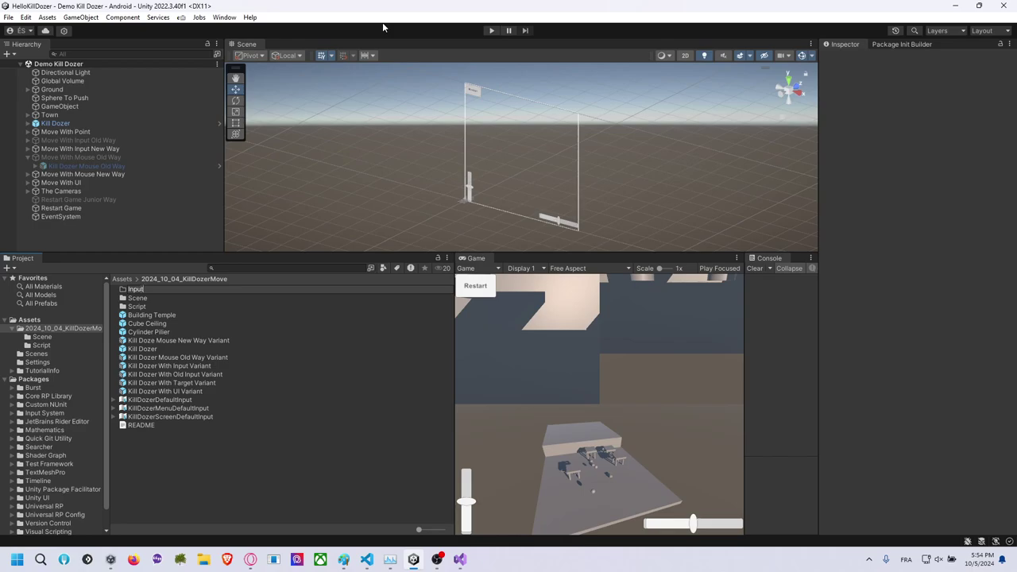
{"action": "key", "text": "Return"}
Move the three KillDozer default input action assets into the Input folder.
{"action": "left_click", "coordinate": [196, 397]}
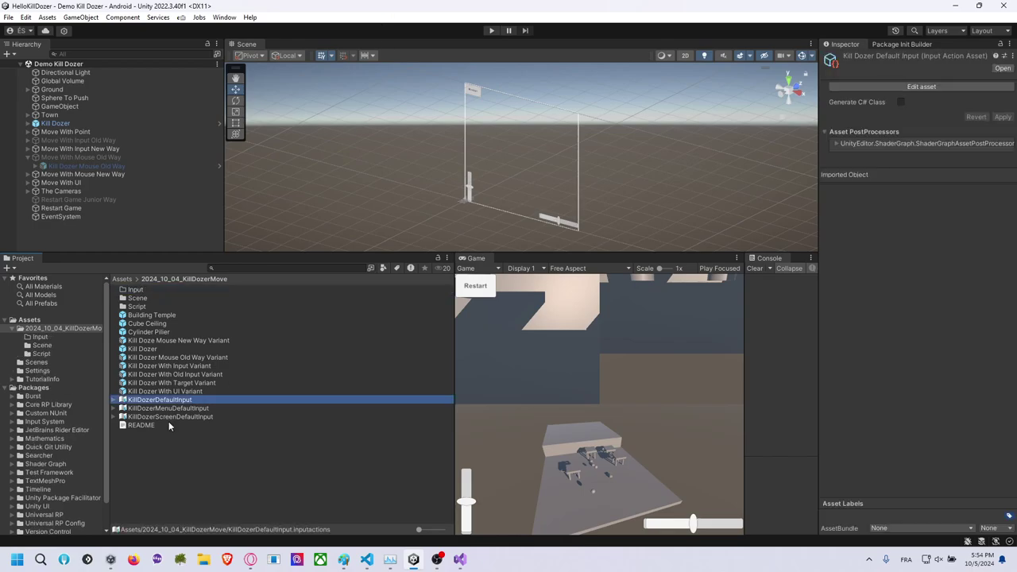
{"action": "left_click", "coordinate": [169, 418], "text": "shift"}
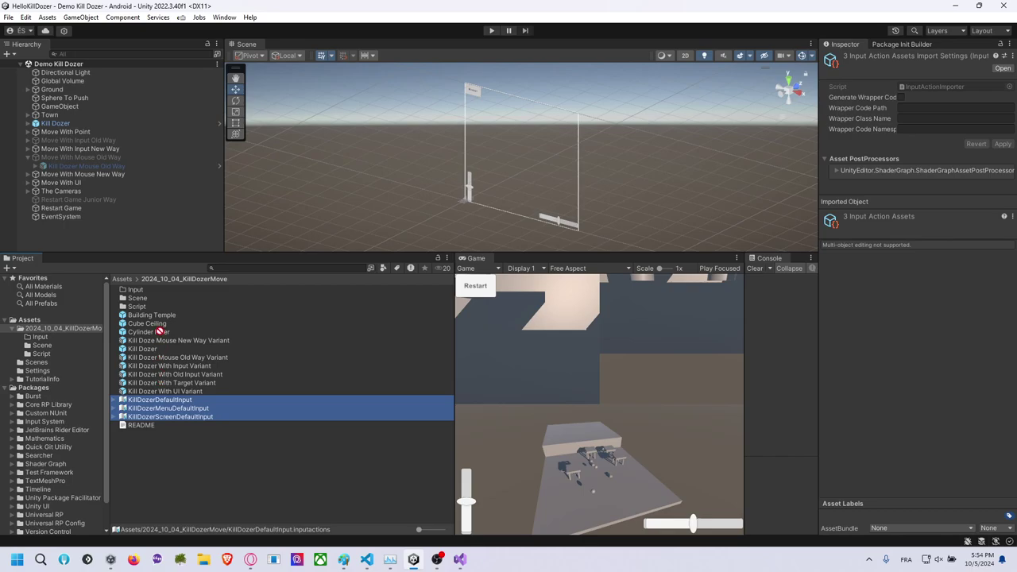
{"action": "left_click_drag", "start_coordinate": [159, 331], "coordinate": [150, 287]}
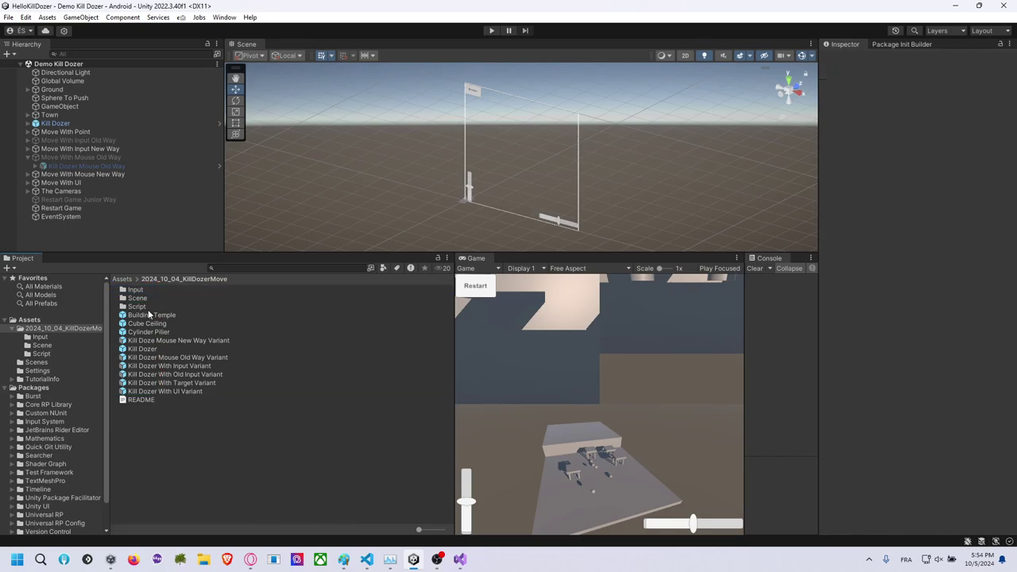
Create a new folder named Prefab in 2024_10_04_KillDozerMove.
{"action": "left_click", "coordinate": [143, 290]}
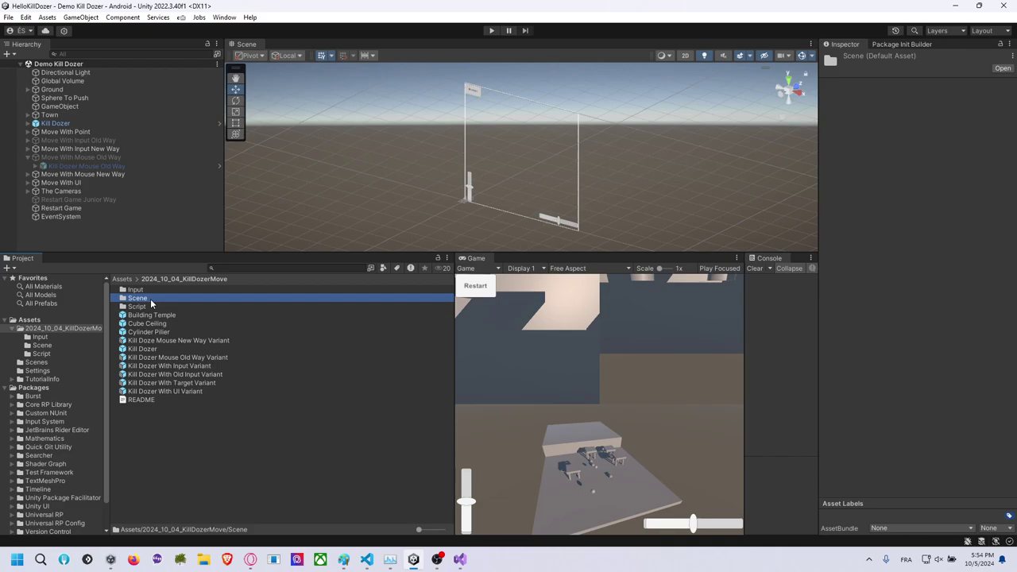
{"action": "left_click", "coordinate": [152, 307]}
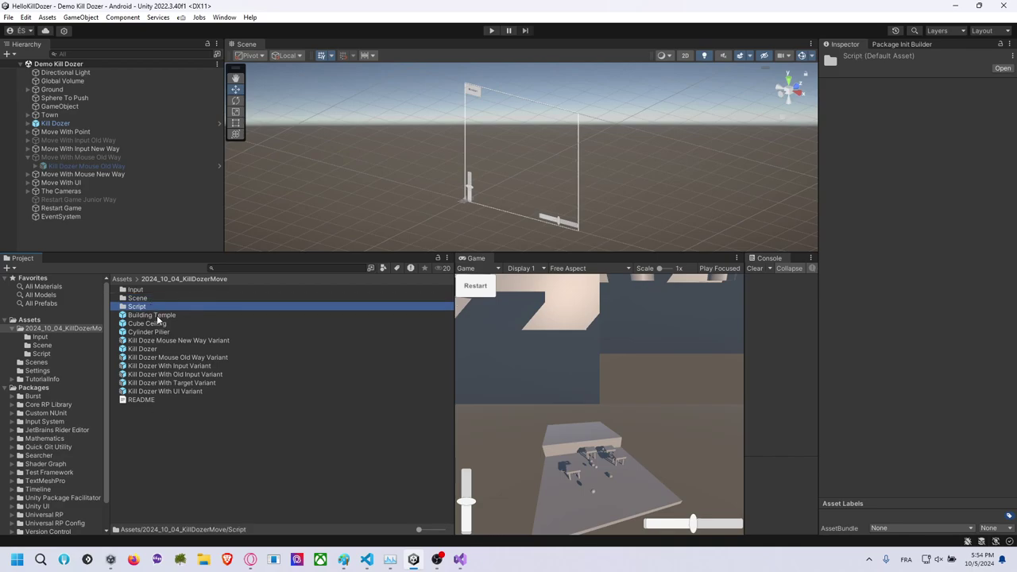
{"action": "right_click", "coordinate": [143, 431]}
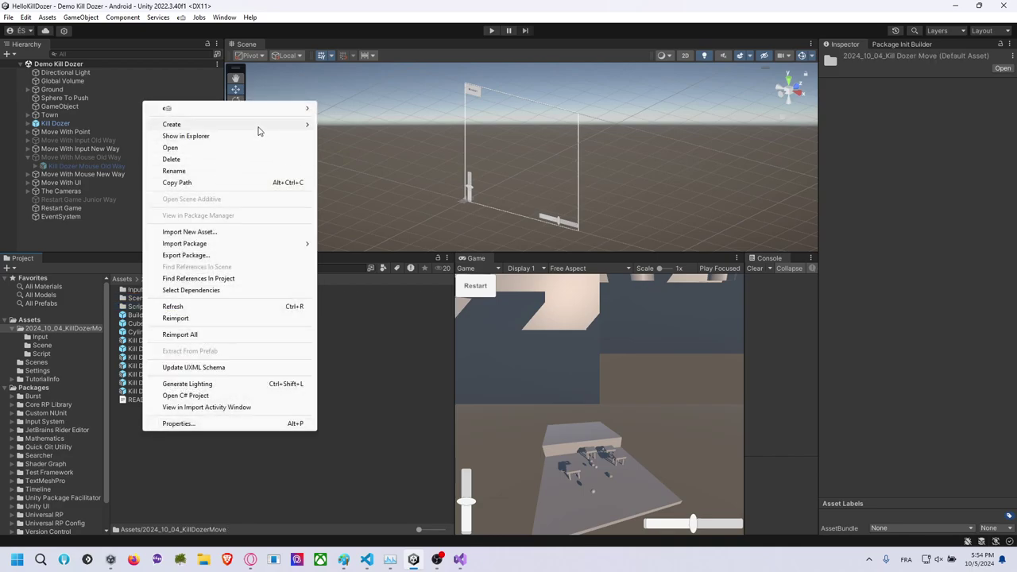
{"action": "mouse_move", "coordinate": [260, 130]}
{"action": "left_click", "coordinate": [367, 22]}
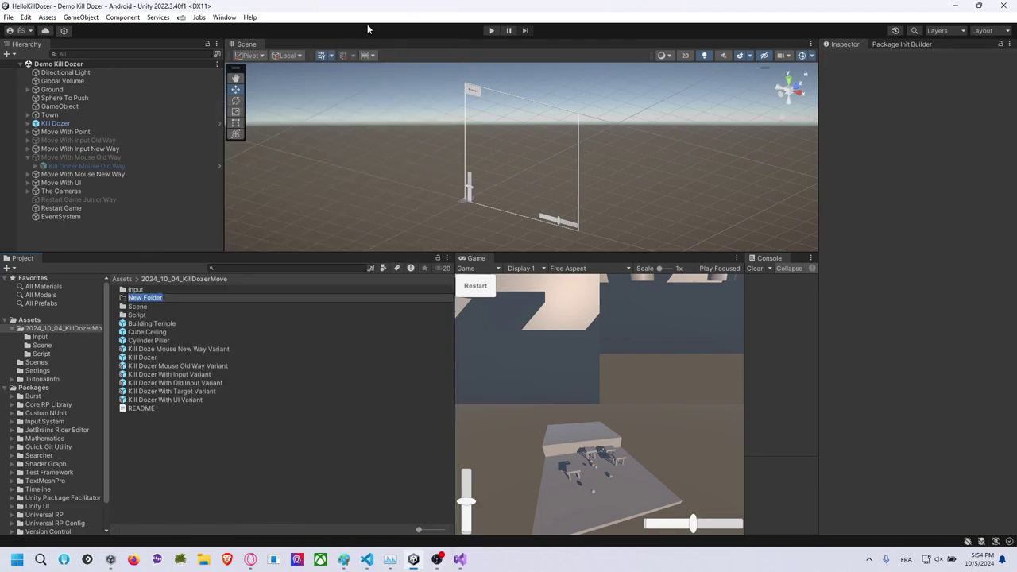
{"action": "type", "text": "Prefab"}
{"action": "key", "text": "Return"}
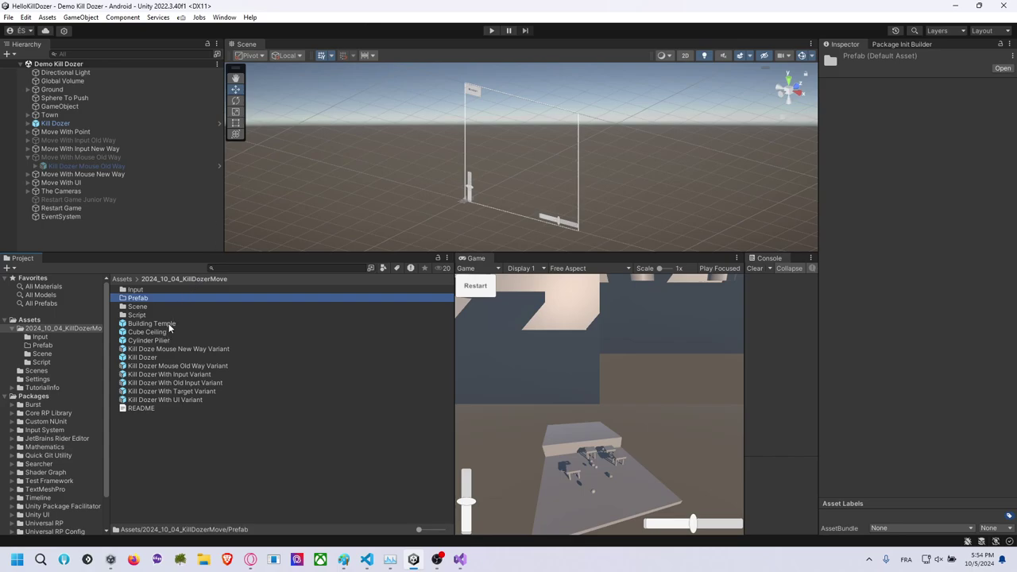
Move the ten prefabs, Building Temple through Kill Dozer With UI Variant, into Prefab and open it.
{"action": "left_click", "coordinate": [169, 323]}
{"action": "left_click", "coordinate": [152, 396], "text": "shift"}
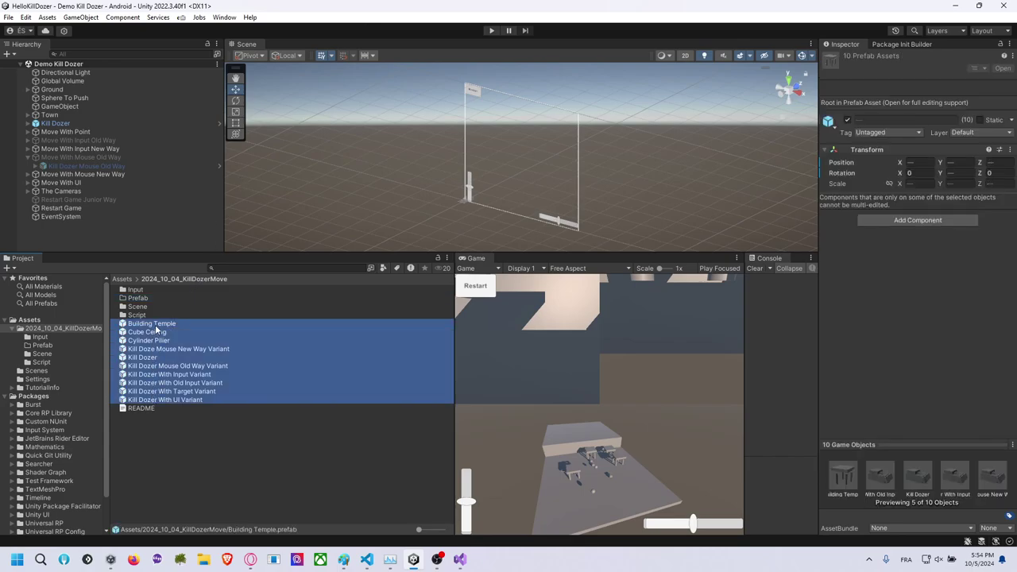
{"action": "left_click_drag", "start_coordinate": [156, 328], "coordinate": [167, 300]}
{"action": "double_click", "coordinate": [168, 298]}
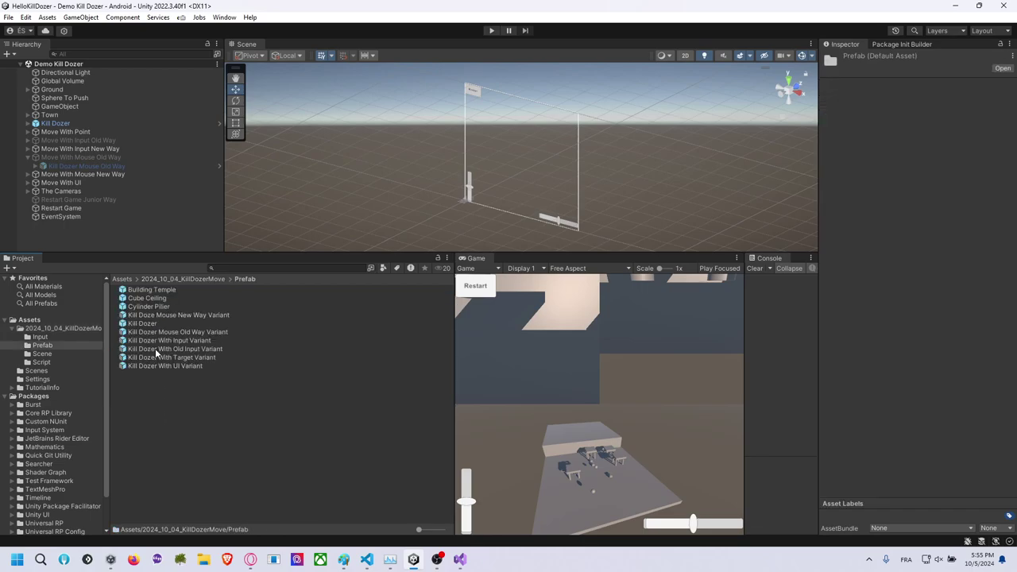
Review the prefabs and create a Building folder inside Prefab.
{"action": "left_click", "coordinate": [159, 315]}
{"action": "left_click", "coordinate": [147, 341]}
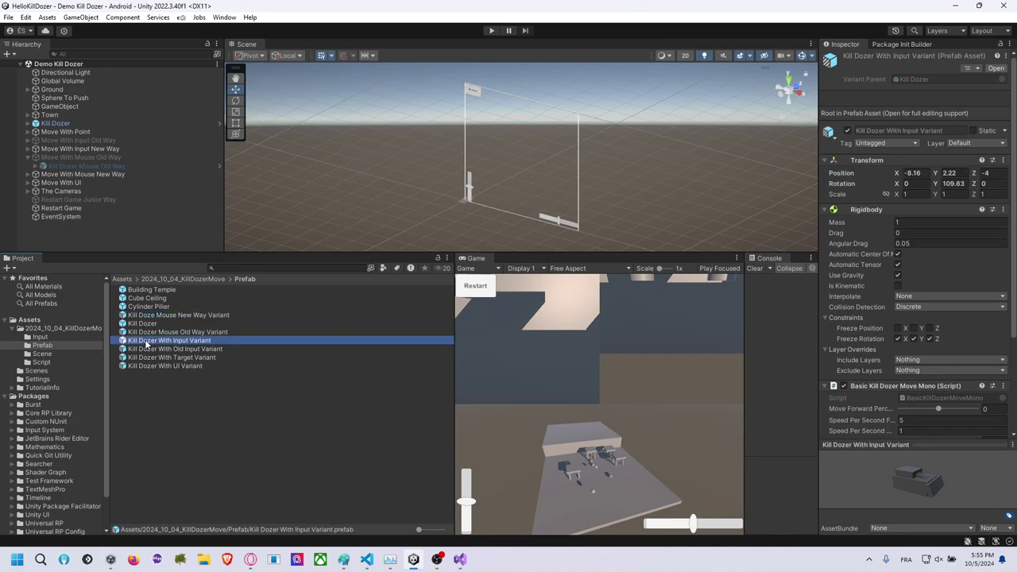
{"action": "left_click", "coordinate": [159, 308]}
{"action": "left_click", "coordinate": [166, 298]}
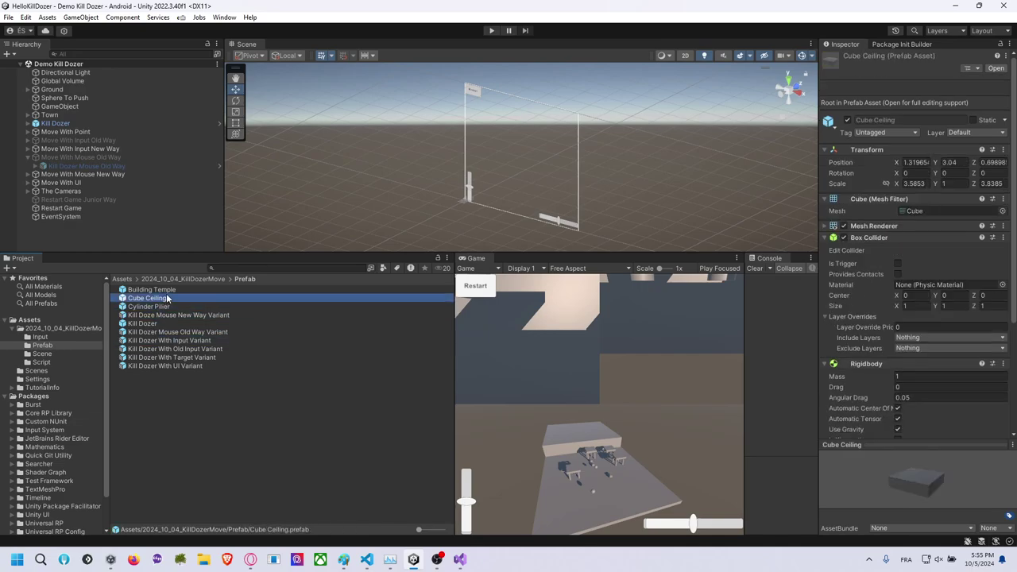
{"action": "left_click", "coordinate": [167, 290]}
{"action": "right_click", "coordinate": [150, 402]}
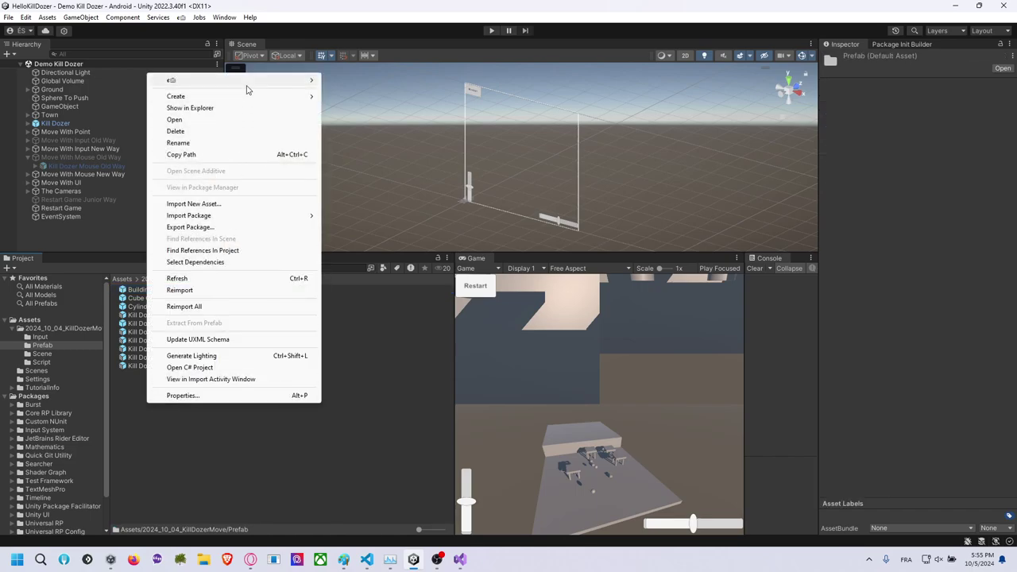
{"action": "mouse_move", "coordinate": [238, 97]}
{"action": "left_click", "coordinate": [370, 19]}
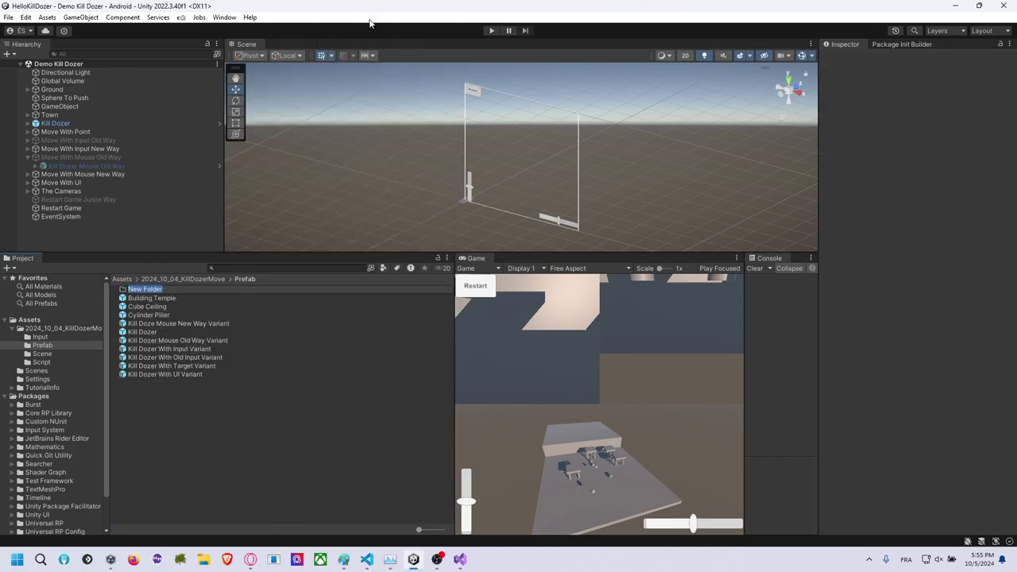
{"action": "type", "text": "Building"}
{"action": "key", "text": "Return"}
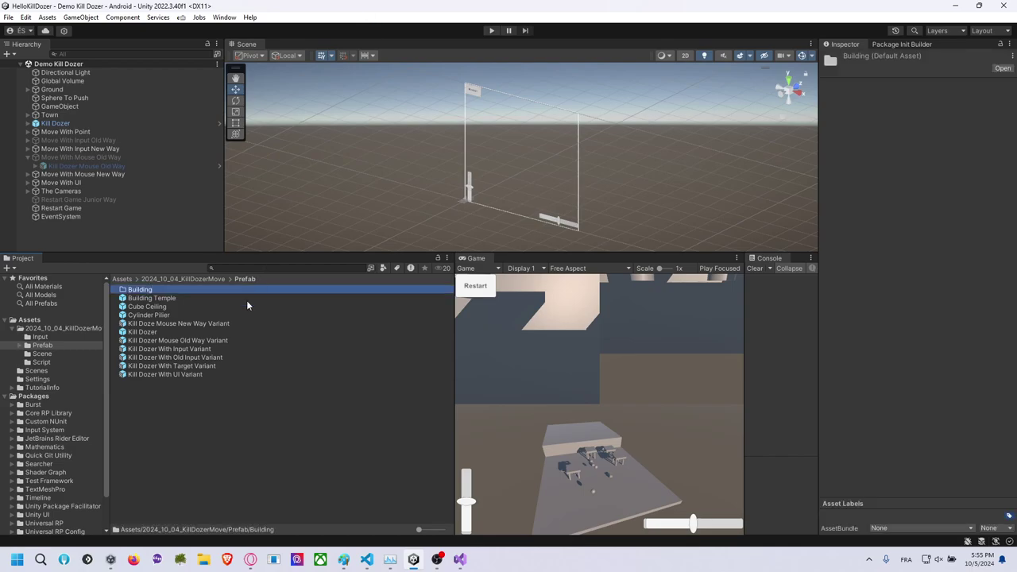
Create a second folder named KillDozer inside Prefab.
{"action": "right_click", "coordinate": [175, 430]}
{"action": "mouse_move", "coordinate": [310, 123]}
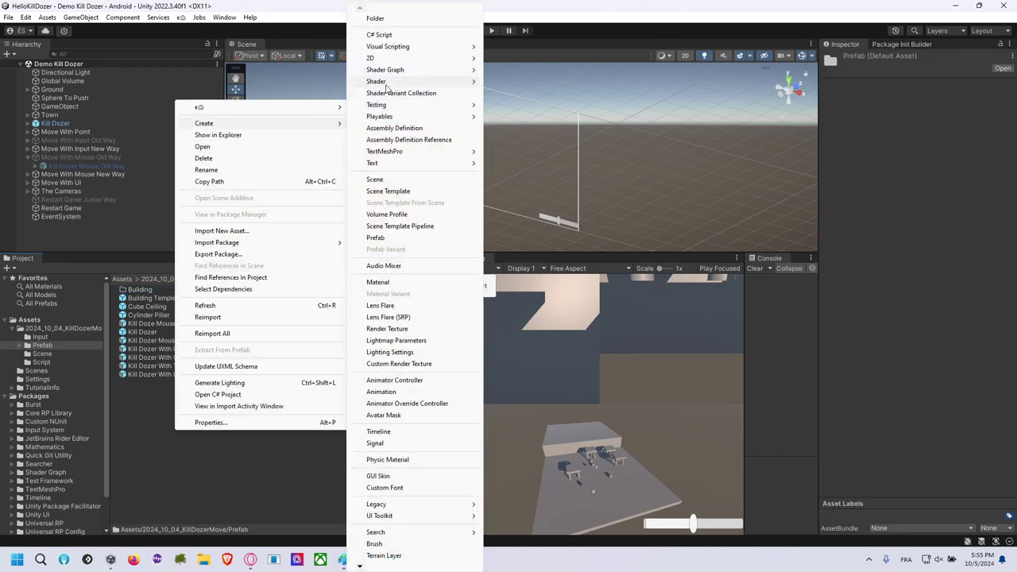
{"action": "left_click", "coordinate": [399, 23]}
{"action": "type", "text": "KillDozer"}
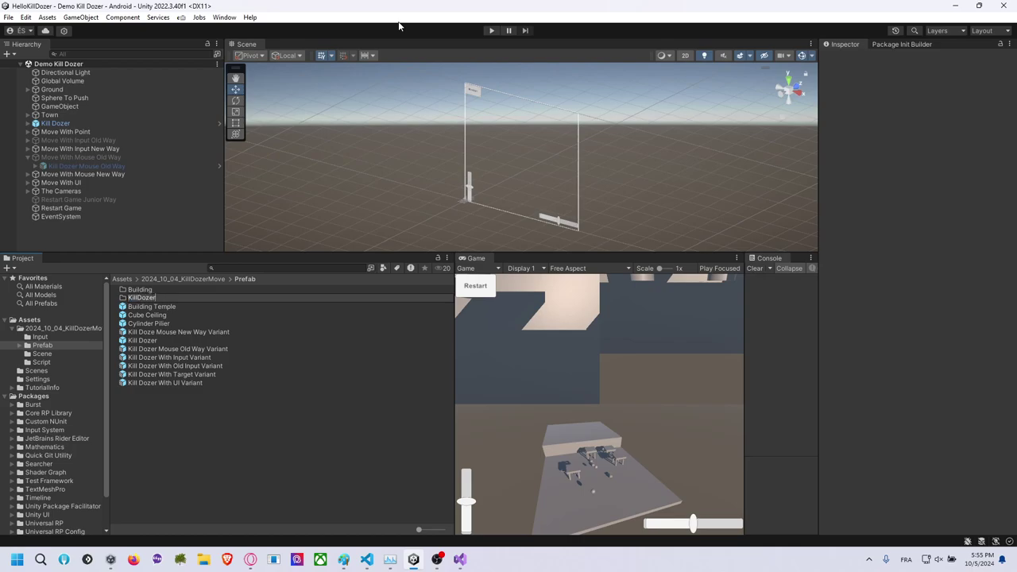
{"action": "key", "text": "Return"}
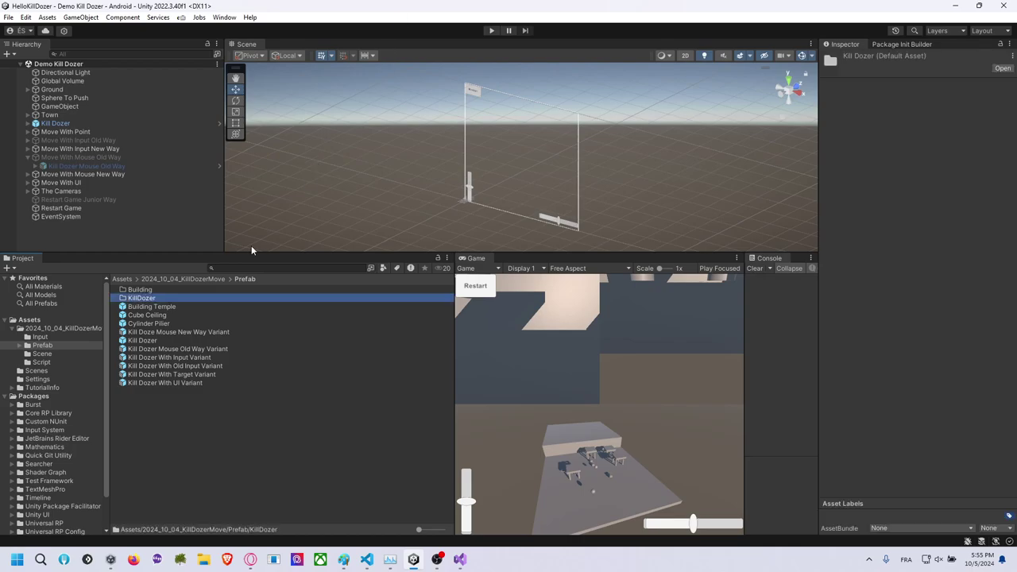
Move the three building prefabs into Building and the seven Kill Dozer prefabs into KillDozer.
{"action": "left_click", "coordinate": [176, 310]}
{"action": "left_click", "coordinate": [162, 323], "text": "shift"}
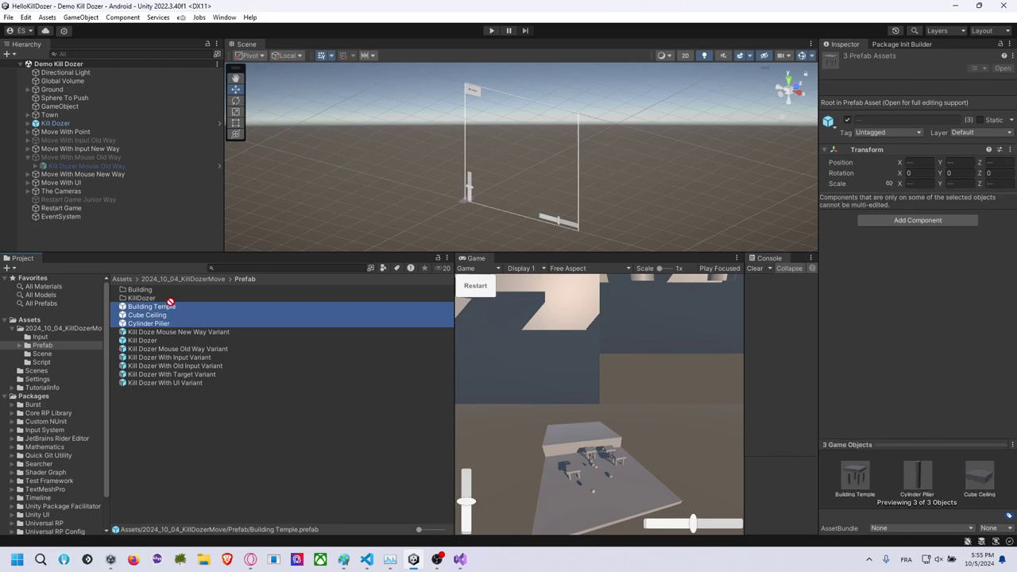
{"action": "left_click_drag", "start_coordinate": [170, 303], "coordinate": [181, 291]}
{"action": "left_click", "coordinate": [169, 305]}
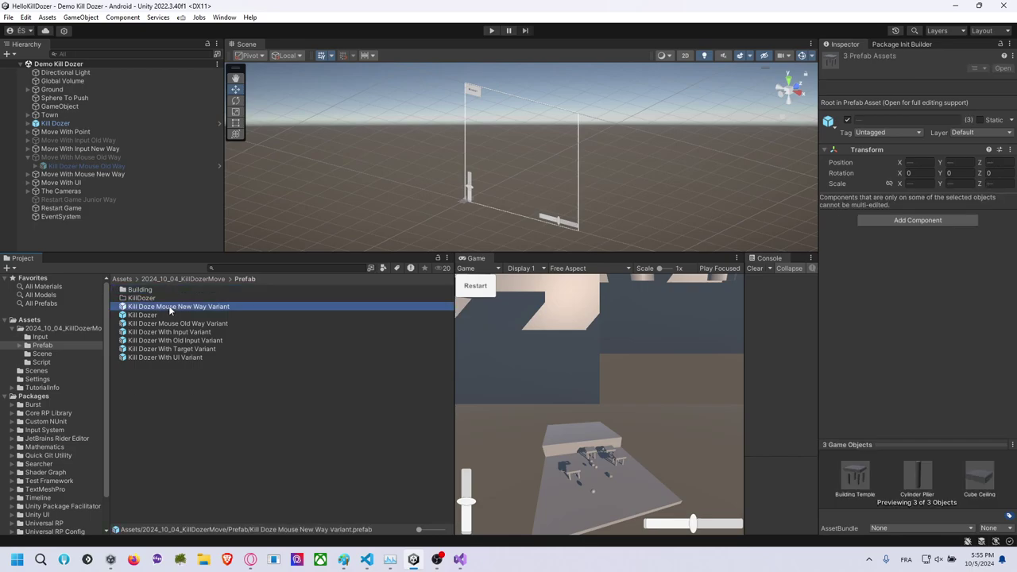
{"action": "key", "text": "shift+End"}
{"action": "left_click_drag", "start_coordinate": [167, 302], "coordinate": [166, 301]}
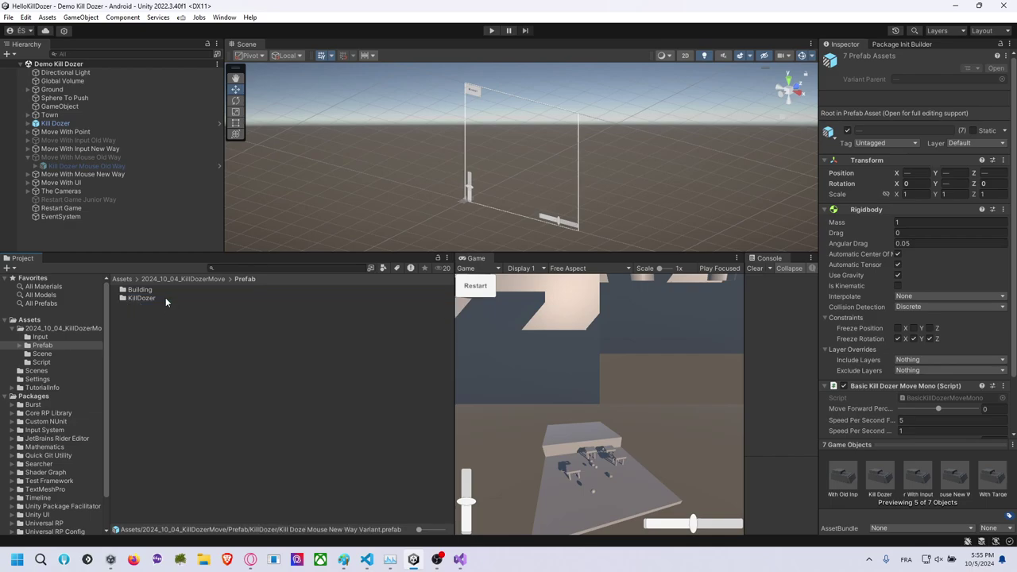
{"action": "double_click", "coordinate": [163, 299]}
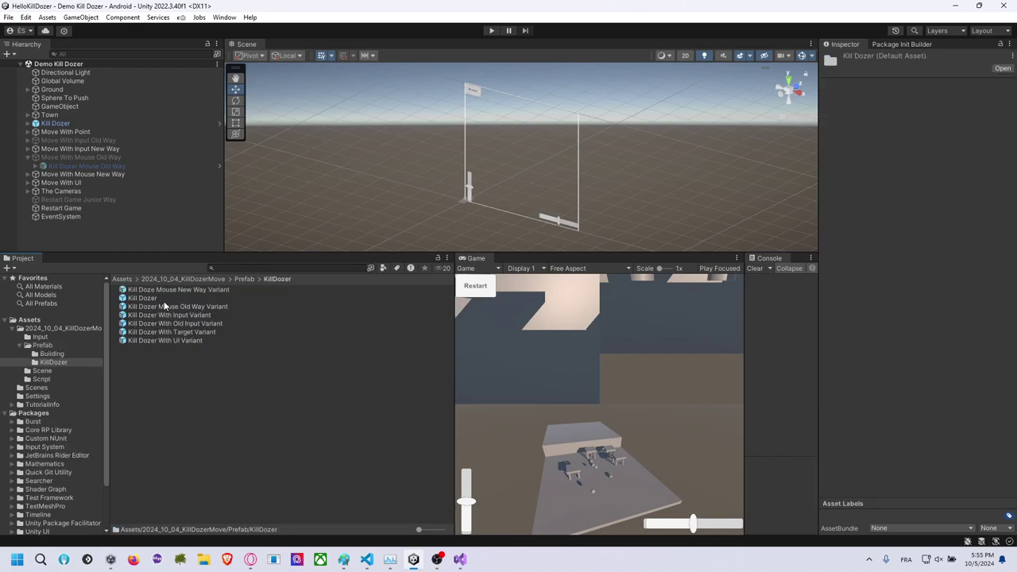
Create a Var folder inside the KillDozer folder.
{"action": "right_click", "coordinate": [132, 366]}
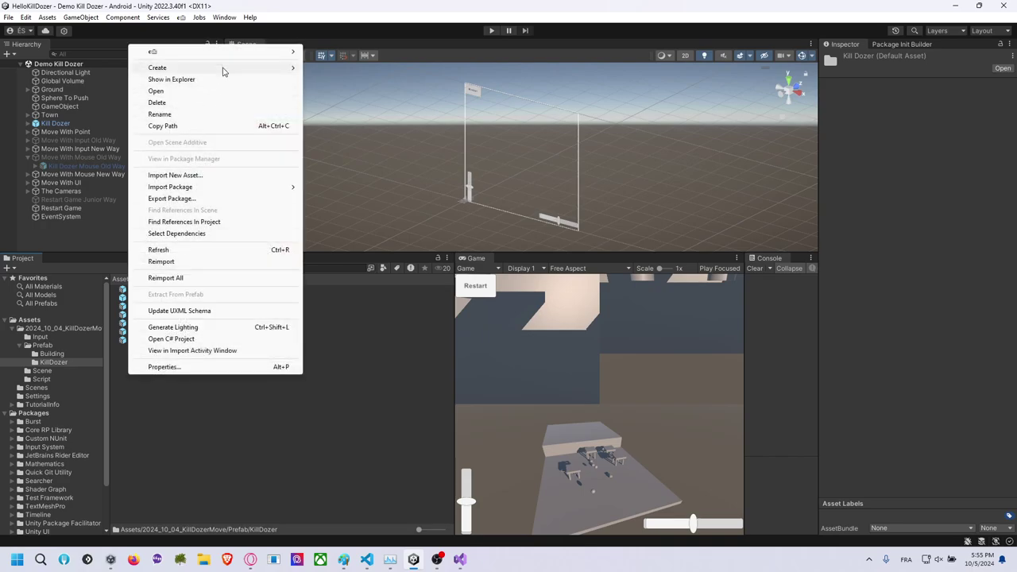
{"action": "mouse_move", "coordinate": [222, 69]}
{"action": "left_click", "coordinate": [346, 20]}
{"action": "type", "text": "V"}
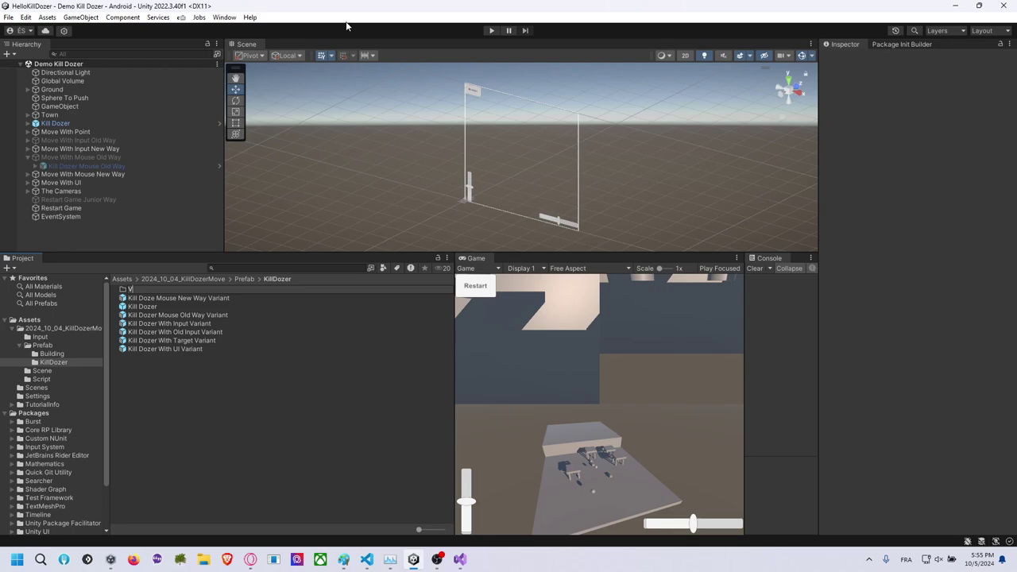
{"action": "type", "text": "ar"}
{"action": "key", "text": "Return"}
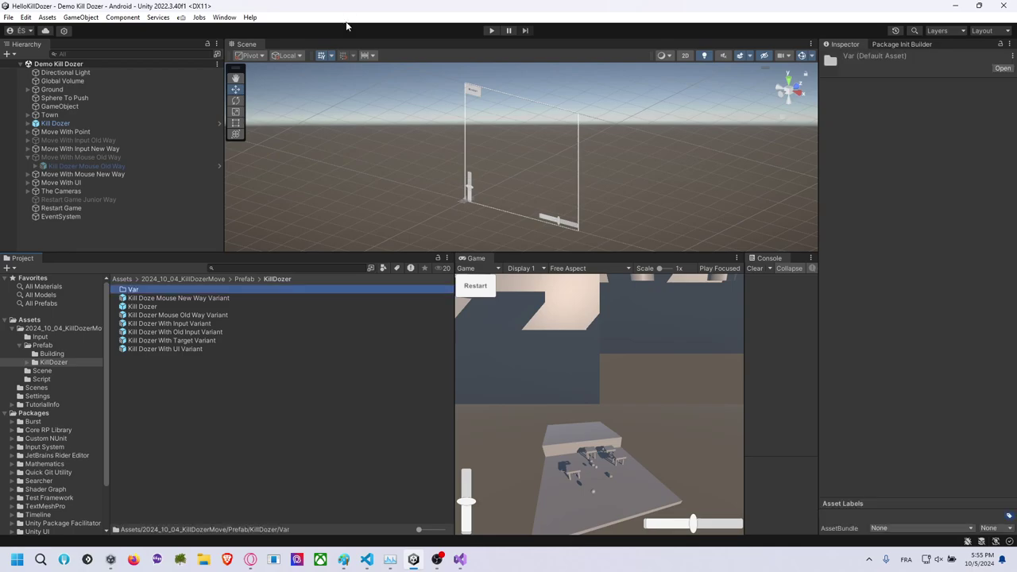
Move the six Kill Dozer variant prefabs into Var, leaving Kill Dozer outside, and check Var.
{"action": "left_click", "coordinate": [170, 299]}
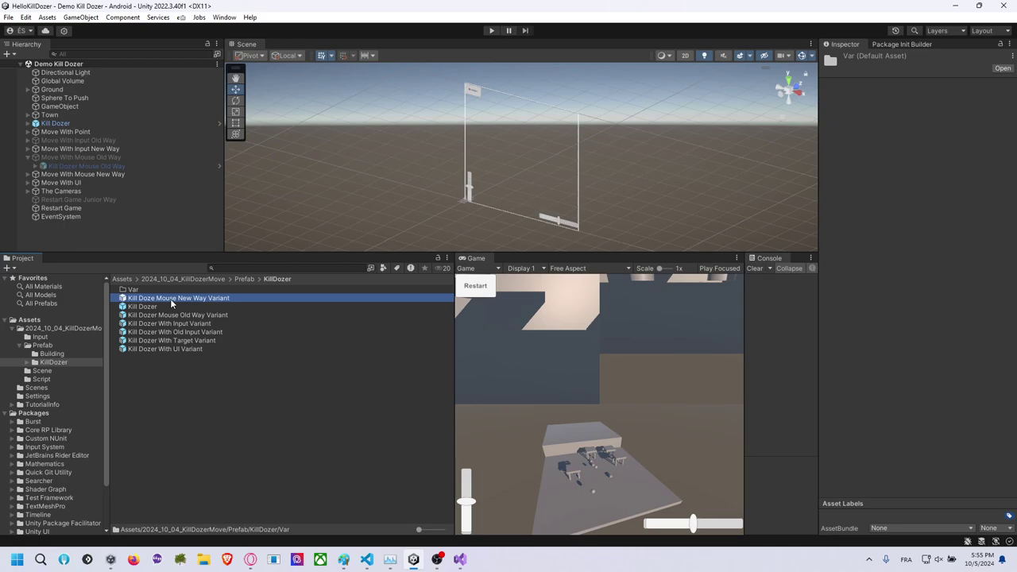
{"action": "left_click", "coordinate": [167, 348], "text": "shift"}
{"action": "left_click", "coordinate": [149, 307], "text": "ctrl"}
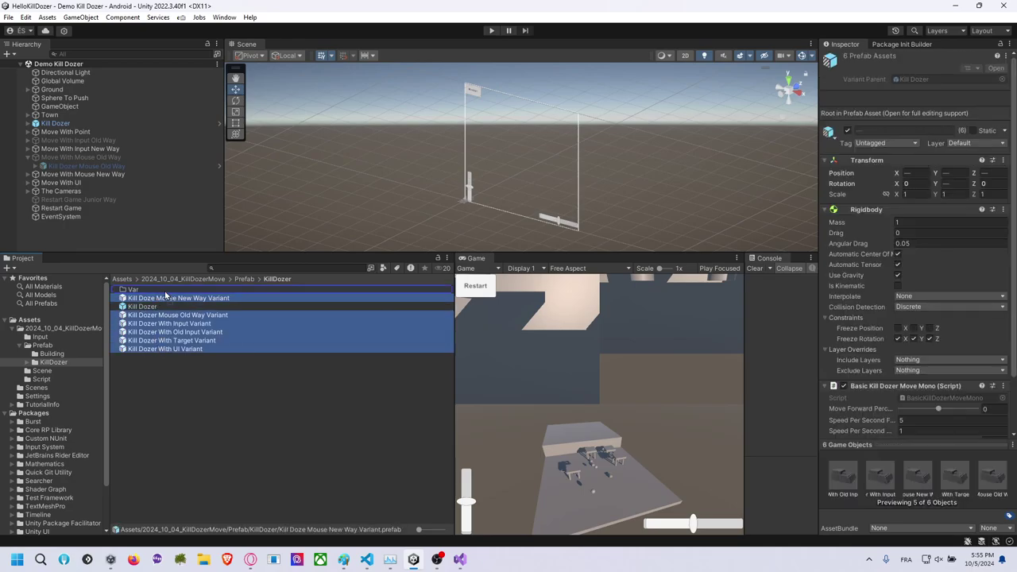
{"action": "left_click_drag", "start_coordinate": [151, 298], "coordinate": [163, 289]}
{"action": "left_click", "coordinate": [152, 297]}
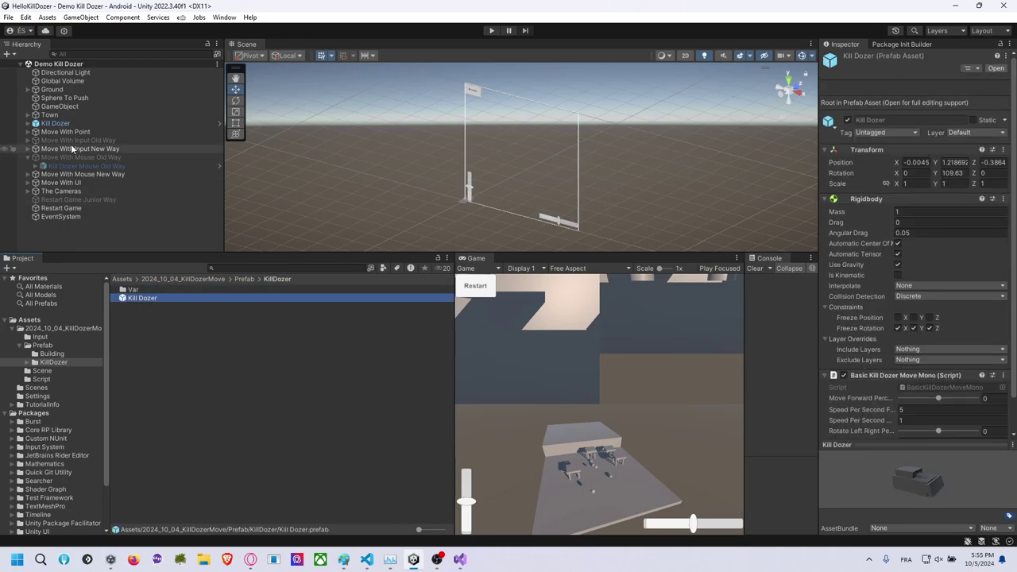
{"action": "double_click", "coordinate": [162, 290]}
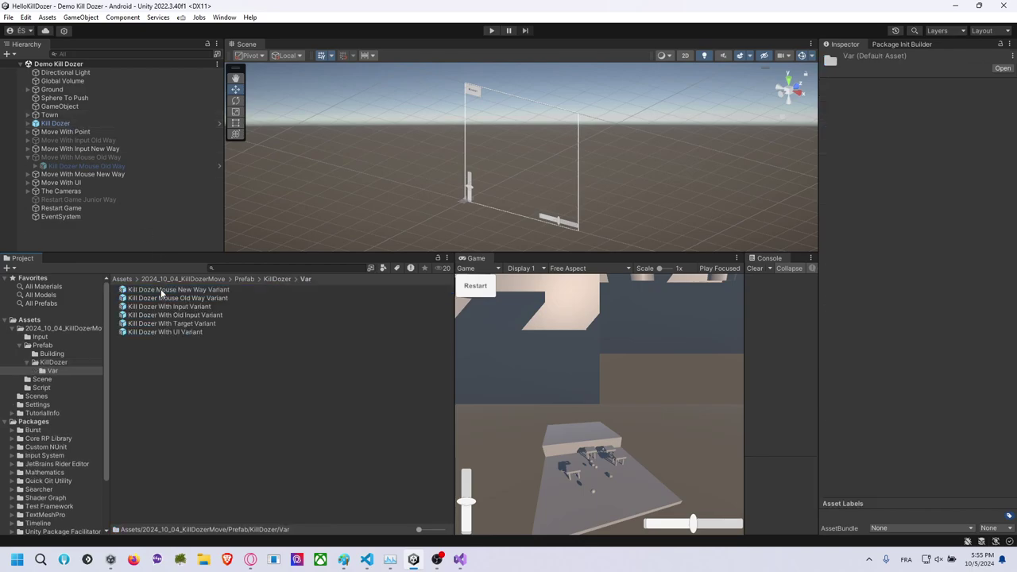
Browse the KillDozer, Building, Prefab and Input folders, then inspect the EventSystem object.
{"action": "left_click", "coordinate": [210, 374]}
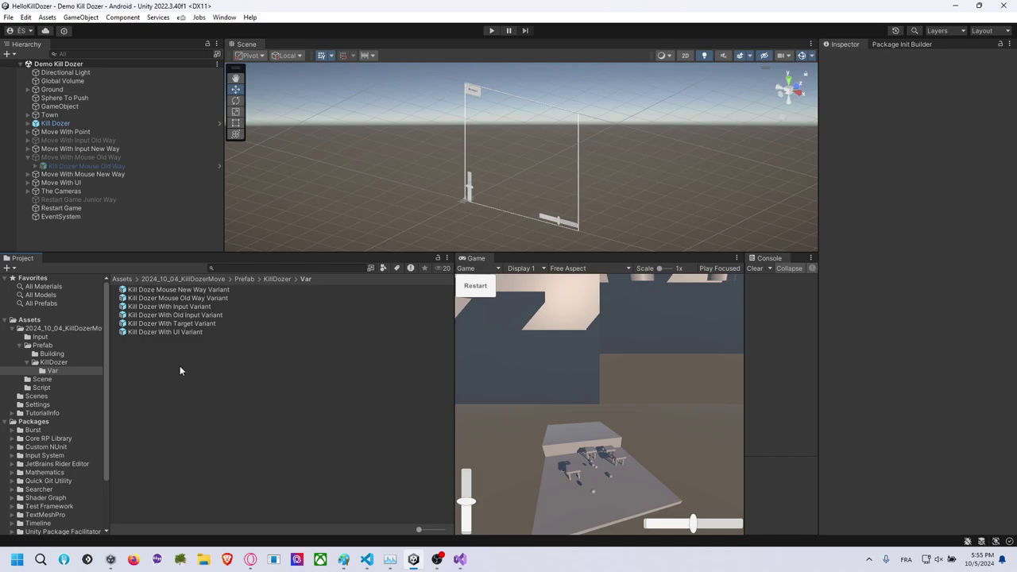
{"action": "left_click", "coordinate": [65, 363]}
{"action": "left_click", "coordinate": [59, 355]}
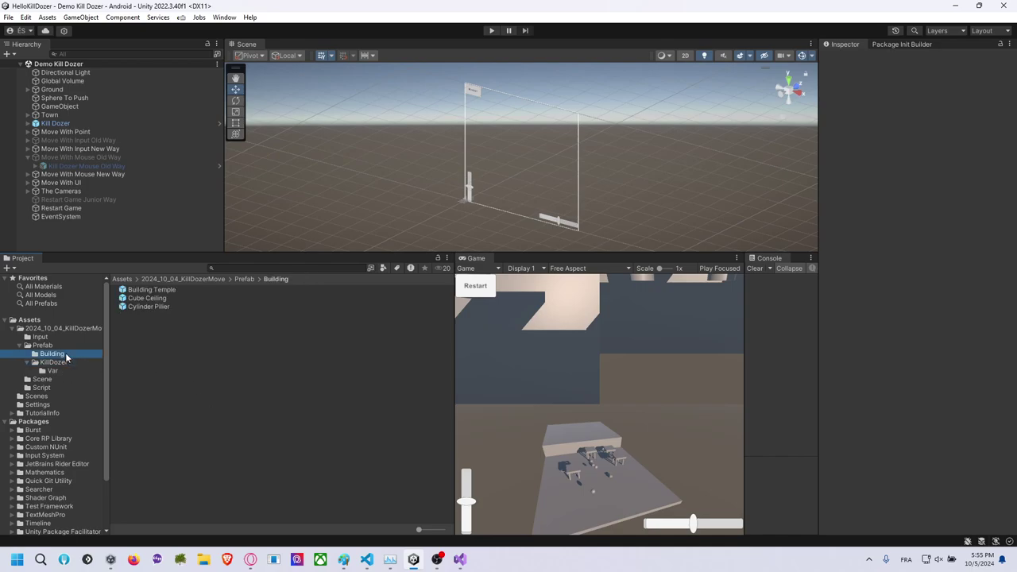
{"action": "left_click", "coordinate": [59, 344]}
{"action": "left_click", "coordinate": [67, 335]}
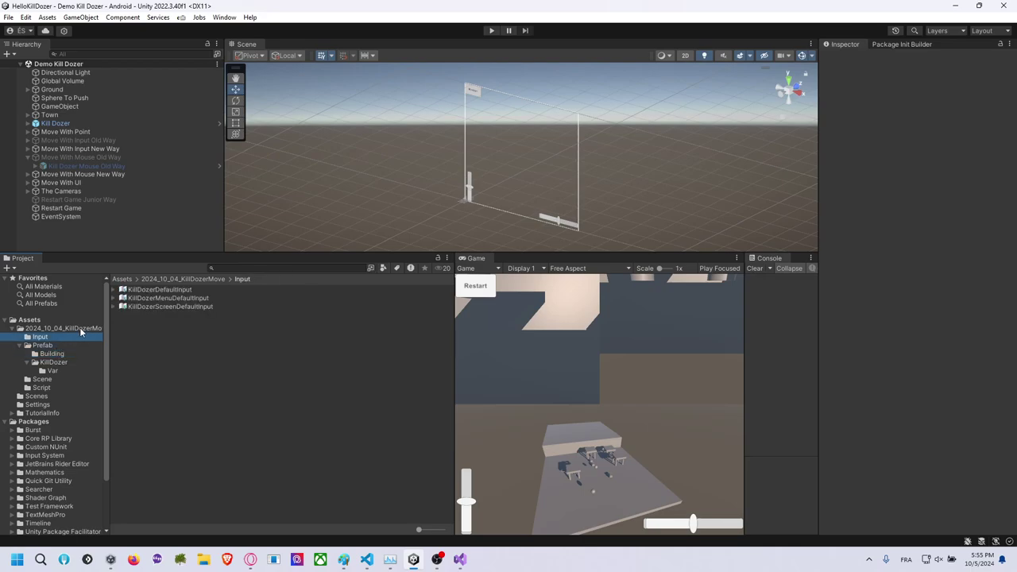
{"action": "left_click", "coordinate": [80, 329]}
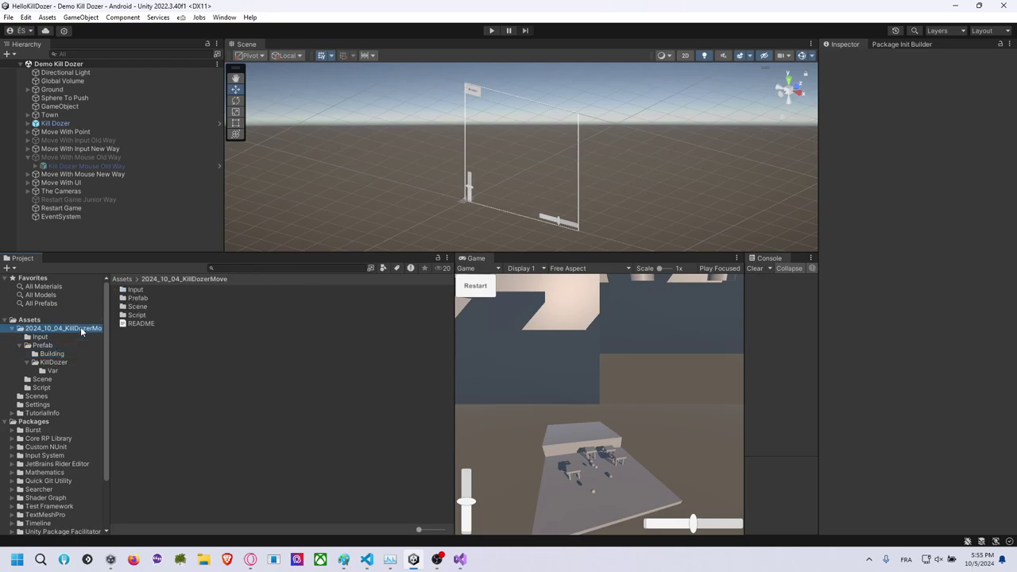
{"action": "left_click", "coordinate": [150, 361]}
{"action": "left_click", "coordinate": [69, 340]}
{"action": "left_click", "coordinate": [78, 330]}
{"action": "left_click", "coordinate": [121, 217]}
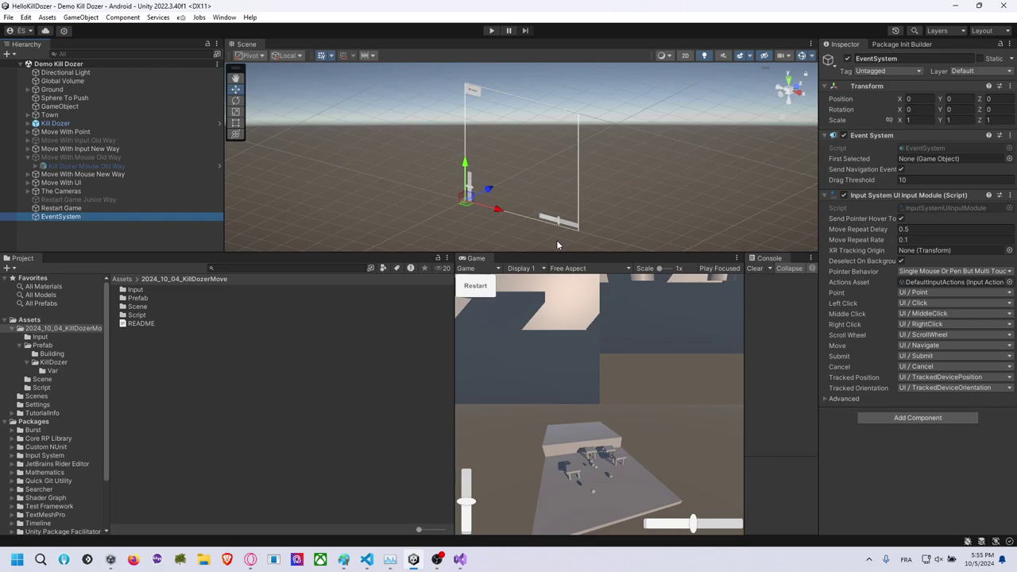
Expand Move With UI, frame Slider Vertical in the Scene view, and select the Restart button.
{"action": "left_click", "coordinate": [94, 208]}
{"action": "left_click", "coordinate": [28, 182]}
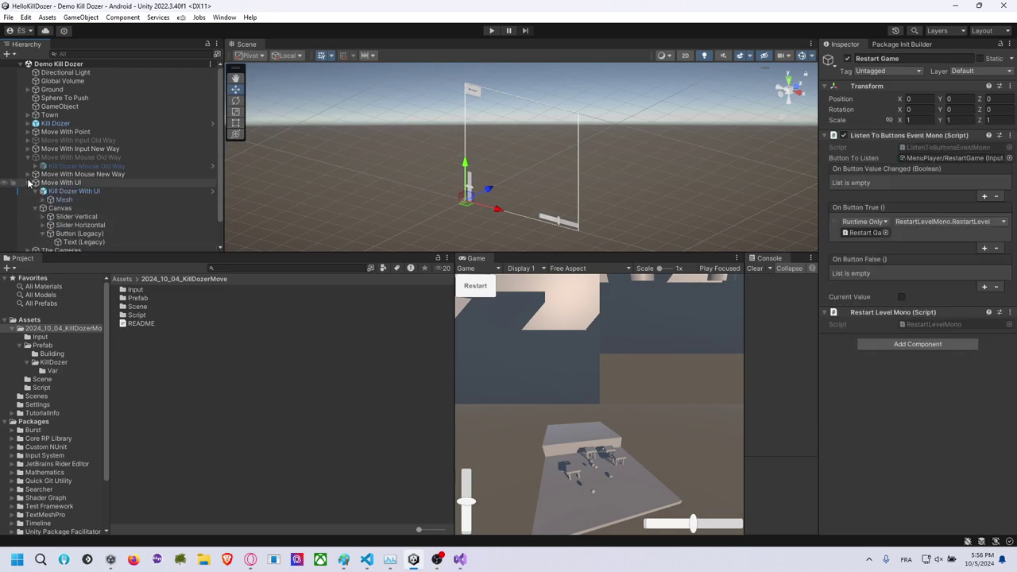
{"action": "scroll", "coordinate": [65, 189], "scroll_direction": "down", "scroll_amount": 1}
{"action": "left_click", "coordinate": [83, 189]}
{"action": "key", "text": "f"}
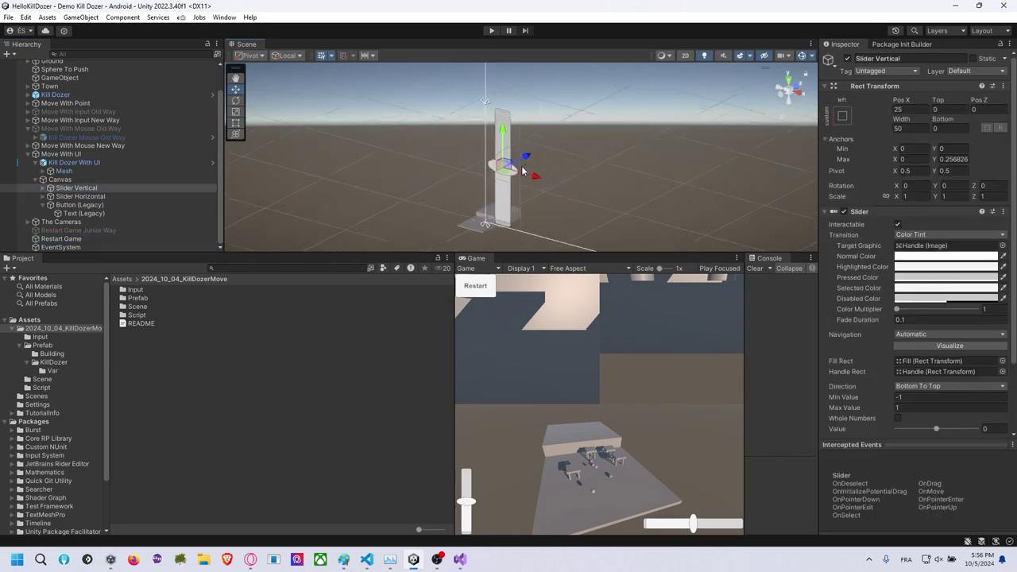
{"action": "left_click_drag", "start_coordinate": [528, 167], "coordinate": [508, 170], "text": "alt"}
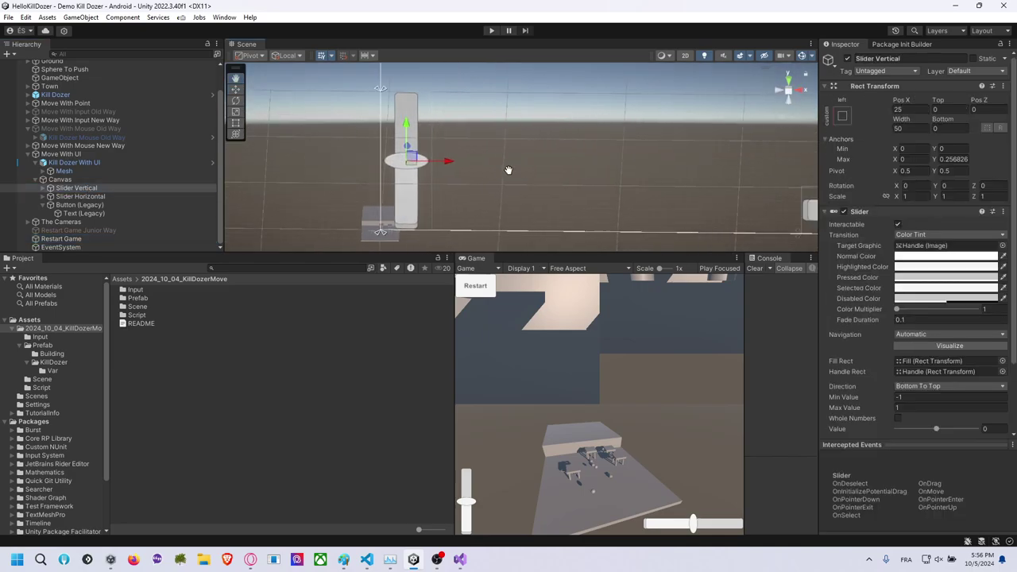
{"action": "middle_click_drag", "start_coordinate": [509, 170], "coordinate": [320, 112]}
{"action": "middle_click_drag", "start_coordinate": [486, 181], "coordinate": [442, 180]}
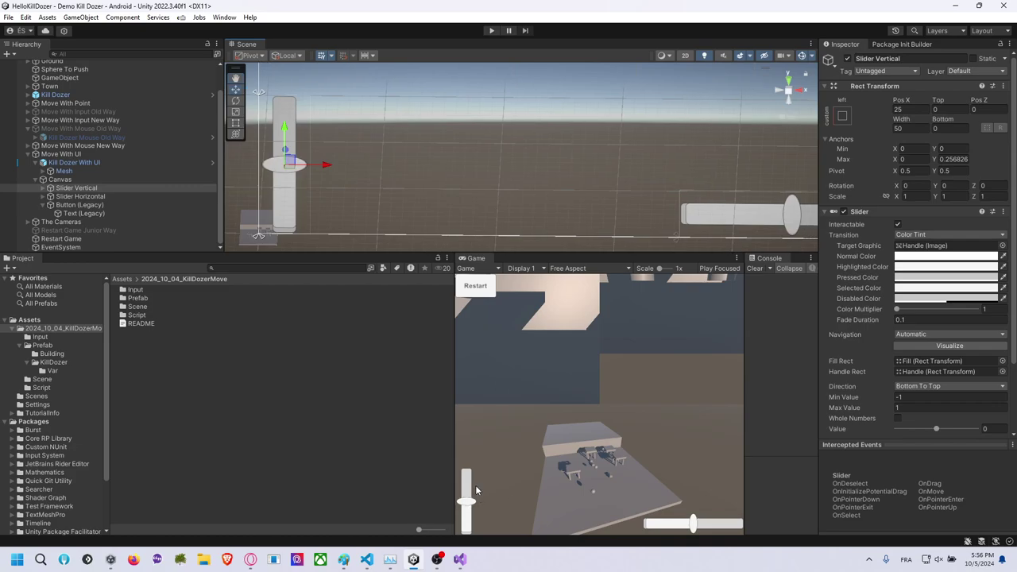
{"action": "mouse_move", "coordinate": [473, 131]}
{"action": "middle_mouse_down"}
{"action": "mouse_move", "coordinate": [523, 154]}
{"action": "mouse_move", "coordinate": [530, 250]}
{"action": "middle_mouse_up"}
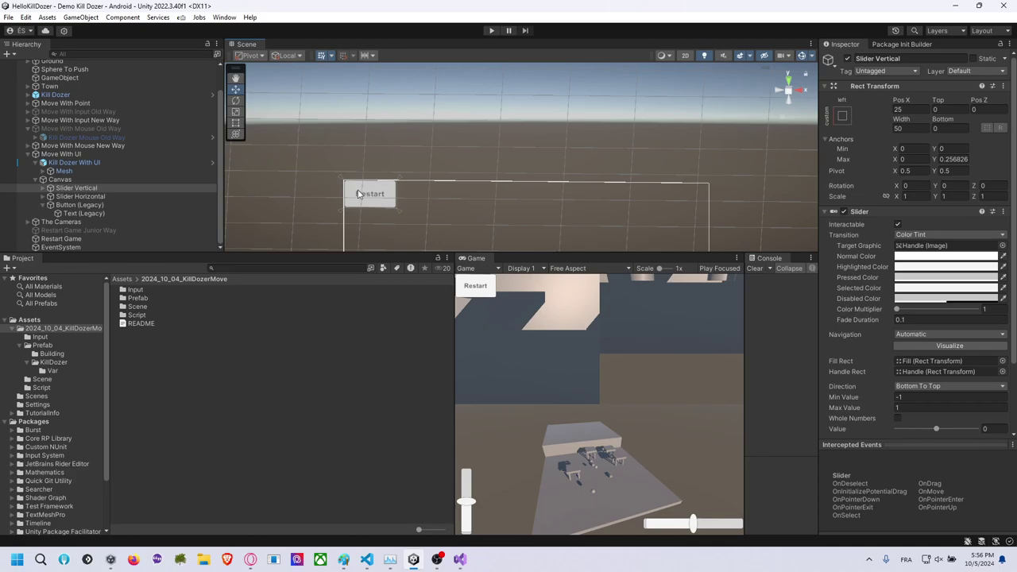
{"action": "left_click", "coordinate": [381, 191]}
{"action": "middle_click_drag", "start_coordinate": [380, 191], "coordinate": [437, 157]}
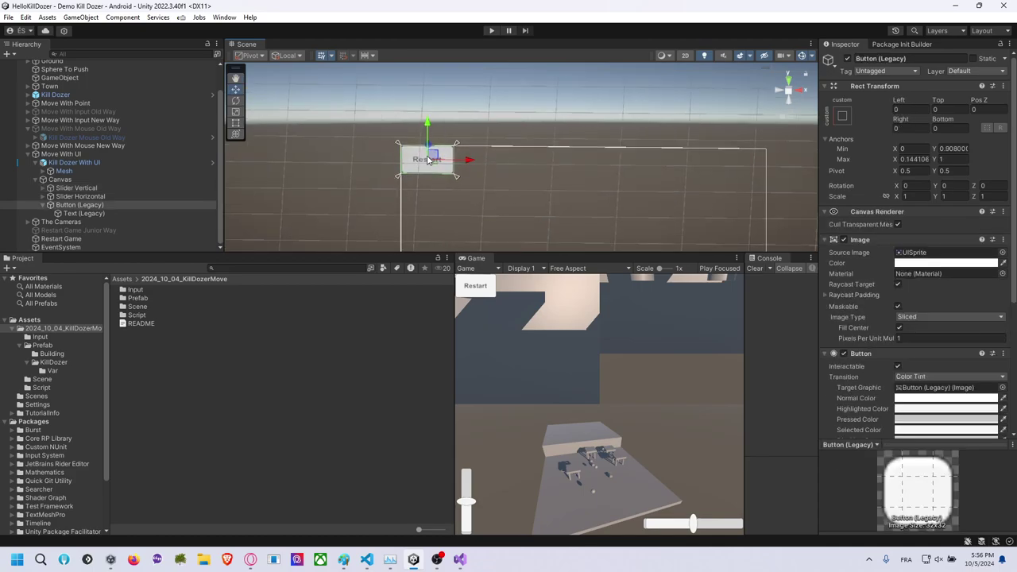
Tint the Restart button's image pink.
{"action": "left_click", "coordinate": [935, 265]}
{"action": "mouse_move", "coordinate": [961, 318]}
{"action": "left_mouse_down"}
{"action": "mouse_move", "coordinate": [987, 317]}
{"action": "mouse_move", "coordinate": [937, 316]}
{"action": "left_mouse_up"}
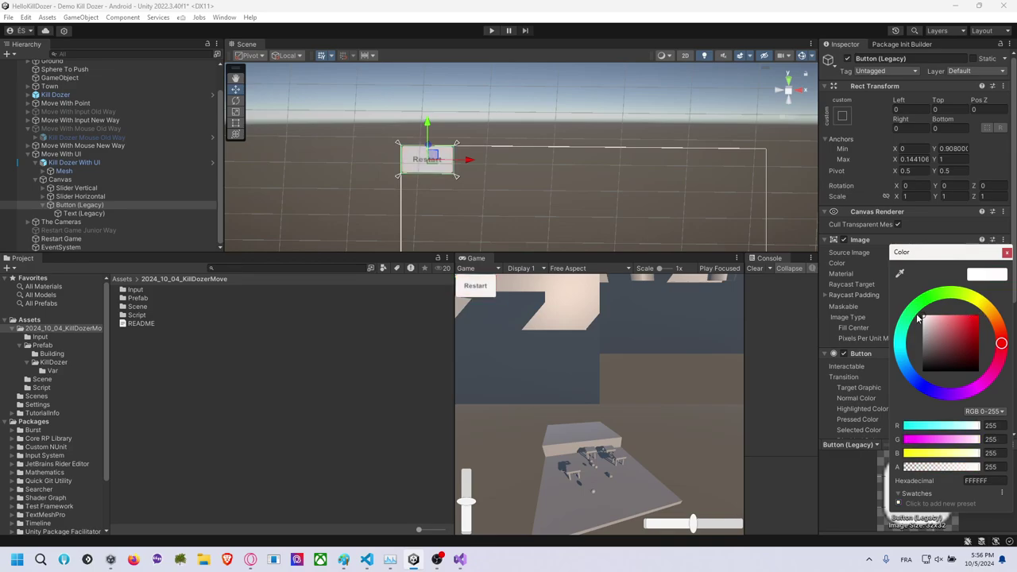
{"action": "left_click", "coordinate": [1005, 253]}
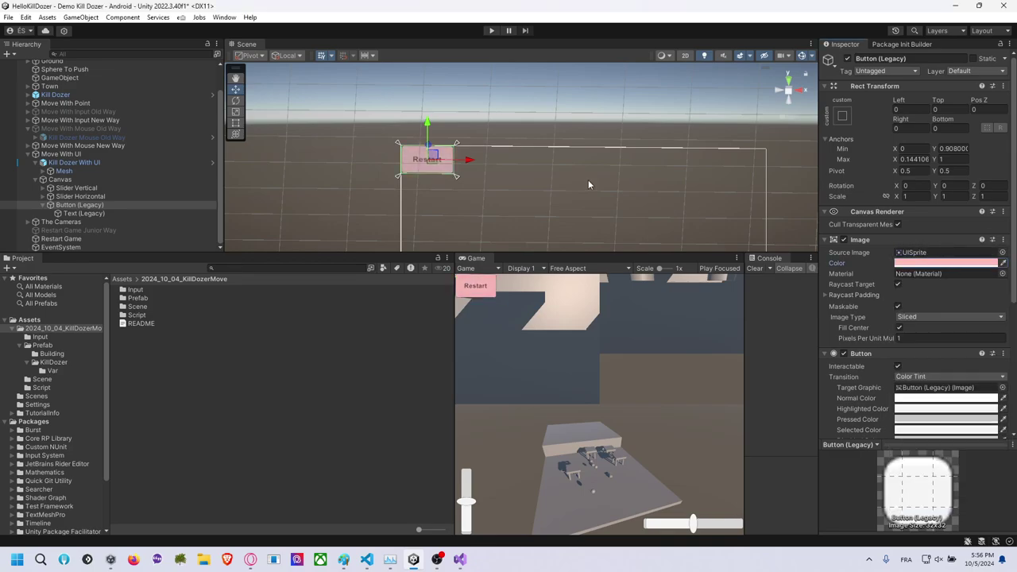
{"action": "left_click", "coordinate": [83, 213]}
Set the Slider Horizontal Background image colour to red.
{"action": "left_click", "coordinate": [43, 196]}
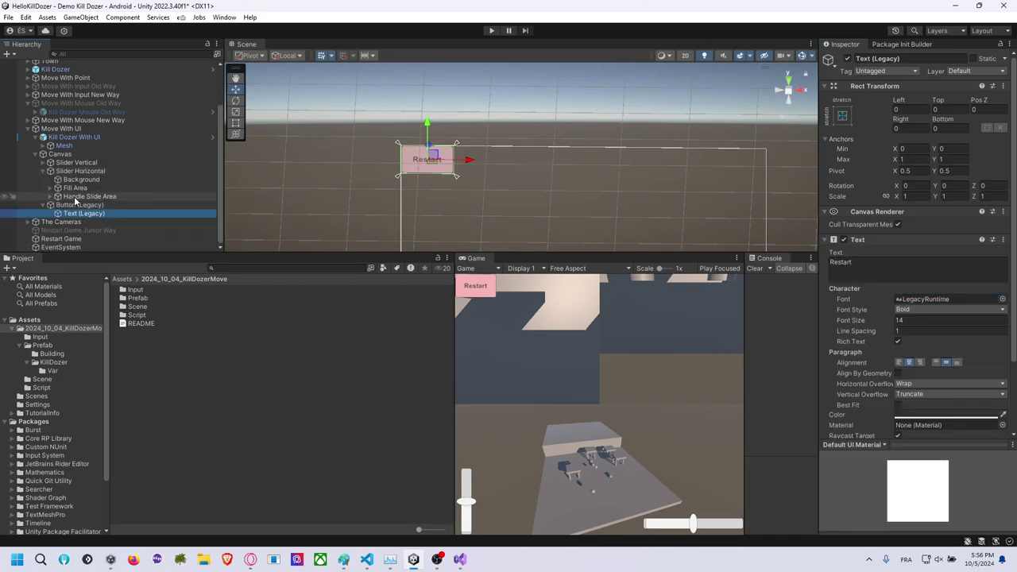
{"action": "scroll", "coordinate": [74, 196], "scroll_direction": "down", "scroll_amount": 1}
{"action": "left_click", "coordinate": [98, 178]}
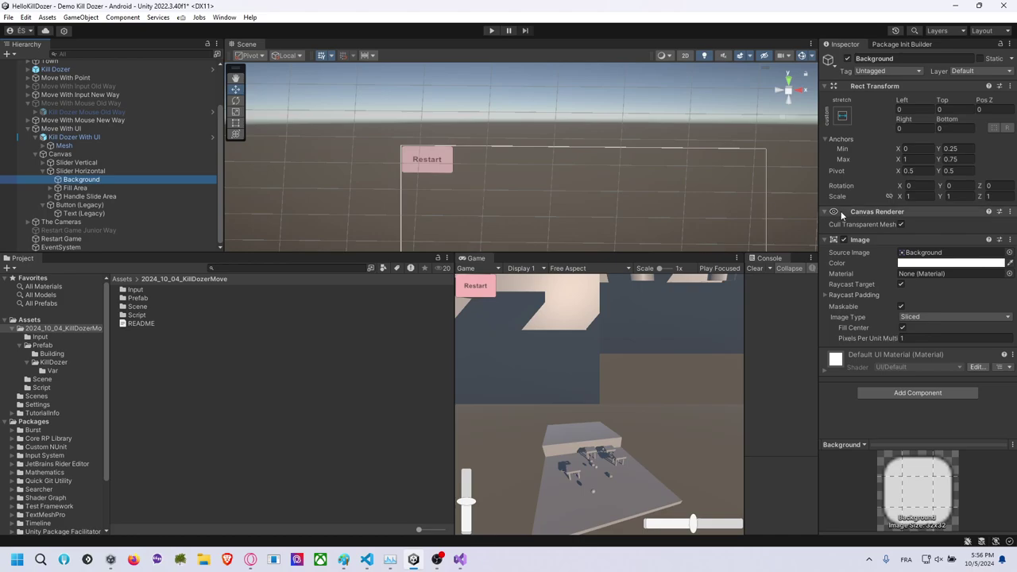
{"action": "left_click", "coordinate": [923, 265]}
{"action": "left_click_drag", "start_coordinate": [952, 326], "coordinate": [975, 323]}
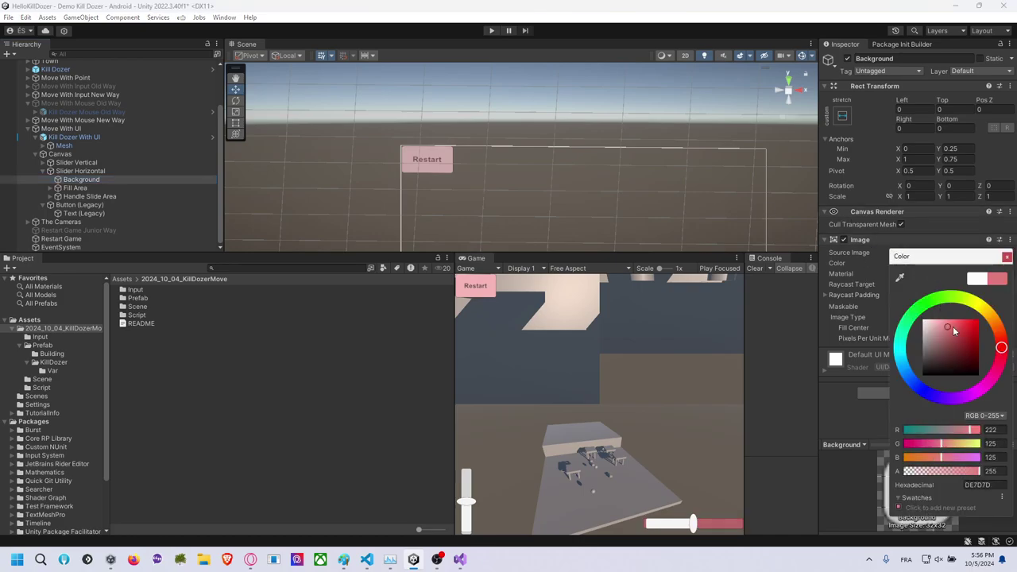
{"action": "left_click", "coordinate": [1007, 256]}
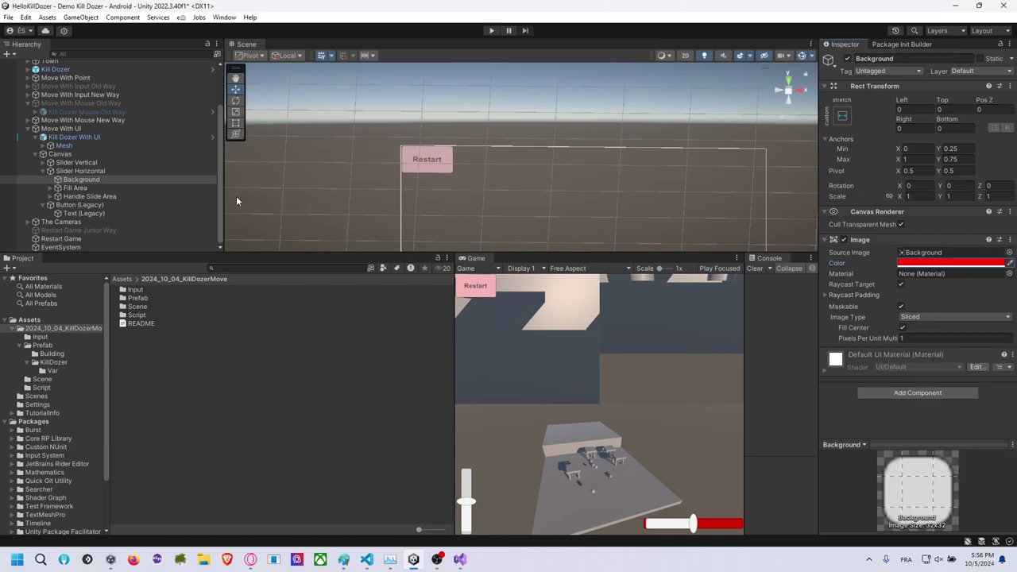
Set the Slider Vertical Background image colour to full-saturation green (50FF00).
{"action": "left_click", "coordinate": [42, 204]}
{"action": "left_click", "coordinate": [43, 171]}
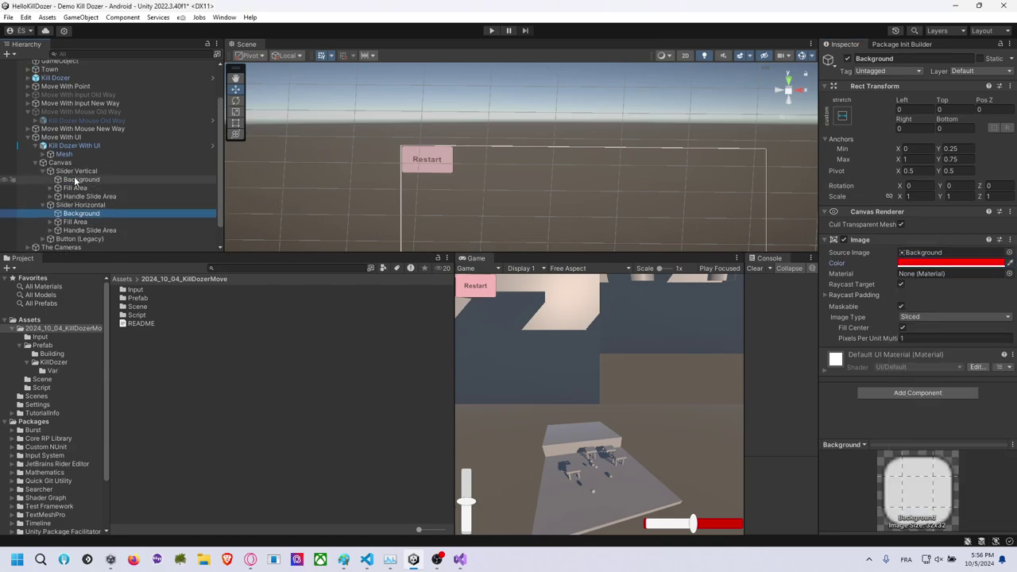
{"action": "left_click", "coordinate": [79, 180]}
{"action": "left_click", "coordinate": [923, 264]}
{"action": "left_click", "coordinate": [944, 306]}
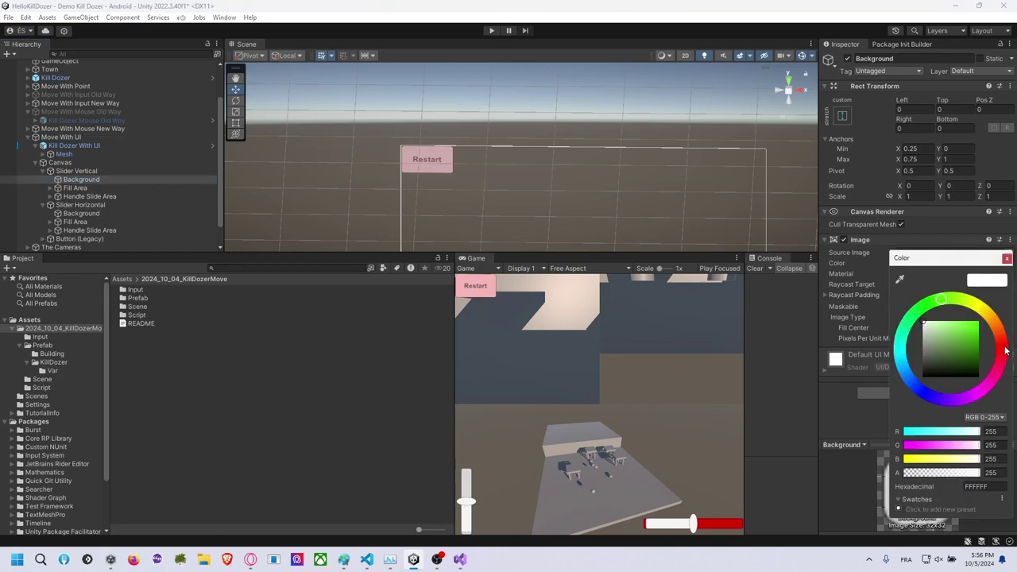
{"action": "left_click", "coordinate": [978, 323]}
{"action": "left_click", "coordinate": [1006, 258]}
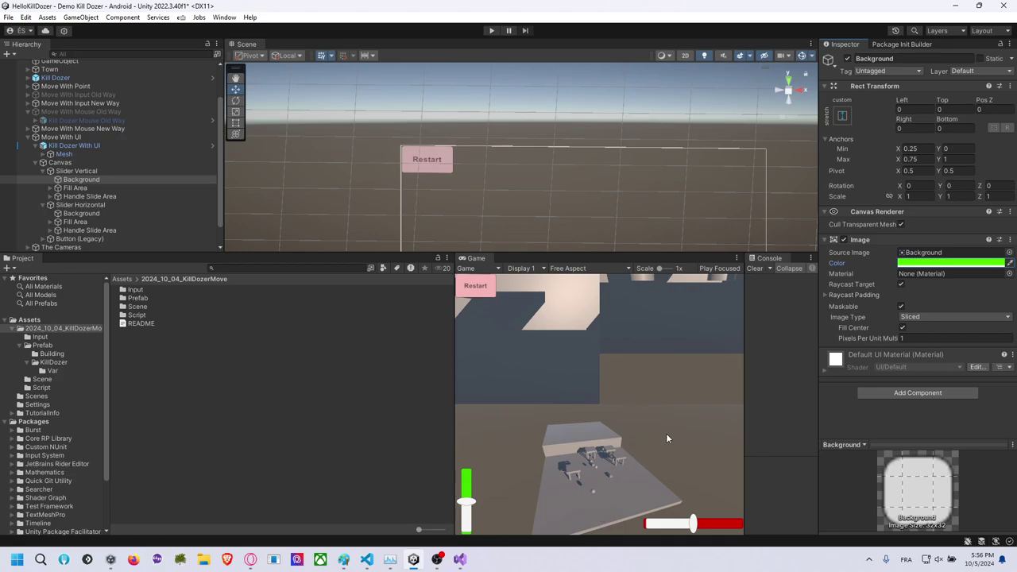
{"action": "left_click", "coordinate": [91, 196]}
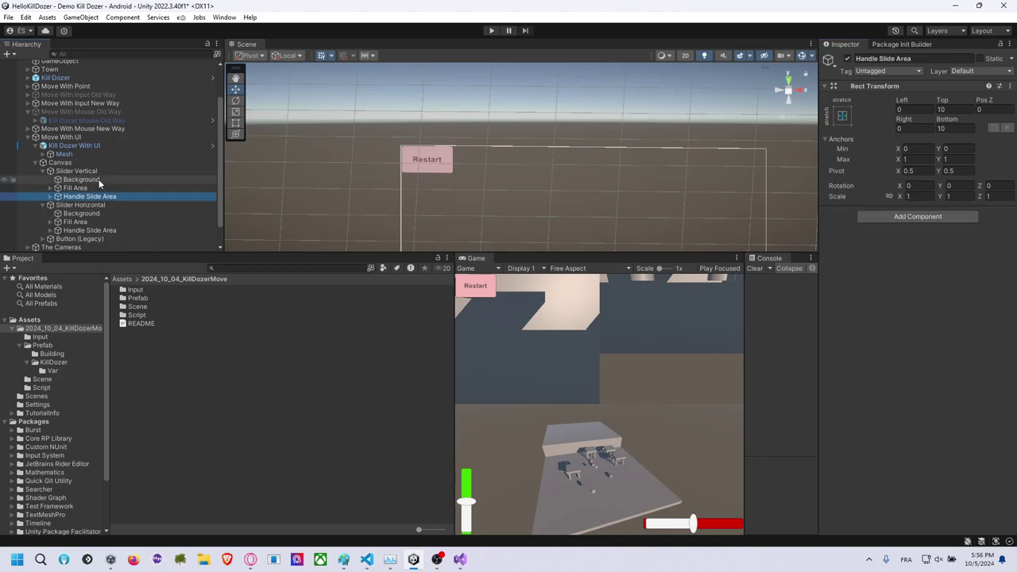
Inspect Slider Vertical, its Handle Slide Area, and Restart Game's RestartGame input action.
{"action": "left_click", "coordinate": [103, 179]}
{"action": "left_click", "coordinate": [105, 171]}
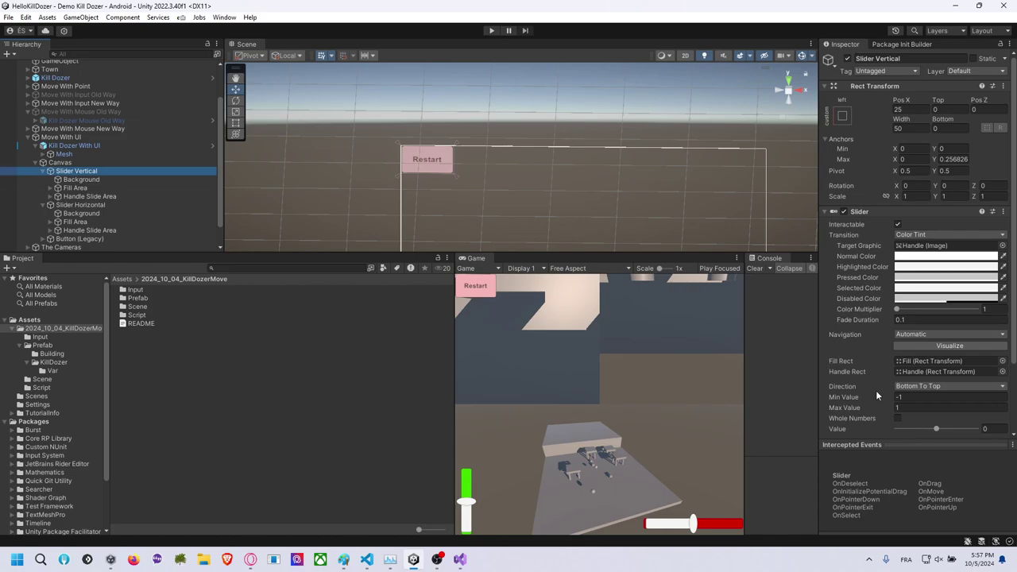
{"action": "scroll", "coordinate": [882, 388], "scroll_direction": "down", "scroll_amount": 2}
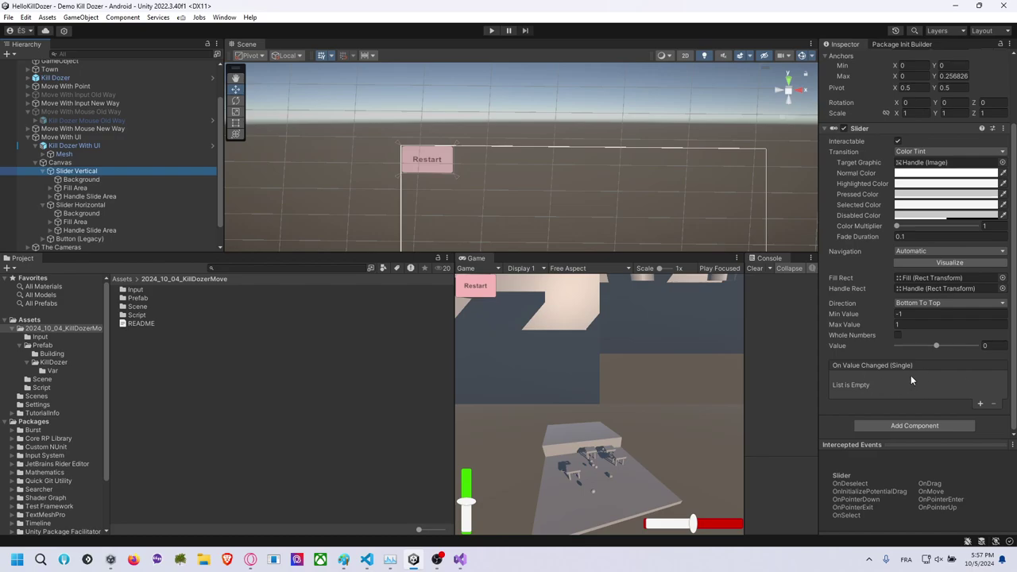
{"action": "left_click", "coordinate": [103, 246]}
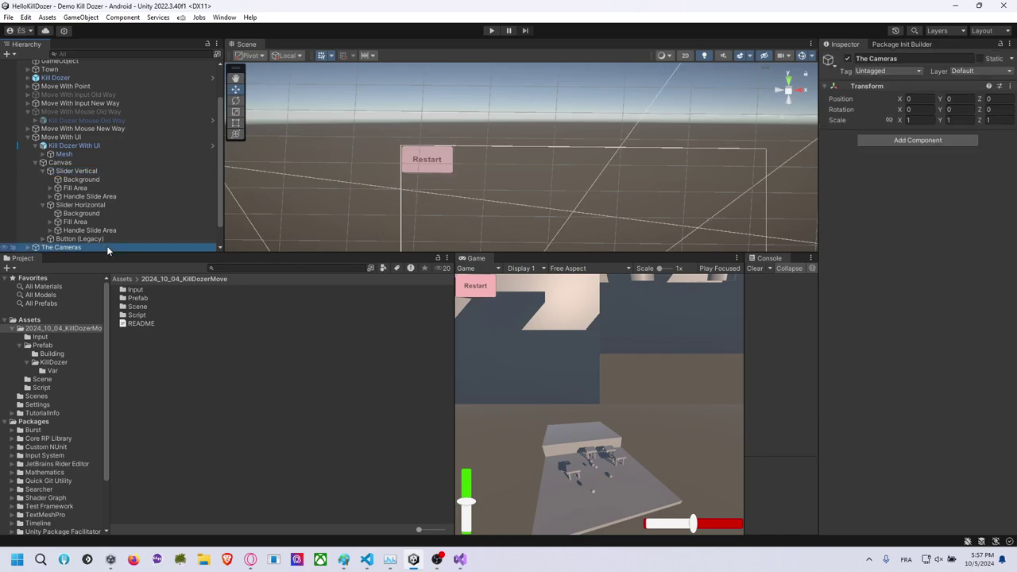
{"action": "scroll", "coordinate": [107, 246], "scroll_direction": "down", "scroll_amount": 1}
{"action": "left_click", "coordinate": [87, 240]}
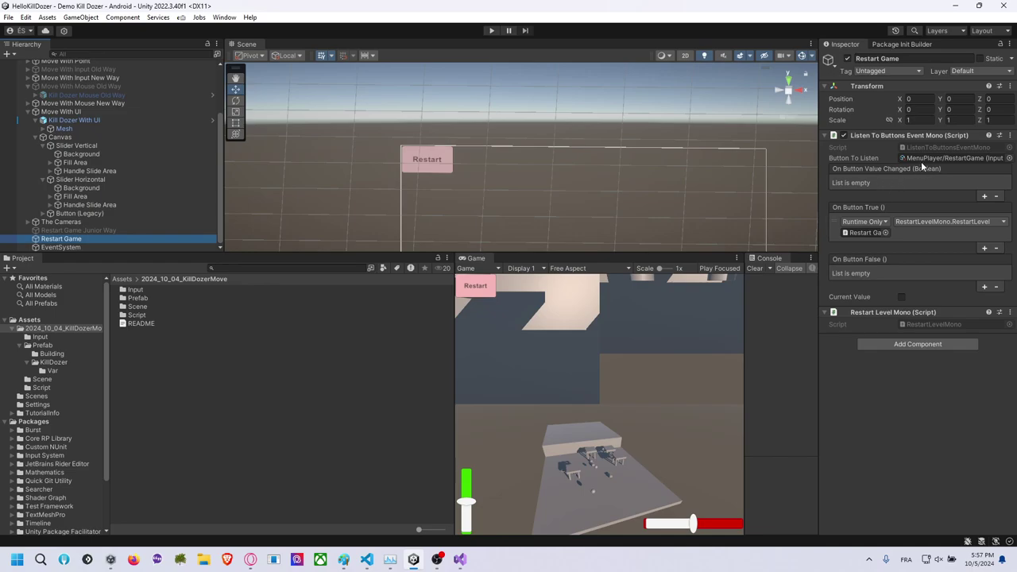
{"action": "left_click", "coordinate": [906, 159]}
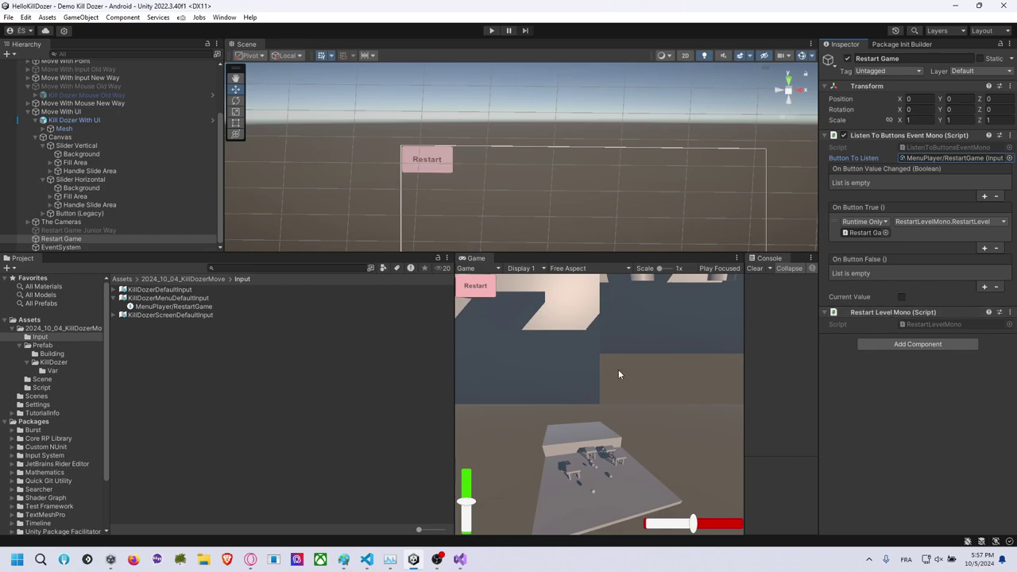
Start File > Build And Run for Android, then bring up File Explorer.
{"action": "left_click", "coordinate": [8, 16]}
{"action": "left_click", "coordinate": [67, 160]}
{"action": "left_click", "coordinate": [208, 561]}
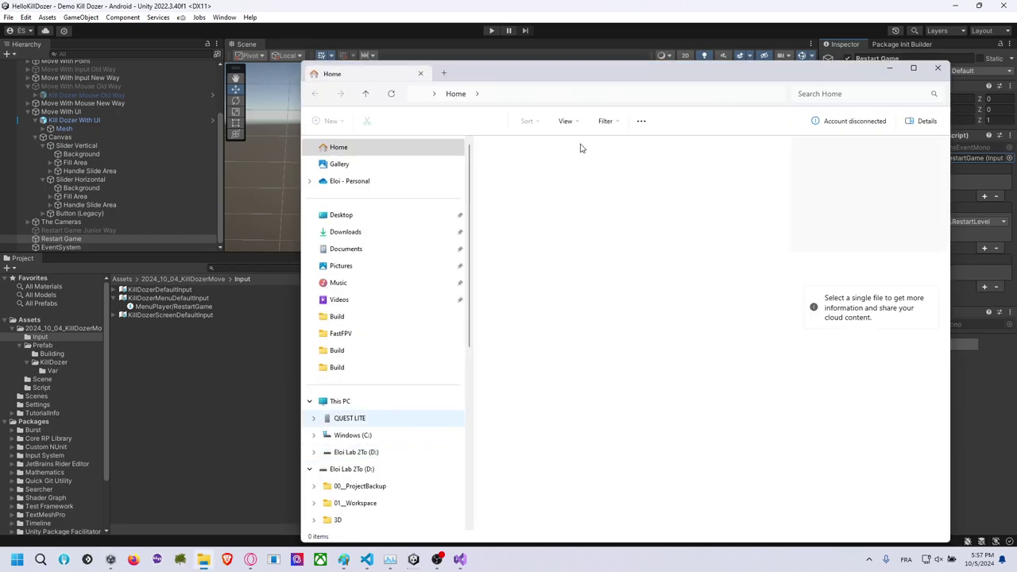
Launch scrcpy.exe from C:\Exe\scrcpy to mirror the phone, then close File Explorer.
{"action": "left_click_drag", "start_coordinate": [644, 80], "coordinate": [570, 83]}
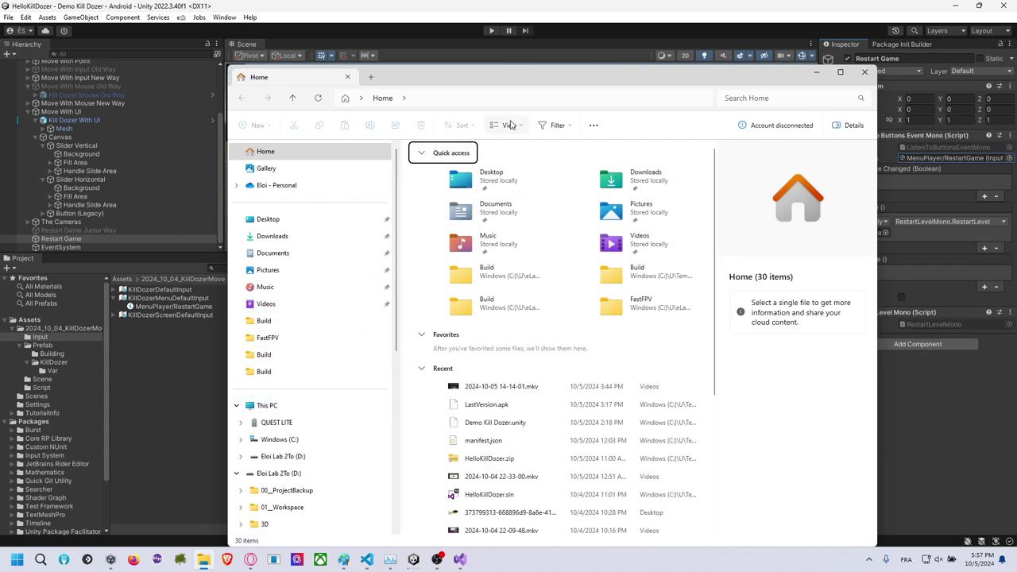
{"action": "left_click", "coordinate": [304, 441]}
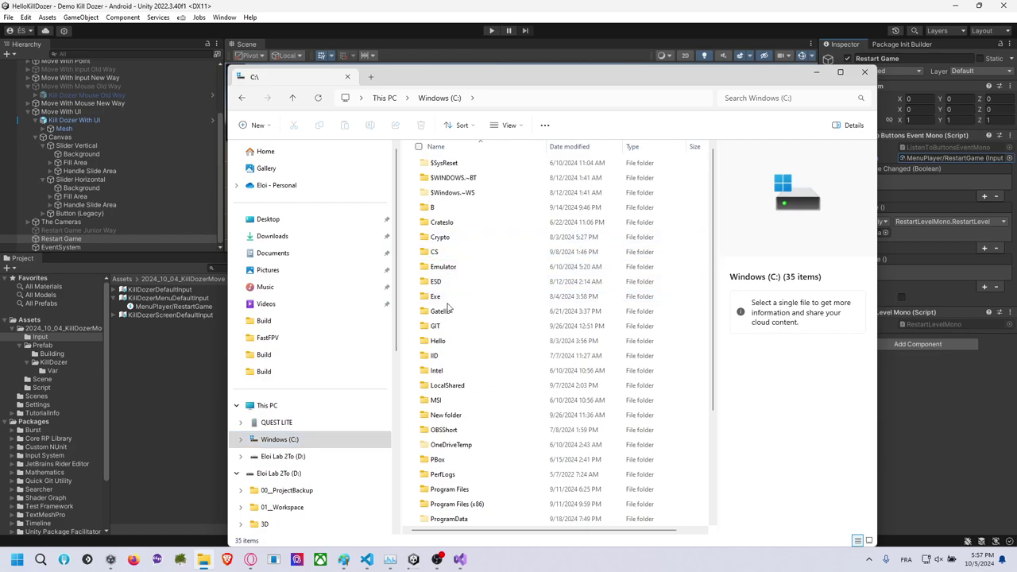
{"action": "key", "text": "e"}
{"action": "double_click", "coordinate": [449, 296]}
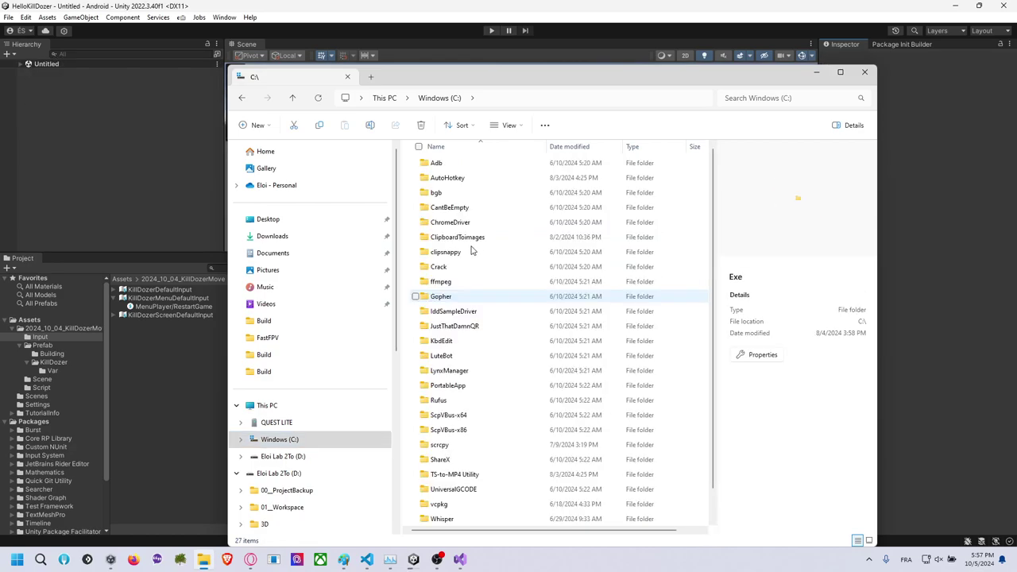
{"action": "key", "text": "s"}
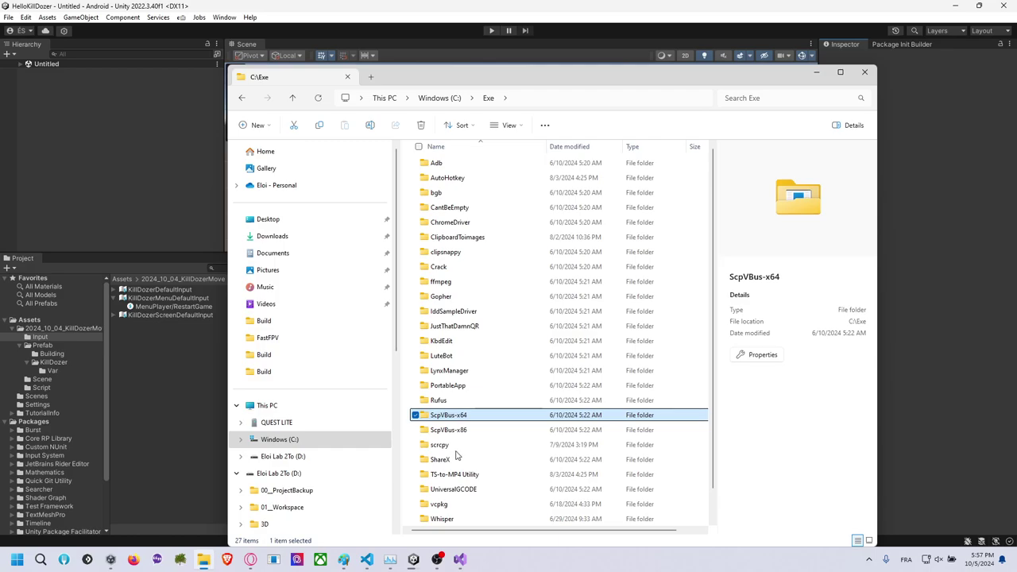
{"action": "double_click", "coordinate": [457, 448]}
{"action": "double_click", "coordinate": [445, 252]}
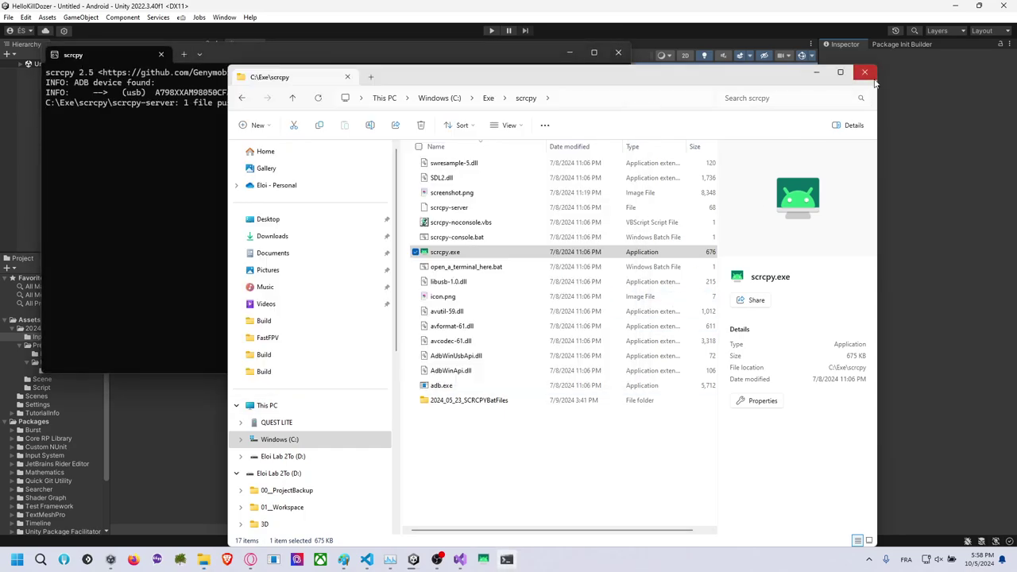
{"action": "left_click", "coordinate": [874, 81]}
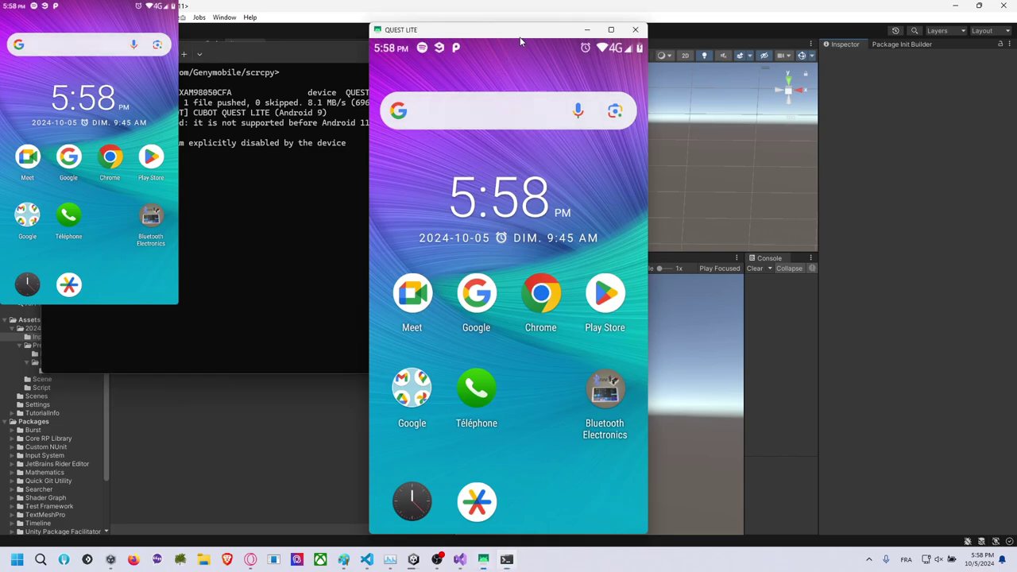
Move the phone mirror left, park the scrcpy console at the bottom, then close the console.
{"action": "left_click_drag", "start_coordinate": [508, 31], "coordinate": [188, 35]}
{"action": "left_click", "coordinate": [373, 63]}
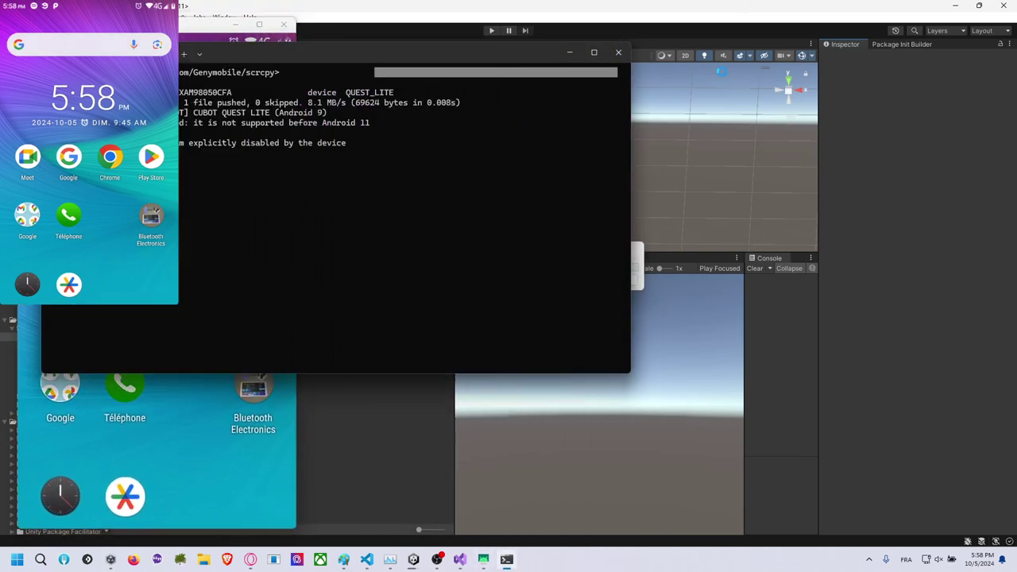
{"action": "mouse_move", "coordinate": [475, 62]}
{"action": "left_mouse_down"}
{"action": "mouse_move", "coordinate": [778, 361]}
{"action": "mouse_move", "coordinate": [765, 399]}
{"action": "left_mouse_up"}
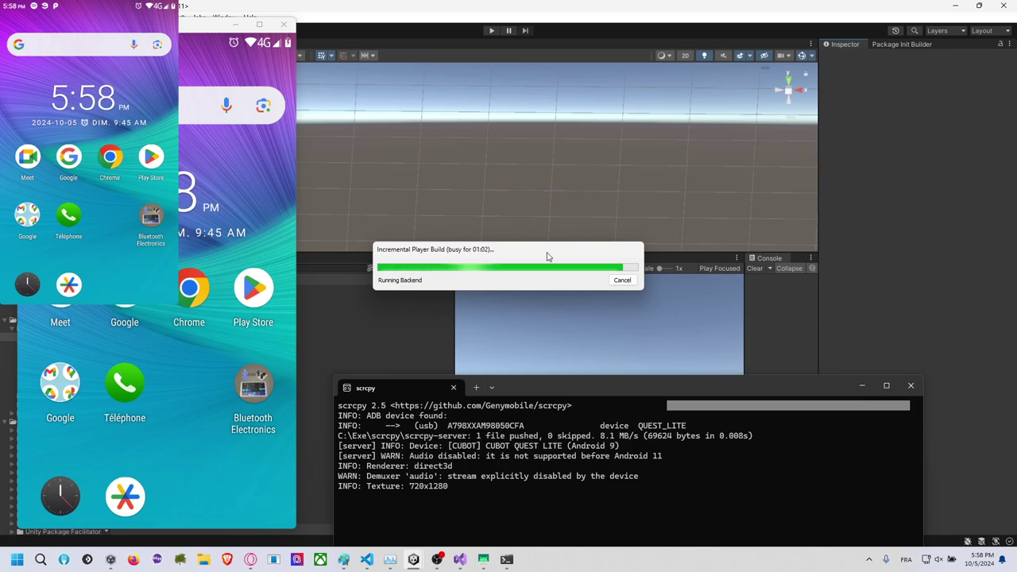
{"action": "key", "text": "ctrl+d"}
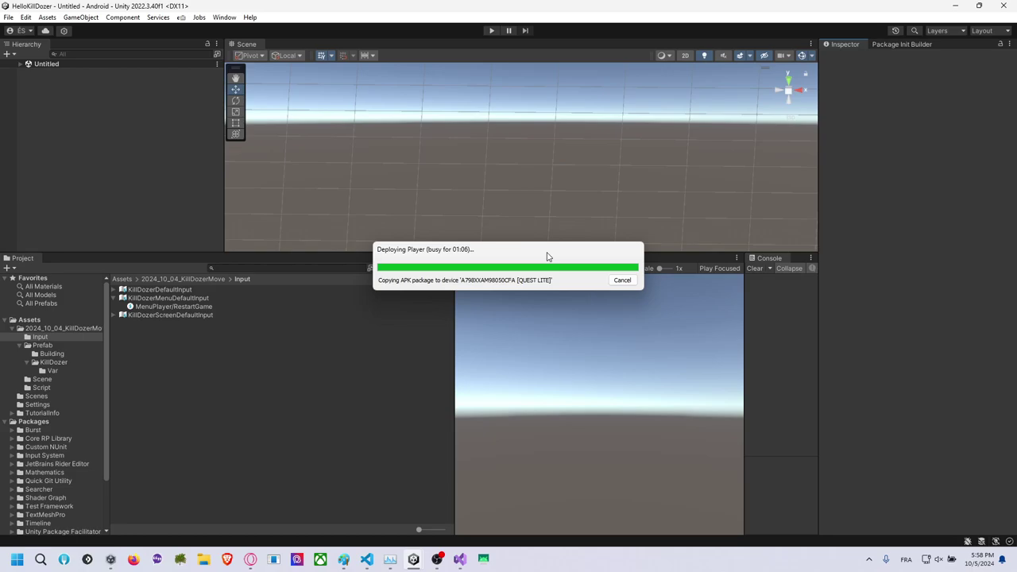
Reopen the scrcpy phone mirror from the taskbar once the Android build finishes.
{"action": "left_click", "coordinate": [482, 559]}
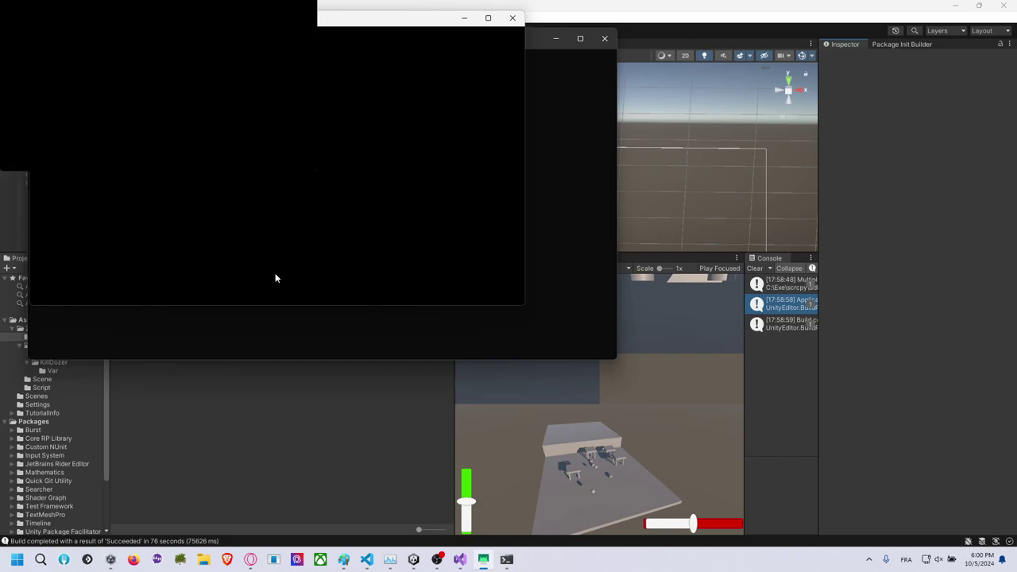
Close the scrcpy mirror and console windows, and narrow the Inspector panel.
{"action": "left_click", "coordinate": [512, 17]}
{"action": "left_click", "coordinate": [596, 39]}
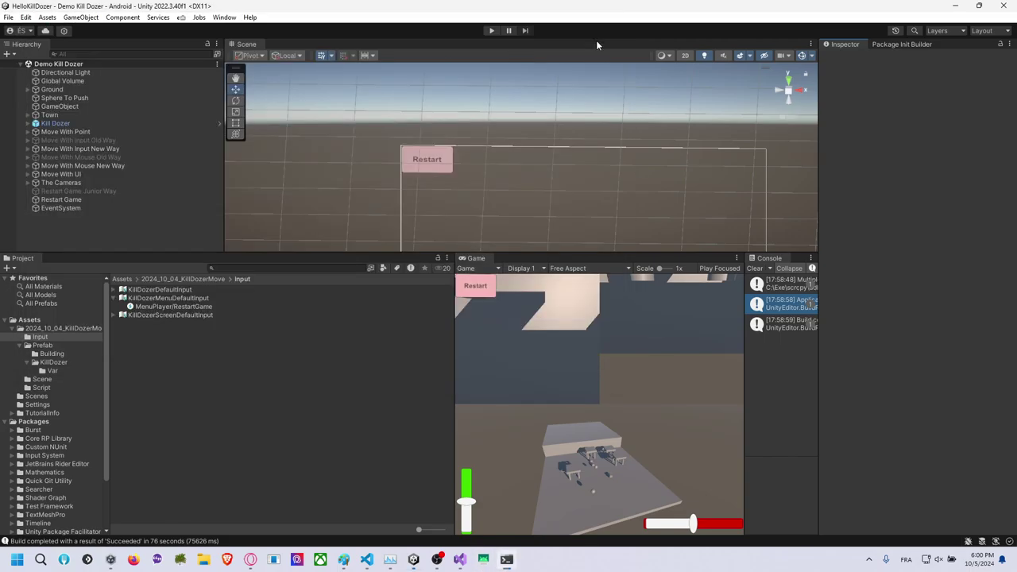
{"action": "left_click_drag", "start_coordinate": [820, 359], "coordinate": [900, 360]}
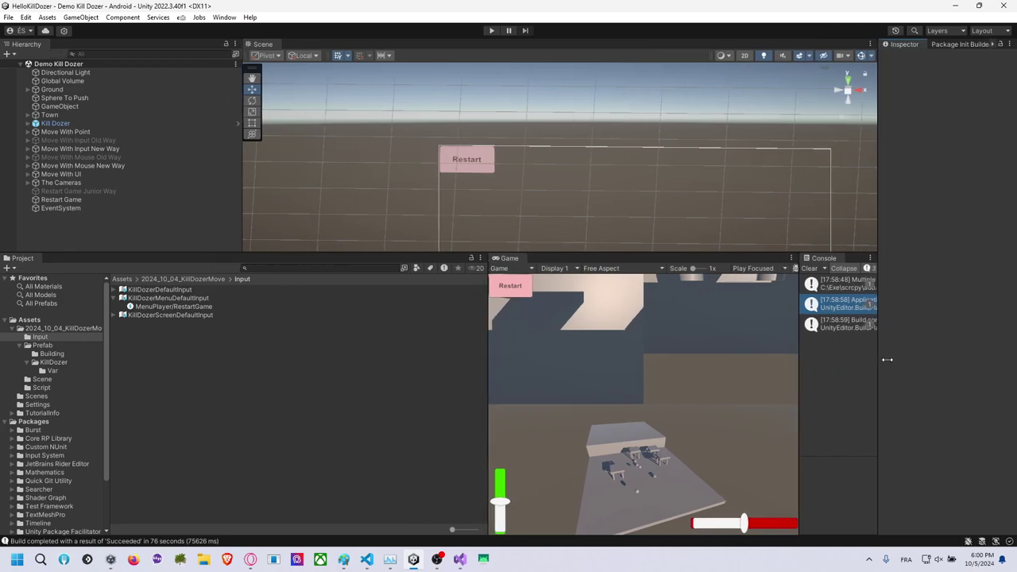
Widen the Game view and Console panels and clear the build messages.
{"action": "left_click_drag", "start_coordinate": [498, 362], "coordinate": [352, 360]}
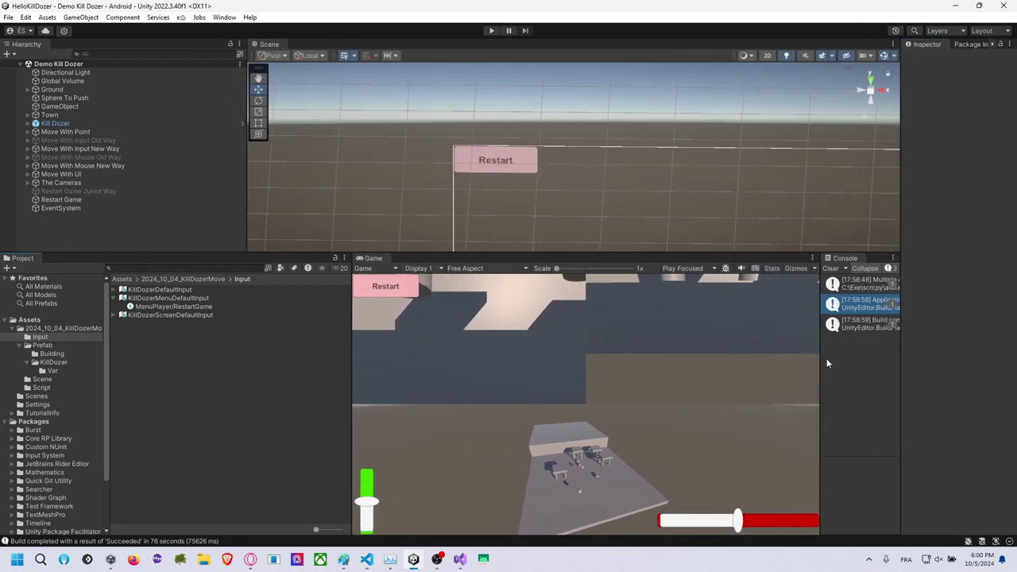
{"action": "left_click_drag", "start_coordinate": [823, 363], "coordinate": [703, 319]}
{"action": "left_click", "coordinate": [705, 269]}
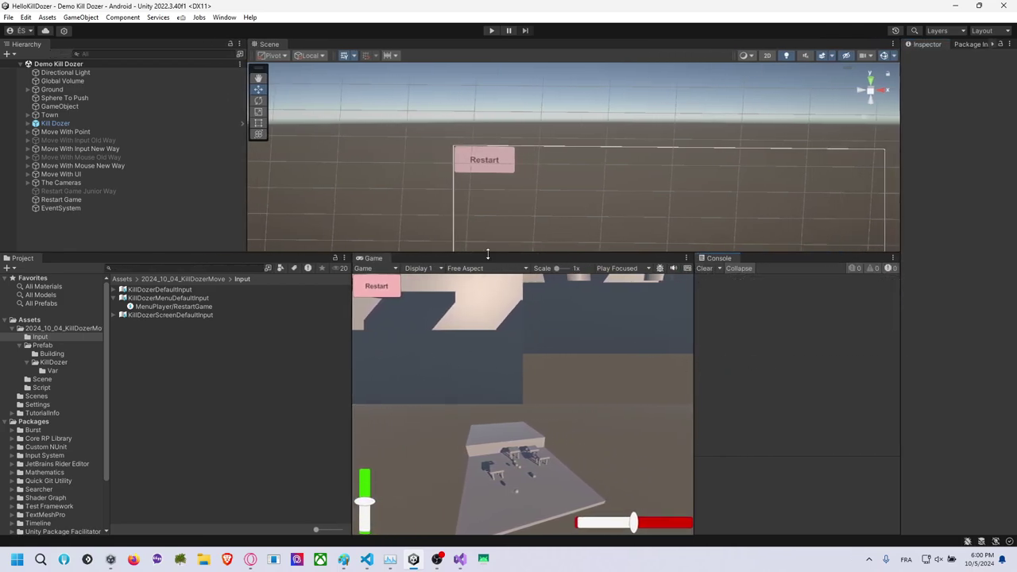